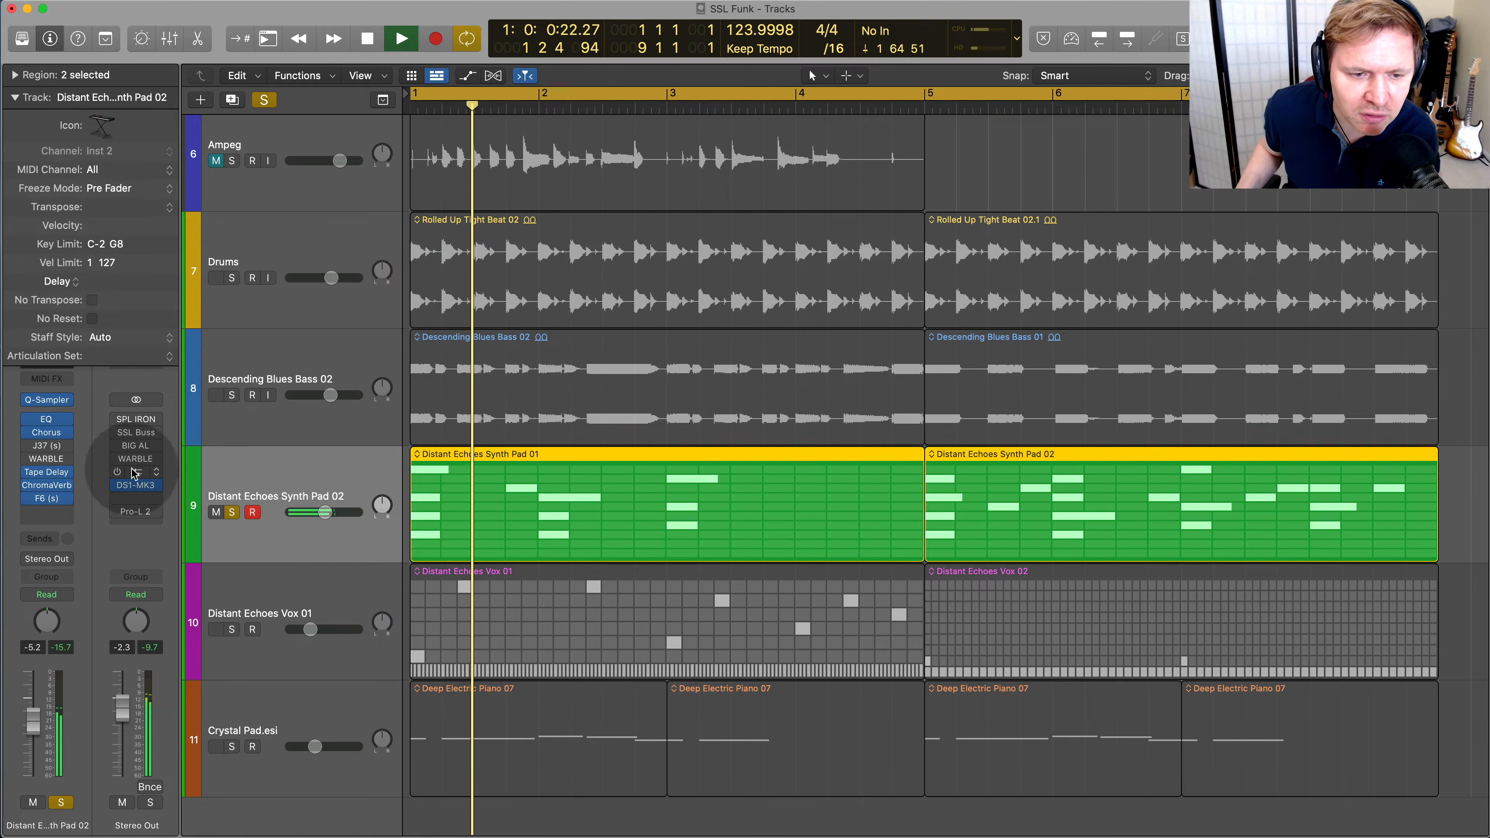
# Enable and open the WARBLE plug-in on the Distant Echoes Synth Pad 02 track, and restart playback
pyautogui.press('space')
pyautogui.moveTo(32, 473)
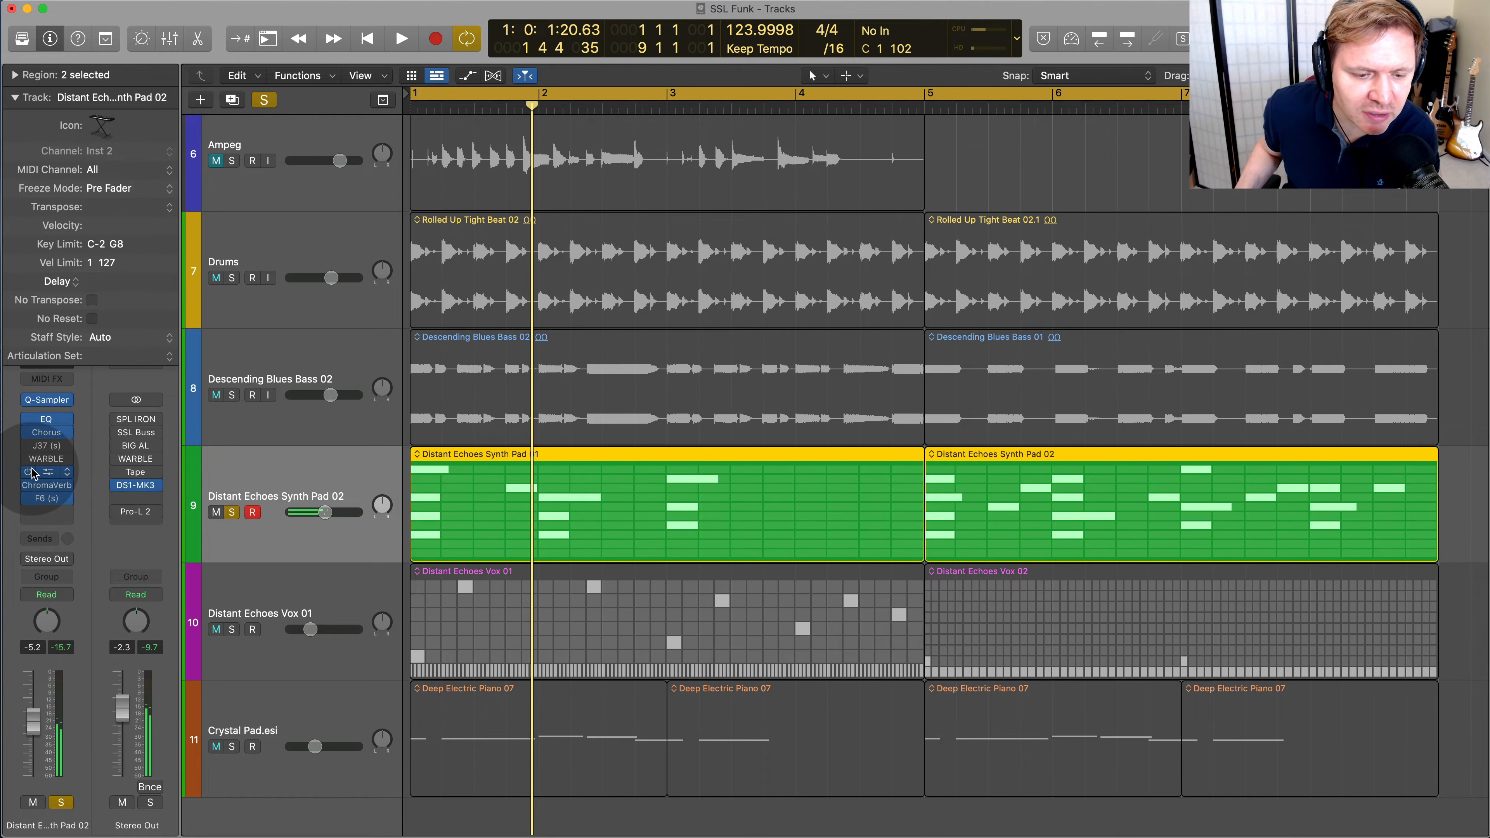
pyautogui.click(30, 460)
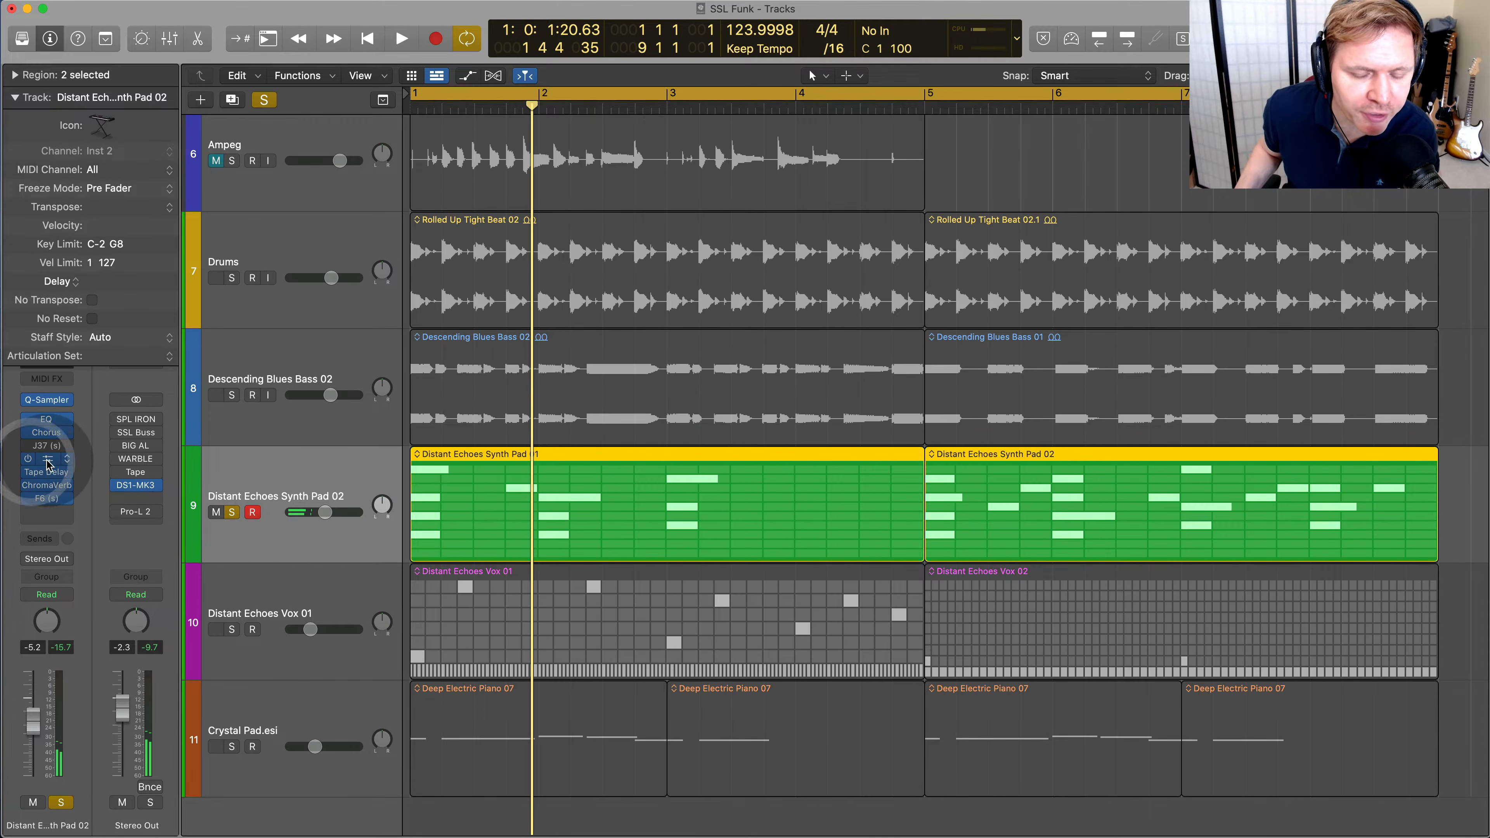
pyautogui.click(47, 461)
pyautogui.click(47, 462)
pyautogui.press('space')
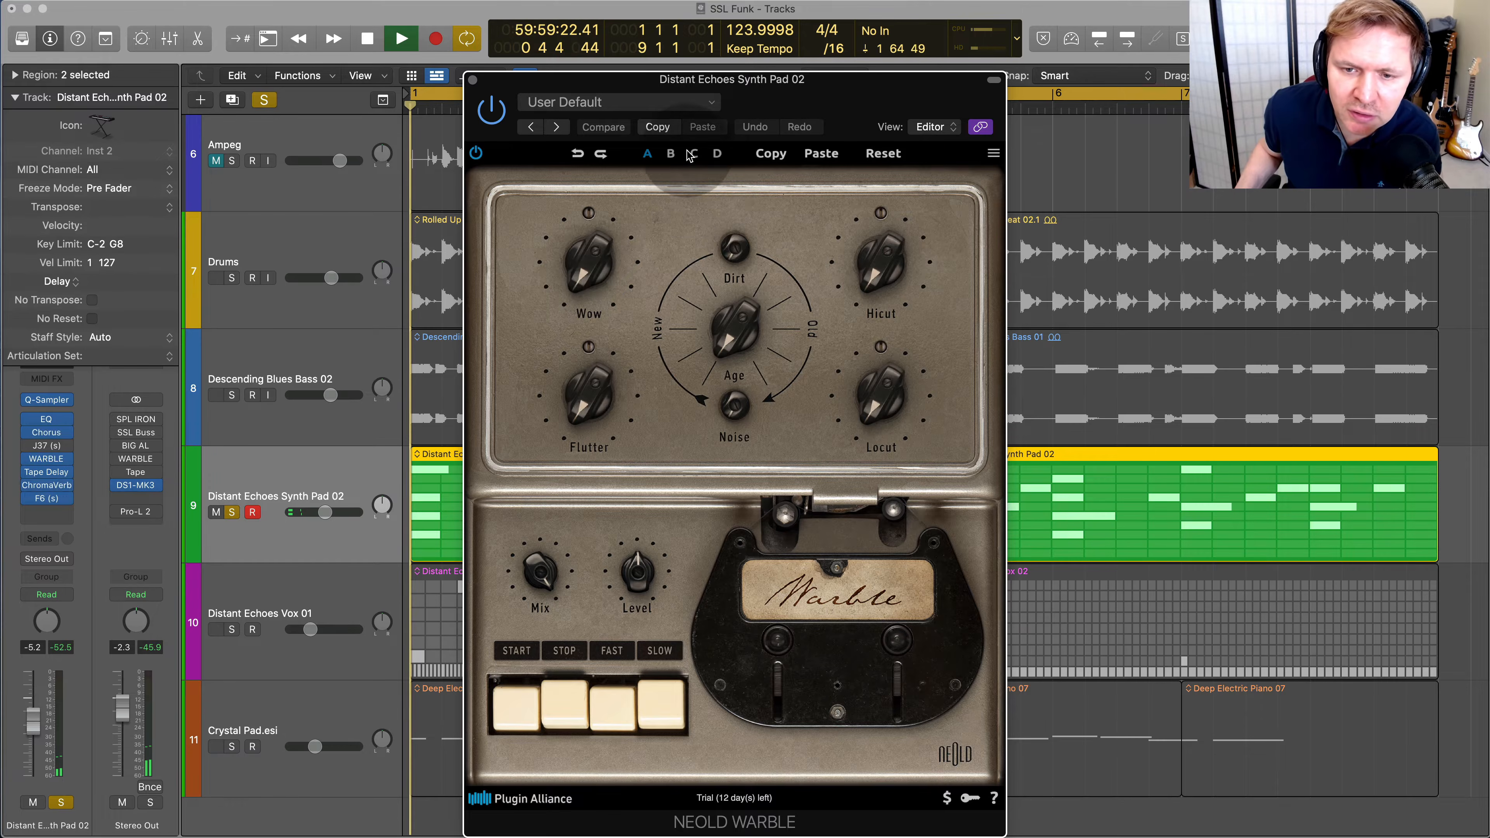
# Adjust Warble's Wow, Flutter and Locut, turn Age towards Old, set Hicut to 8.4 kHz, and set the pad's track volume to -1.5 dB
pyautogui.moveTo(596, 266)
pyautogui.mouseDown()
pyautogui.moveTo(605, 159)
pyautogui.moveTo(599, 294)
pyautogui.mouseUp()
pyautogui.moveTo(596, 373)
pyautogui.mouseDown()
pyautogui.moveTo(602, 262)
pyautogui.moveTo(589, 387)
pyautogui.mouseUp()
pyautogui.moveTo(324, 512); pyautogui.dragTo(361, 506)
pyautogui.moveTo(588, 399); pyautogui.dragTo(610, 437)
pyautogui.moveTo(743, 335); pyautogui.dragTo(827, 293)
pyautogui.moveTo(892, 399); pyautogui.dragTo(876, 195)
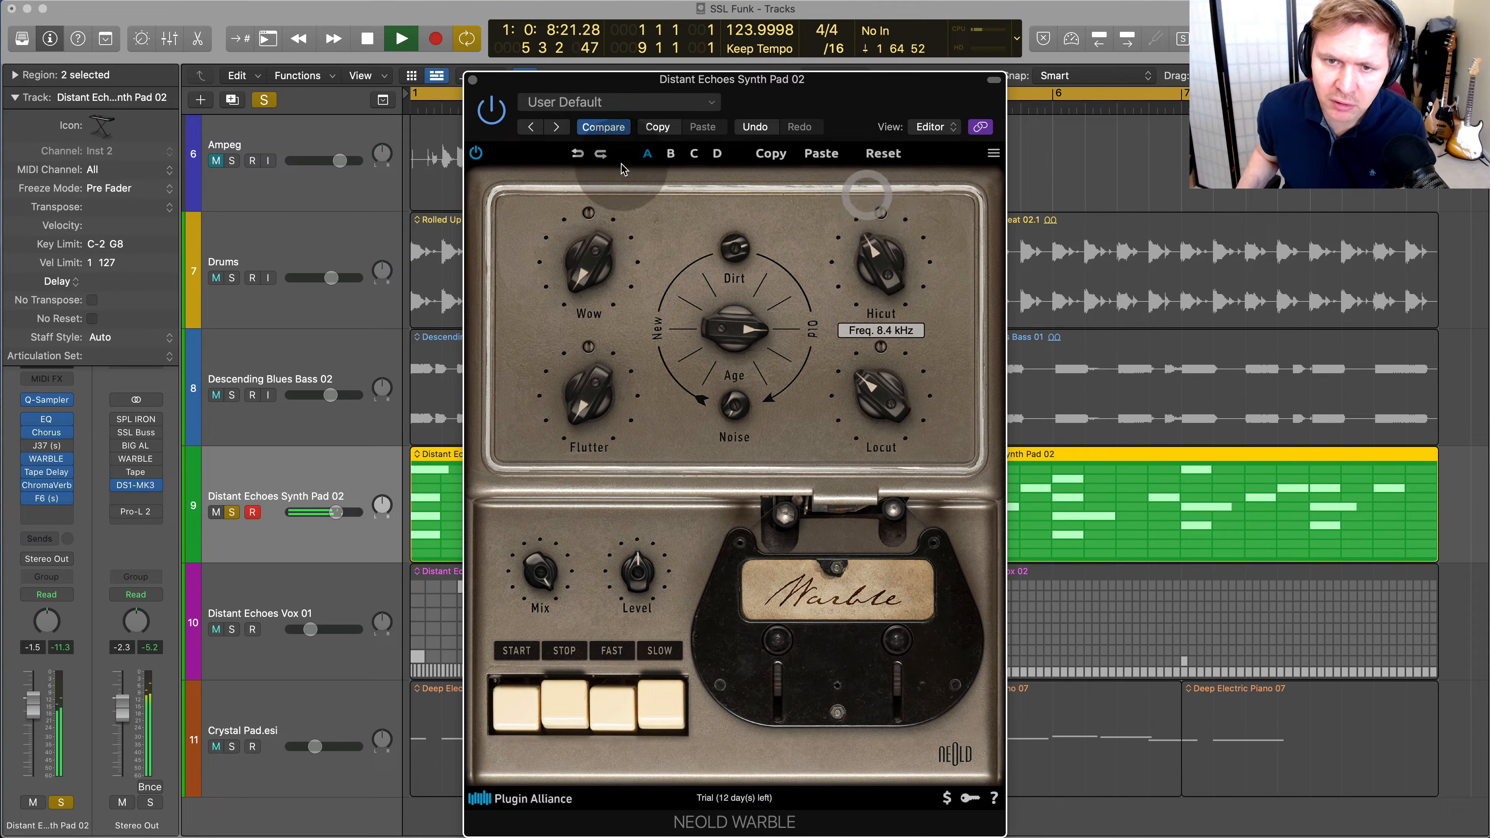
# Compare the synth pad with Warble bypassed and active, and reduce Warble's Mix to 38.6 %
pyautogui.click(491, 110)
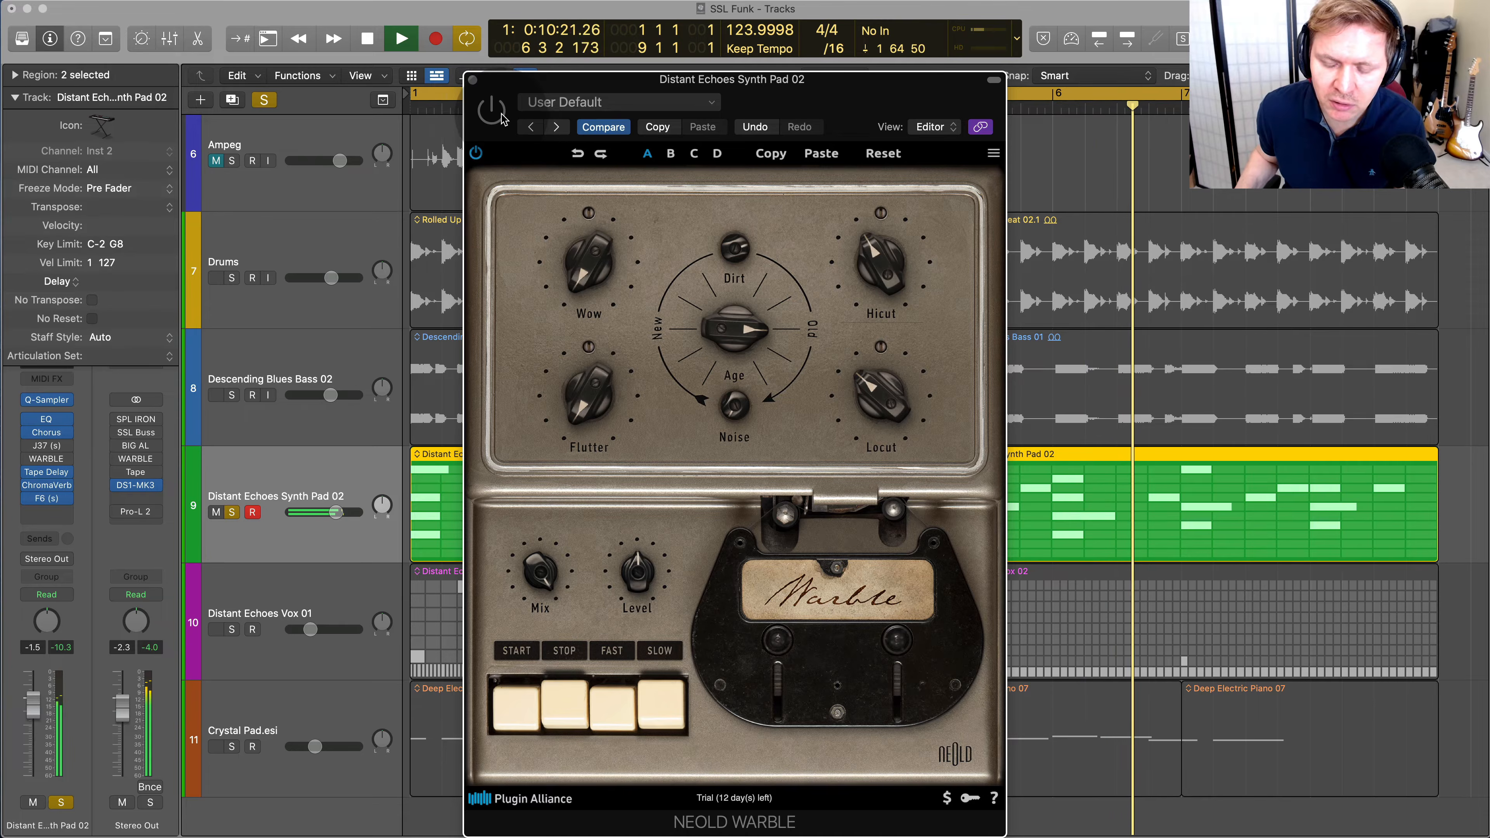
pyautogui.click(501, 114)
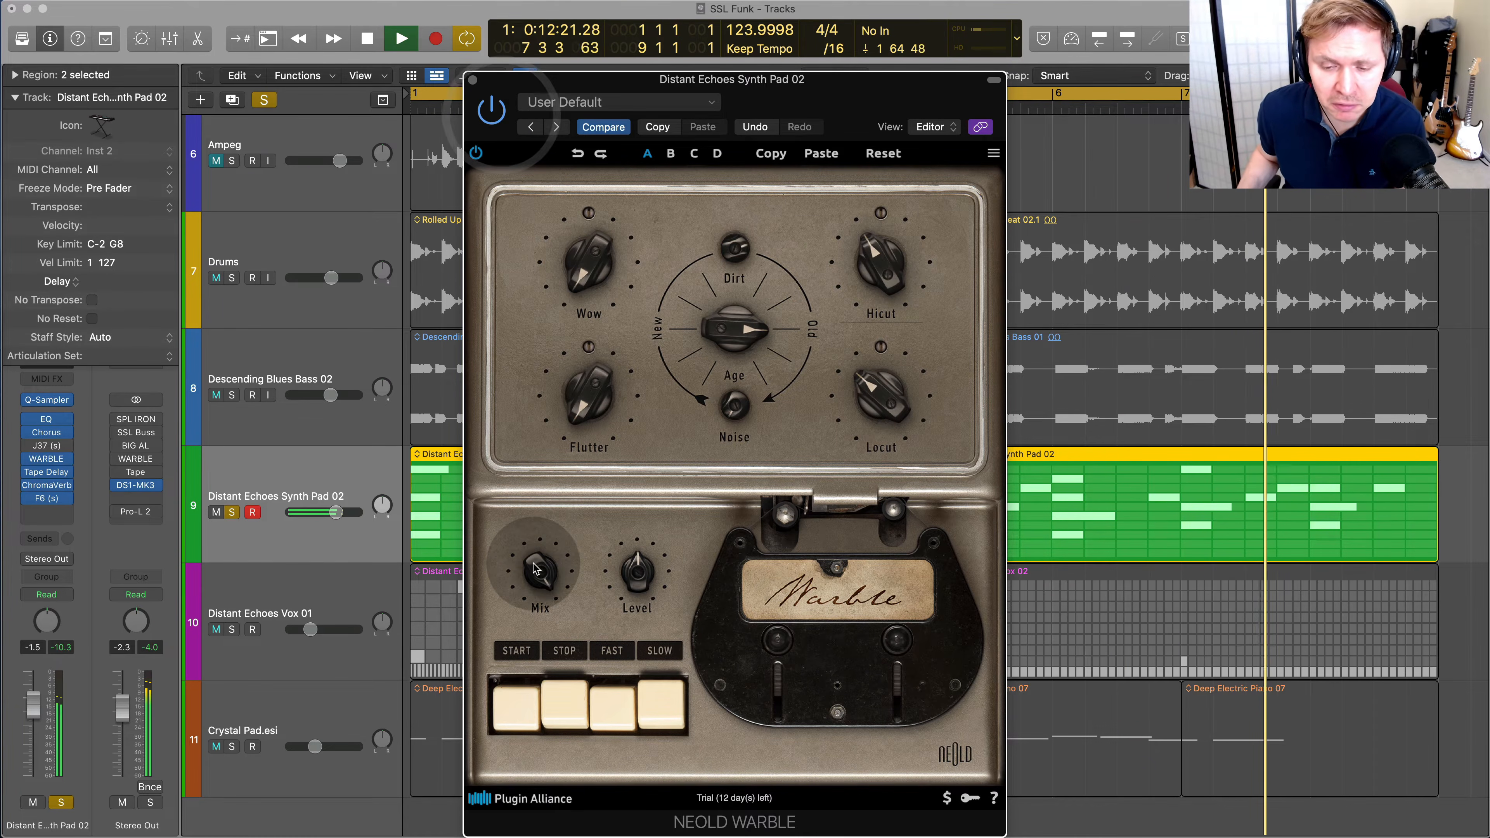
pyautogui.moveTo(535, 564); pyautogui.dragTo(524, 674)
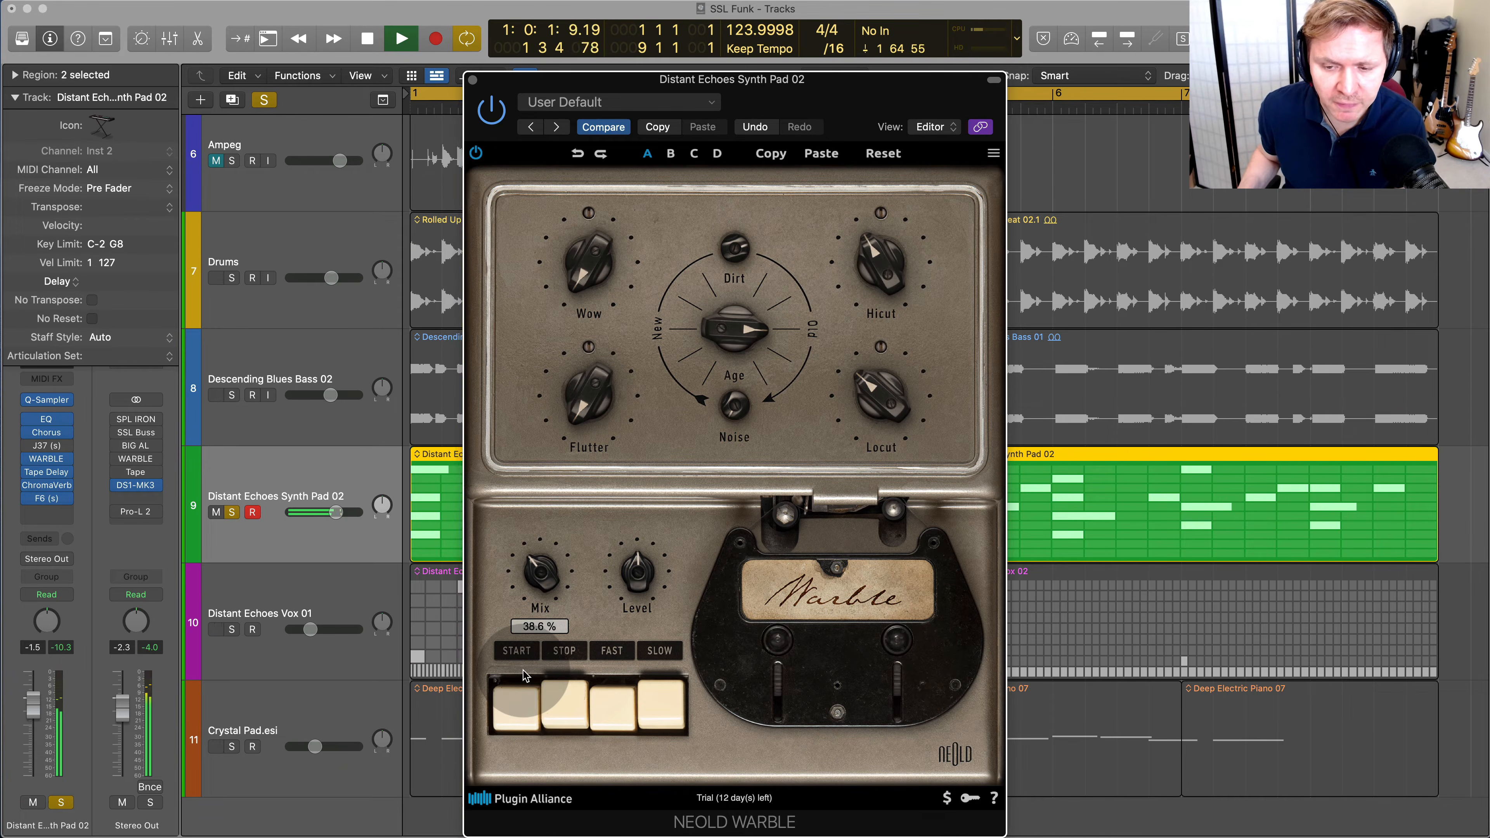
# Try Warble's slow tape speed, return to fast, and experiment with the Flutter depth and a Flutter speed of about 52.9 %
pyautogui.click(654, 717)
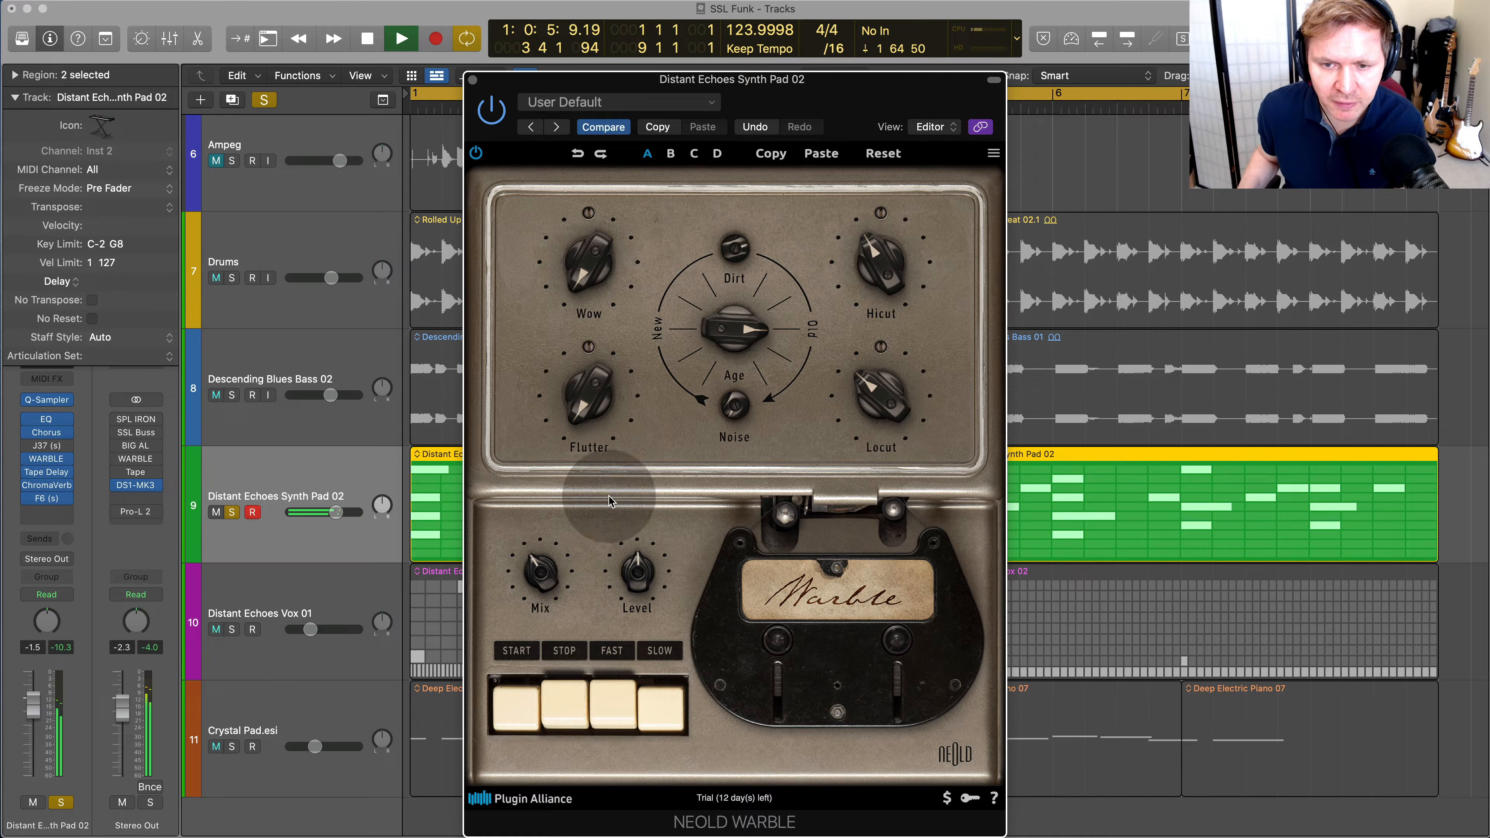
pyautogui.click(608, 695)
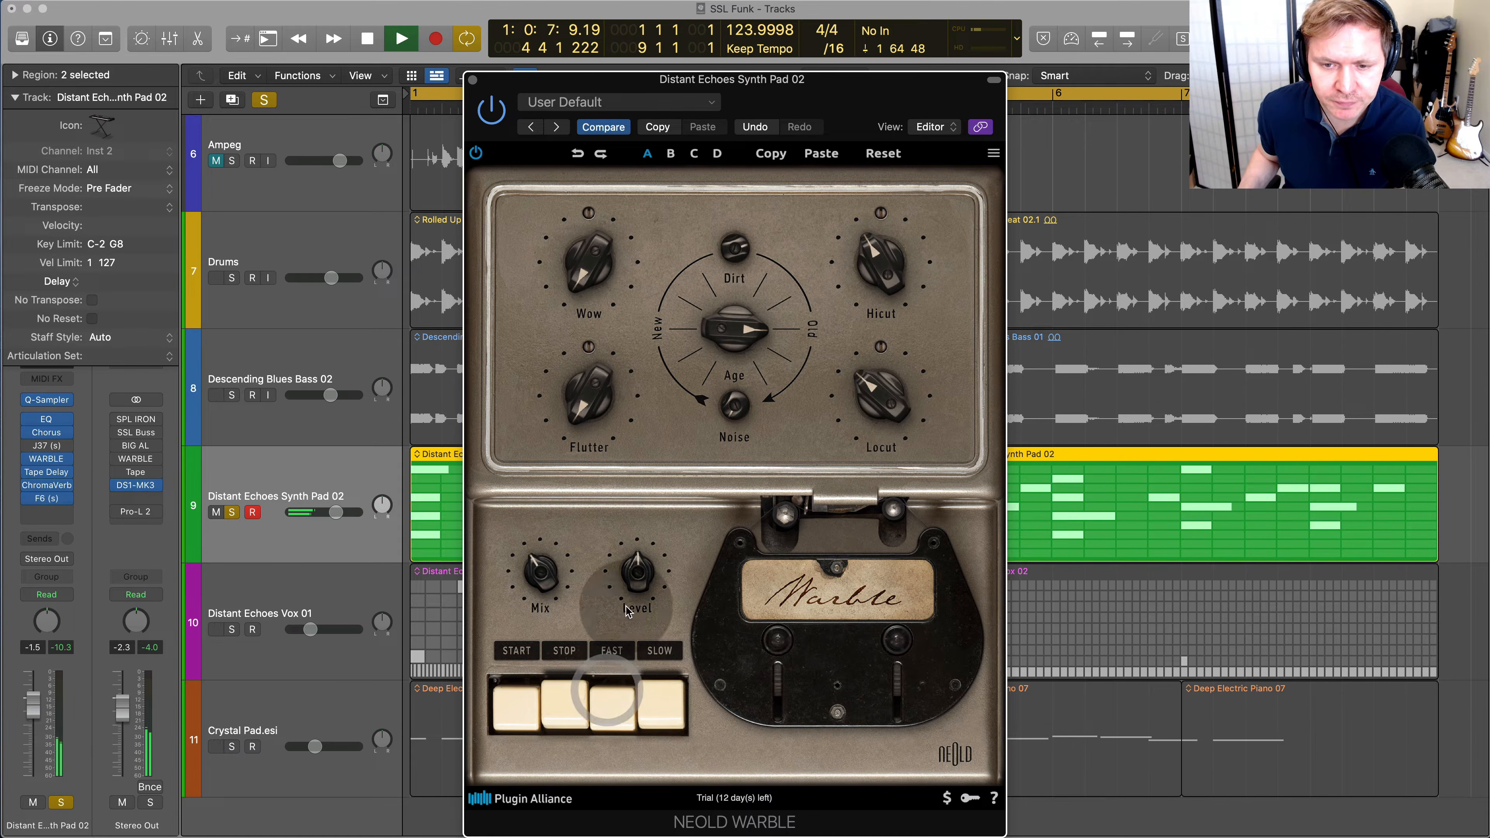
pyautogui.click(594, 348)
pyautogui.moveTo(594, 348); pyautogui.dragTo(632, 256)
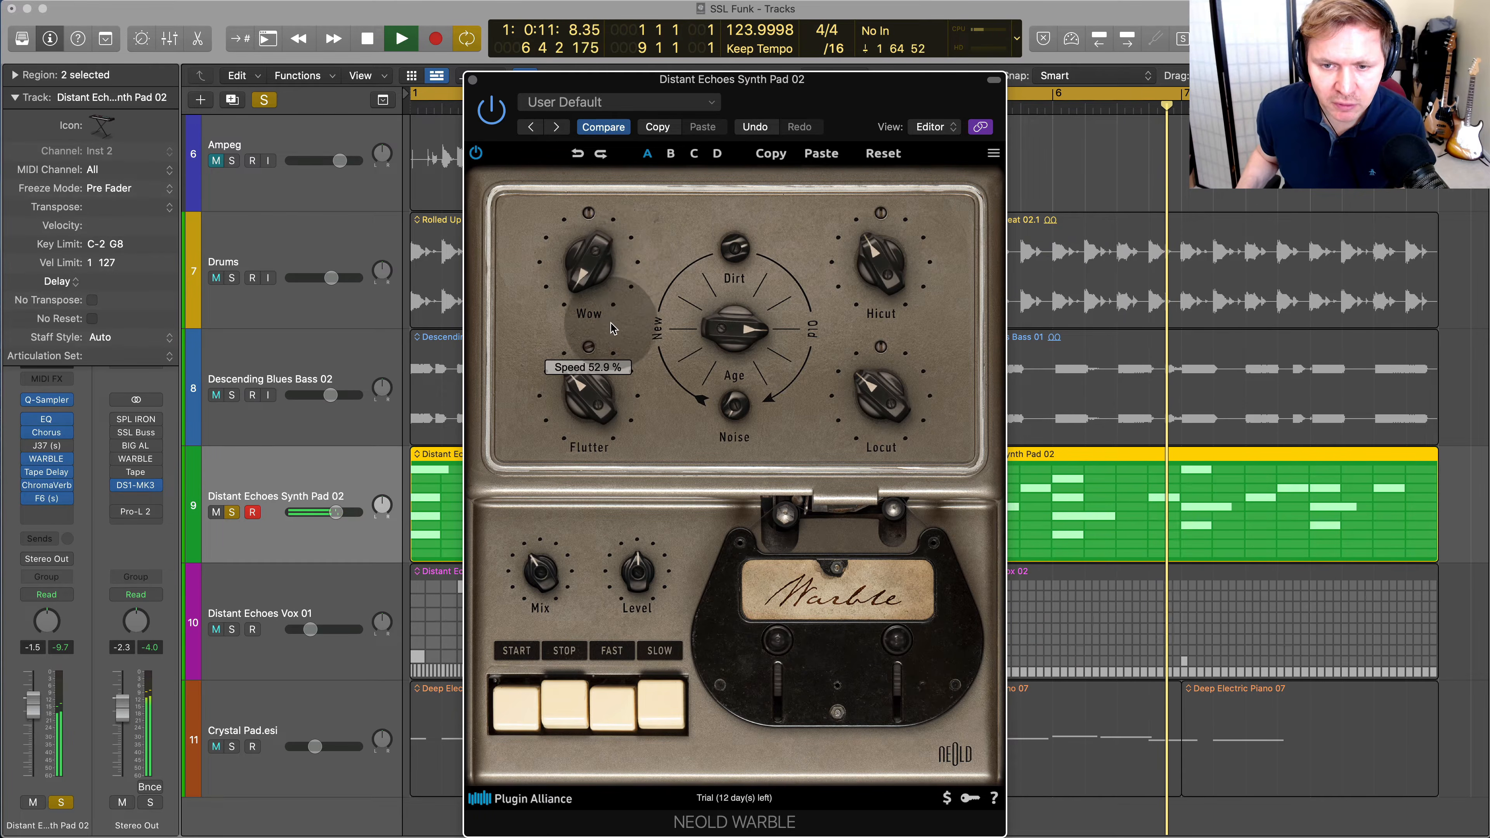
pyautogui.moveTo(595, 396); pyautogui.dragTo(604, 358)
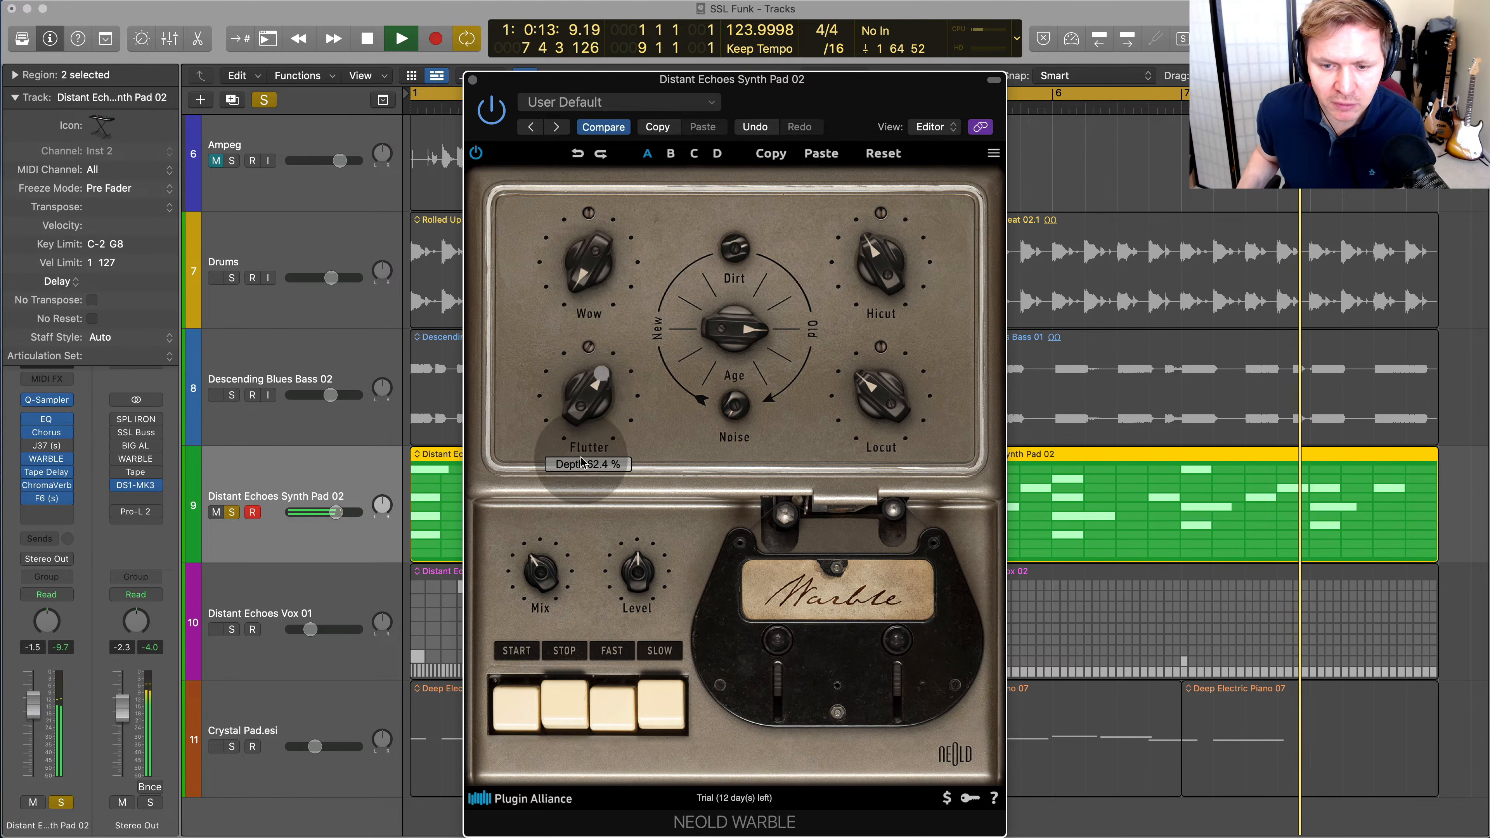
# Return Warble's Mix to full, readjust the Flutter, and stop playback
pyautogui.moveTo(542, 572); pyautogui.dragTo(571, 496)
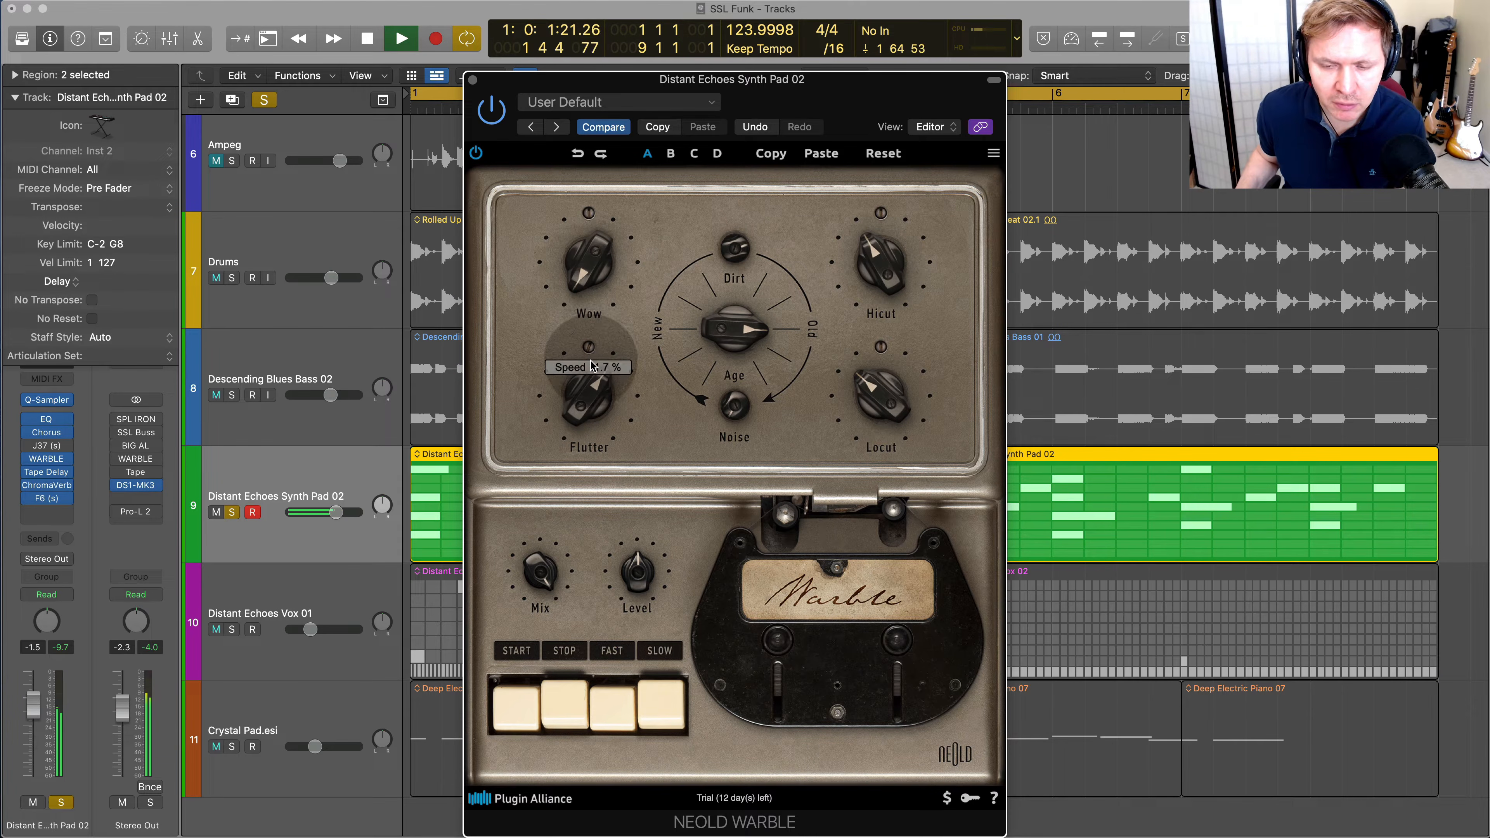
pyautogui.moveTo(589, 376); pyautogui.dragTo(591, 440)
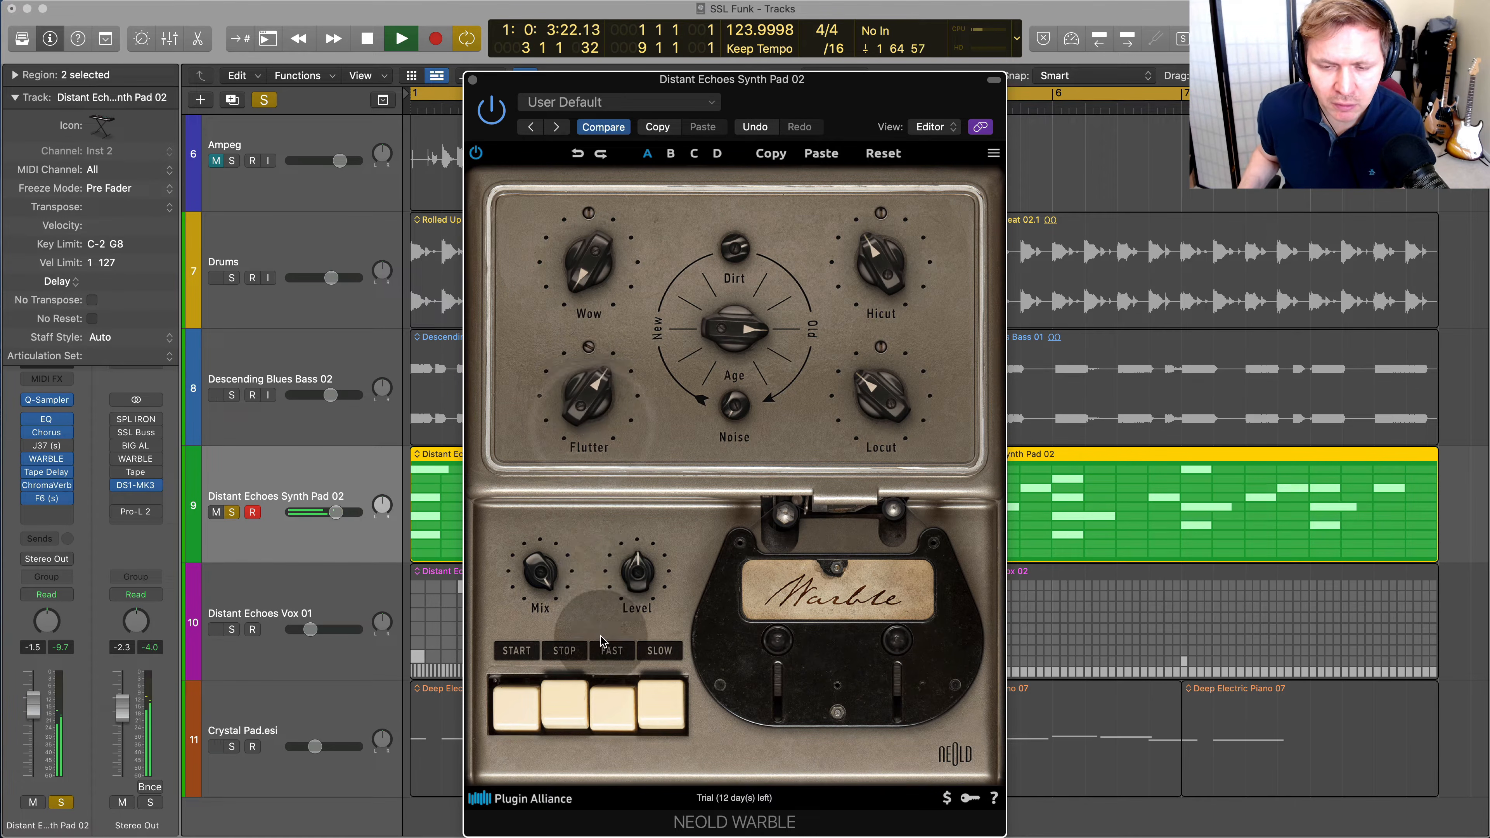
pyautogui.press('space')
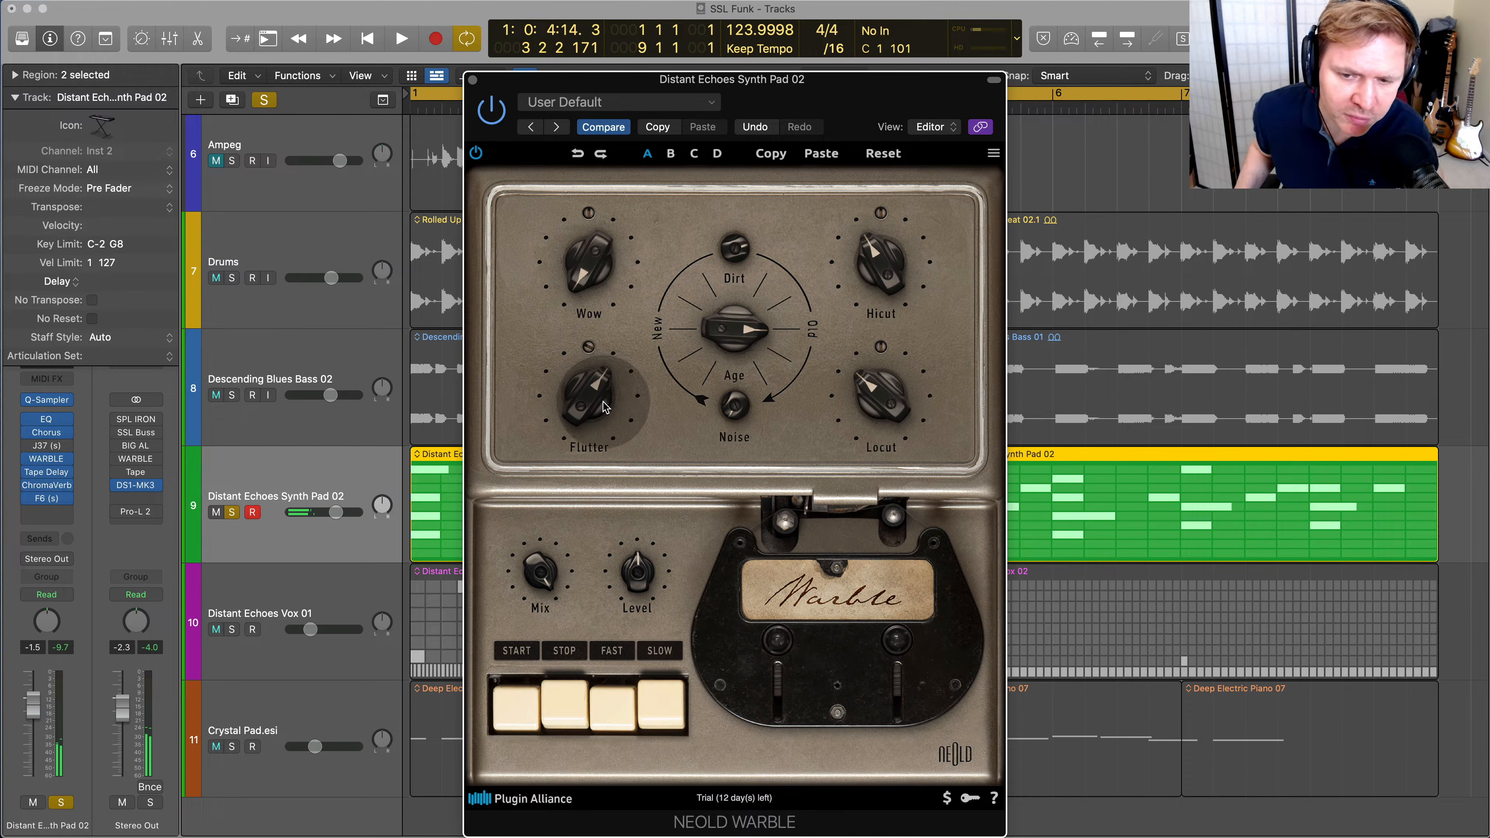
# Lower Warble's Flutter depth, set its Flutter speed to -0.9 %, and adjust Wow before auditioning the pad briefly
pyautogui.moveTo(599, 392); pyautogui.dragTo(578, 434)
pyautogui.moveTo(589, 359)
pyautogui.moveTo(593, 368); pyautogui.dragTo(604, 304)
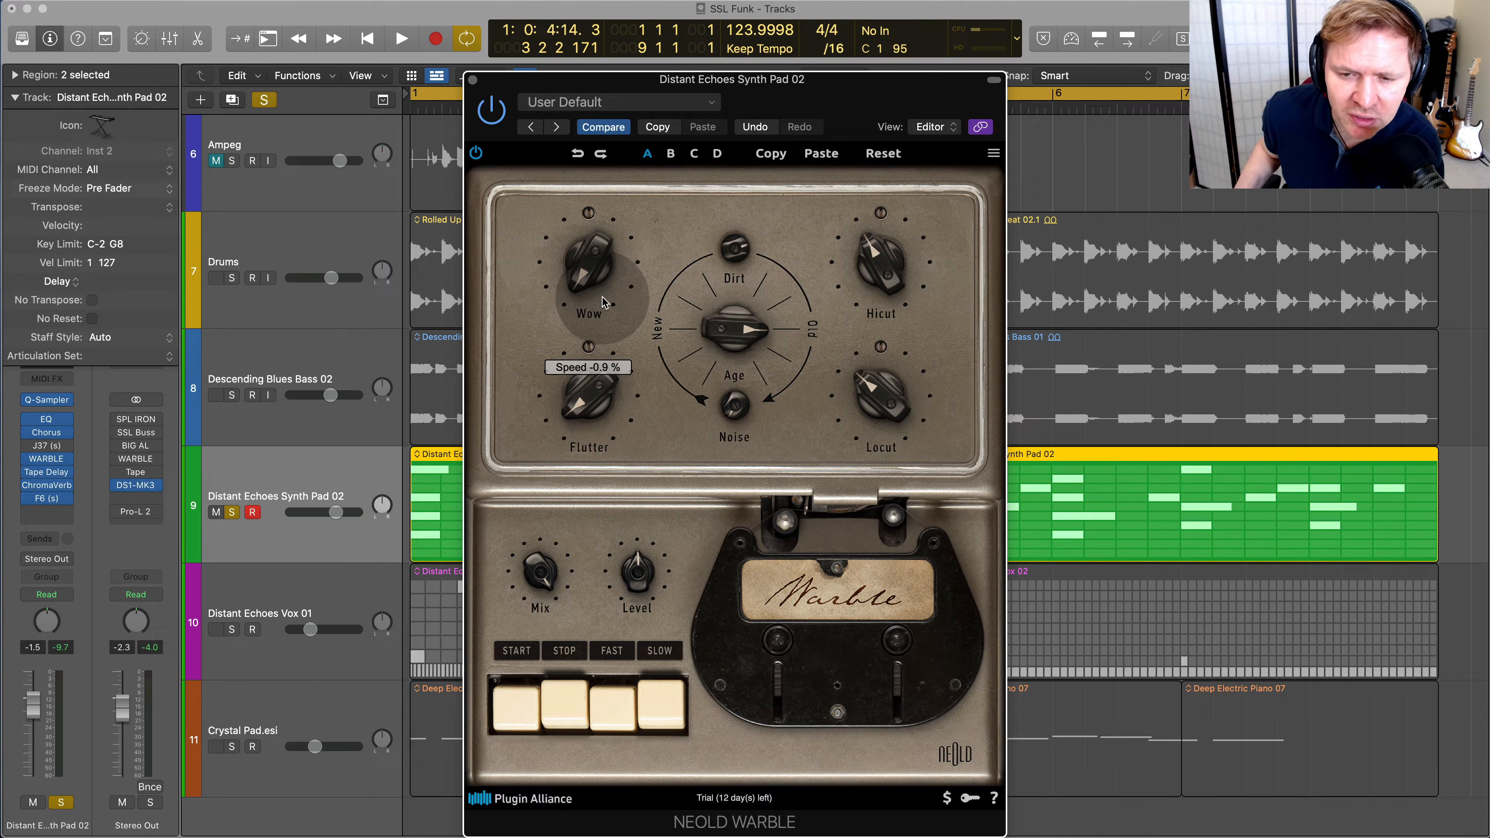
pyautogui.moveTo(594, 261); pyautogui.dragTo(616, 351)
pyautogui.press('space')
pyautogui.press('space')
# Turn Warble's Age back towards New and lower its Locut and Hicut filters
pyautogui.moveTo(735, 328); pyautogui.dragTo(858, 638)
pyautogui.moveTo(896, 405); pyautogui.dragTo(894, 421)
pyautogui.moveTo(897, 267); pyautogui.dragTo(891, 263)
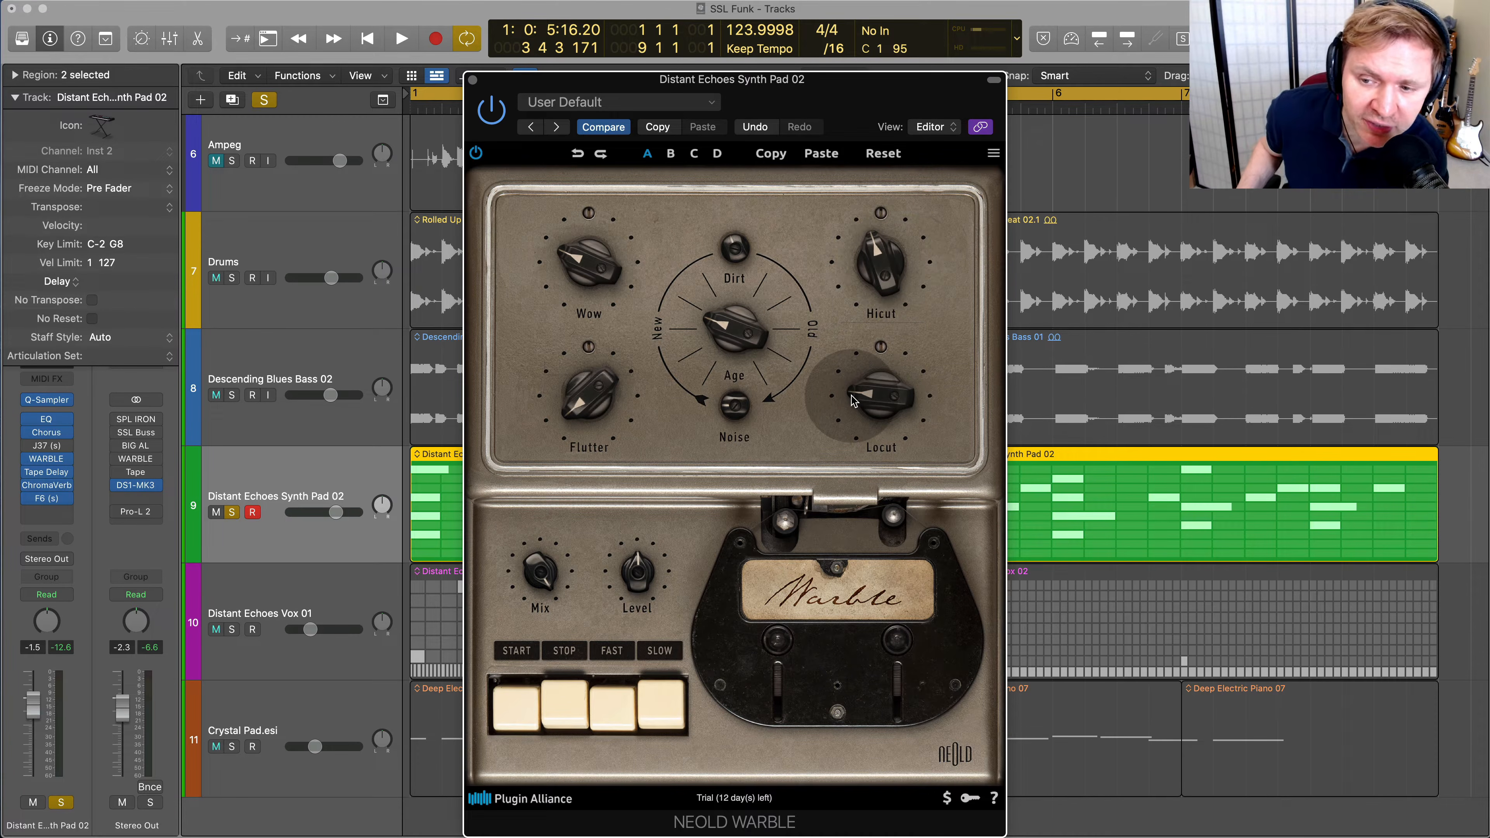
pyautogui.moveTo(886, 351)
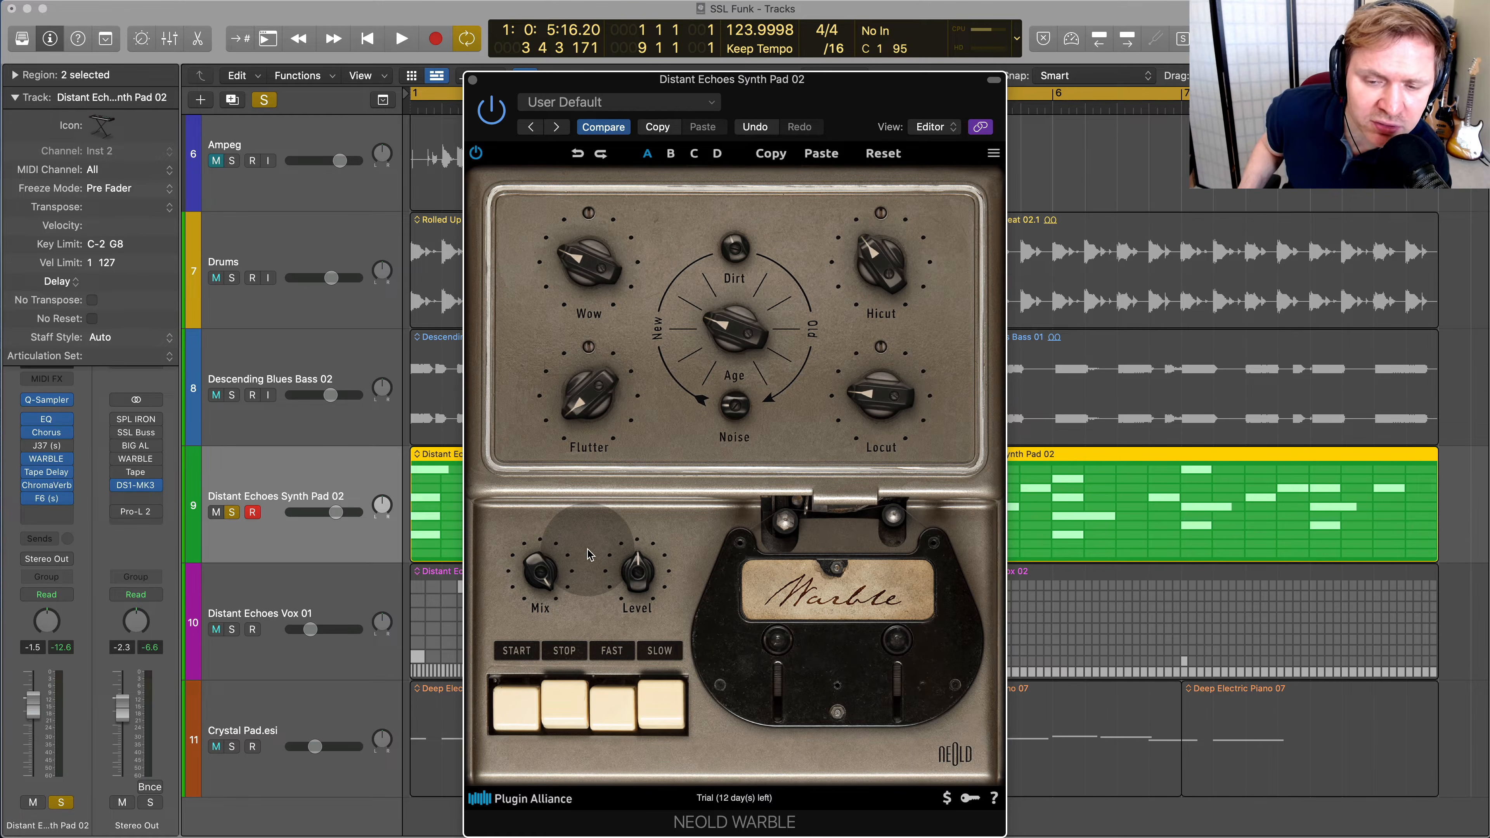
# Compare the synth pad's sound with Warble bypassed and active during playback
pyautogui.moveTo(546, 581); pyautogui.dragTo(564, 535)
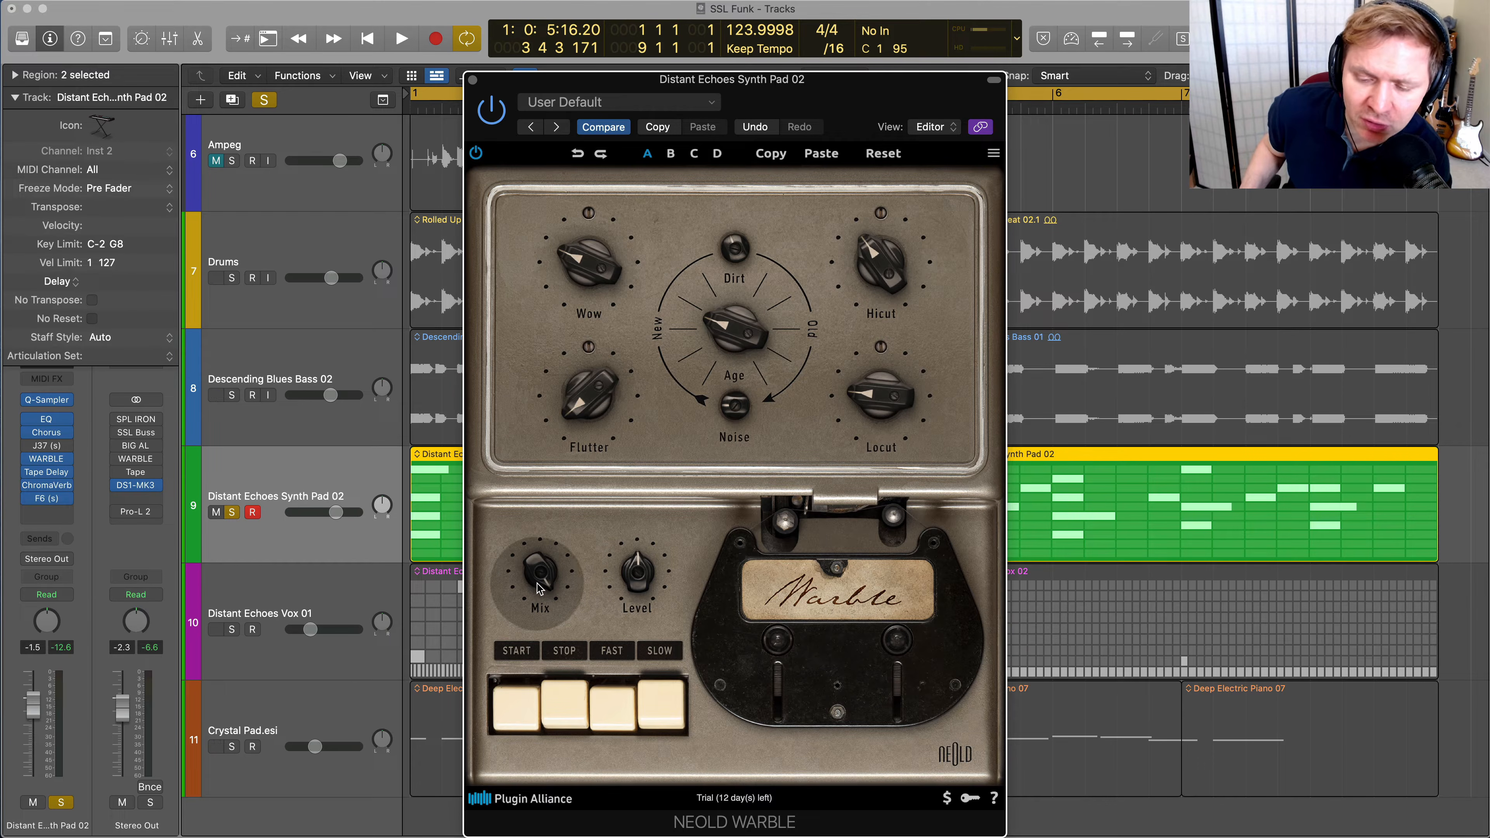
pyautogui.press('space')
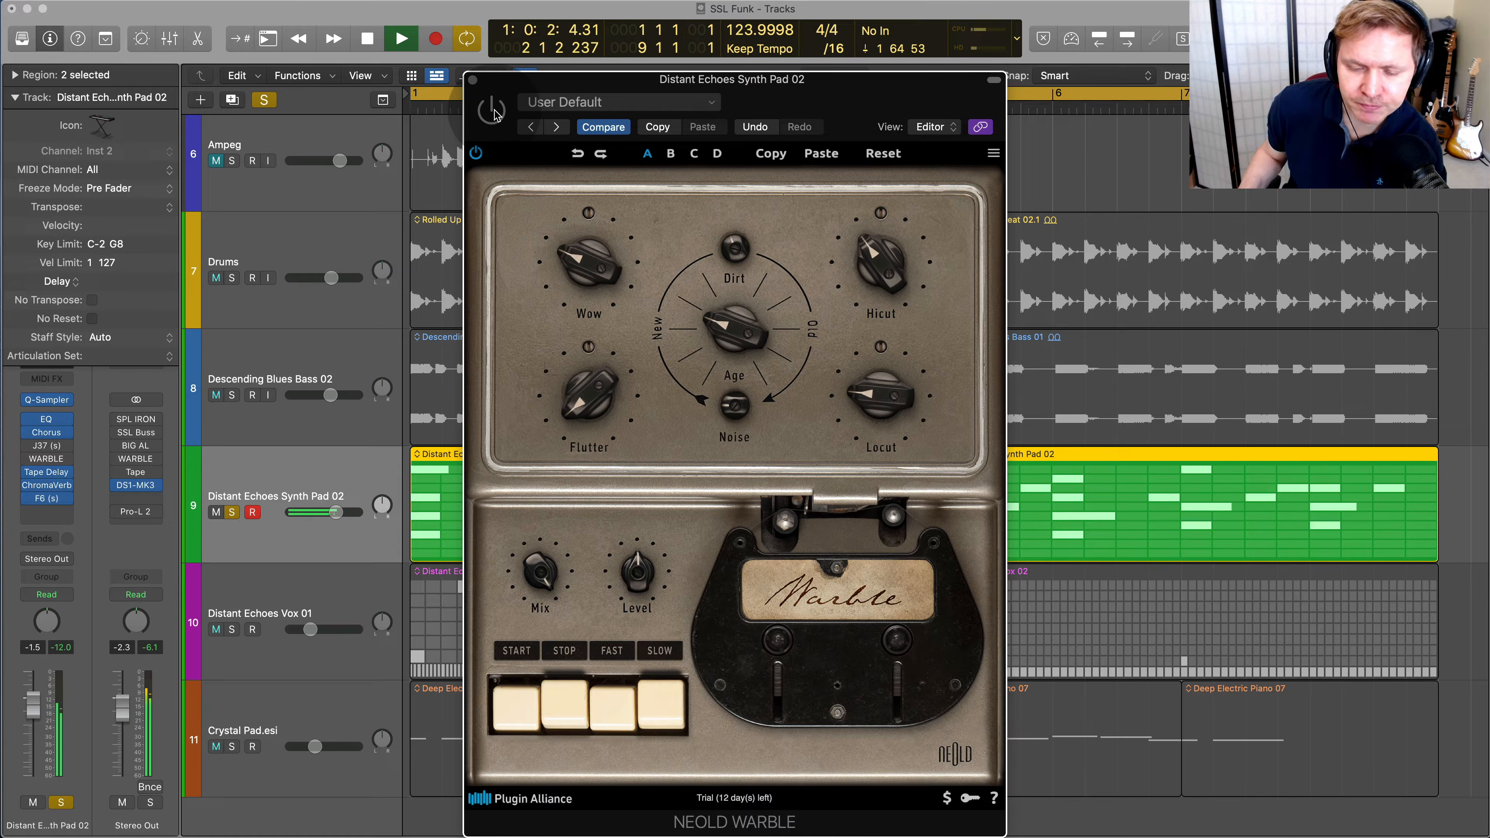
pyautogui.press('space')
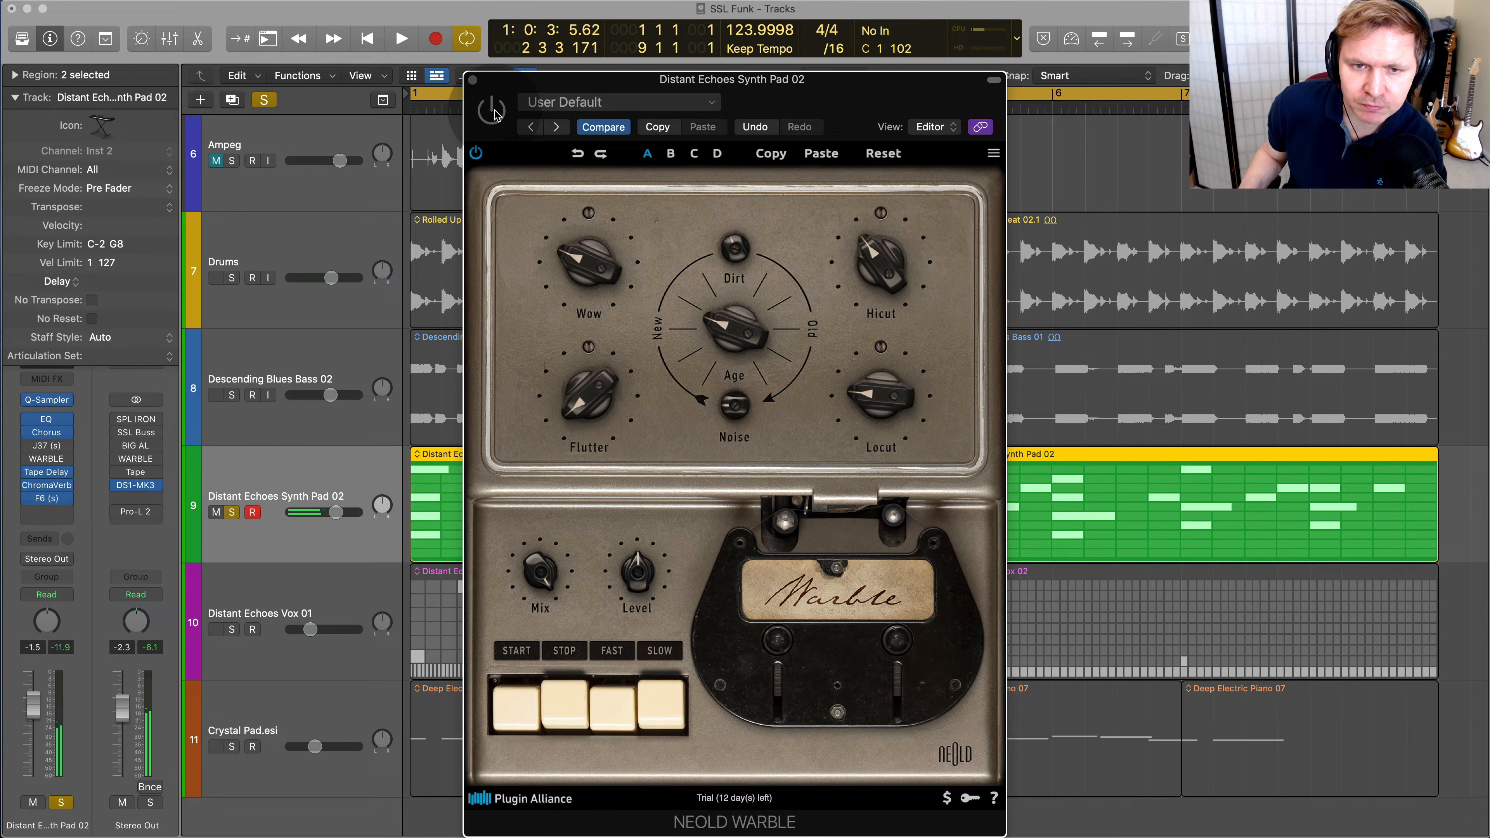
pyautogui.press('space')
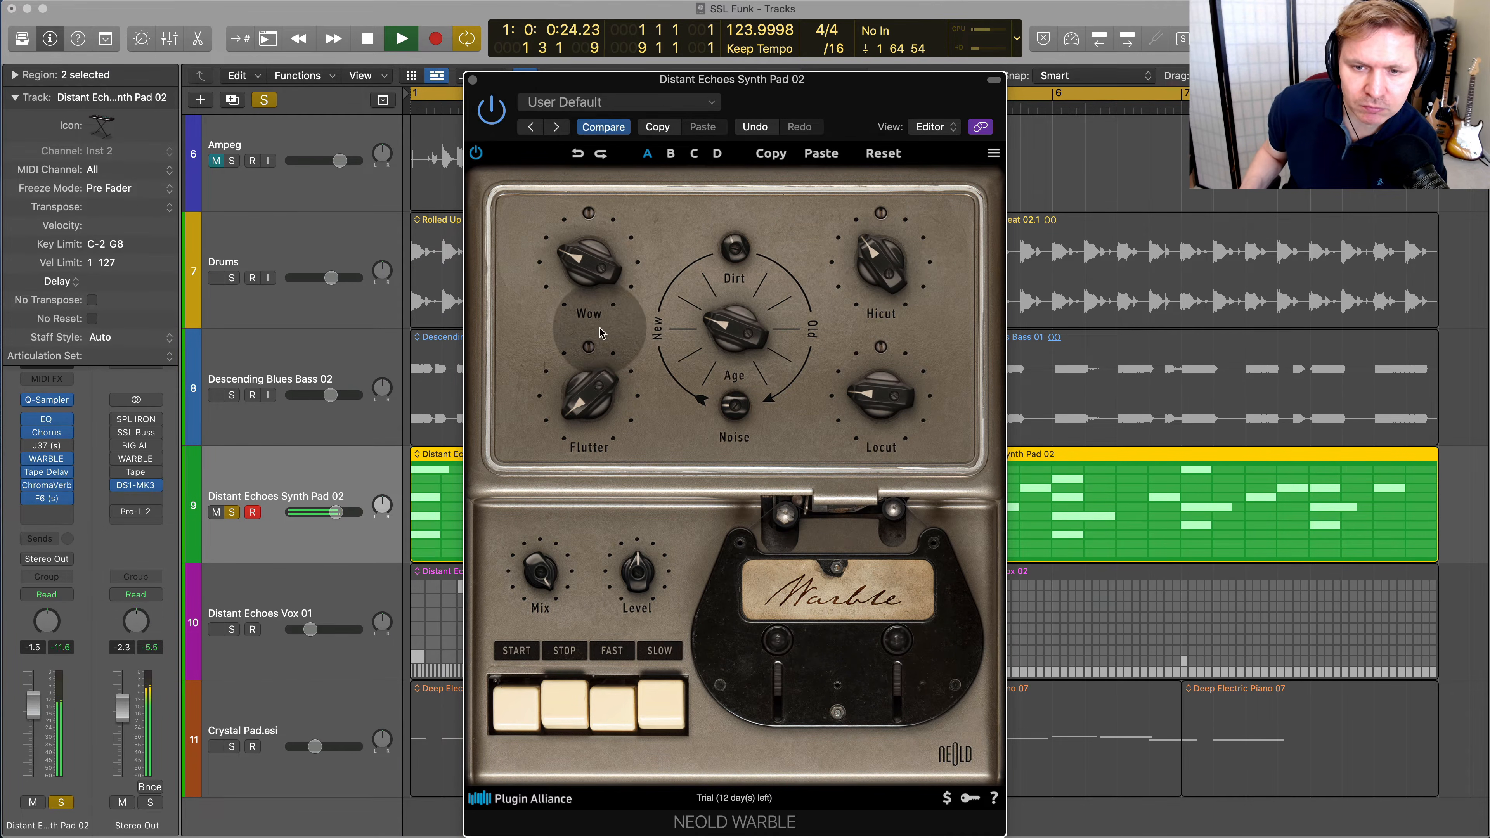
# Raise Warble's Flutter slightly and Age to midway, and lower Hicut further while auditioning the pad
pyautogui.moveTo(590, 399)
pyautogui.press('space')
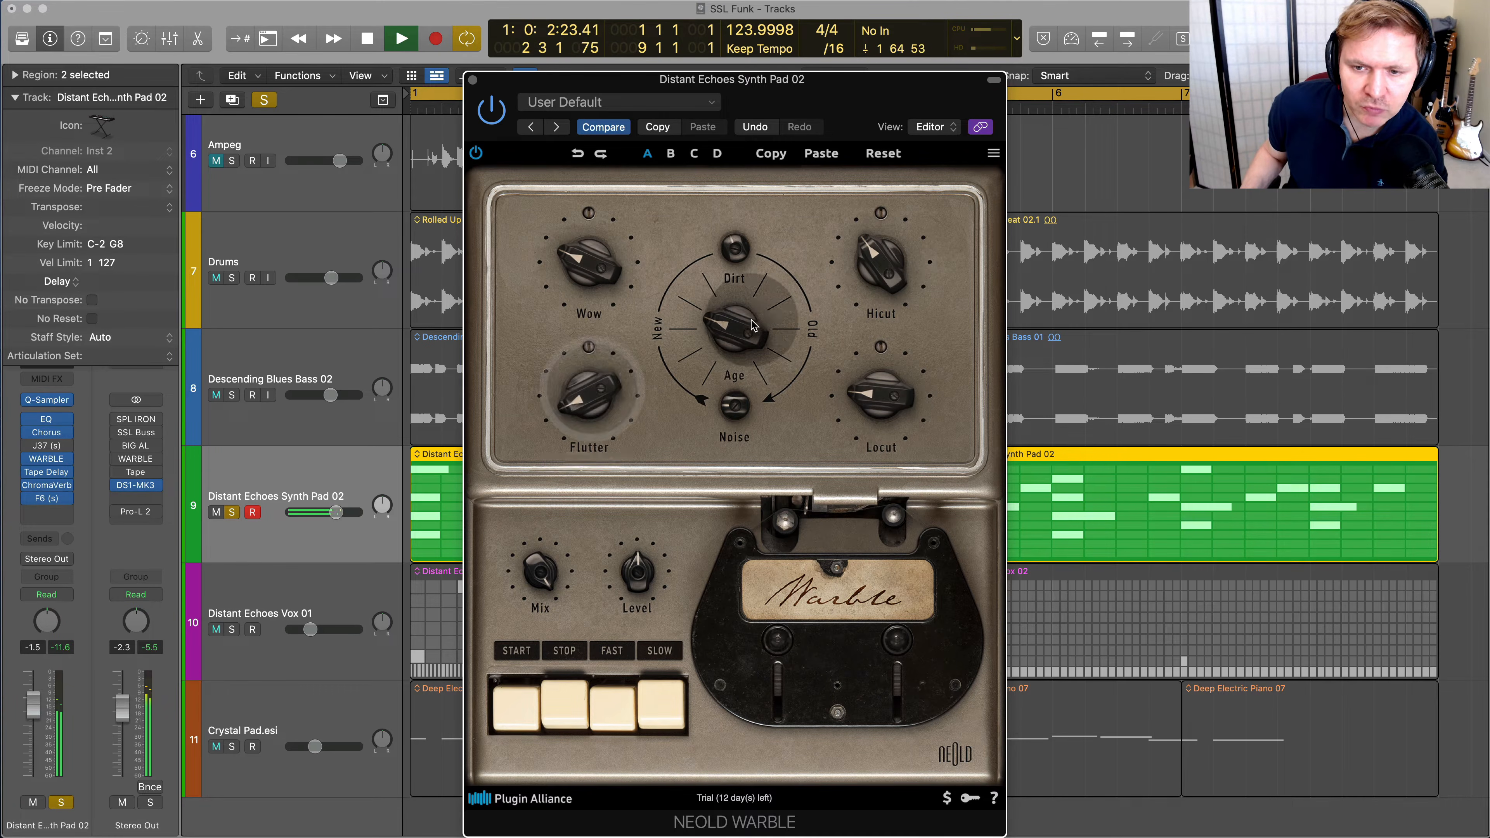
pyautogui.moveTo(745, 330); pyautogui.dragTo(750, 305)
pyautogui.press('space')
pyautogui.moveTo(883, 251); pyautogui.dragTo(856, 277)
pyautogui.press('space')
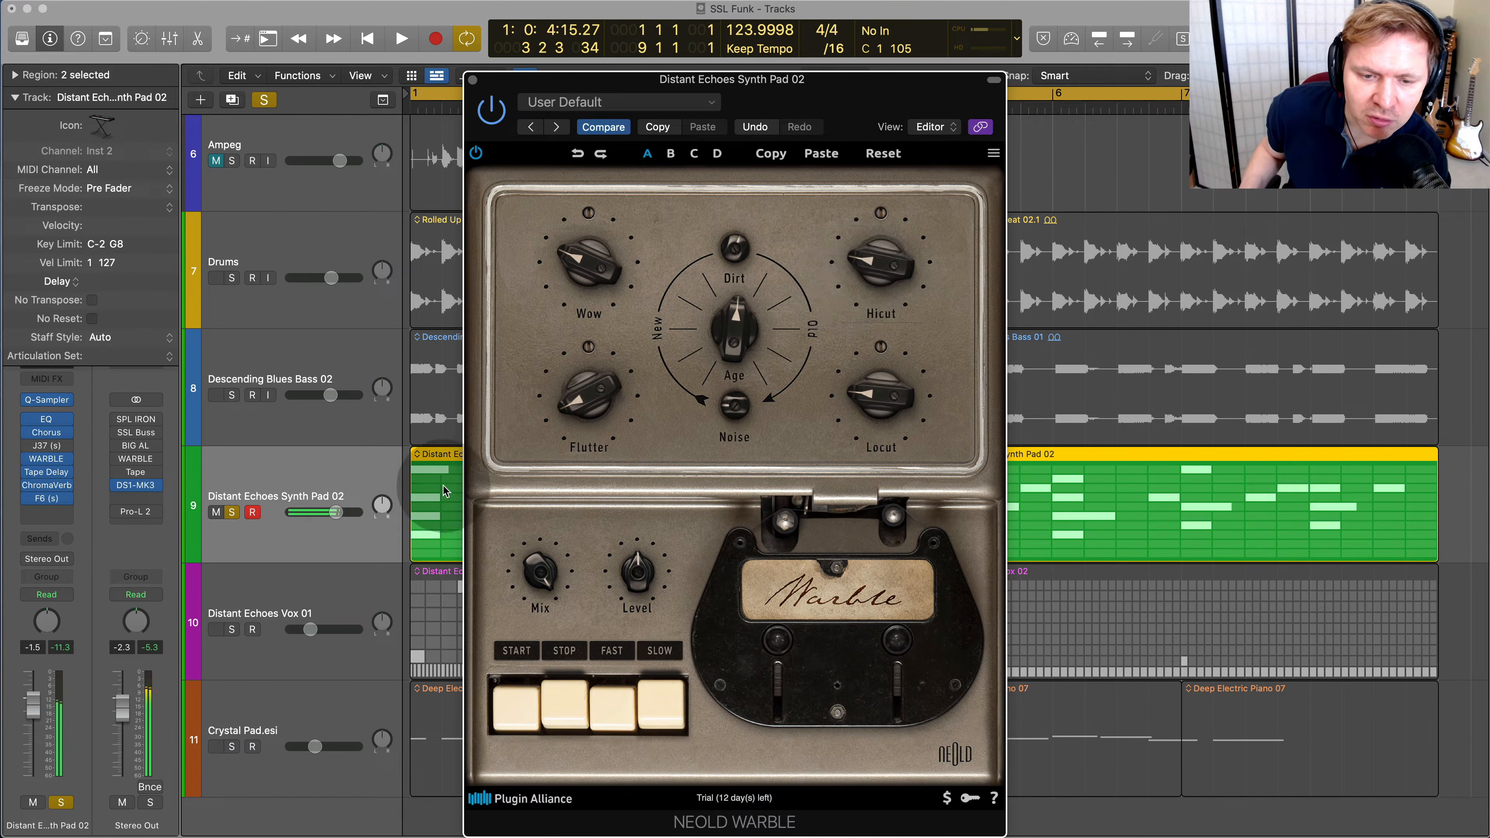
# Switch the solo from the synth pad to the Descending Blues Bass 02 track and open its BIG AL plug-in
pyautogui.click(231, 512)
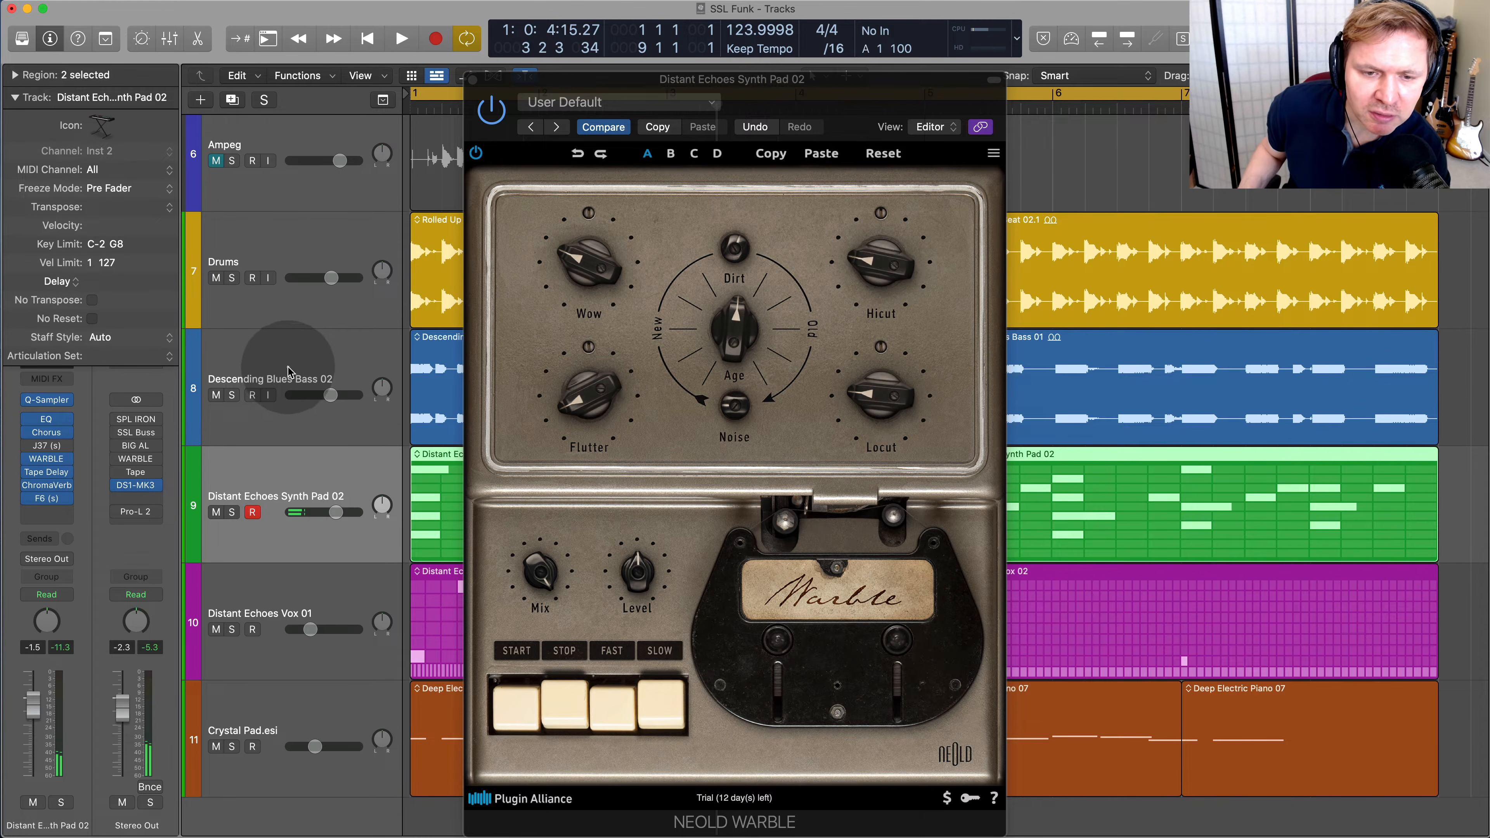
pyautogui.click(281, 375)
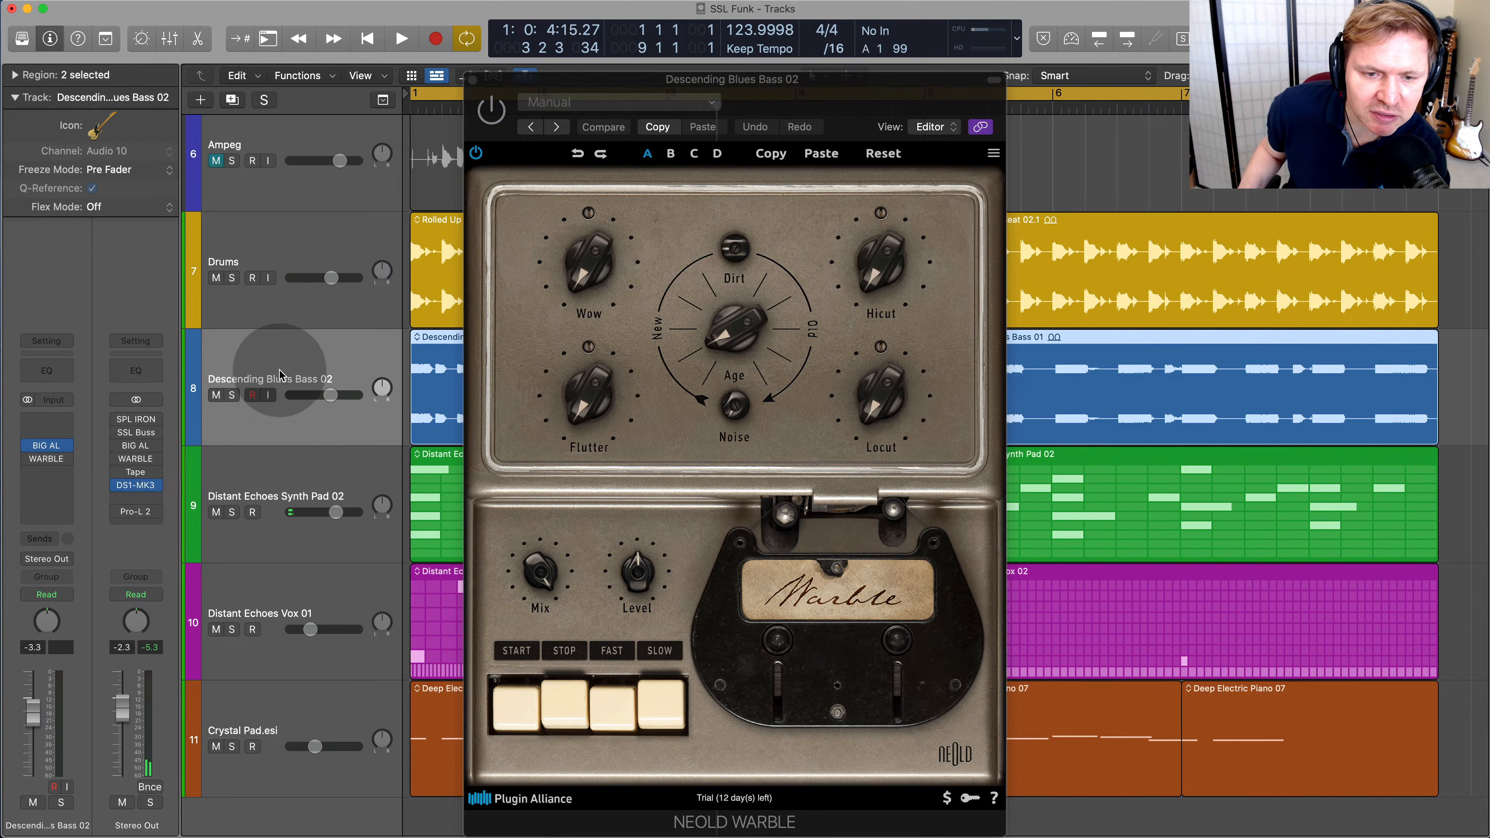
pyautogui.click(233, 396)
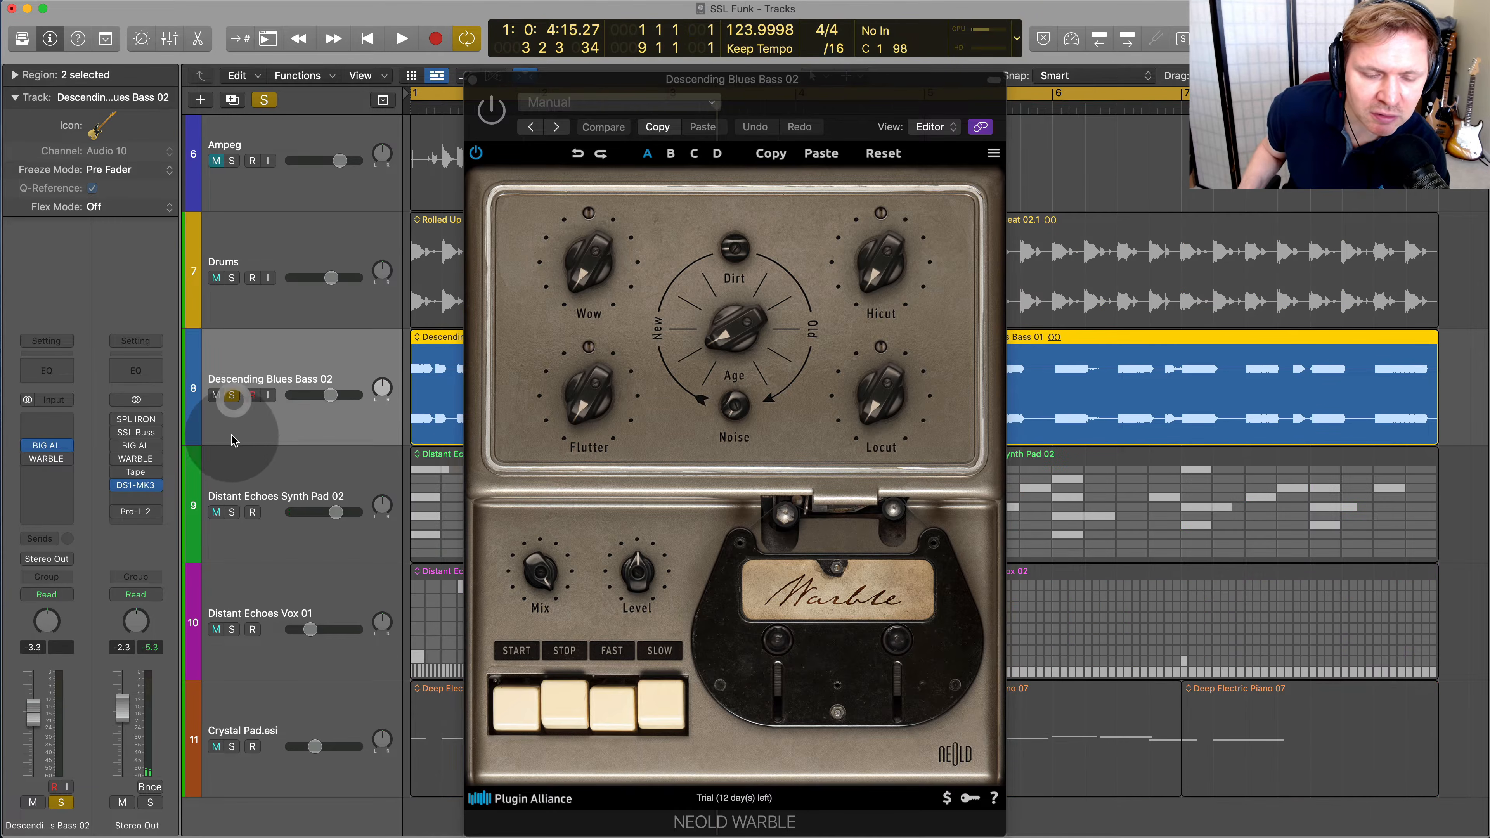
pyautogui.click(46, 447)
# Set BIG AL's Low to about 3 and Level to about -3 on the bass, checking against bypass
pyautogui.moveTo(784, 493); pyautogui.dragTo(799, 465)
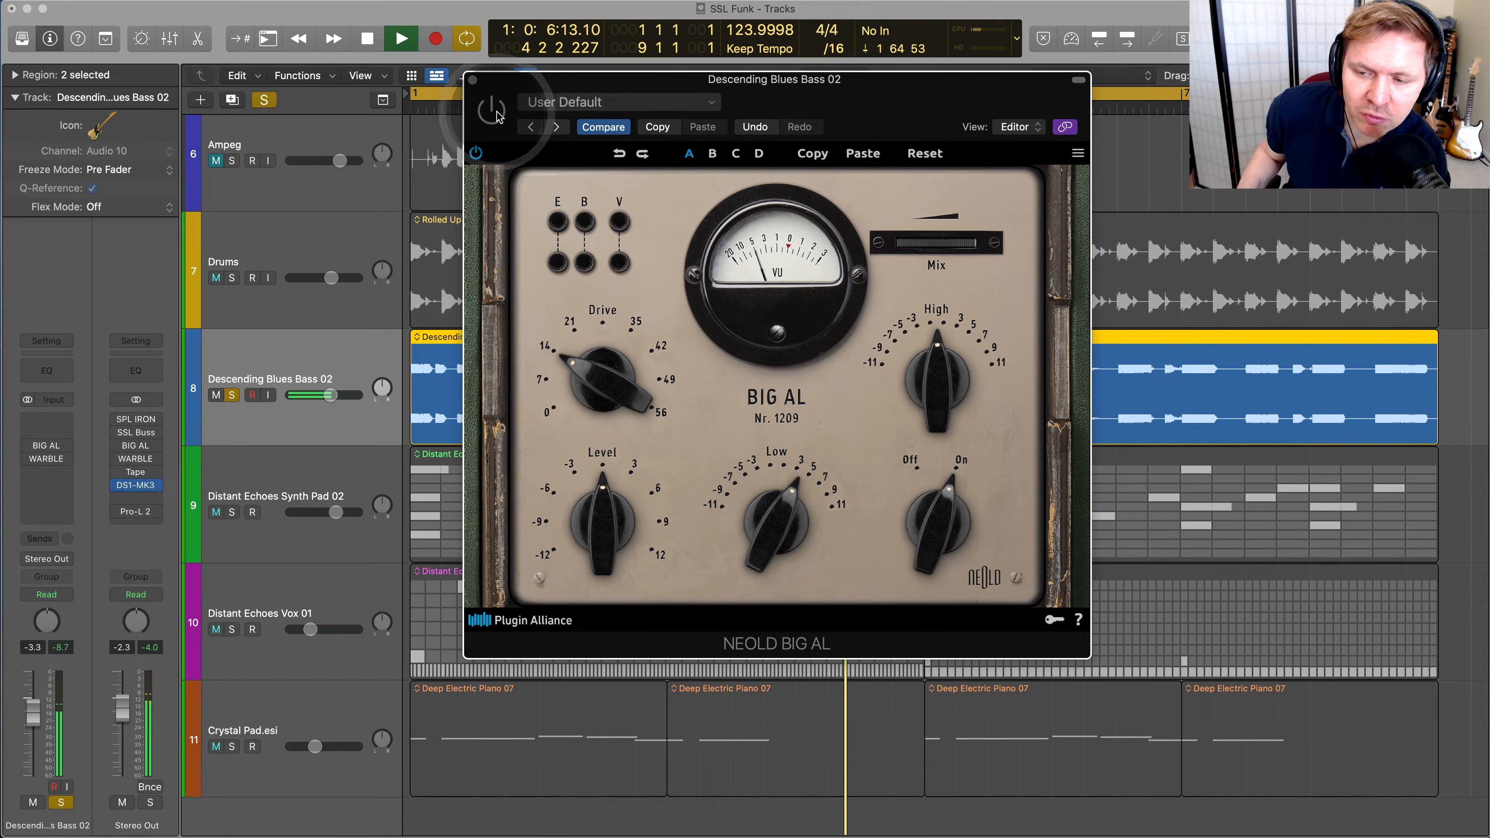
pyautogui.moveTo(670, 533); pyautogui.dragTo(560, 561)
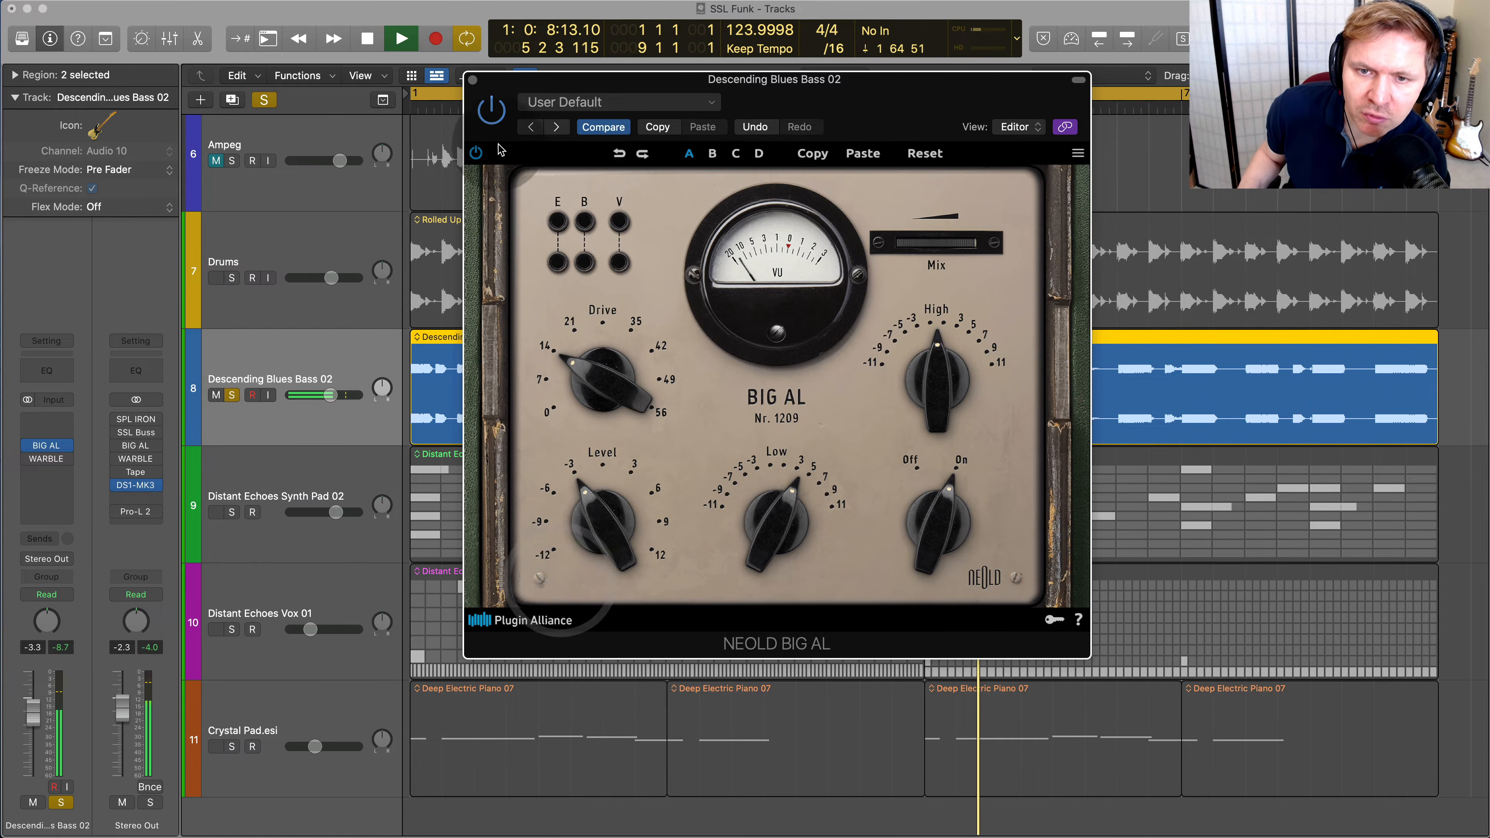
pyautogui.click(492, 121)
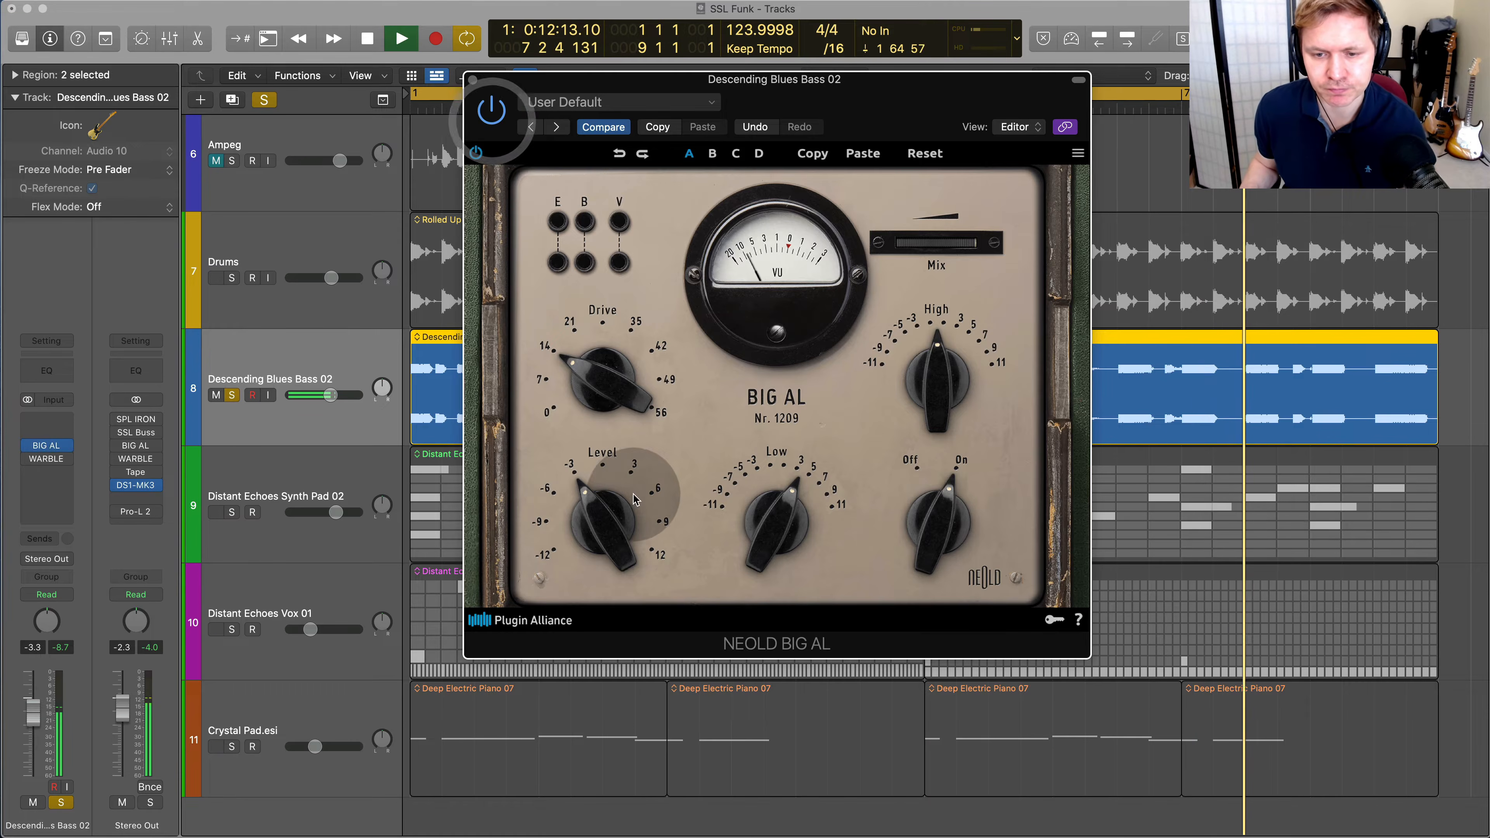
# Raise BIG AL's Drive to about 35, lower its Mix, and fine-tune its Level while comparing the bass against bypass
pyautogui.moveTo(630, 352)
pyautogui.mouseDown()
pyautogui.moveTo(630, 315)
pyautogui.moveTo(630, 327)
pyautogui.mouseUp()
pyautogui.moveTo(939, 258); pyautogui.dragTo(803, 268)
pyautogui.click(491, 111)
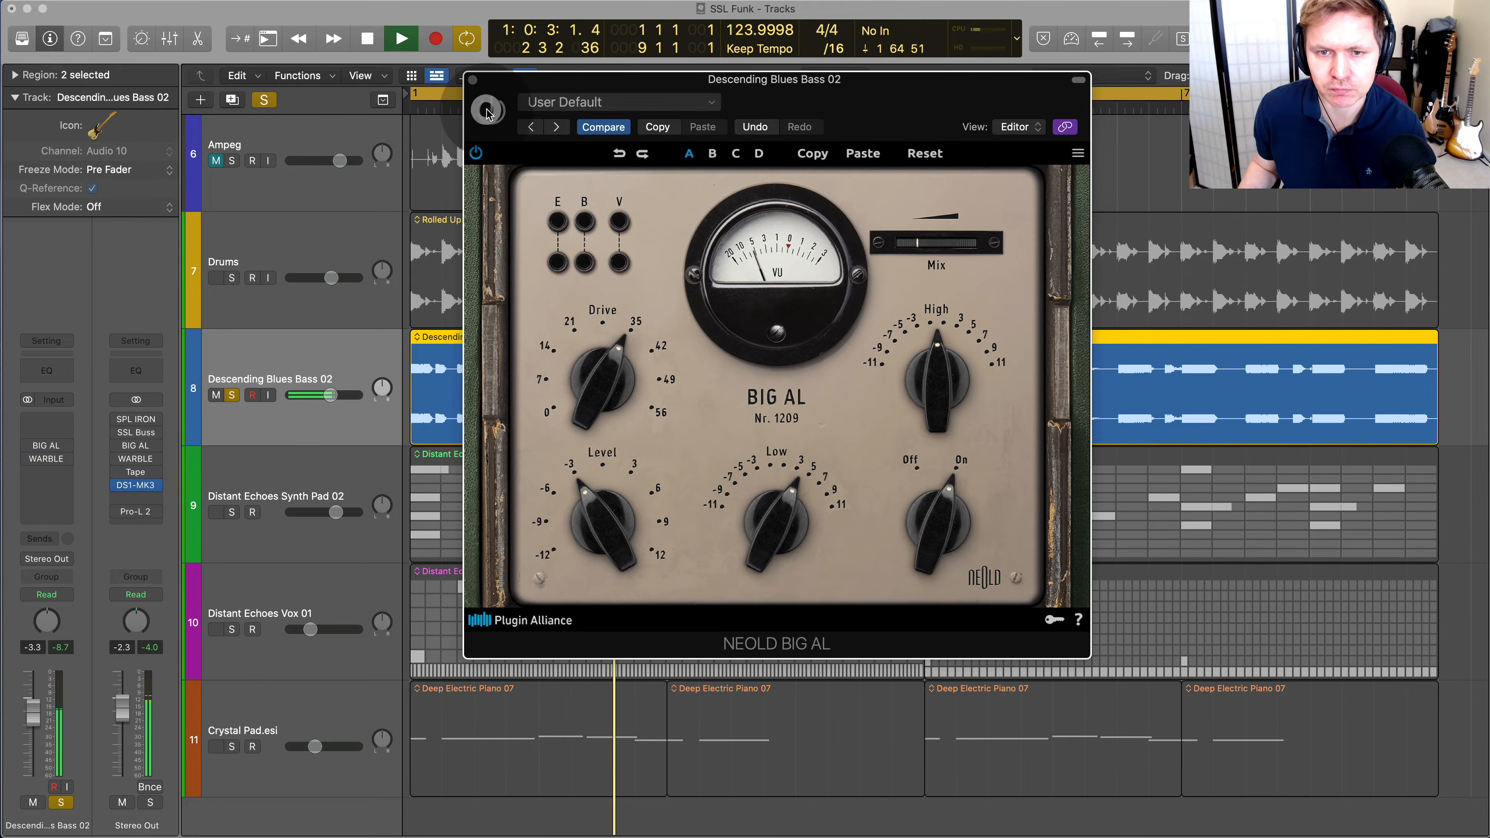
pyautogui.click(487, 117)
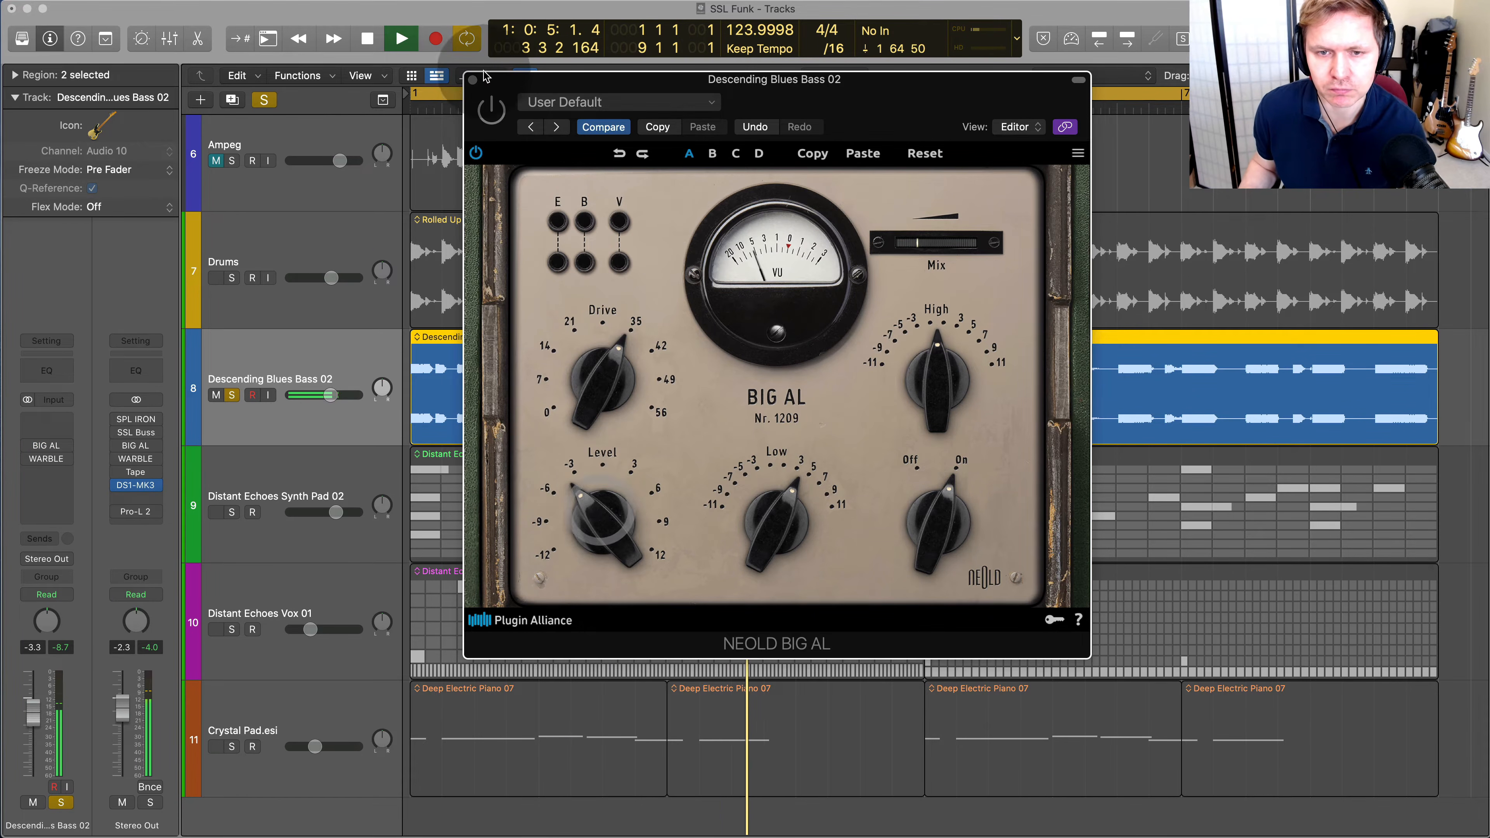
pyautogui.click(491, 118)
pyautogui.moveTo(592, 506); pyautogui.dragTo(592, 494)
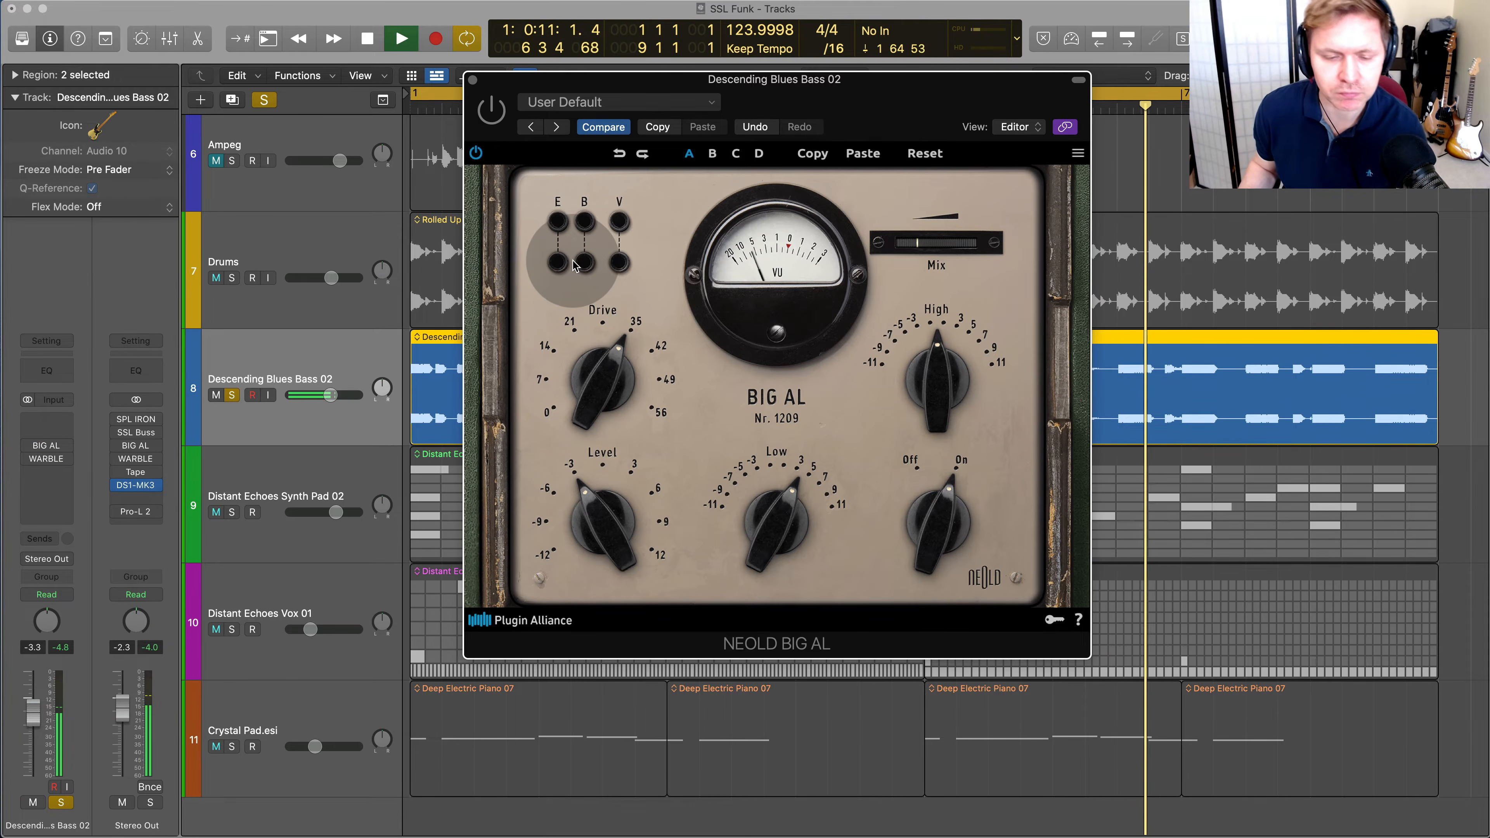
pyautogui.press('space')
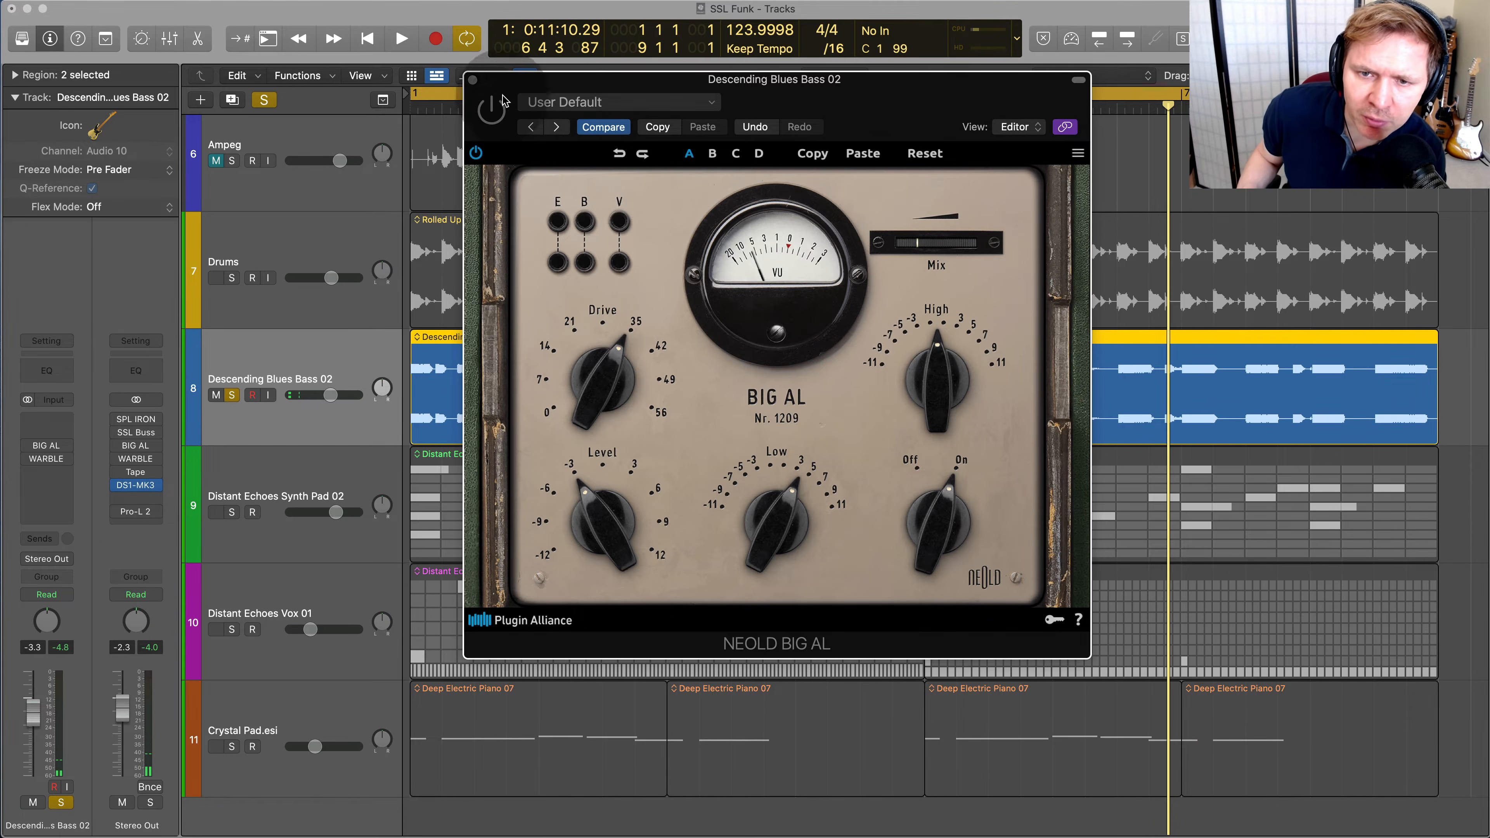
# Re-enable BIG AL on the bass, restart playback, and compare its own Off and On settings, leaving it On
pyautogui.click(493, 111)
pyautogui.press('space')
pyautogui.click(938, 519)
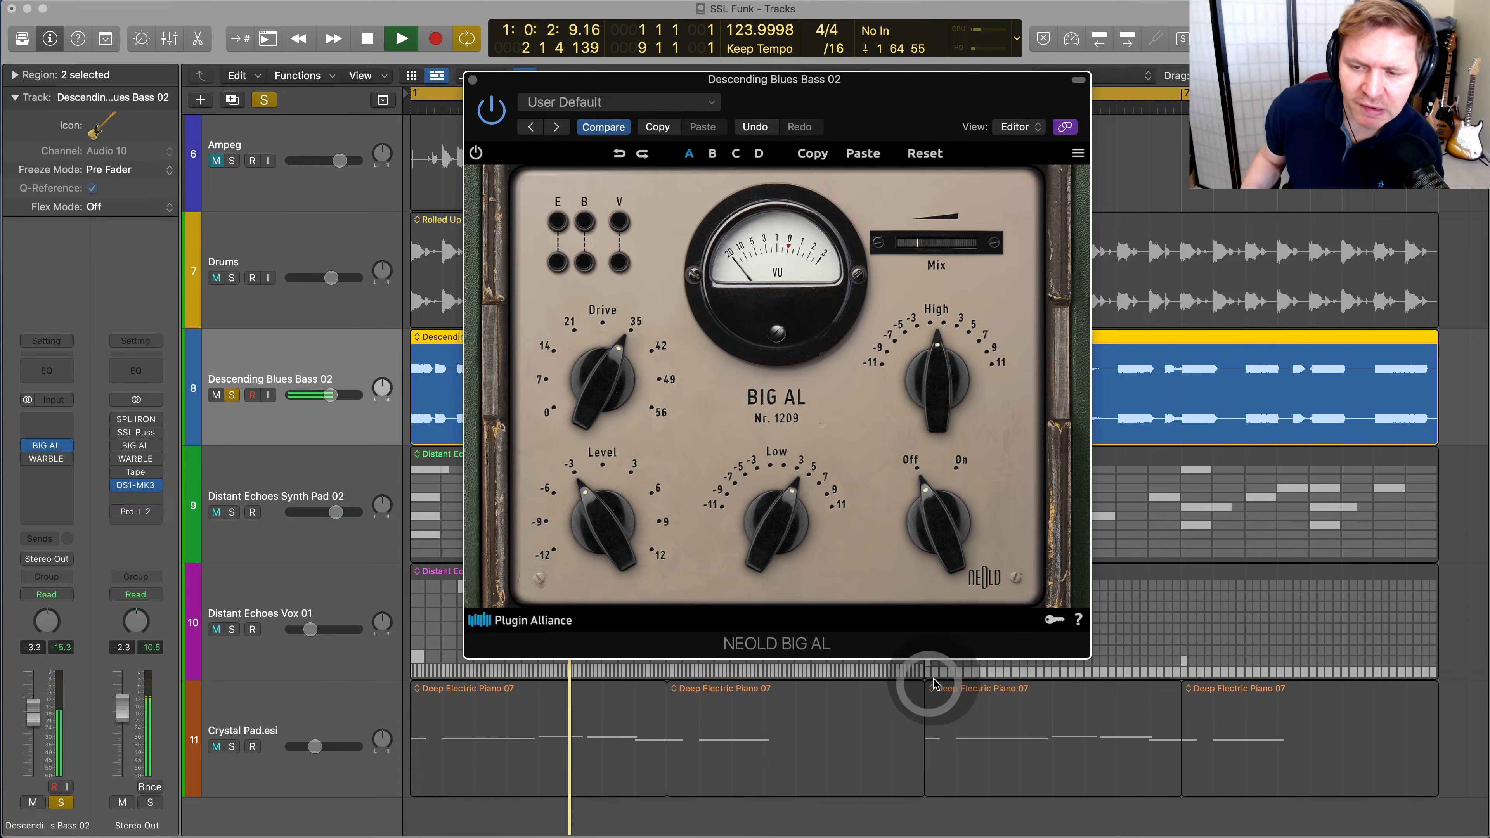
pyautogui.click(960, 464)
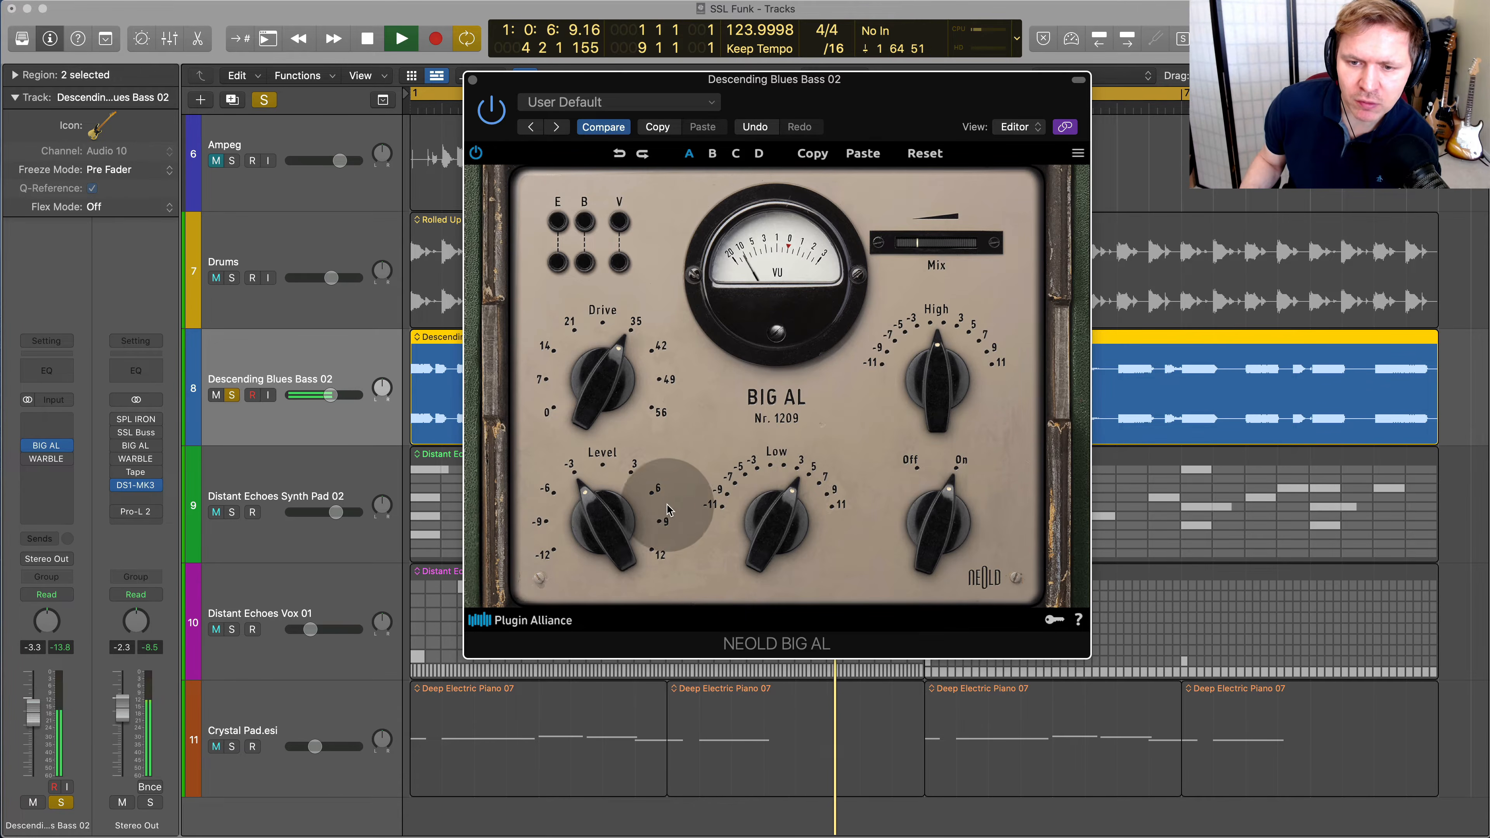
# Turn on BIG AL's V (Voltage Sag) switch on the bass and audition the E switch, leaving E off
pyautogui.click(620, 226)
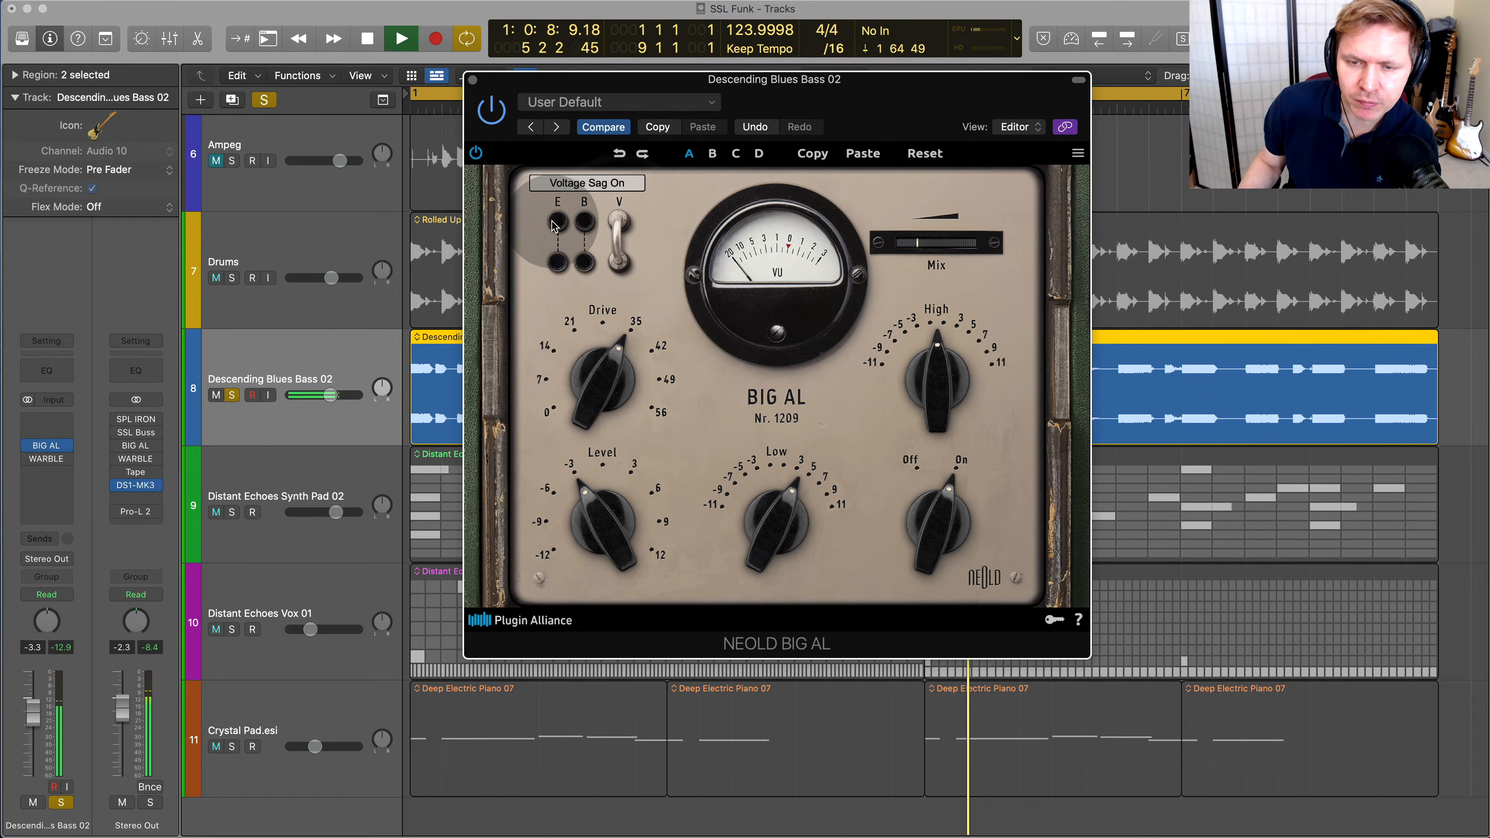
pyautogui.click(552, 226)
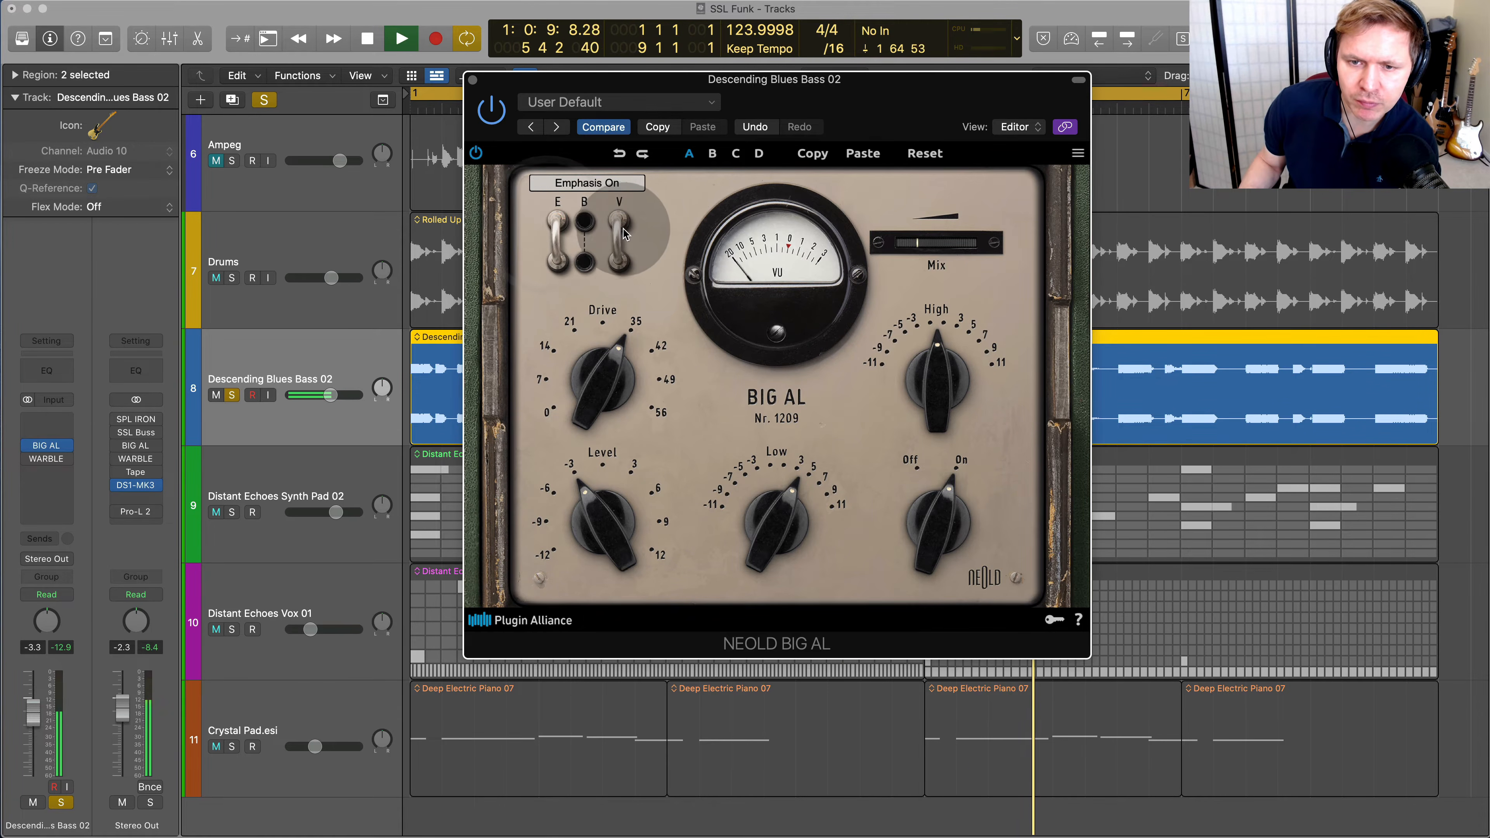
pyautogui.click(546, 230)
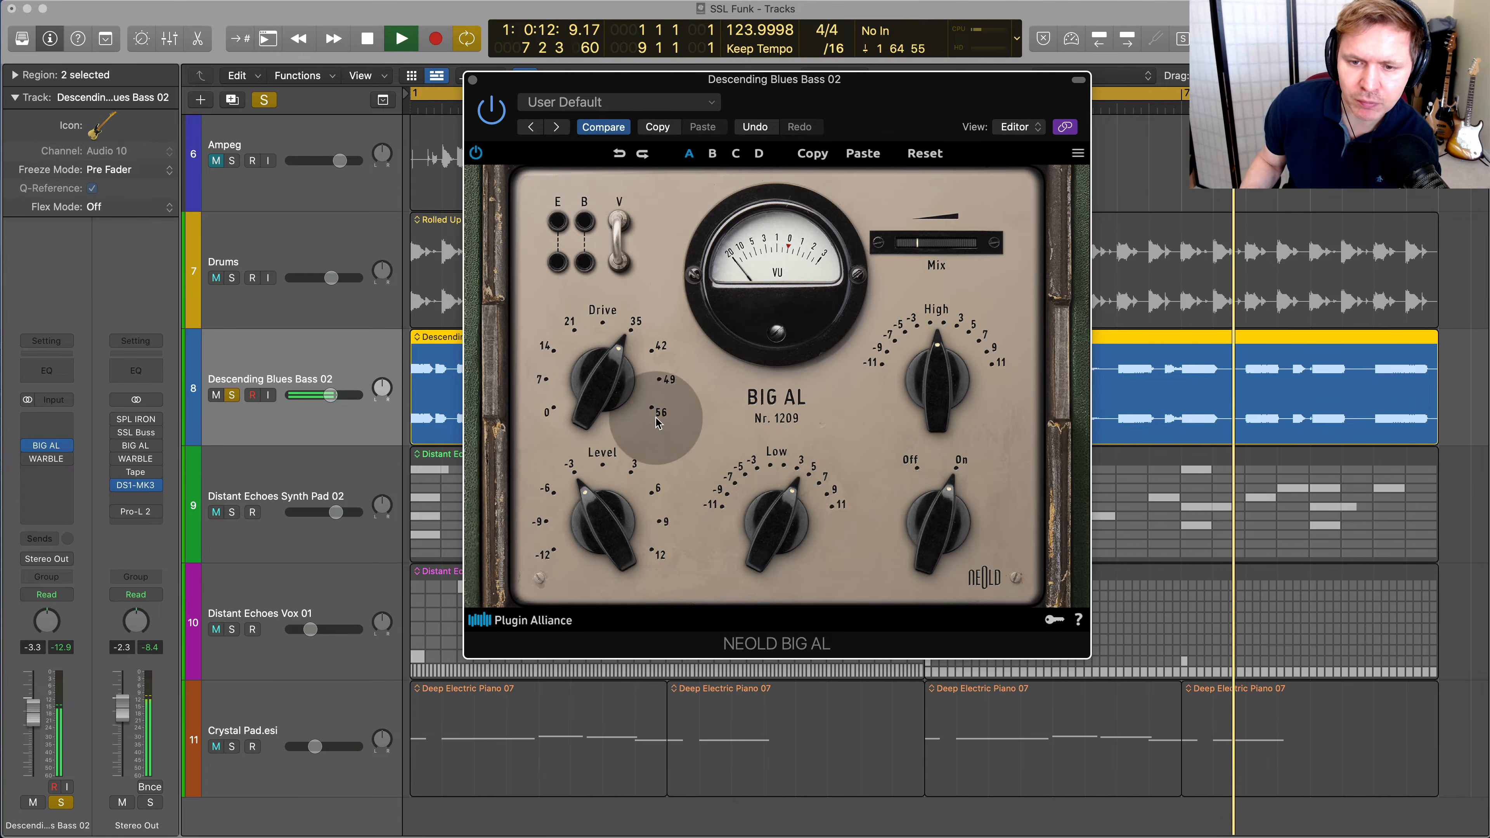
# Raise BIG AL's Drive to about 42, trim its Mix and Level, and stop playback with the unit left On
pyautogui.moveTo(616, 405); pyautogui.dragTo(622, 379)
pyautogui.moveTo(965, 245); pyautogui.dragTo(912, 264)
pyautogui.moveTo(609, 519); pyautogui.dragTo(628, 525)
pyautogui.moveTo(962, 563); pyautogui.dragTo(979, 446)
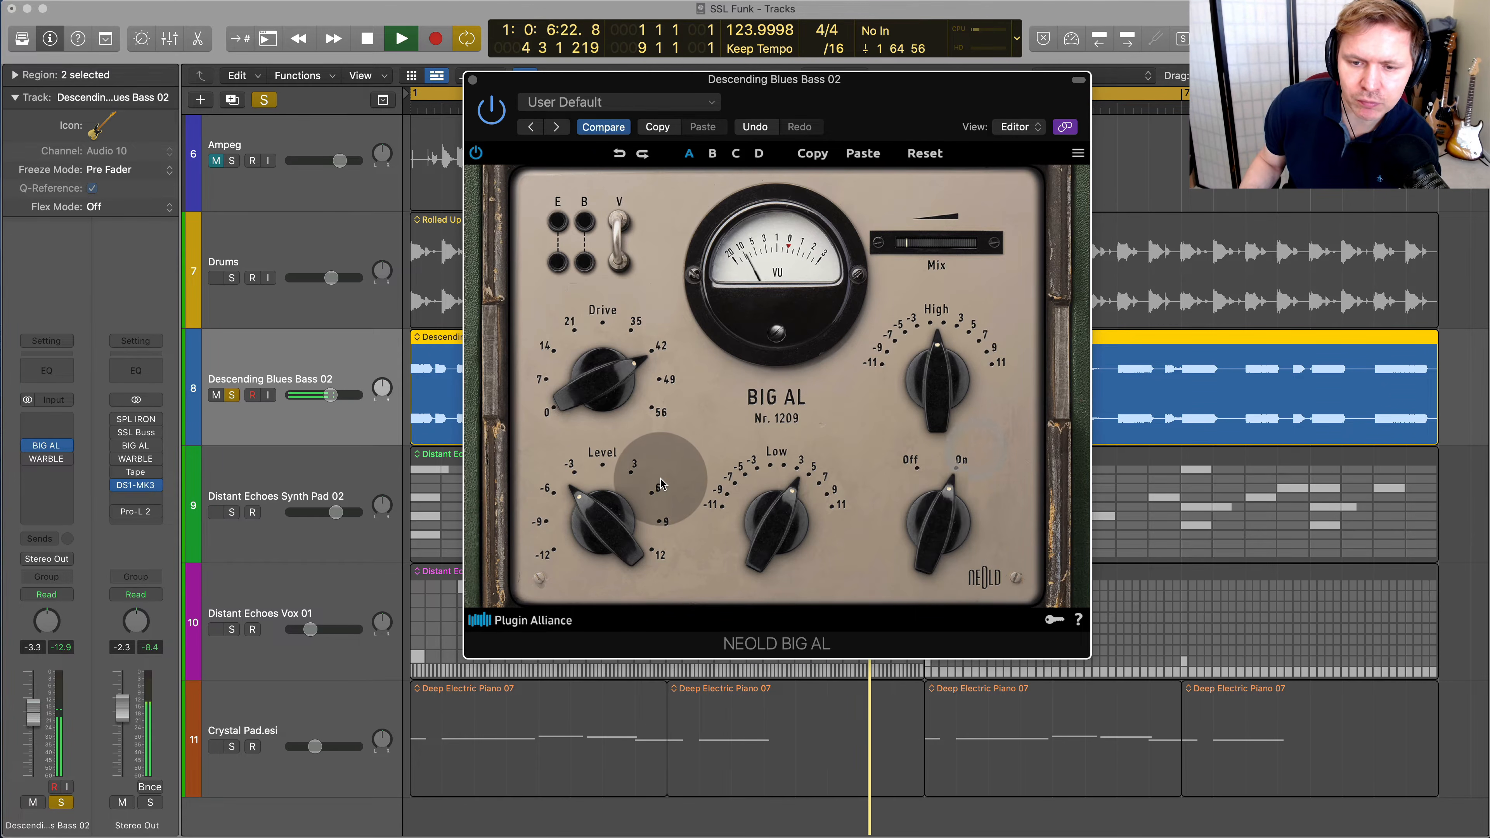
pyautogui.press('space')
# Bypass BIG AL on the bass, enable and open the track's WARBLE plug-in, and restart playback
pyautogui.moveTo(23, 451)
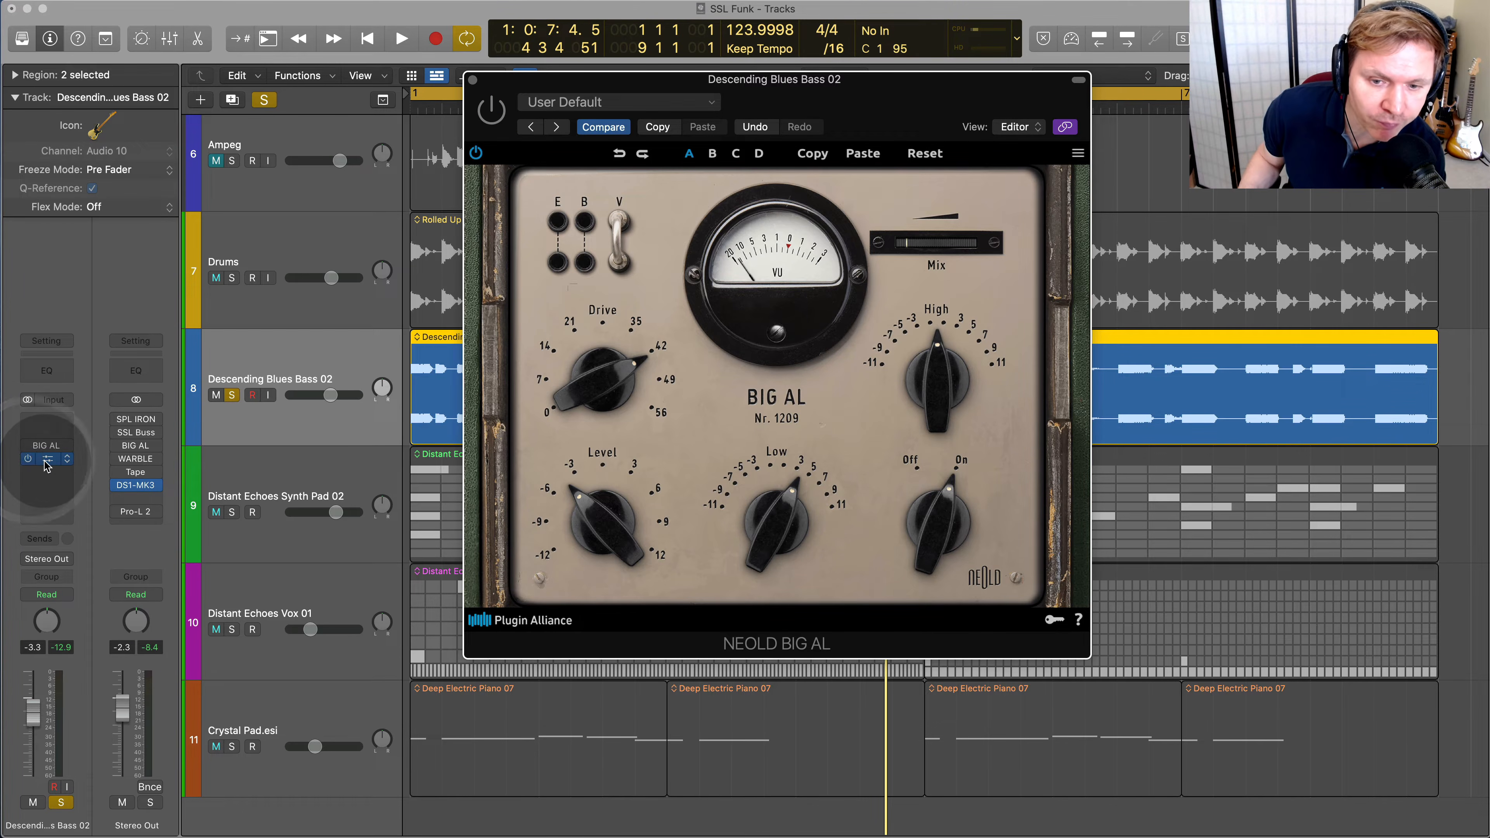
pyautogui.press('space')
pyautogui.click(46, 459)
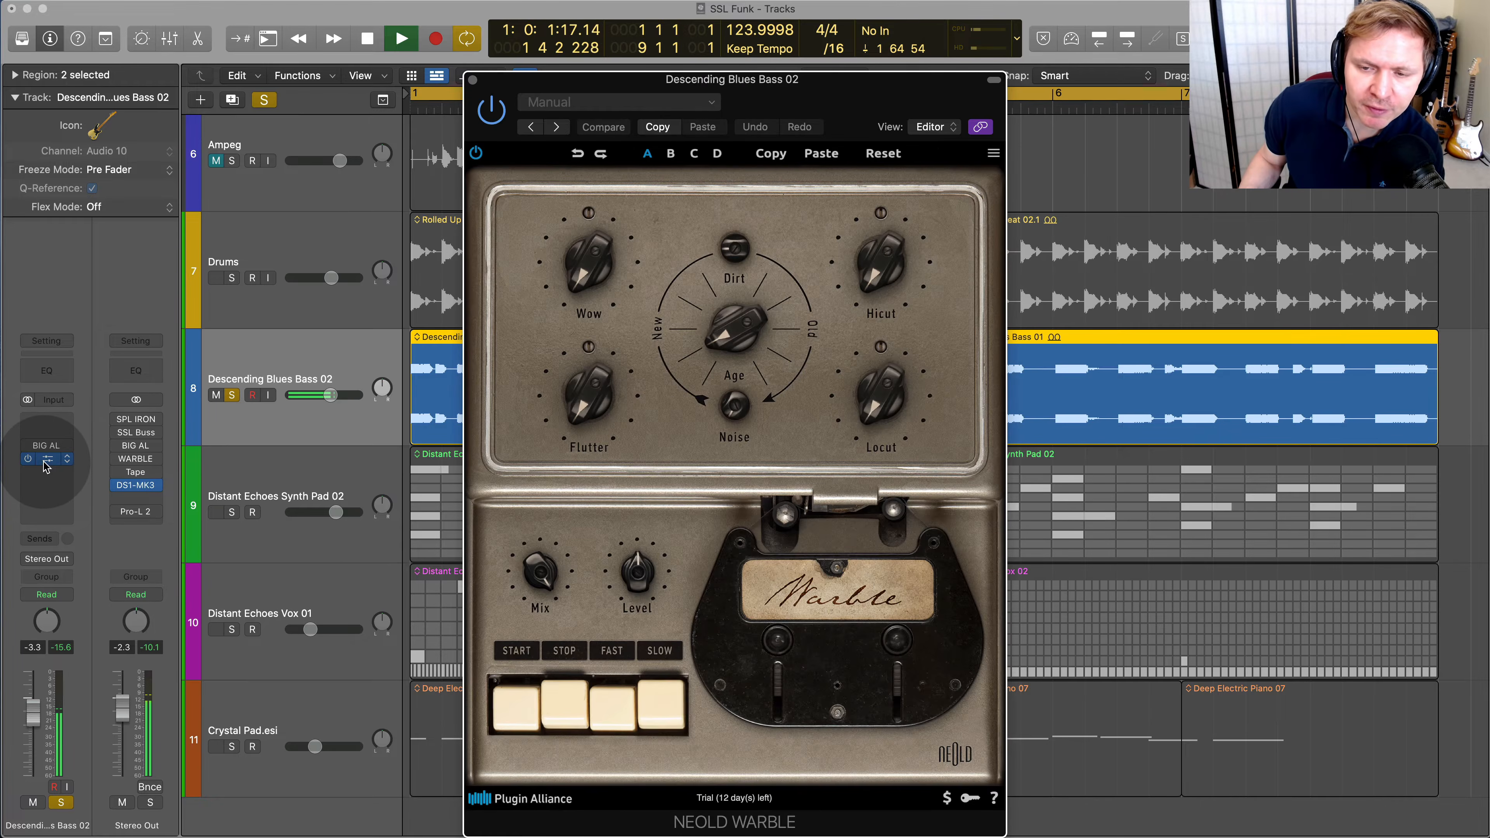
# Sweep WARBLE's Age between New and Old on the bass while auditioning the effect
pyautogui.moveTo(751, 181); pyautogui.dragTo(753, 178)
pyautogui.moveTo(732, 258); pyautogui.dragTo(759, 287)
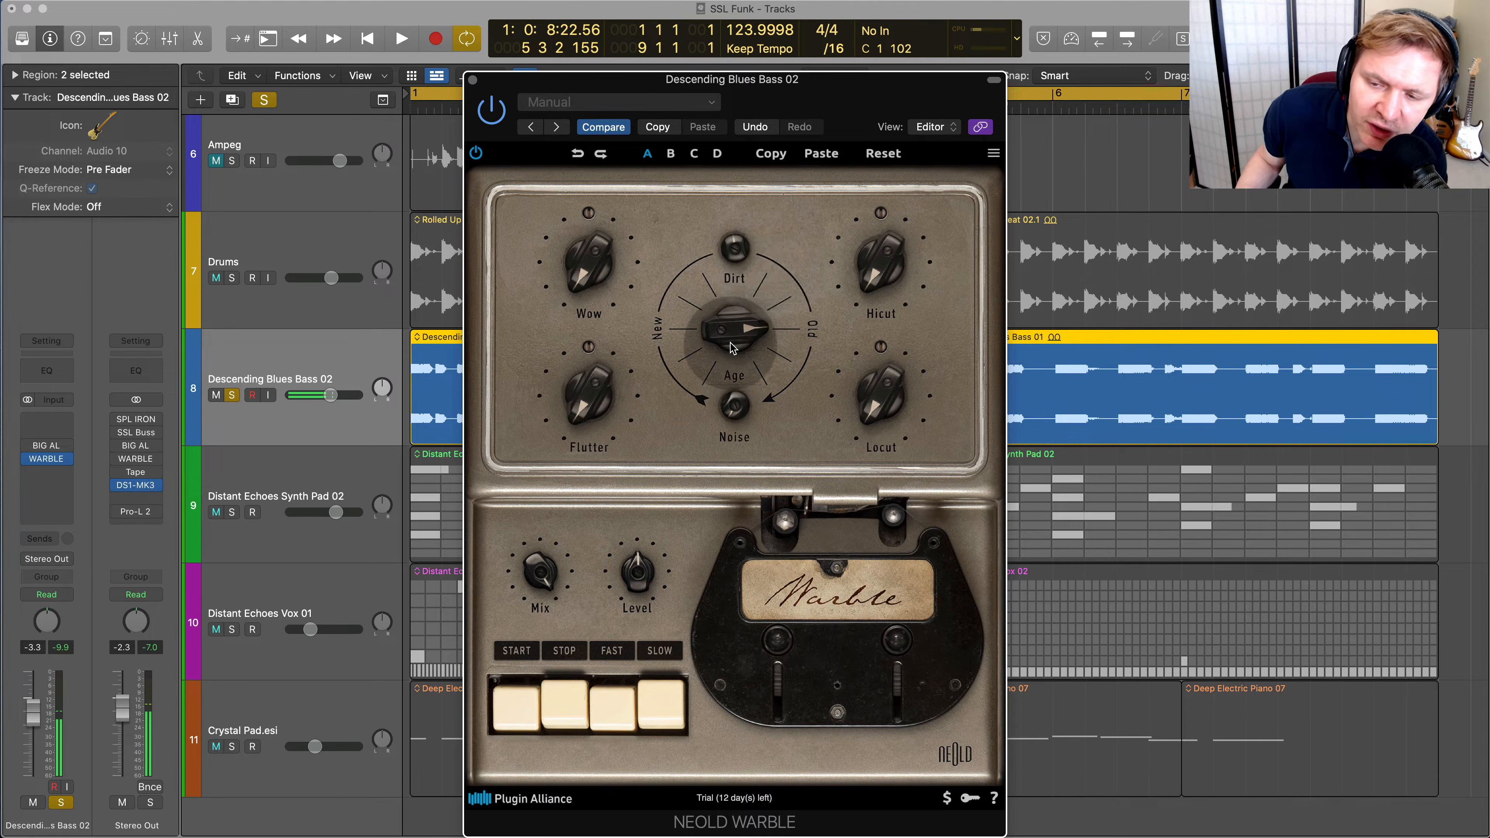
pyautogui.moveTo(730, 337); pyautogui.dragTo(704, 453)
pyautogui.moveTo(736, 363); pyautogui.dragTo(741, 310)
pyautogui.press('space')
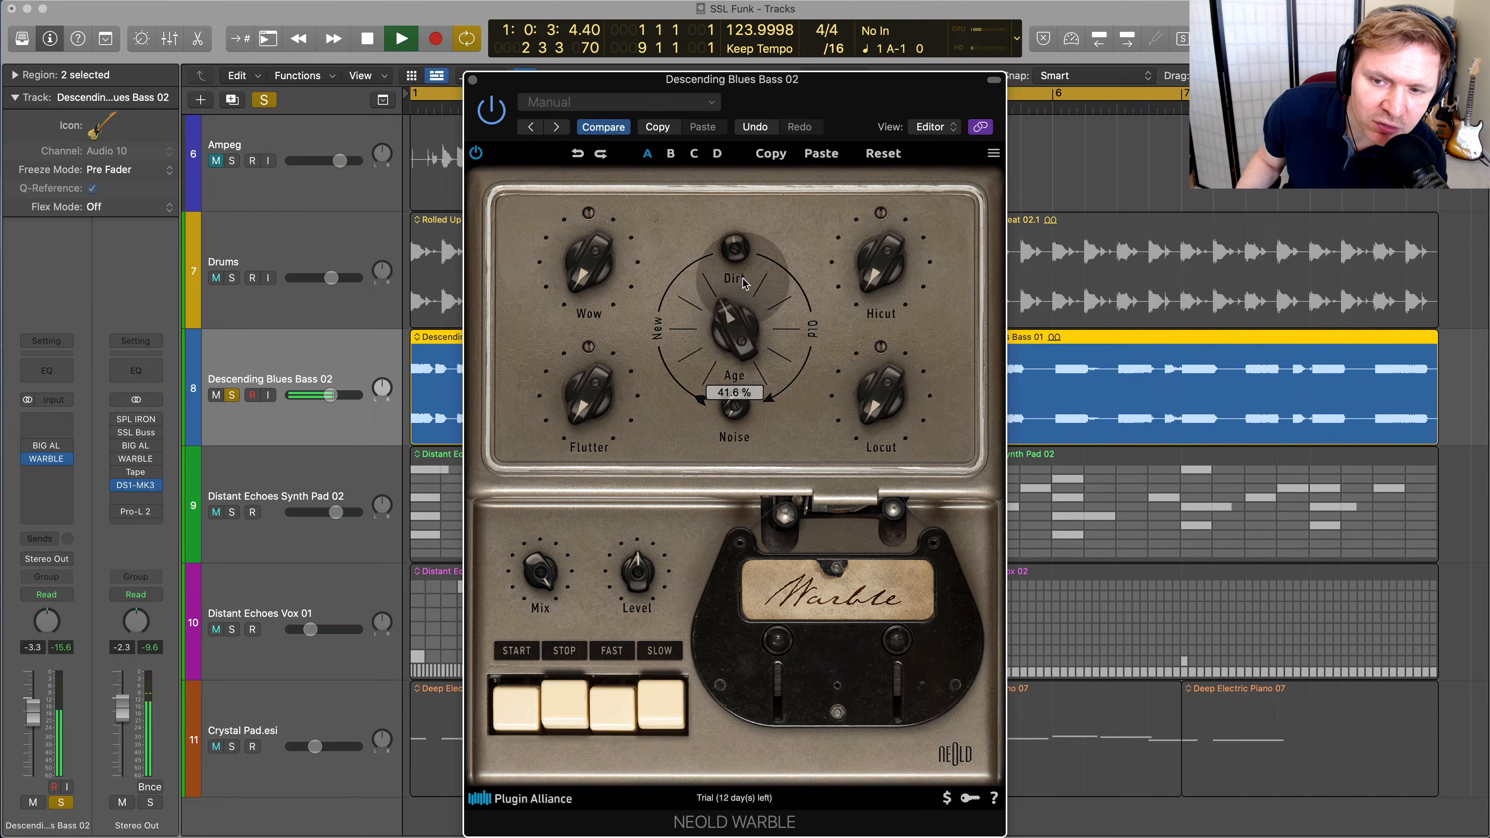
pyautogui.moveTo(747, 255); pyautogui.dragTo(769, 238)
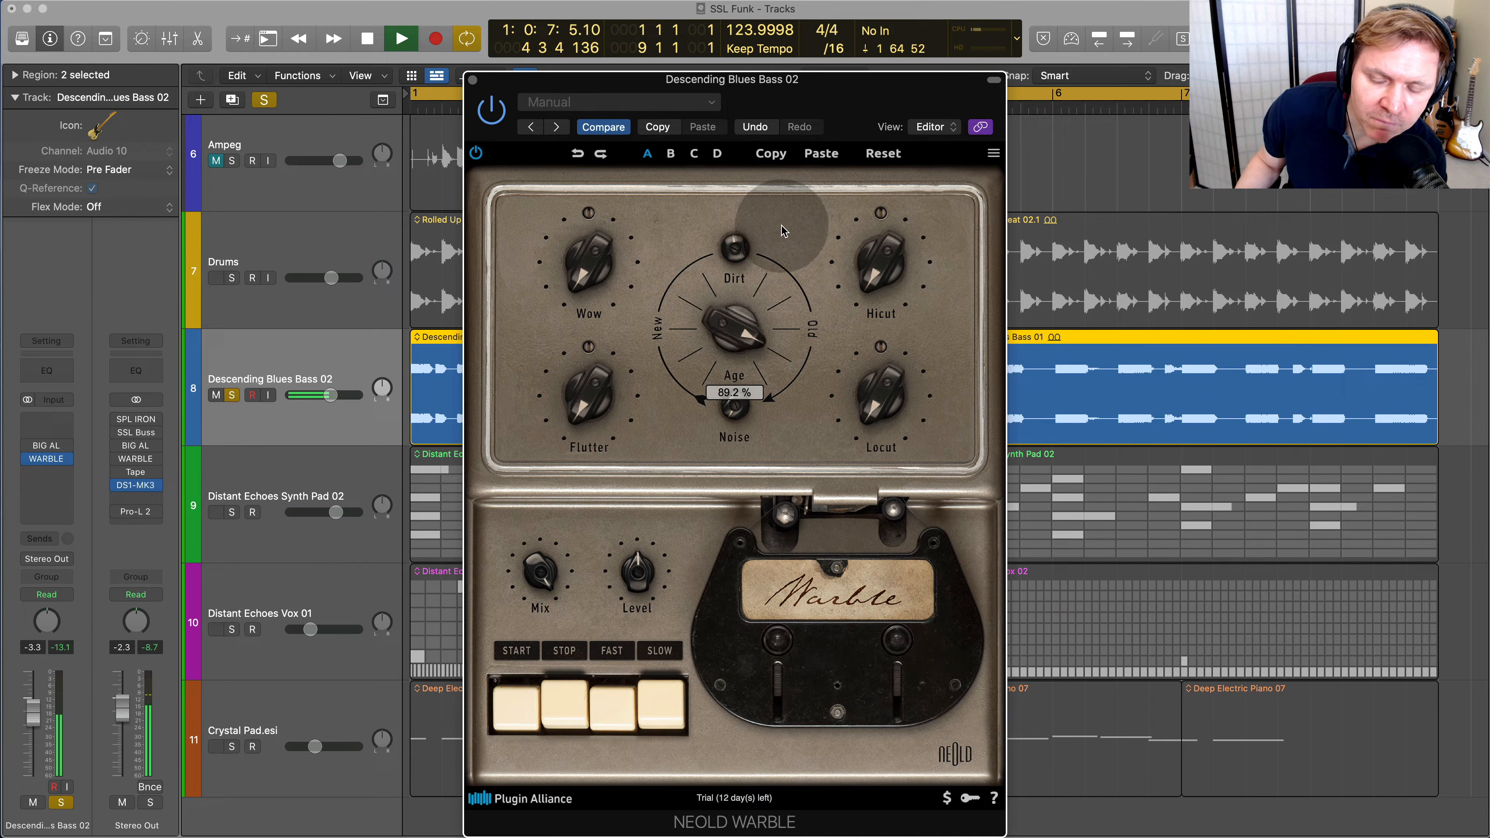
pyautogui.moveTo(782, 227); pyautogui.dragTo(784, 231)
# Set WARBLE's Wow depth to about 11.5 % and its Locut frequency to about 25 Hz
pyautogui.moveTo(592, 407)
pyautogui.mouseDown()
pyautogui.moveTo(603, 325)
pyautogui.moveTo(579, 427)
pyautogui.mouseUp()
pyautogui.moveTo(602, 269); pyautogui.dragTo(599, 332)
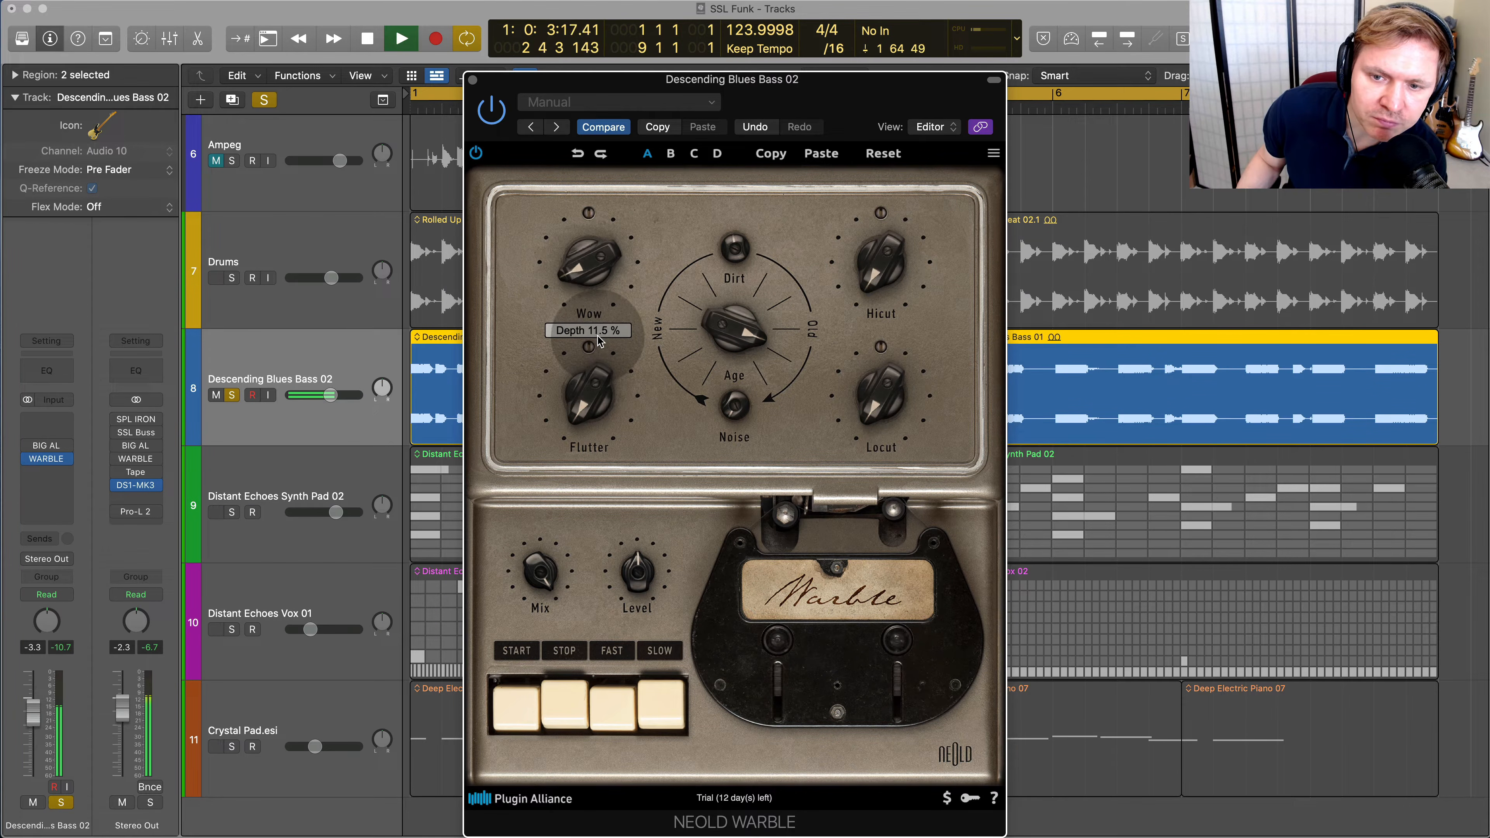
pyautogui.moveTo(908, 357); pyautogui.dragTo(881, 371)
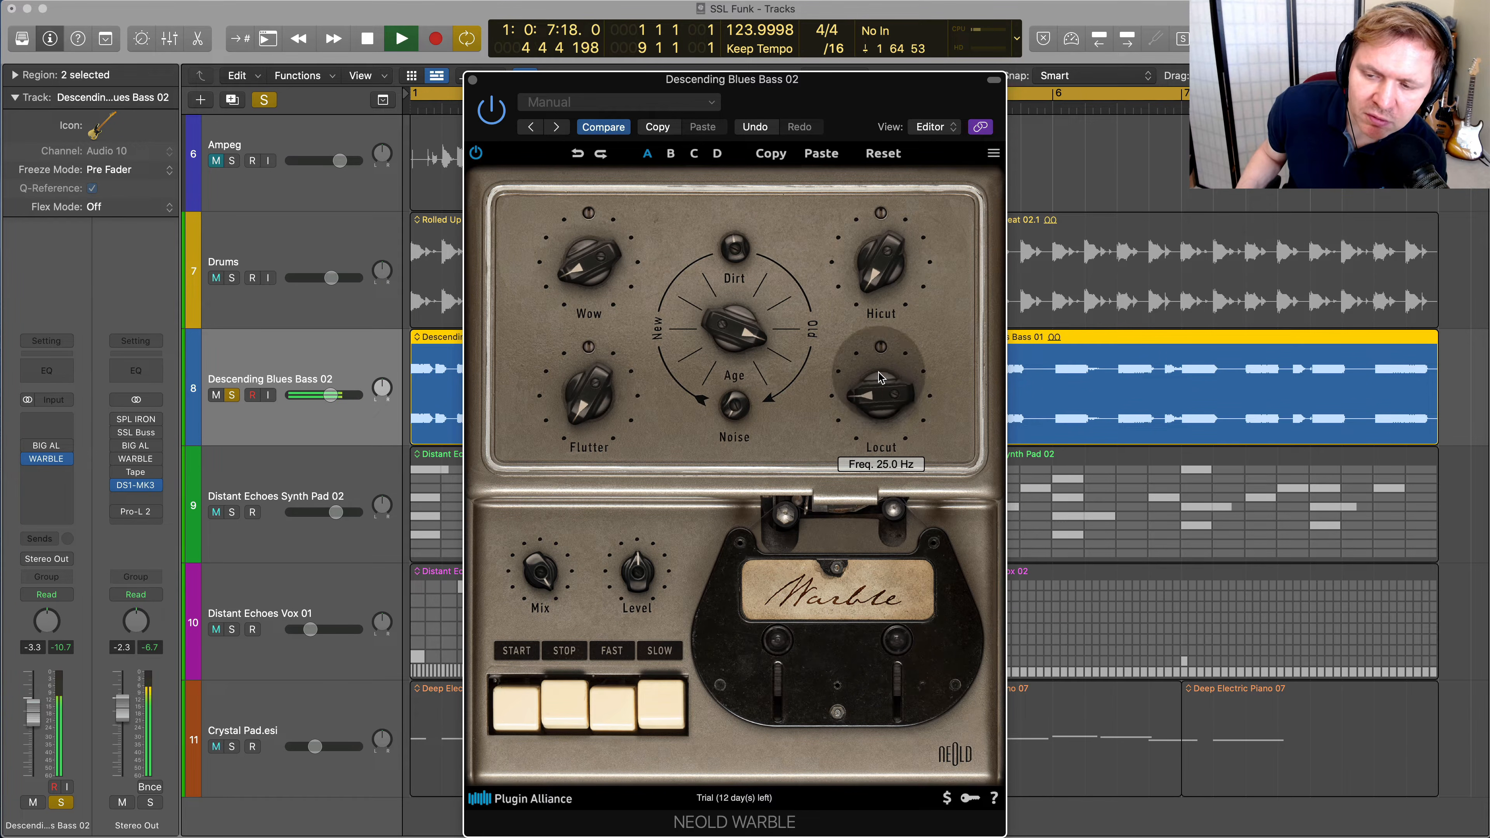
# Lower WARBLE's Level slightly and compare the bass against bypass, leaving the plug-in enabled
pyautogui.moveTo(643, 576); pyautogui.dragTo(645, 586)
pyautogui.click(491, 109)
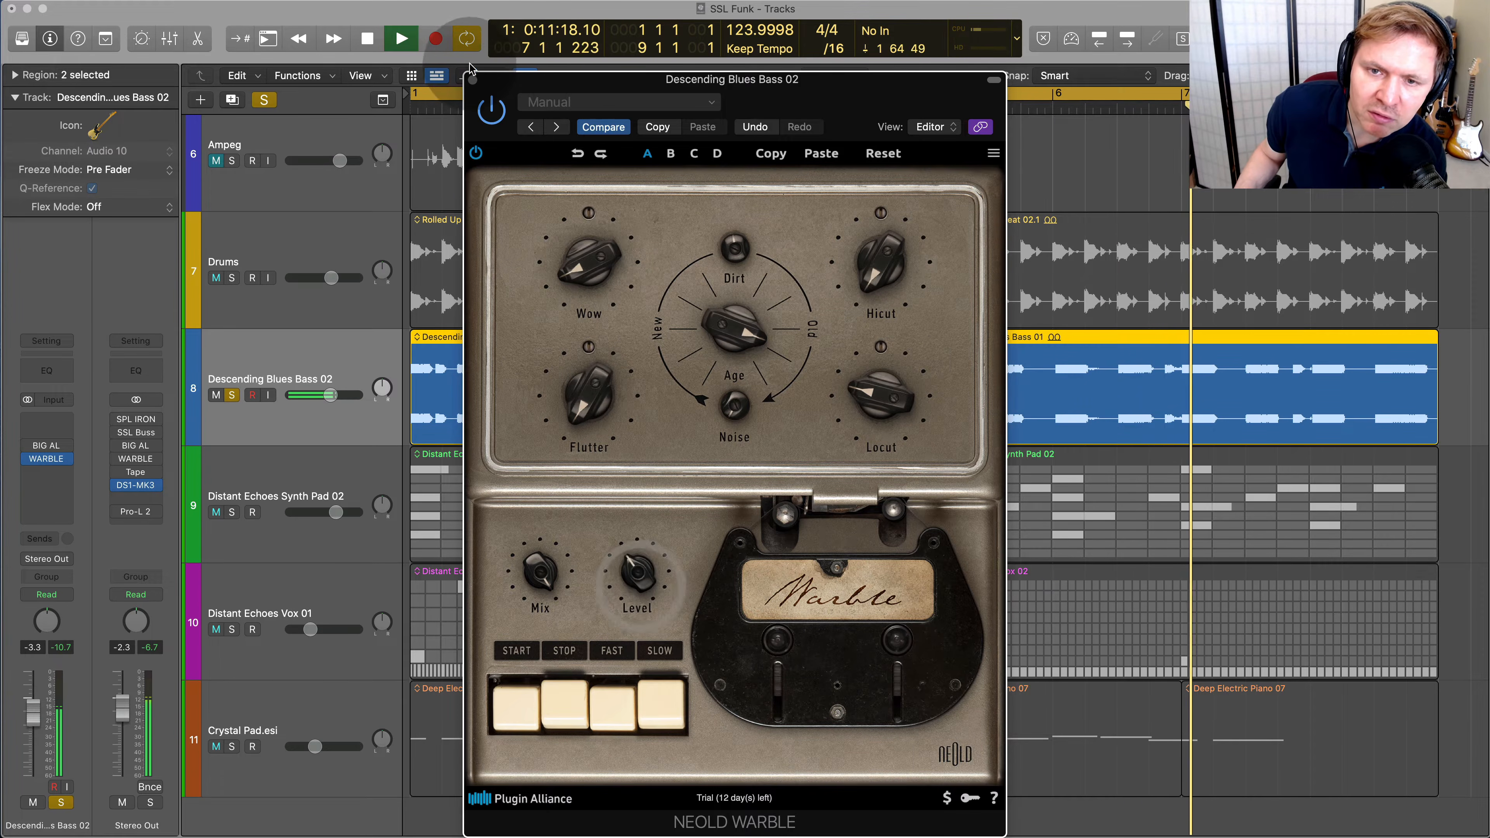
pyautogui.click(493, 110)
# Adjust WARBLE's Dirt and reduce its Mix on the bass
pyautogui.moveTo(757, 262); pyautogui.dragTo(752, 230)
pyautogui.moveTo(637, 527); pyautogui.dragTo(637, 527)
pyautogui.moveTo(538, 574); pyautogui.dragTo(535, 713)
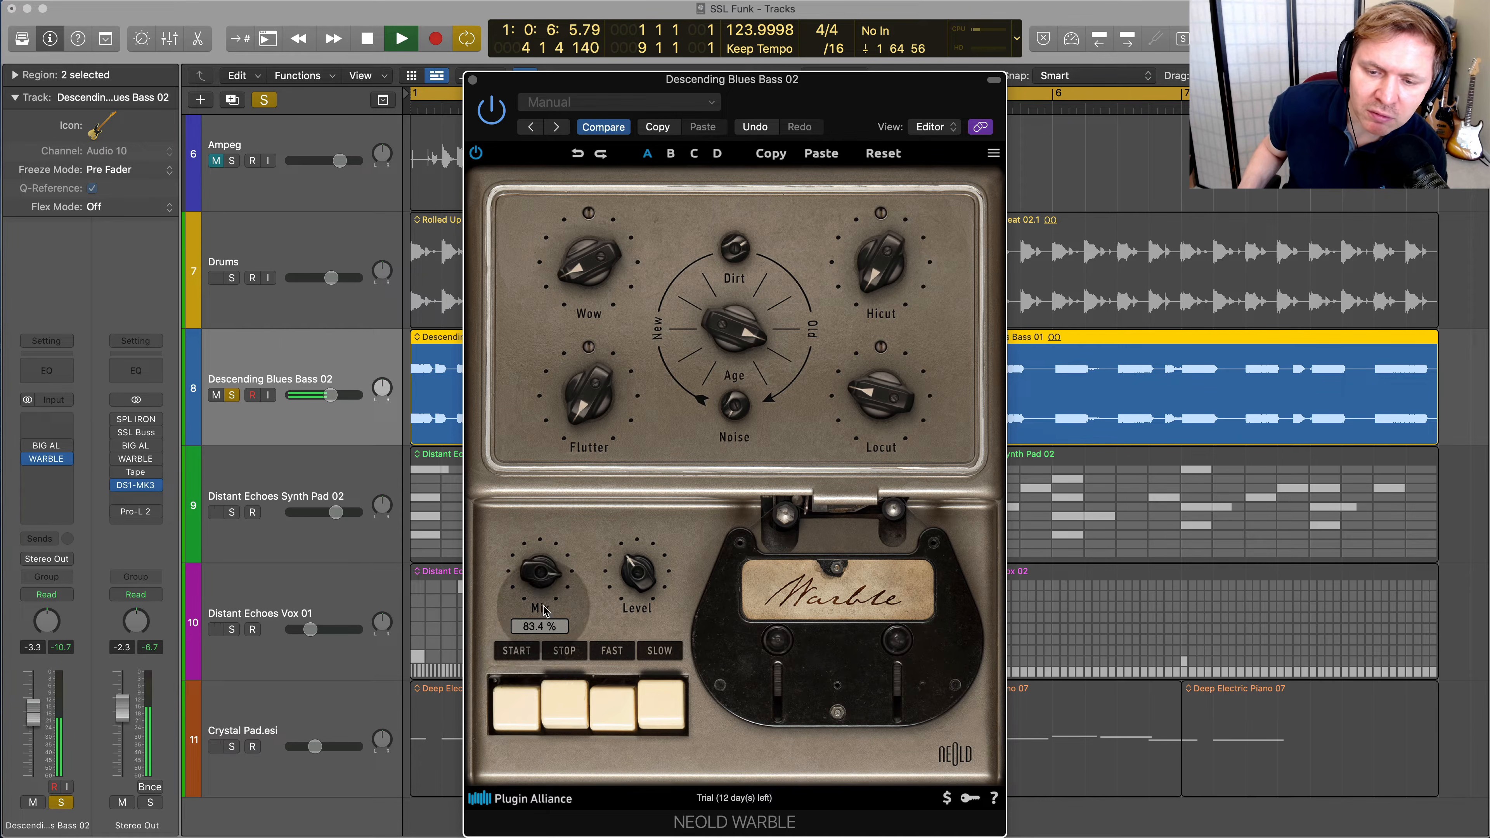
pyautogui.moveTo(544, 610); pyautogui.dragTo(526, 682)
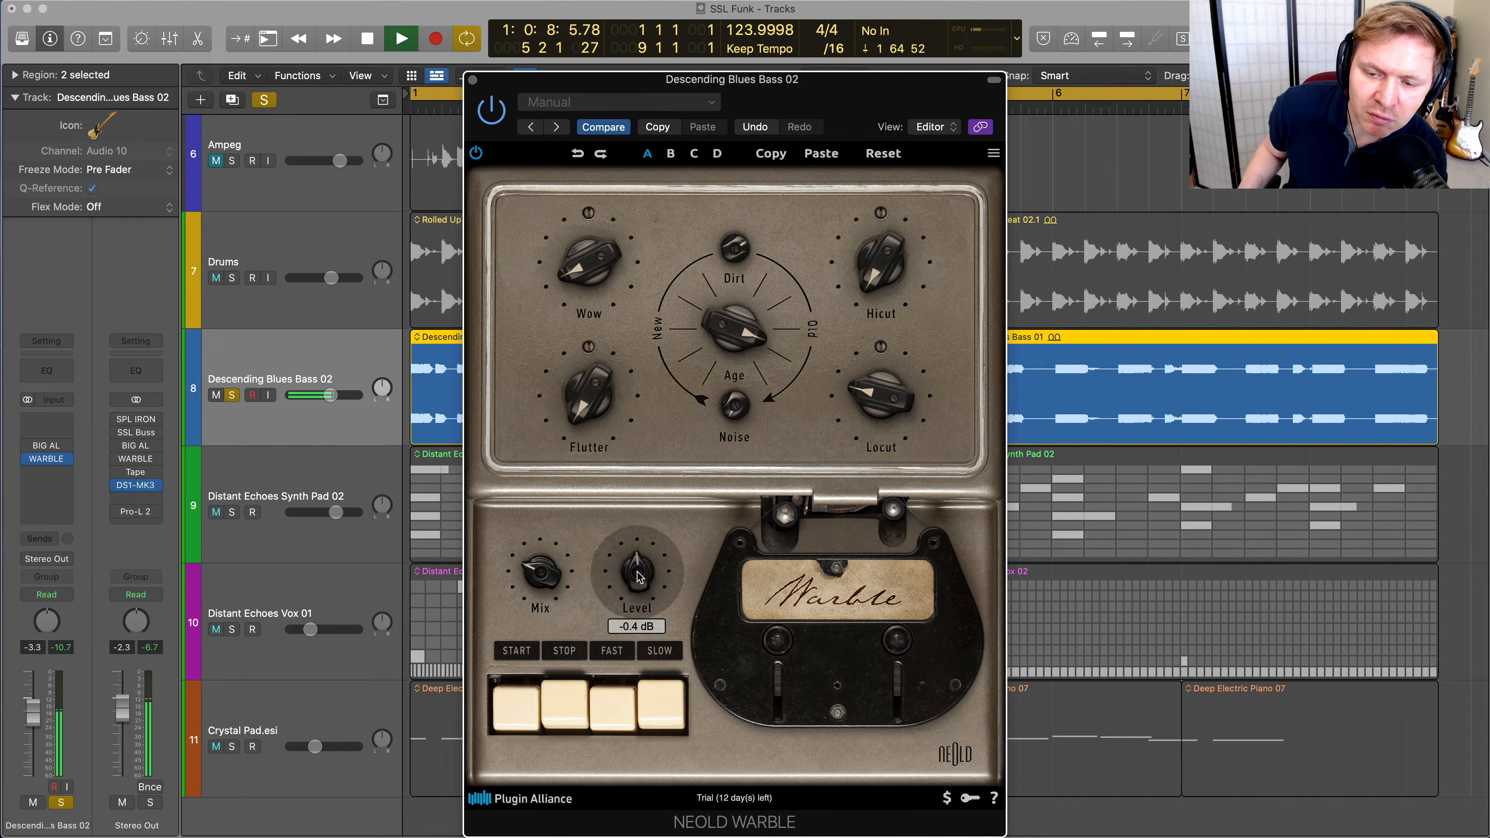
# Try WARBLE's Level at about 3.6 dB, bring it back down, and compare the bass against bypass
pyautogui.moveTo(637, 573); pyautogui.dragTo(641, 539)
pyautogui.moveTo(471, 102); pyautogui.dragTo(472, 103)
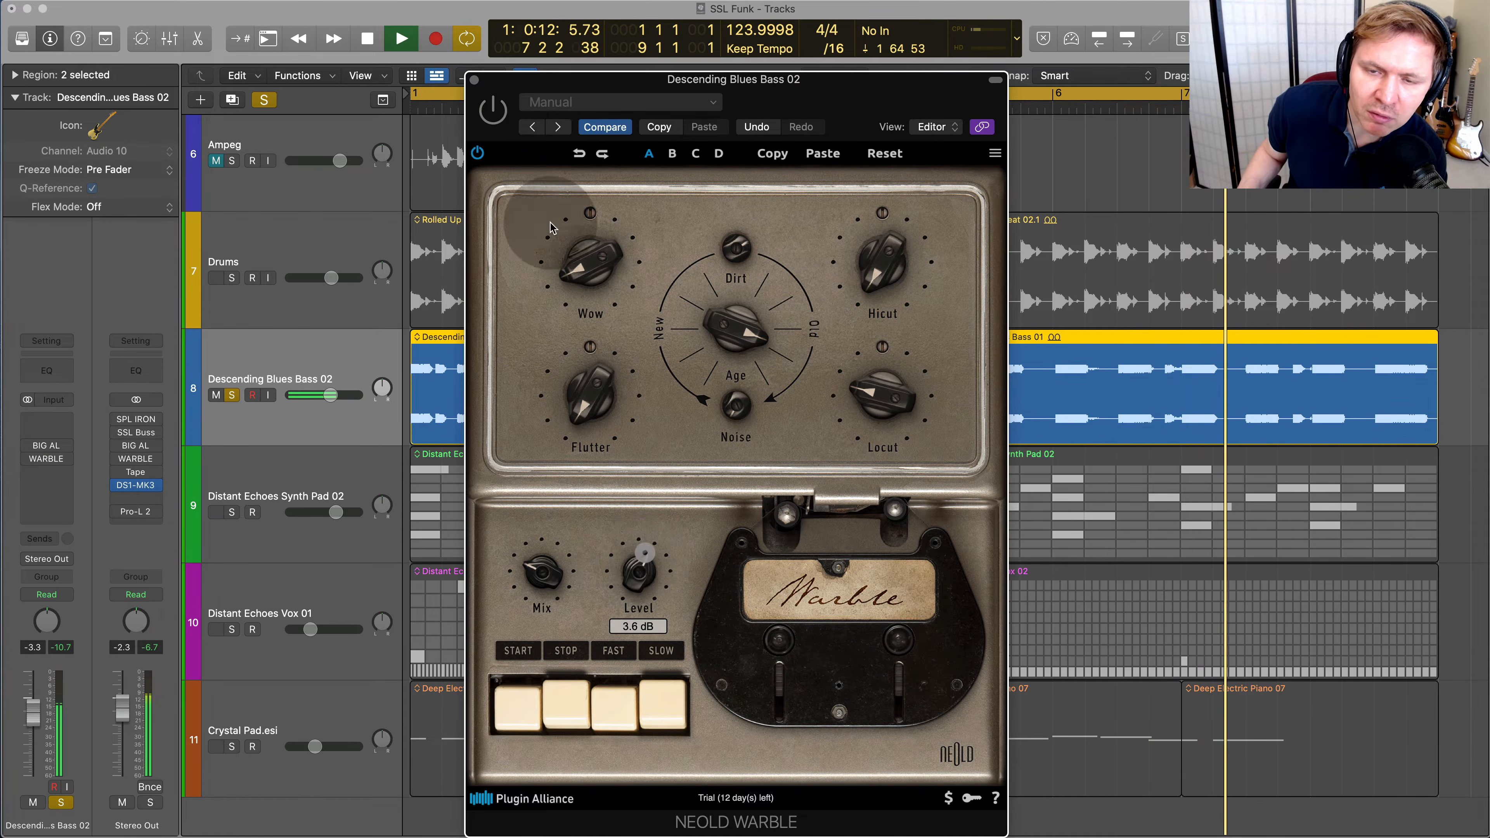
pyautogui.moveTo(637, 572); pyautogui.dragTo(637, 582)
pyautogui.click(495, 120)
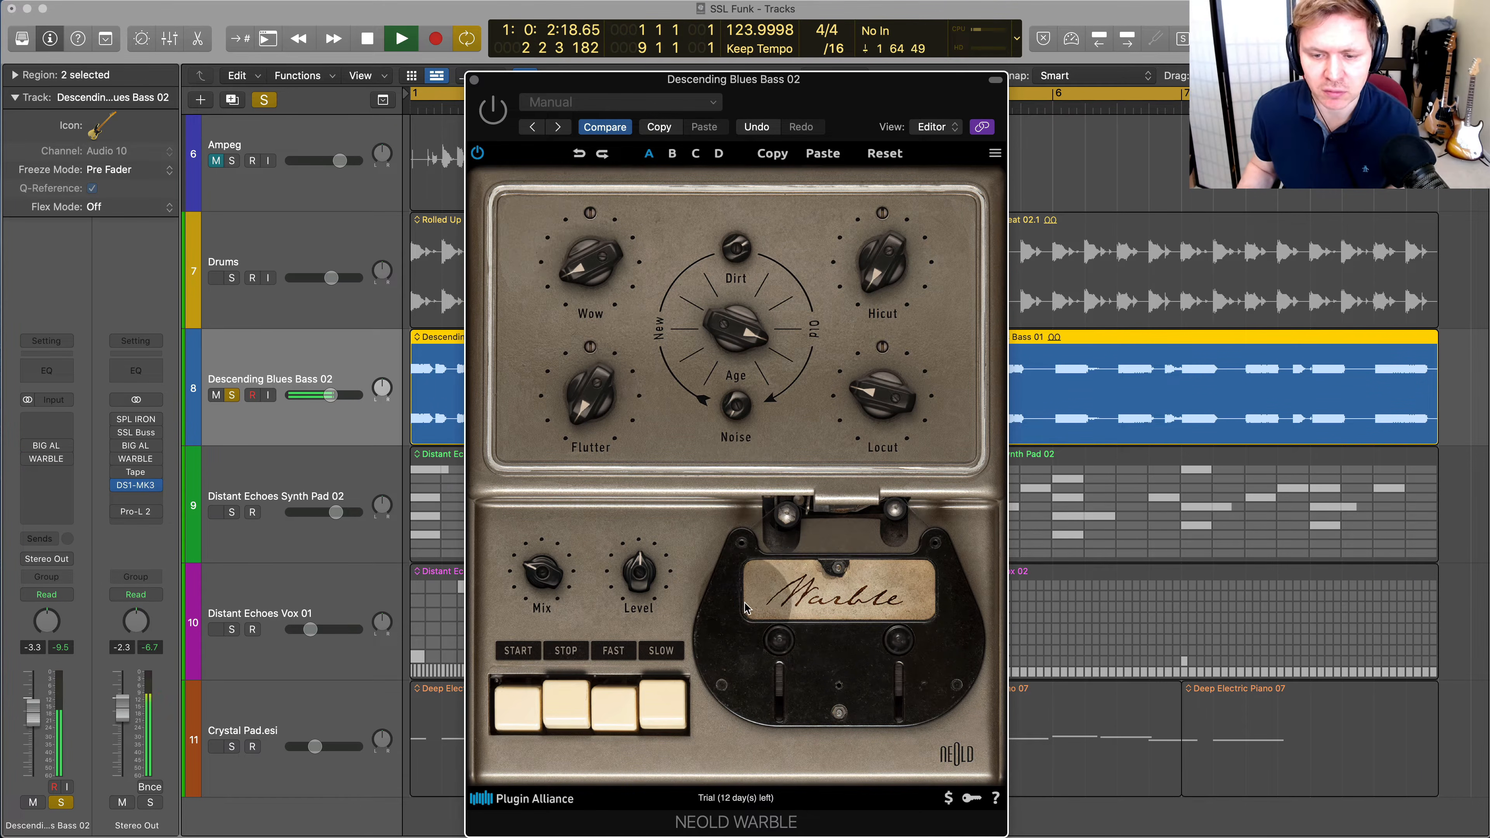
# Compare WARBLE's Stop and Start states on the bass and set its Mix to about 28.6 %
pyautogui.click(559, 702)
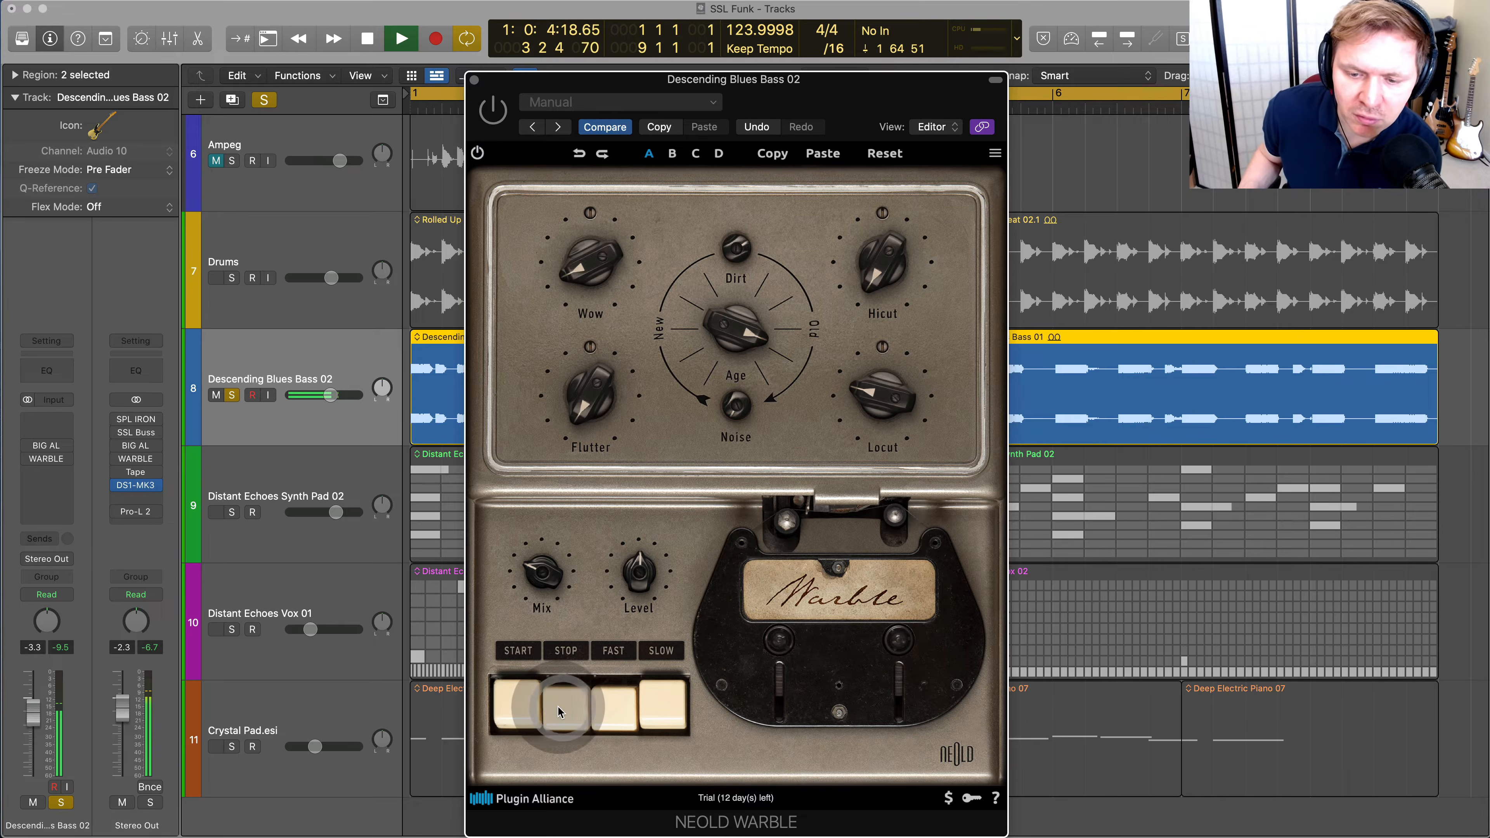
pyautogui.click(524, 707)
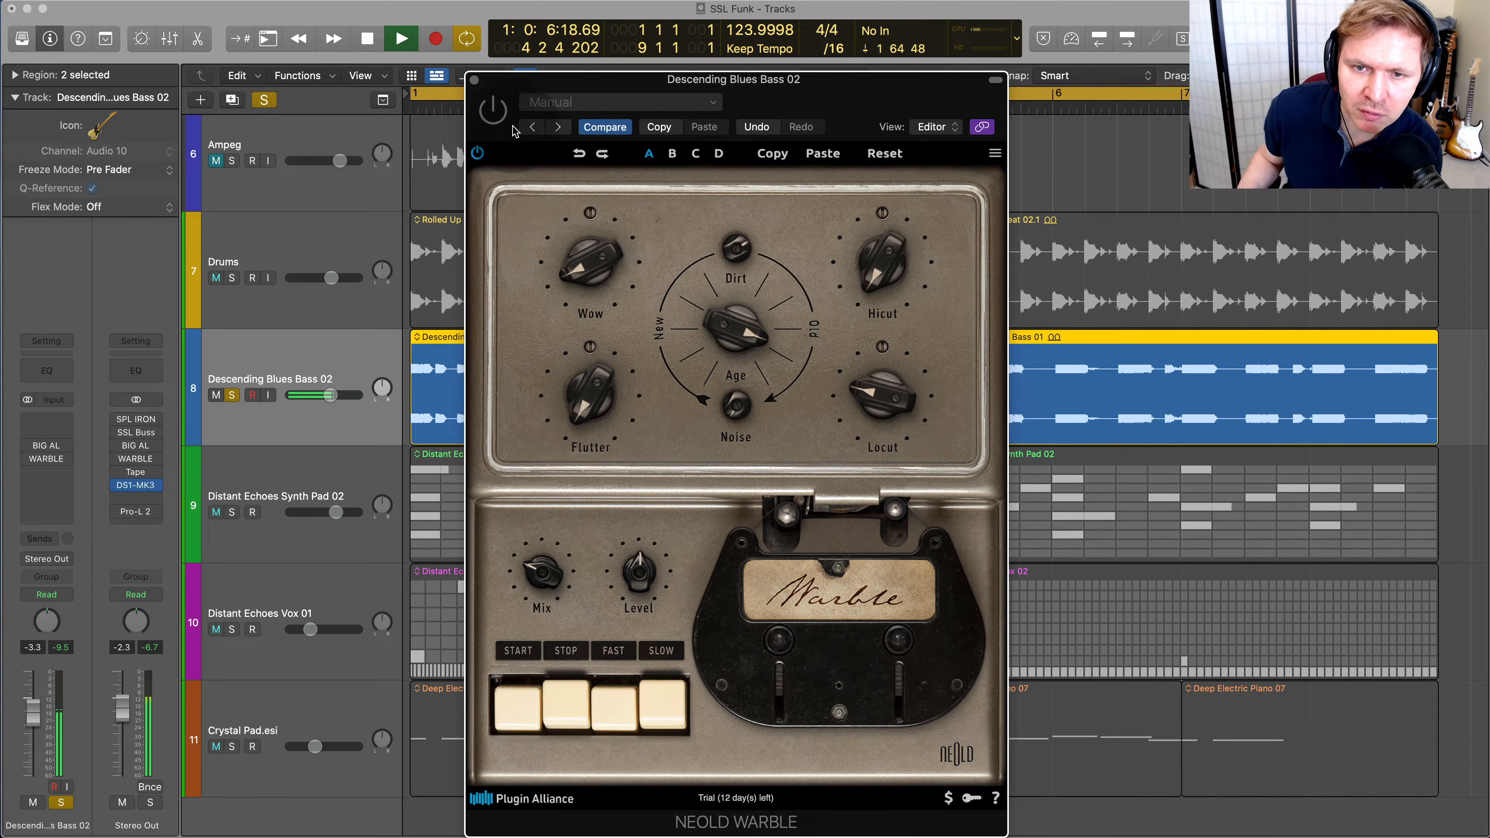
pyautogui.click(557, 700)
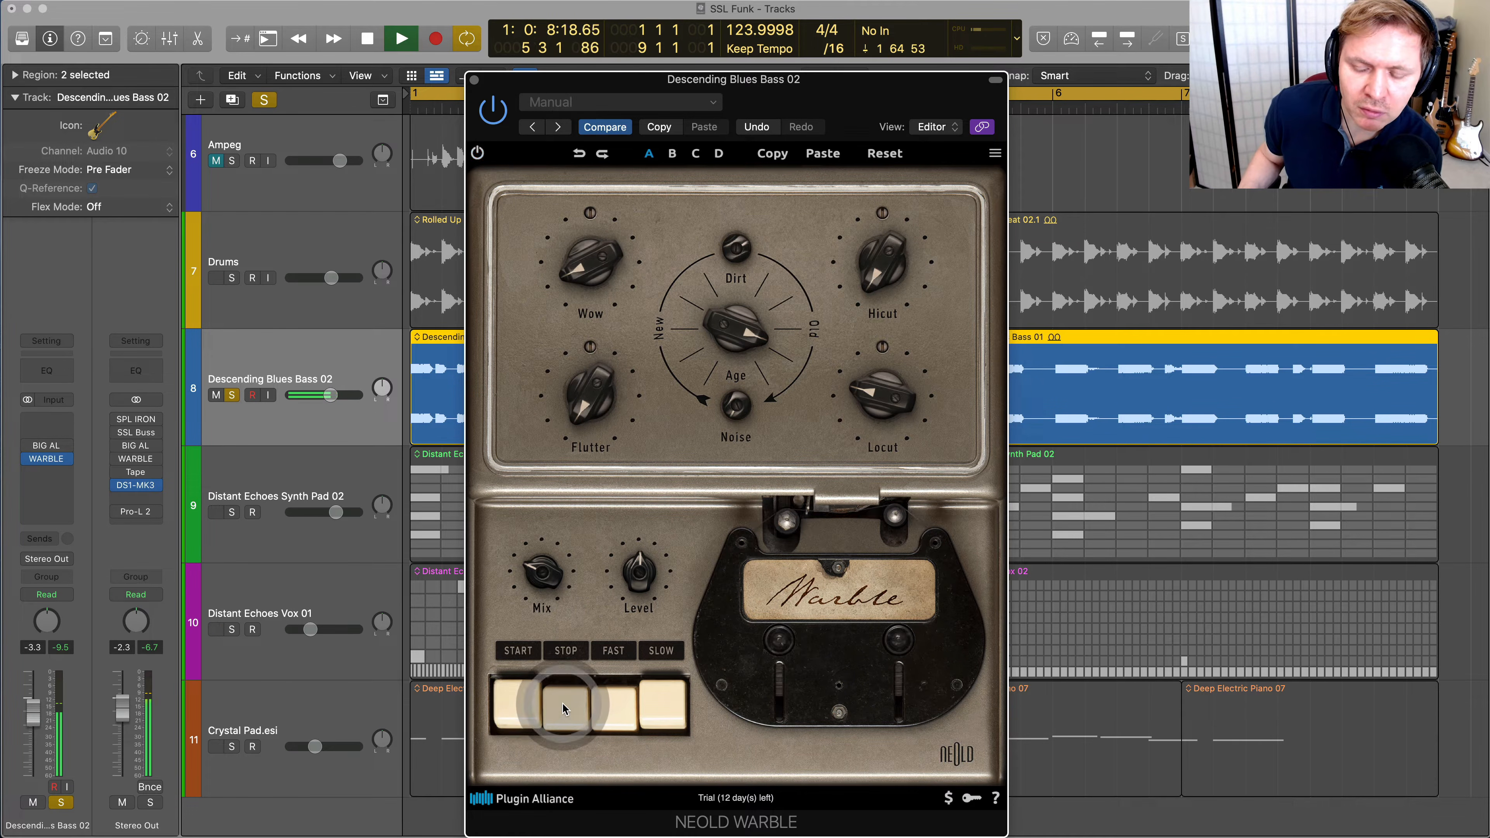
pyautogui.moveTo(534, 581); pyautogui.dragTo(531, 598)
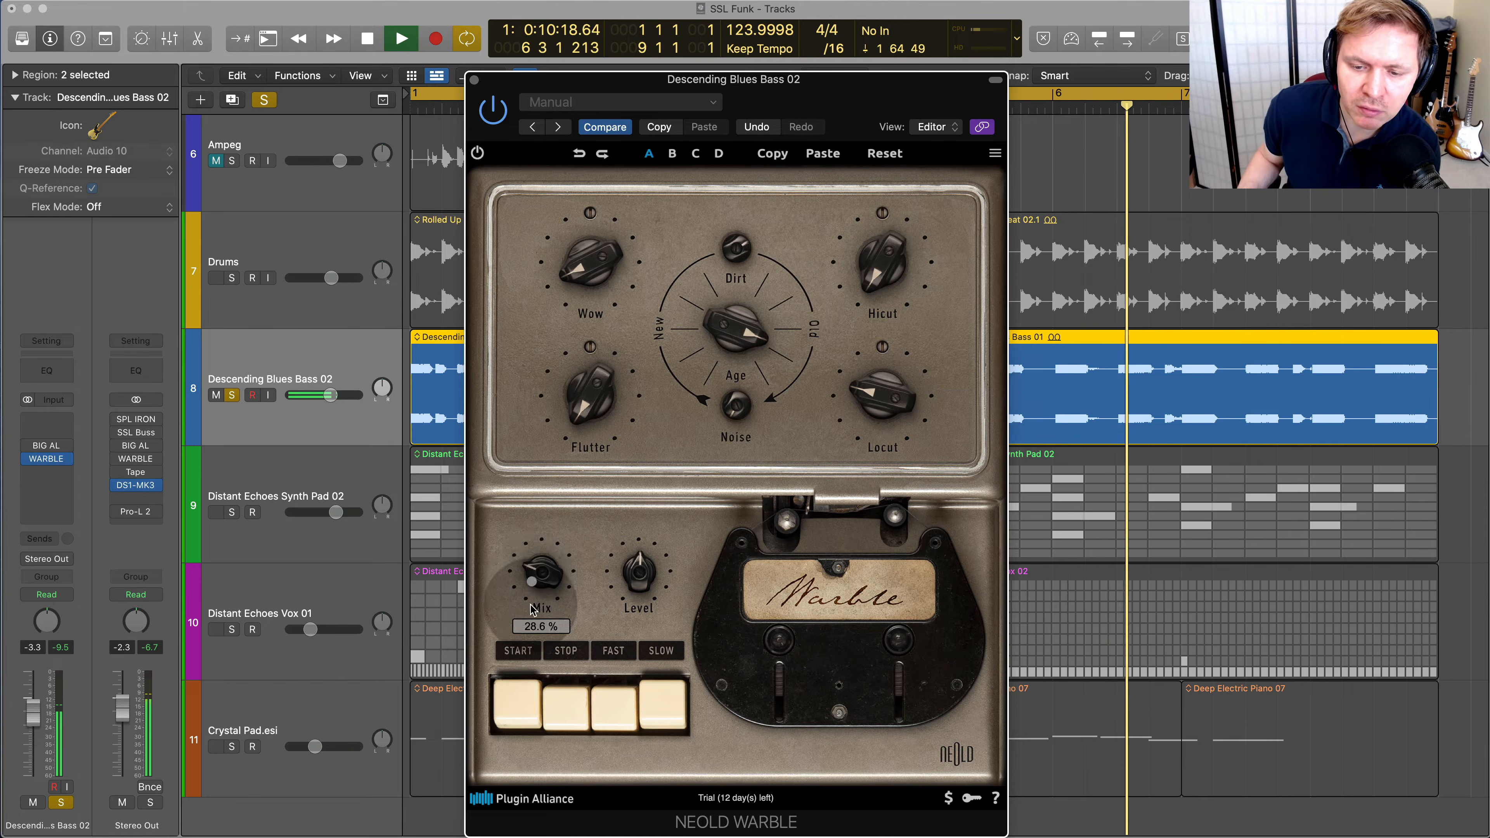
pyautogui.click(520, 699)
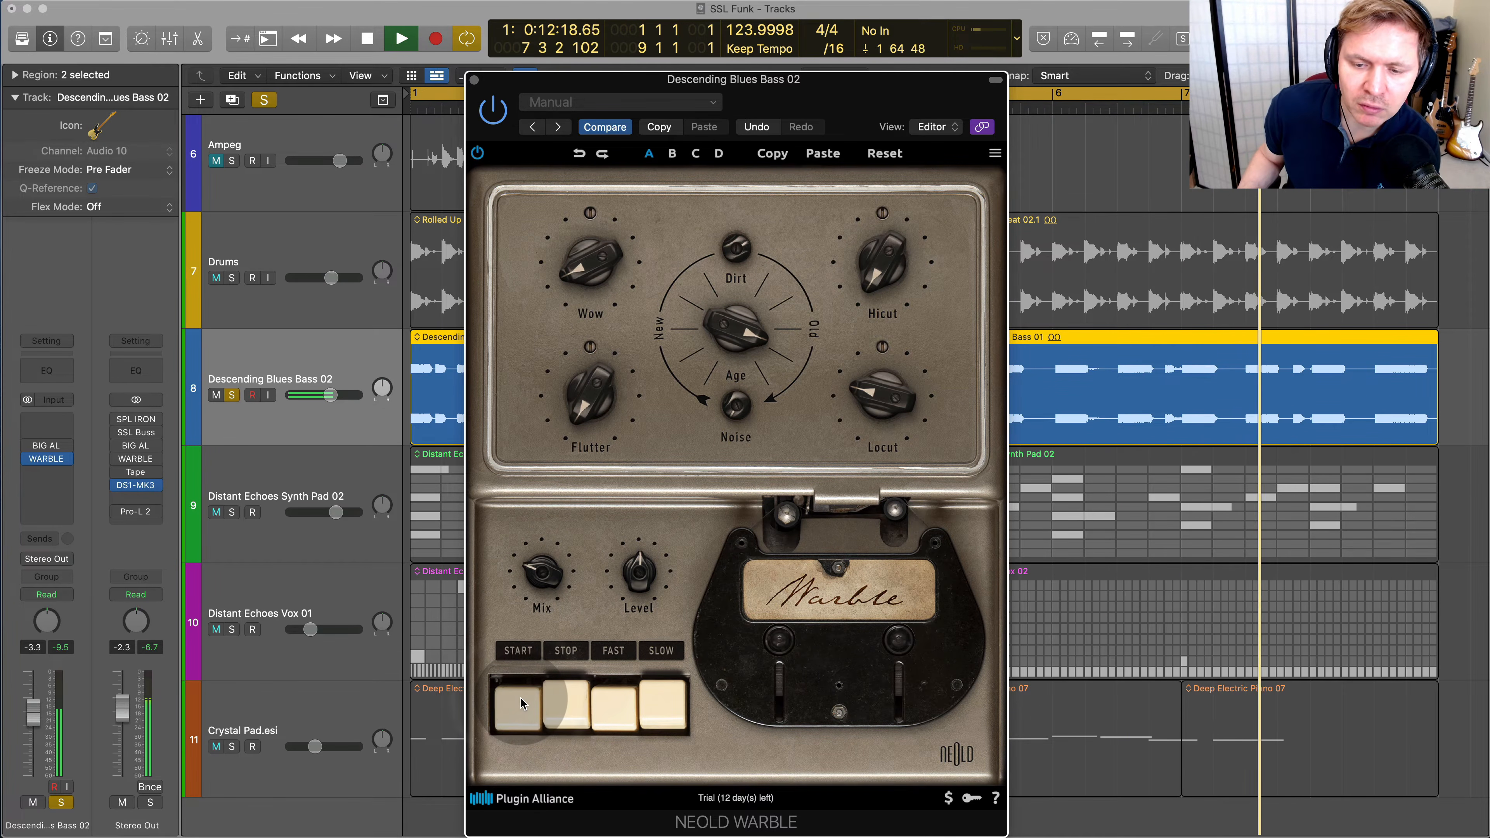
# Try WARBLE's Flutter depth at about 70.8 % and higher, switching the effect from Stop to Start to hear it
pyautogui.click(569, 700)
pyautogui.moveTo(603, 408); pyautogui.dragTo(592, 450)
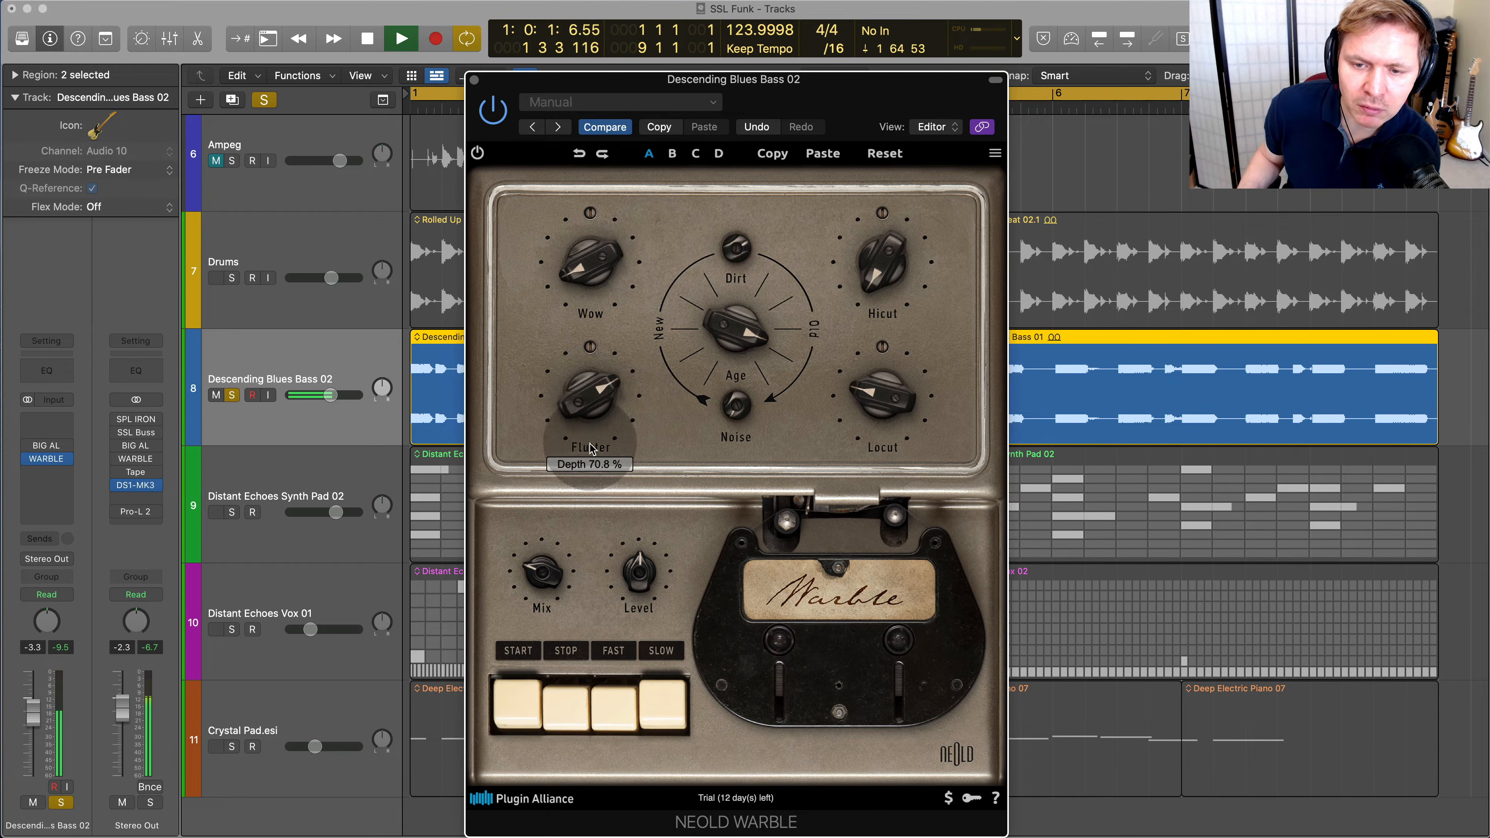
pyautogui.click(526, 698)
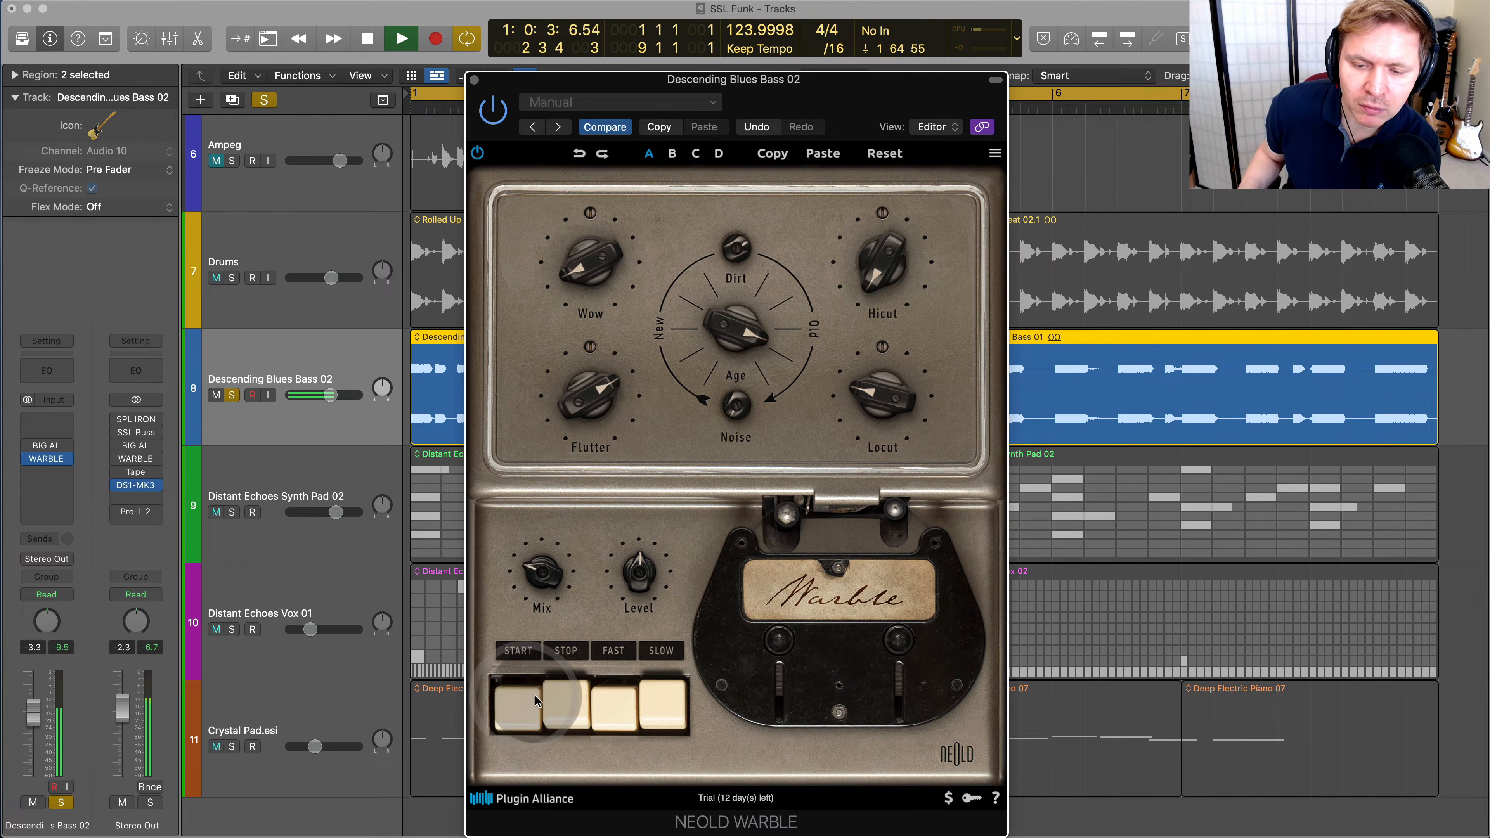
pyautogui.moveTo(592, 400); pyautogui.dragTo(640, 511)
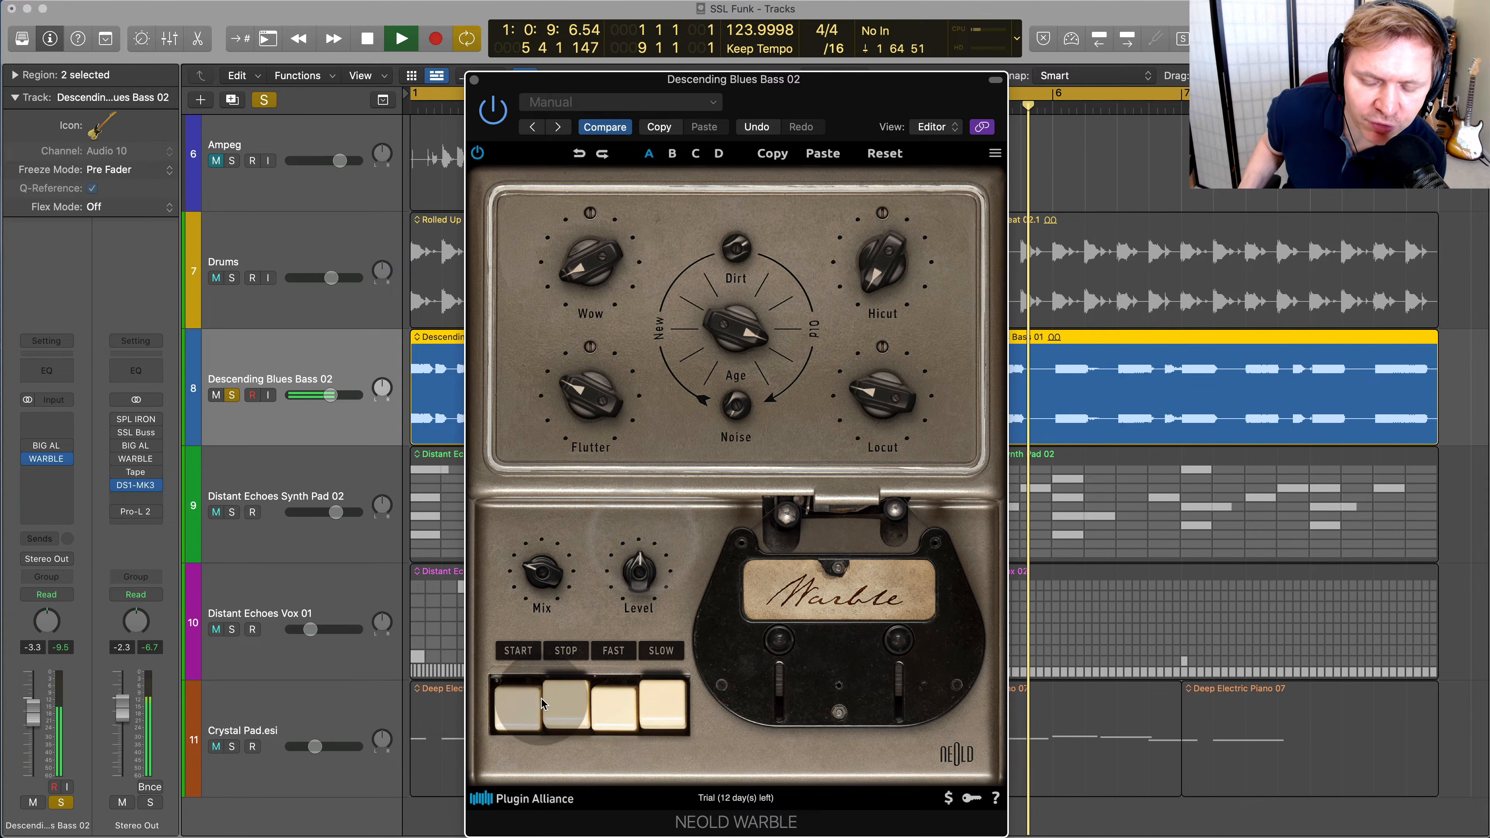
# Raise WARBLE's Mix to full, set its Flutter depth to 0 %, and stop playback
pyautogui.moveTo(540, 573); pyautogui.dragTo(595, 525)
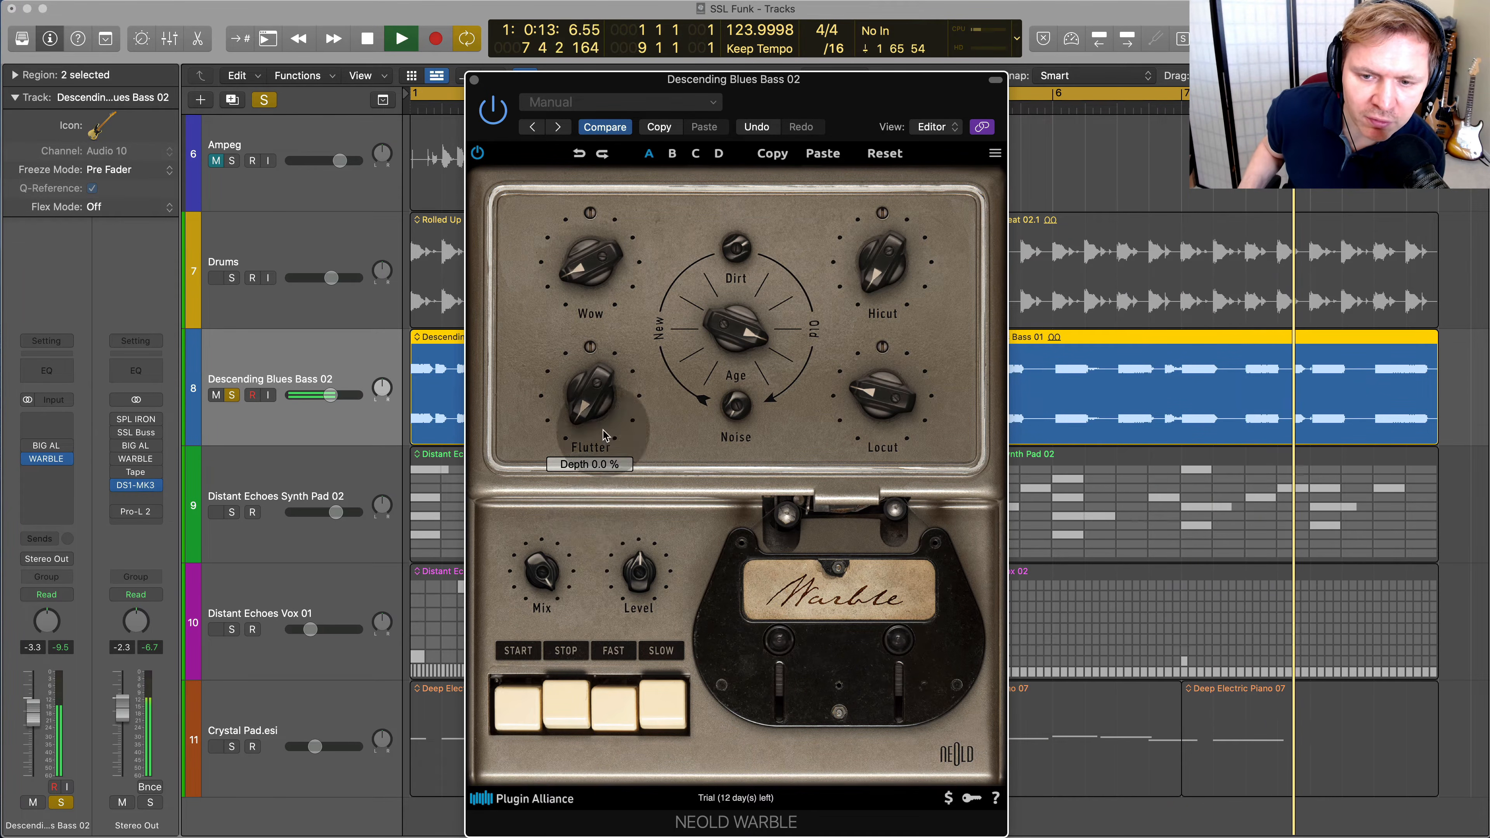
pyautogui.moveTo(610, 597); pyautogui.dragTo(598, 437)
pyautogui.press('space')
# Lower WARBLE's Age and set its Flutter depth to about 13.7 %, auditioning the bass
pyautogui.moveTo(752, 335); pyautogui.dragTo(733, 434)
pyautogui.press('space')
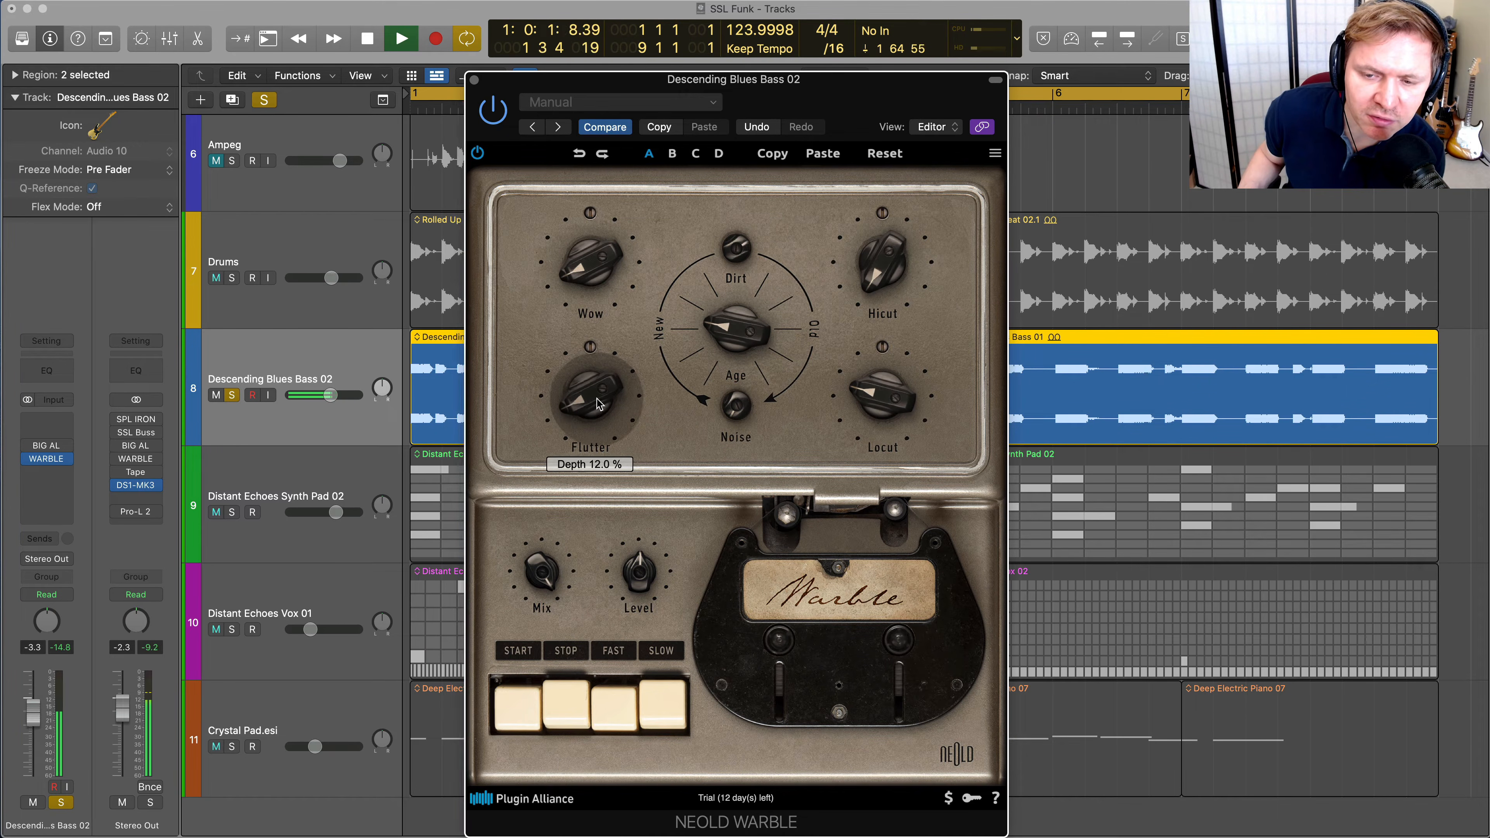
pyautogui.moveTo(598, 404)
pyautogui.mouseDown()
pyautogui.moveTo(643, 299)
pyautogui.moveTo(610, 406)
pyautogui.mouseUp()
pyautogui.press('space')
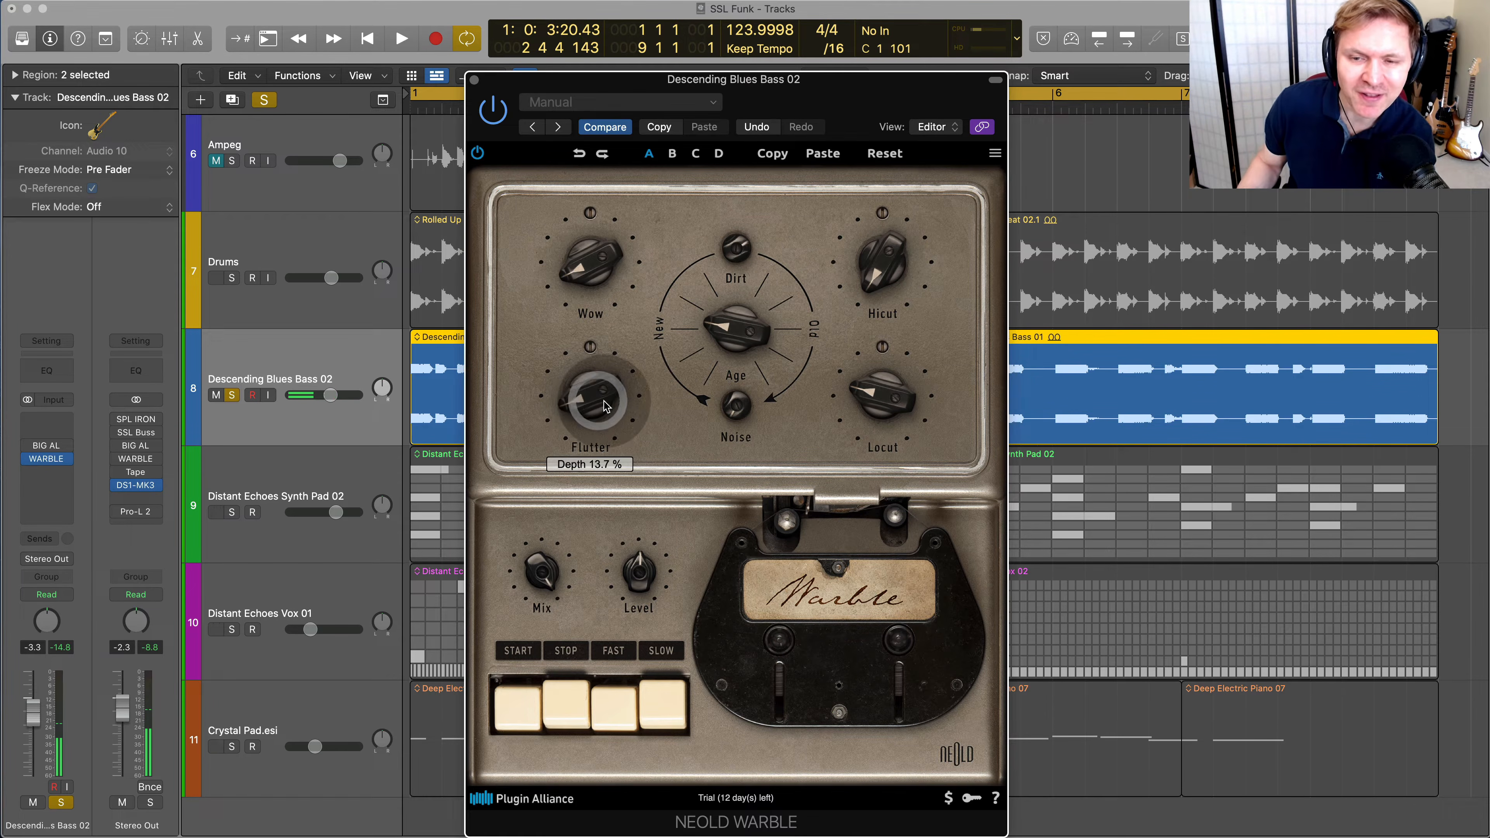
# Restart playback and compare the bass with WARBLE stopped and started
pyautogui.press('space')
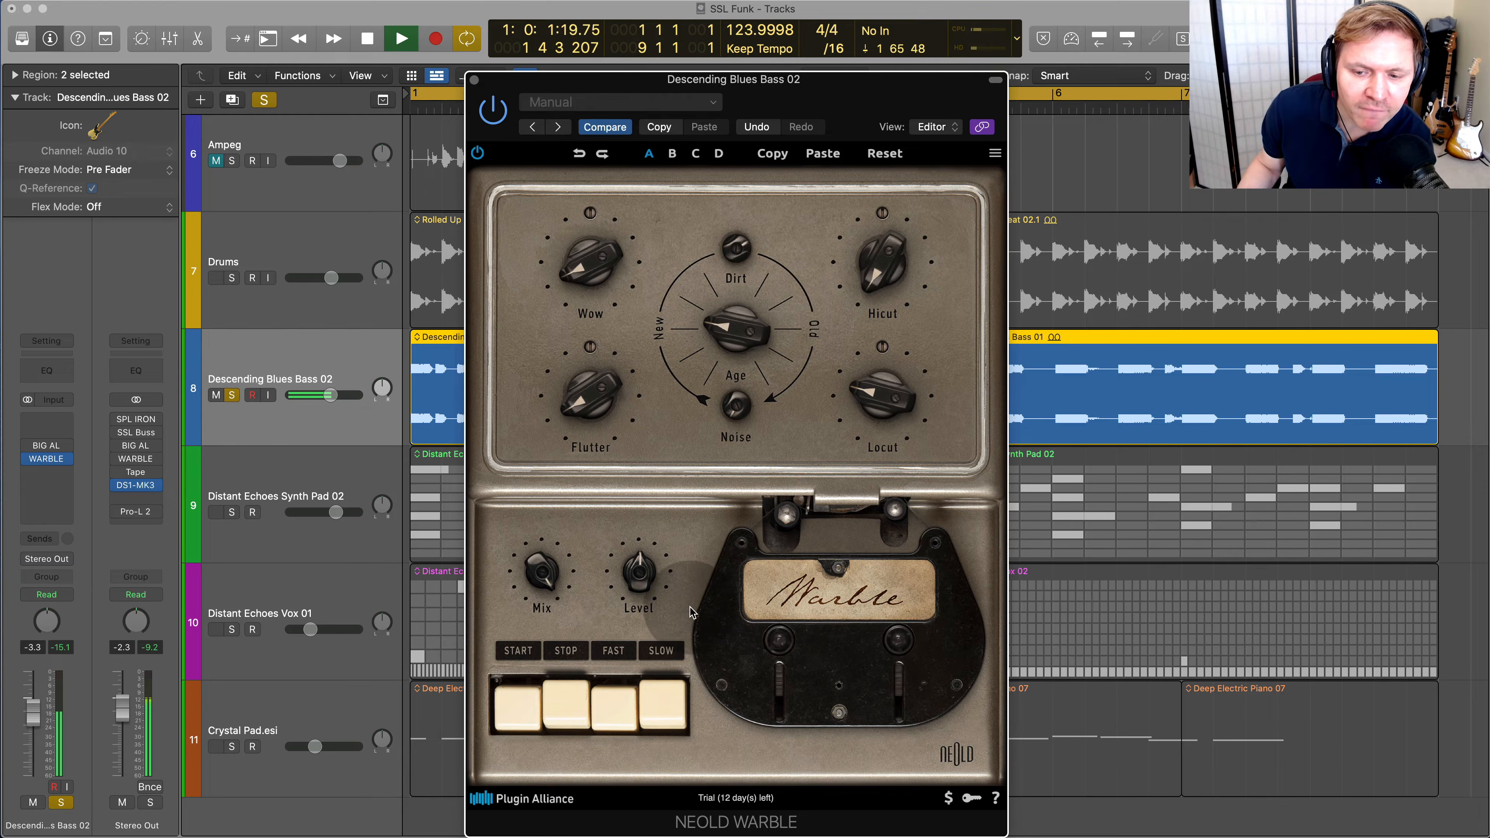
pyautogui.click(564, 697)
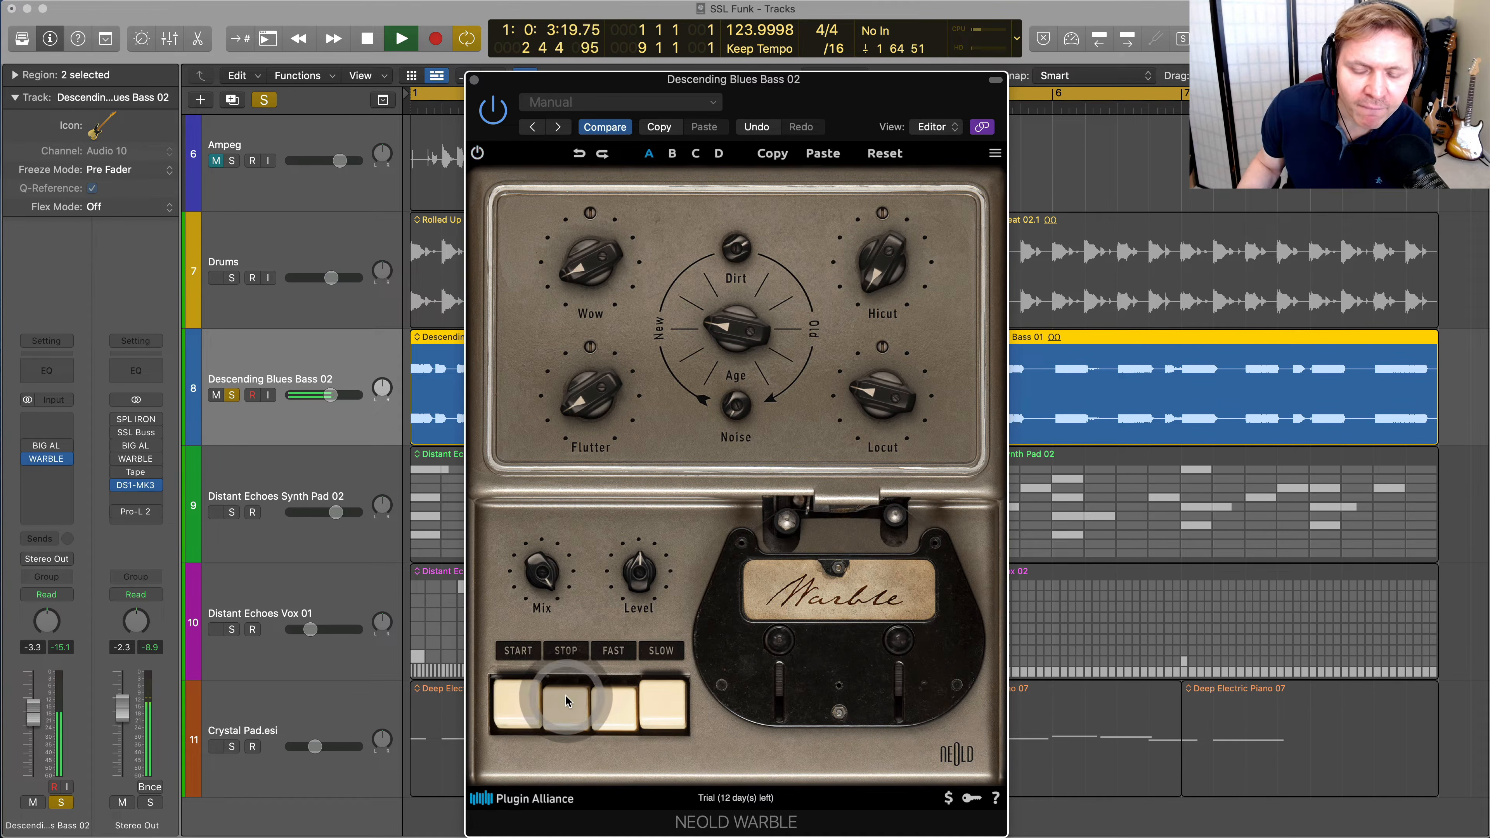
pyautogui.click(528, 701)
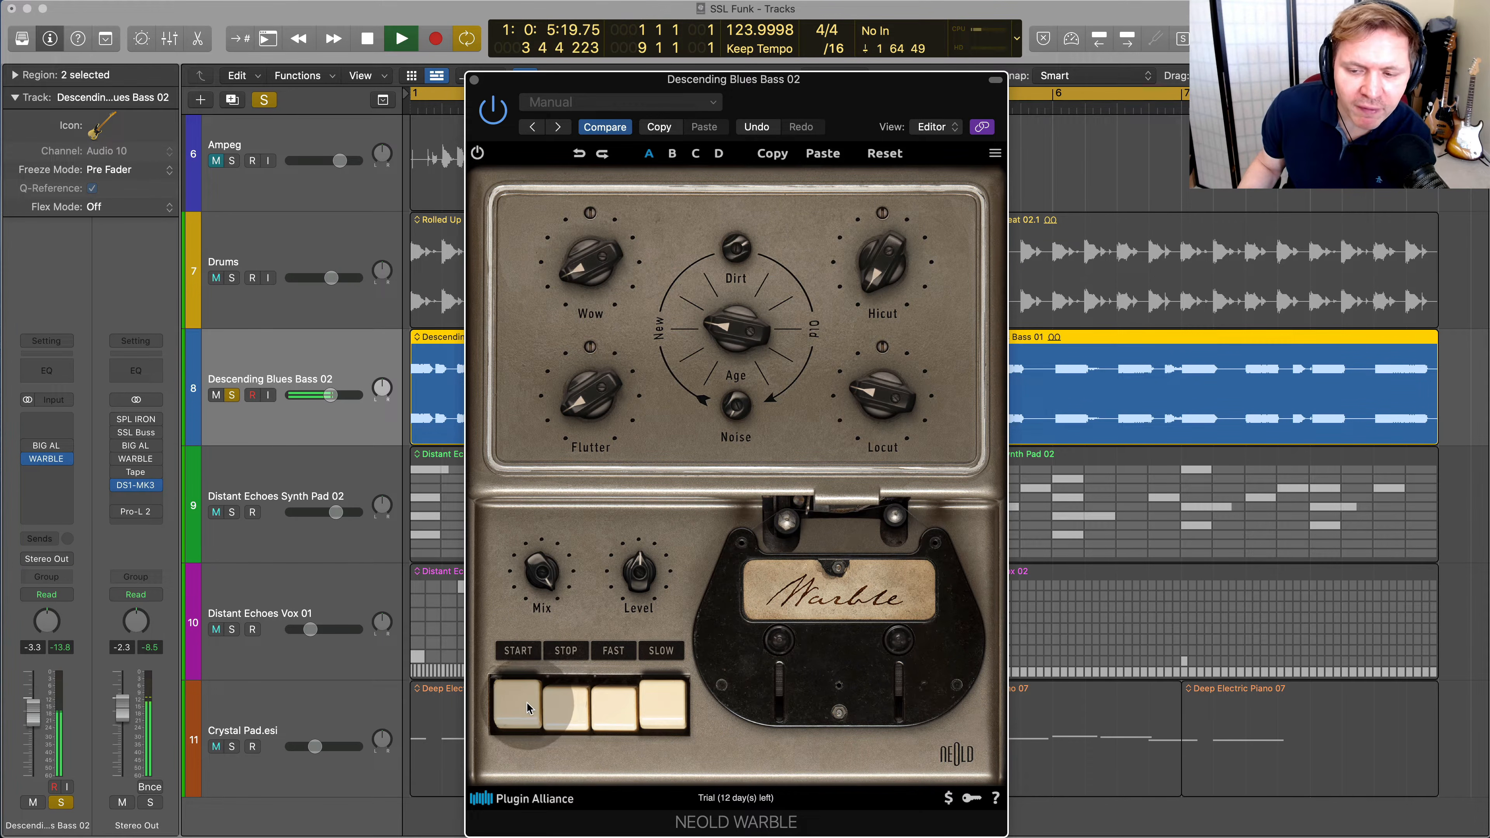
pyautogui.click(556, 699)
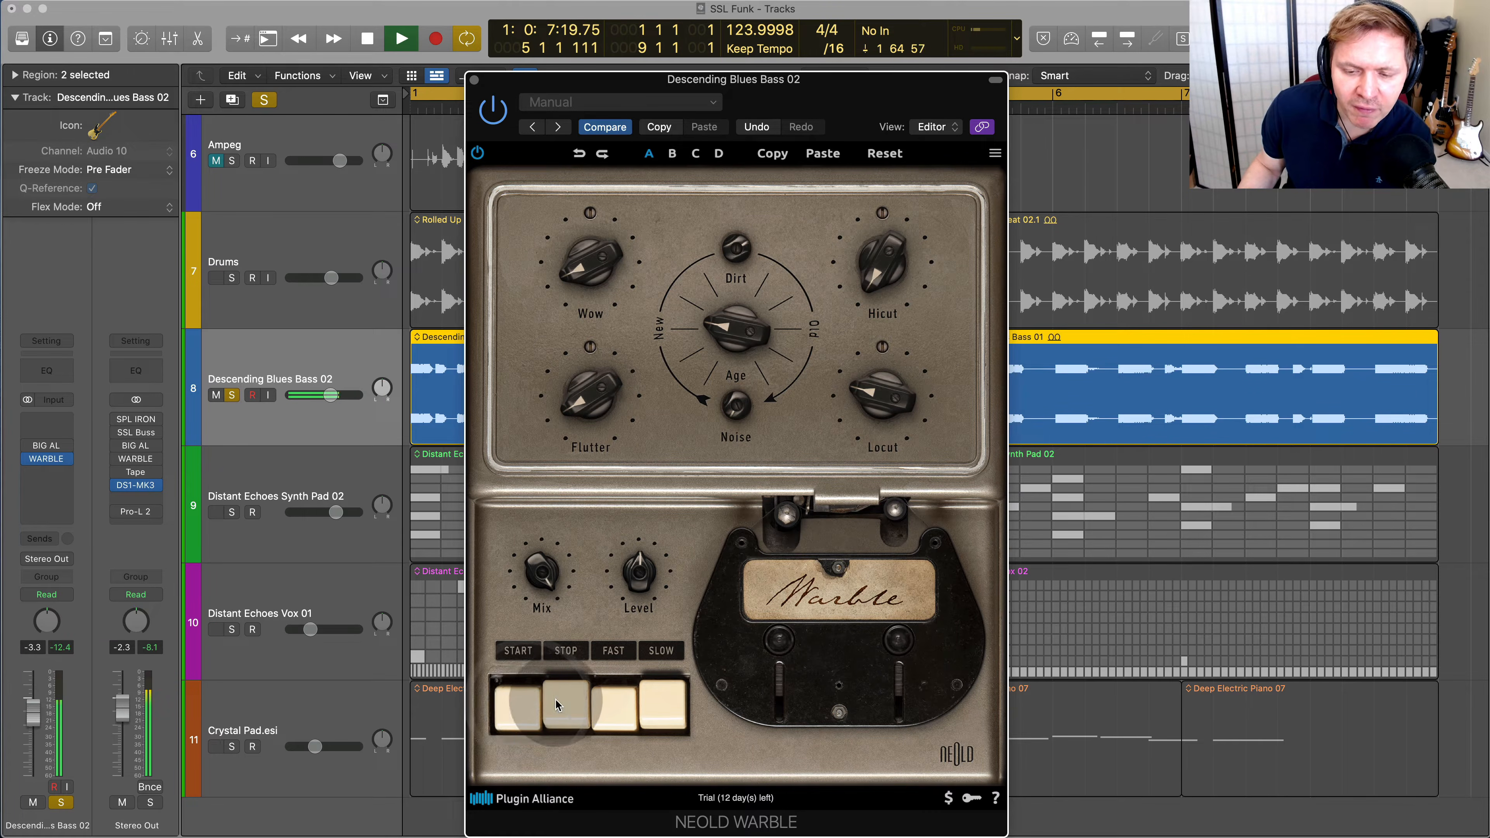
# Fine-tune WARBLE's Age, lower its Mix, set Locut to about 27.9 Hz, and end playback after a Stop comparison
pyautogui.moveTo(723, 332); pyautogui.dragTo(730, 315)
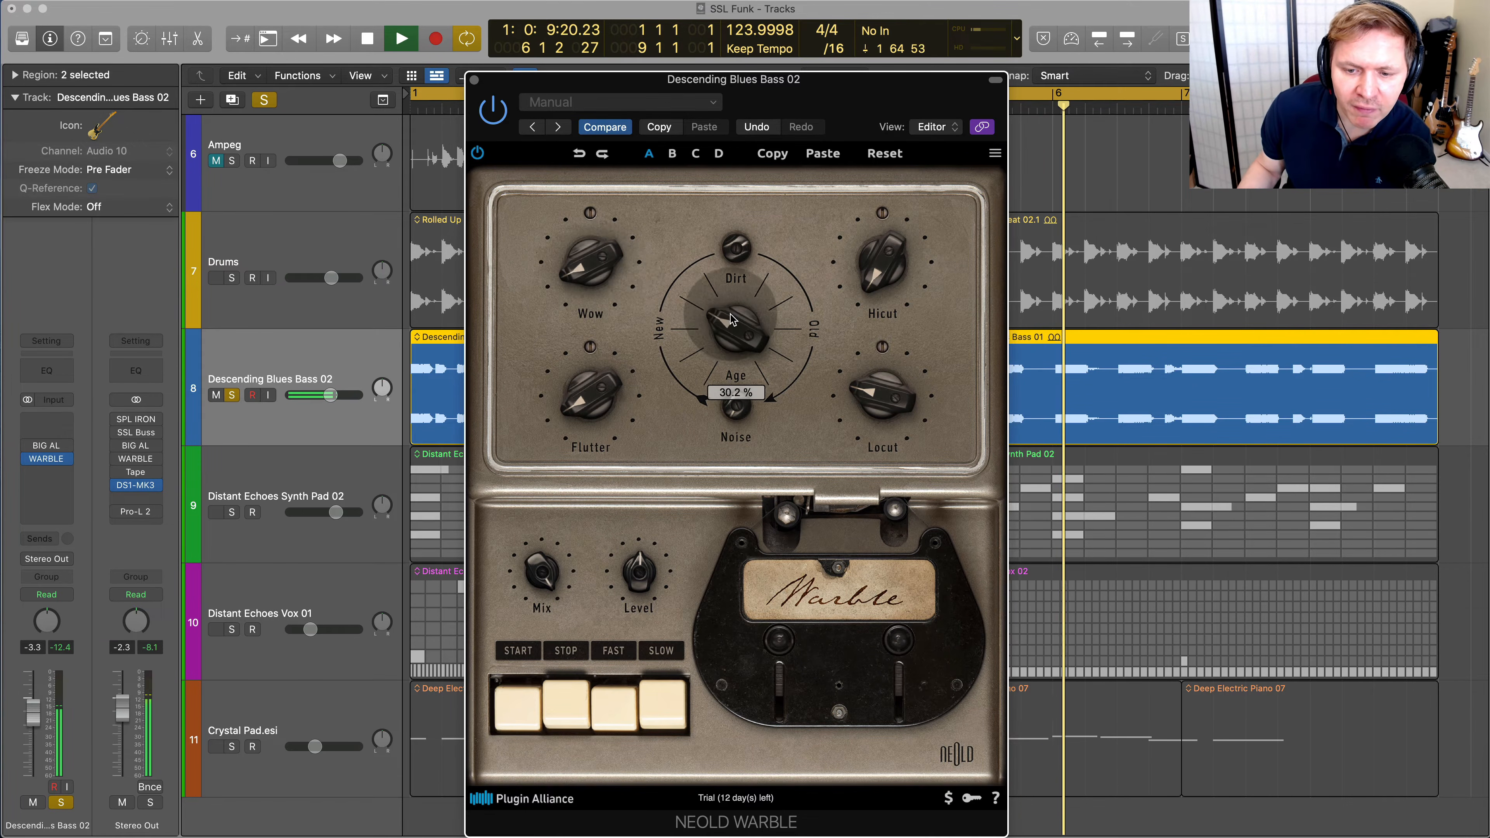
pyautogui.moveTo(741, 252); pyautogui.dragTo(750, 359)
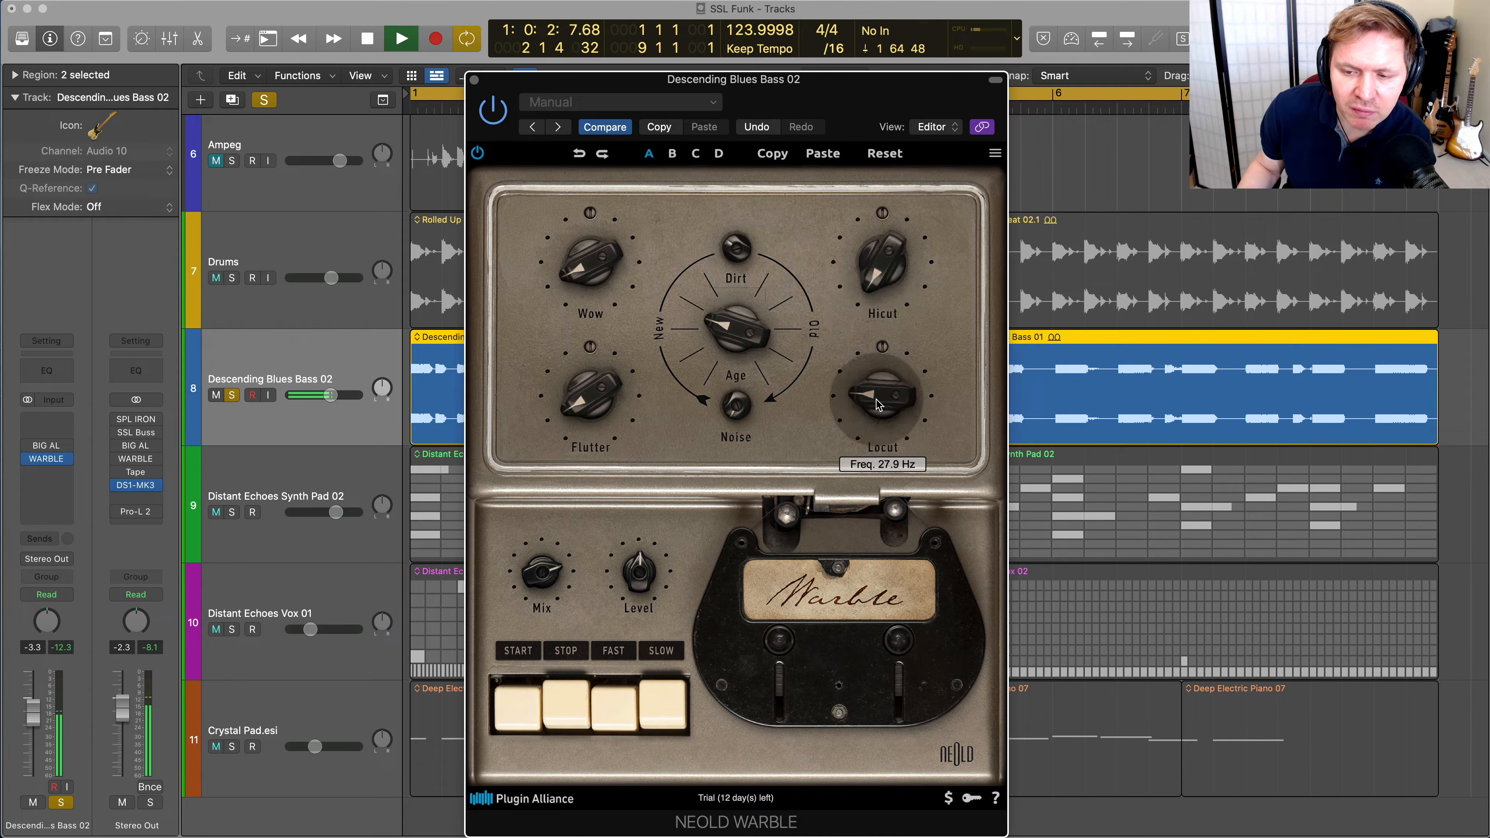
pyautogui.click(551, 694)
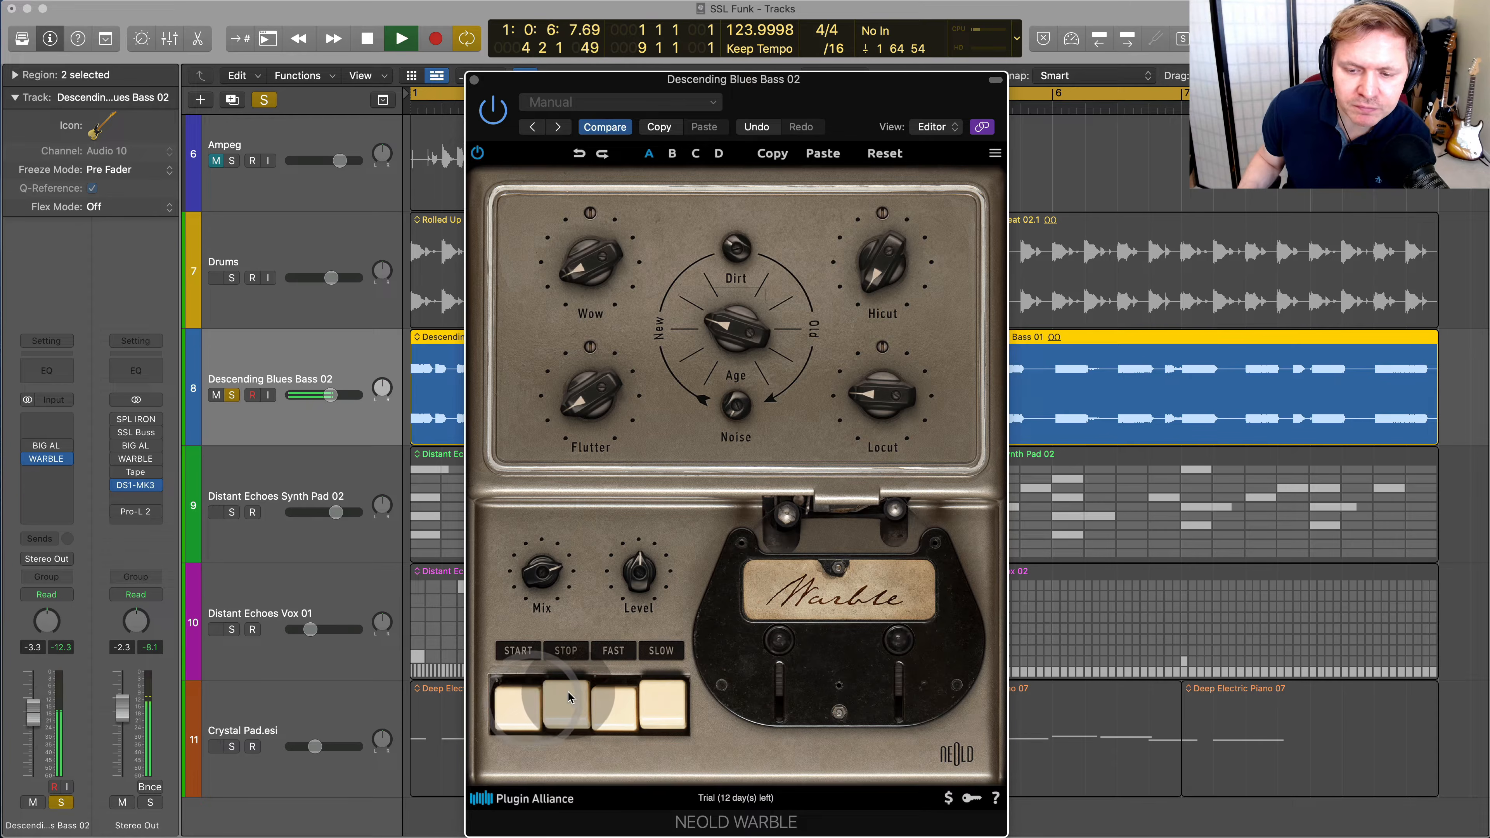
pyautogui.press('space')
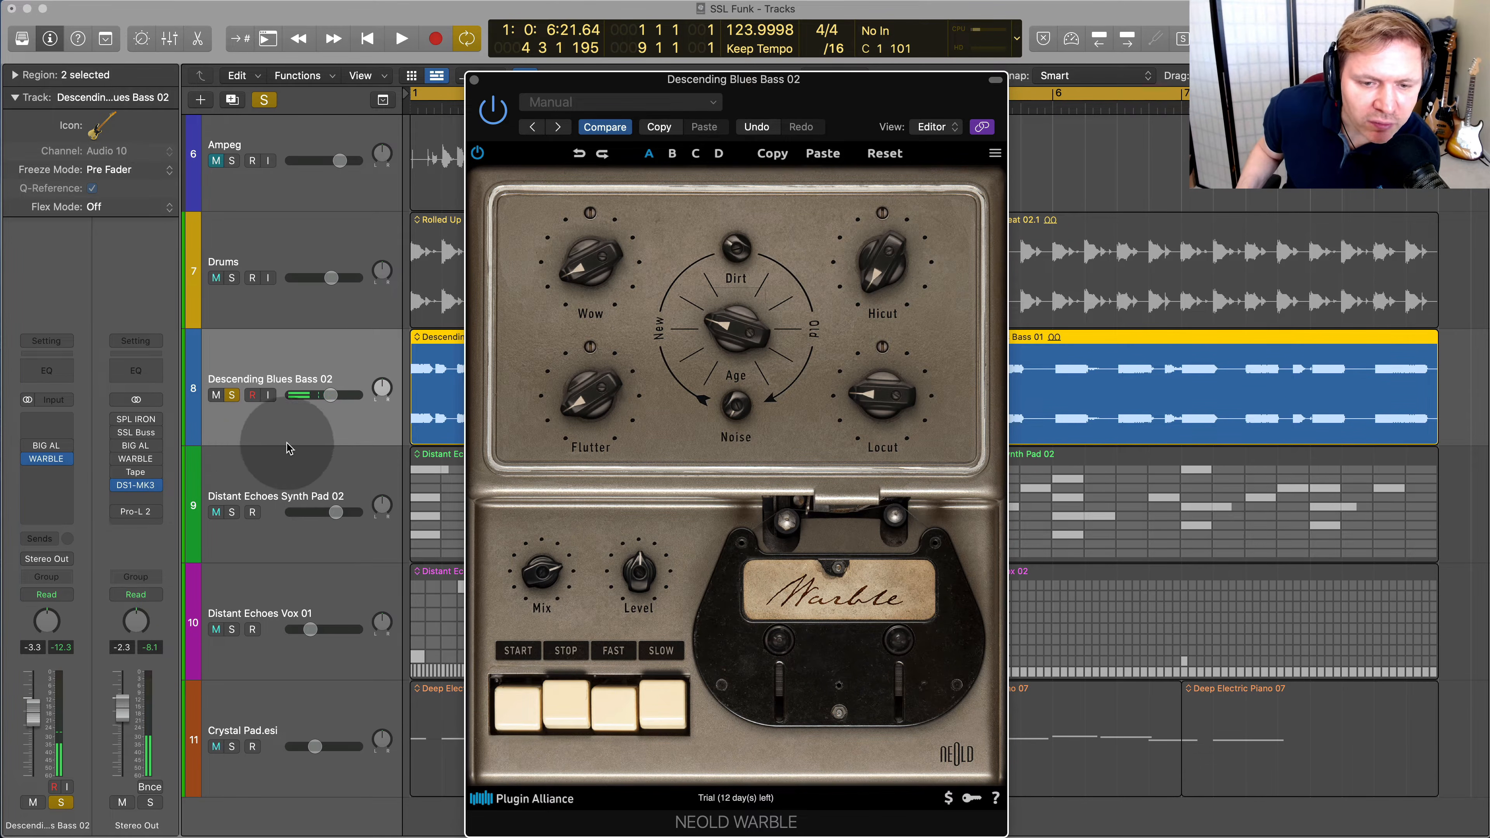
# Unsolo the Descending Blues Bass 02 track, then select, solo and play Distant Echoes Vox 01
pyautogui.click(232, 398)
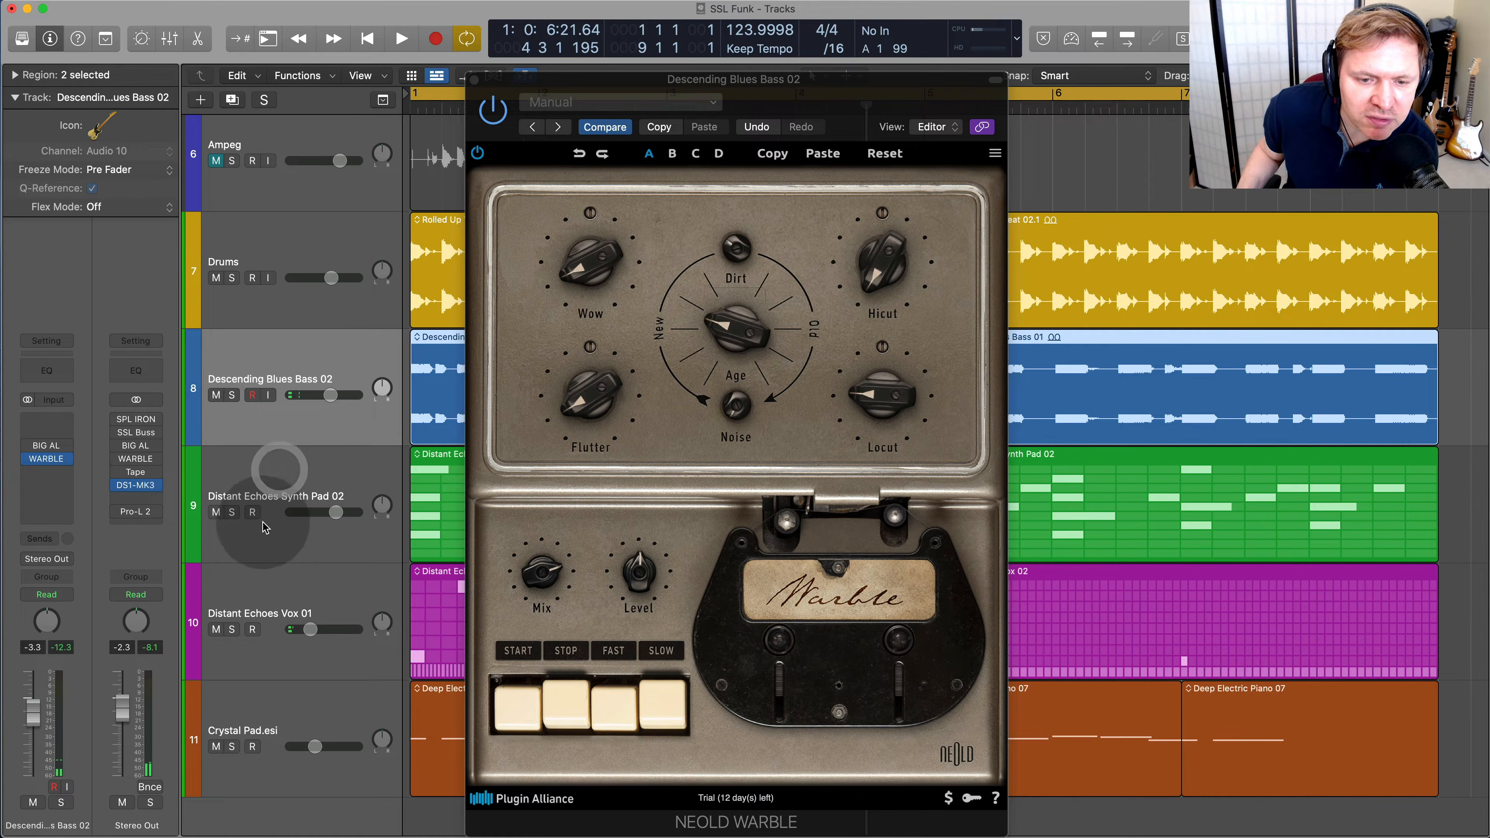
pyautogui.click(275, 484)
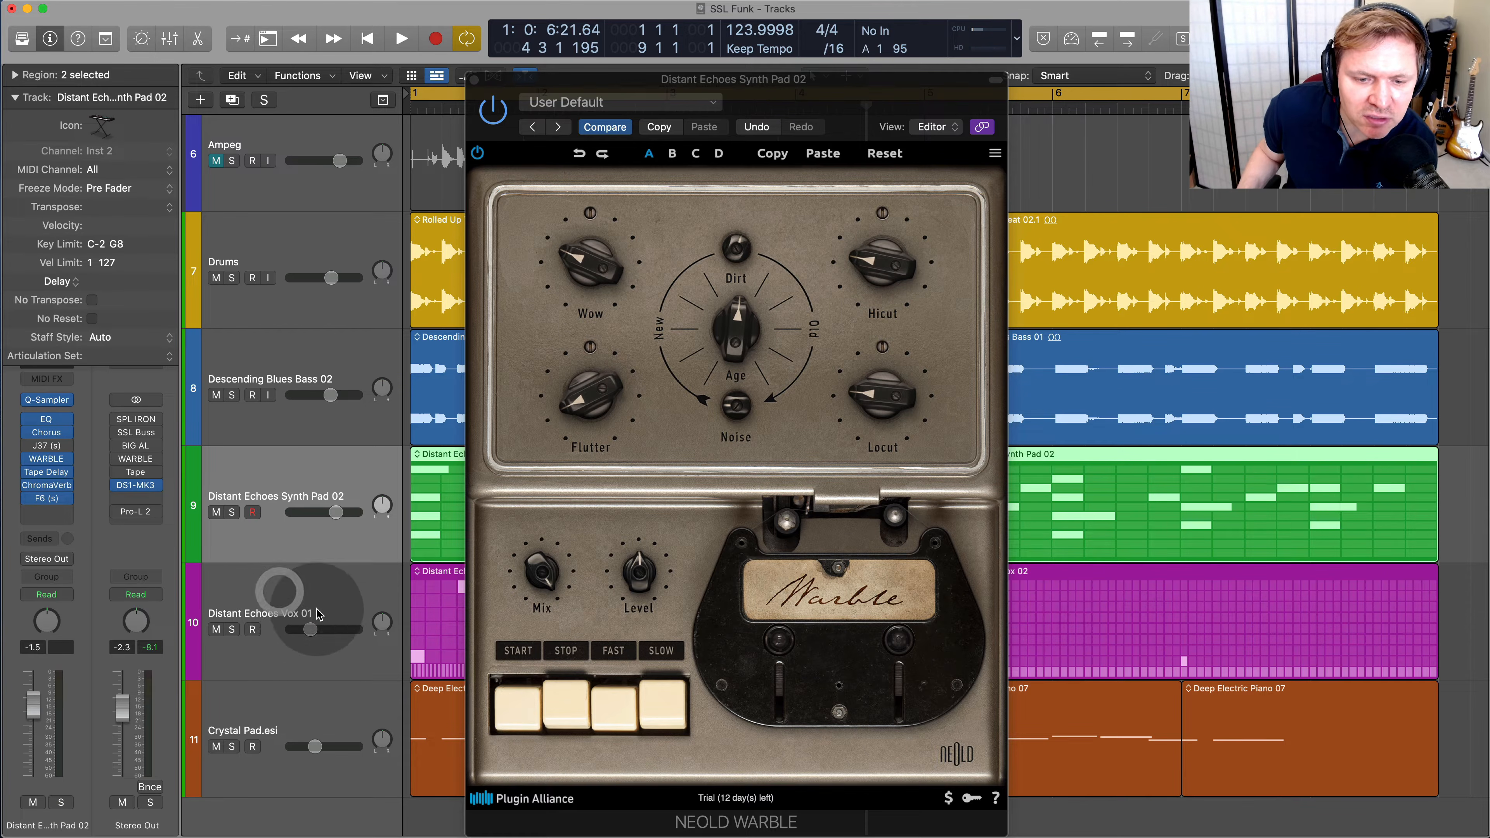
pyautogui.click(281, 594)
pyautogui.click(232, 630)
pyautogui.press('space')
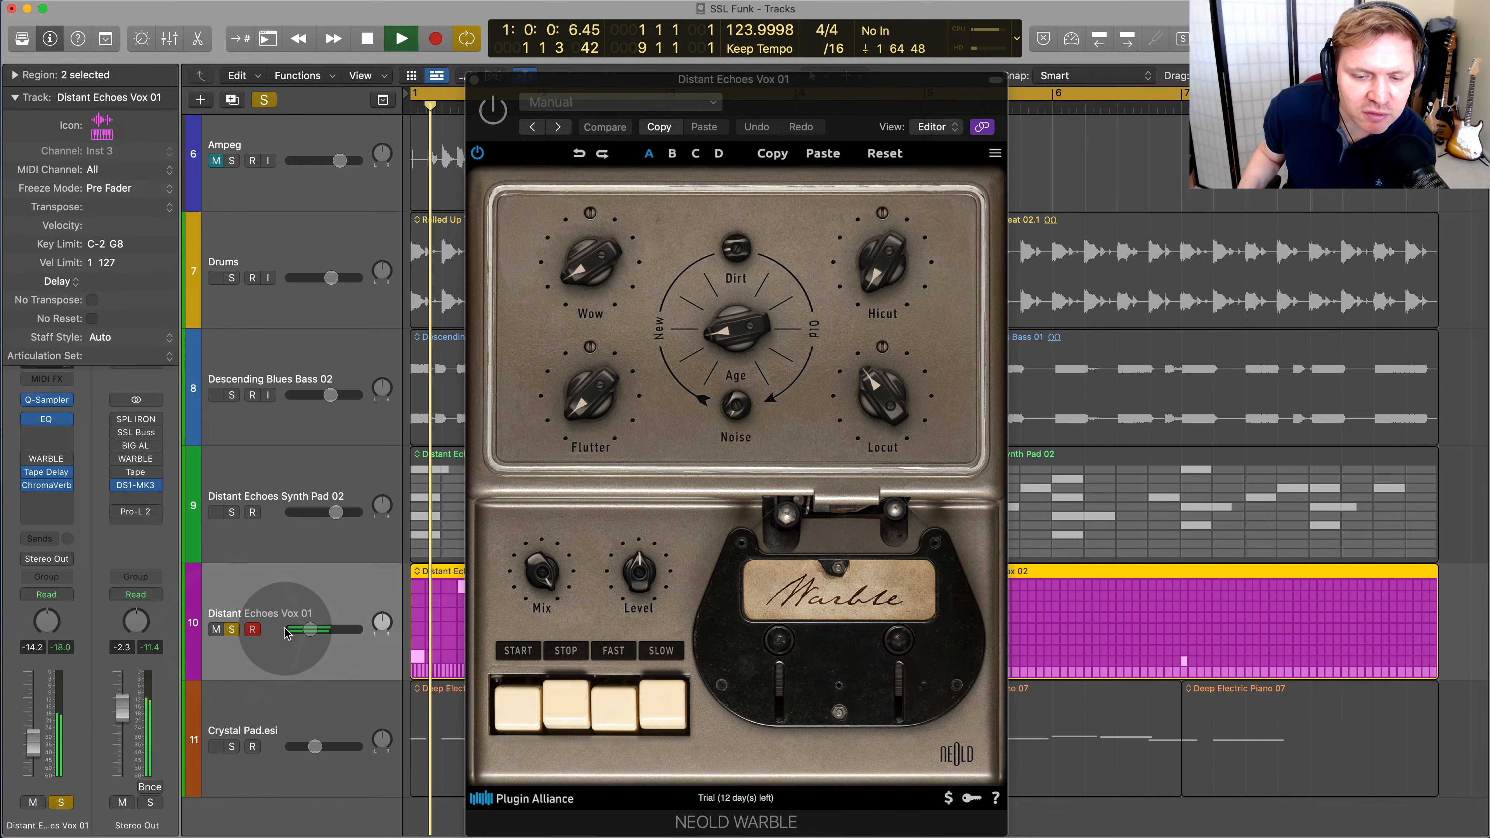
# Open and enable WARBLE on the Distant Echoes Vox 01 track and audition small changes to its Flutter depth
pyautogui.moveTo(61, 463)
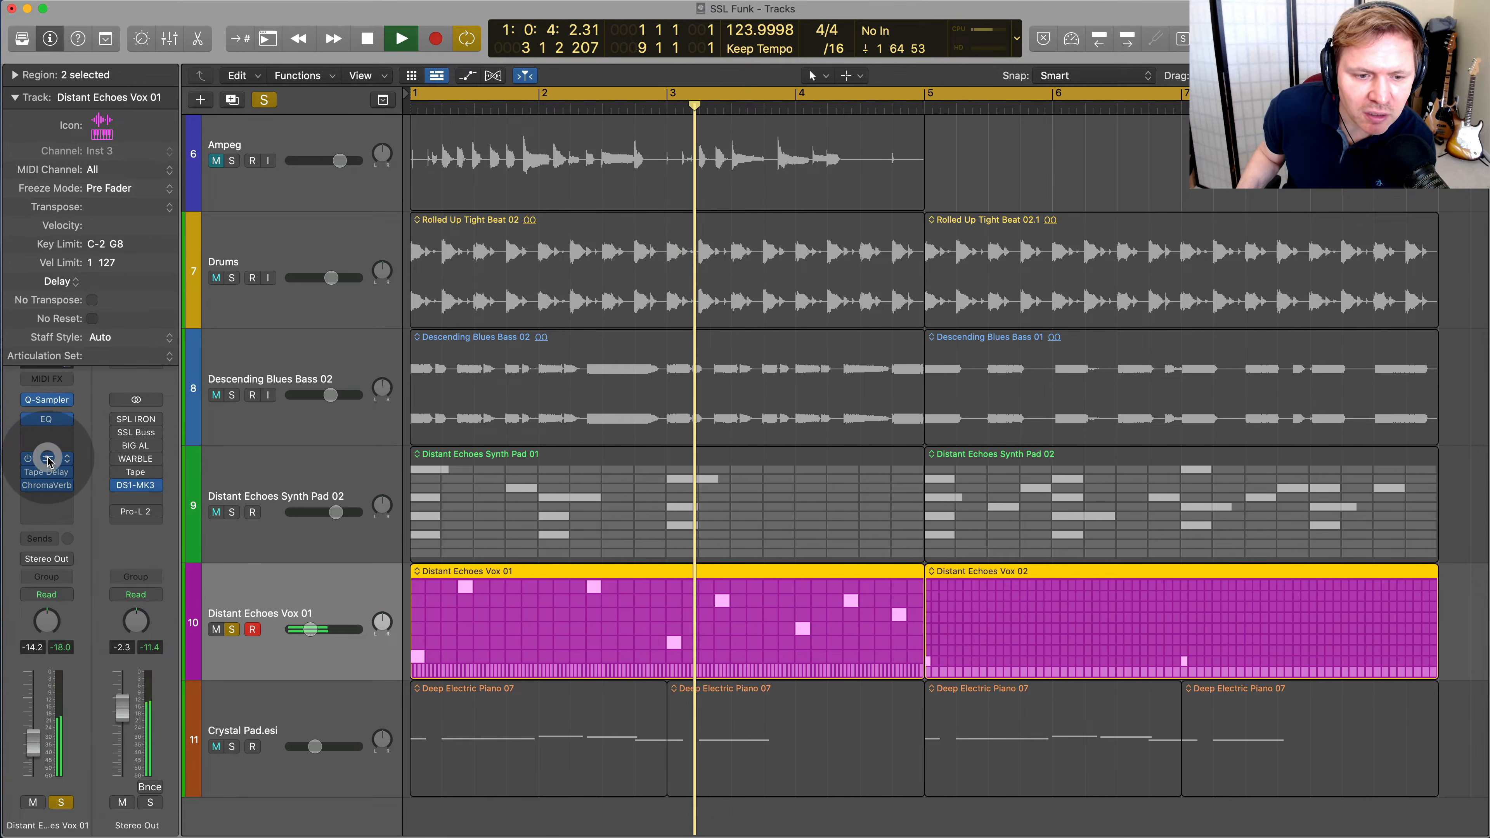
pyautogui.click(48, 462)
pyautogui.moveTo(588, 398); pyautogui.dragTo(580, 448)
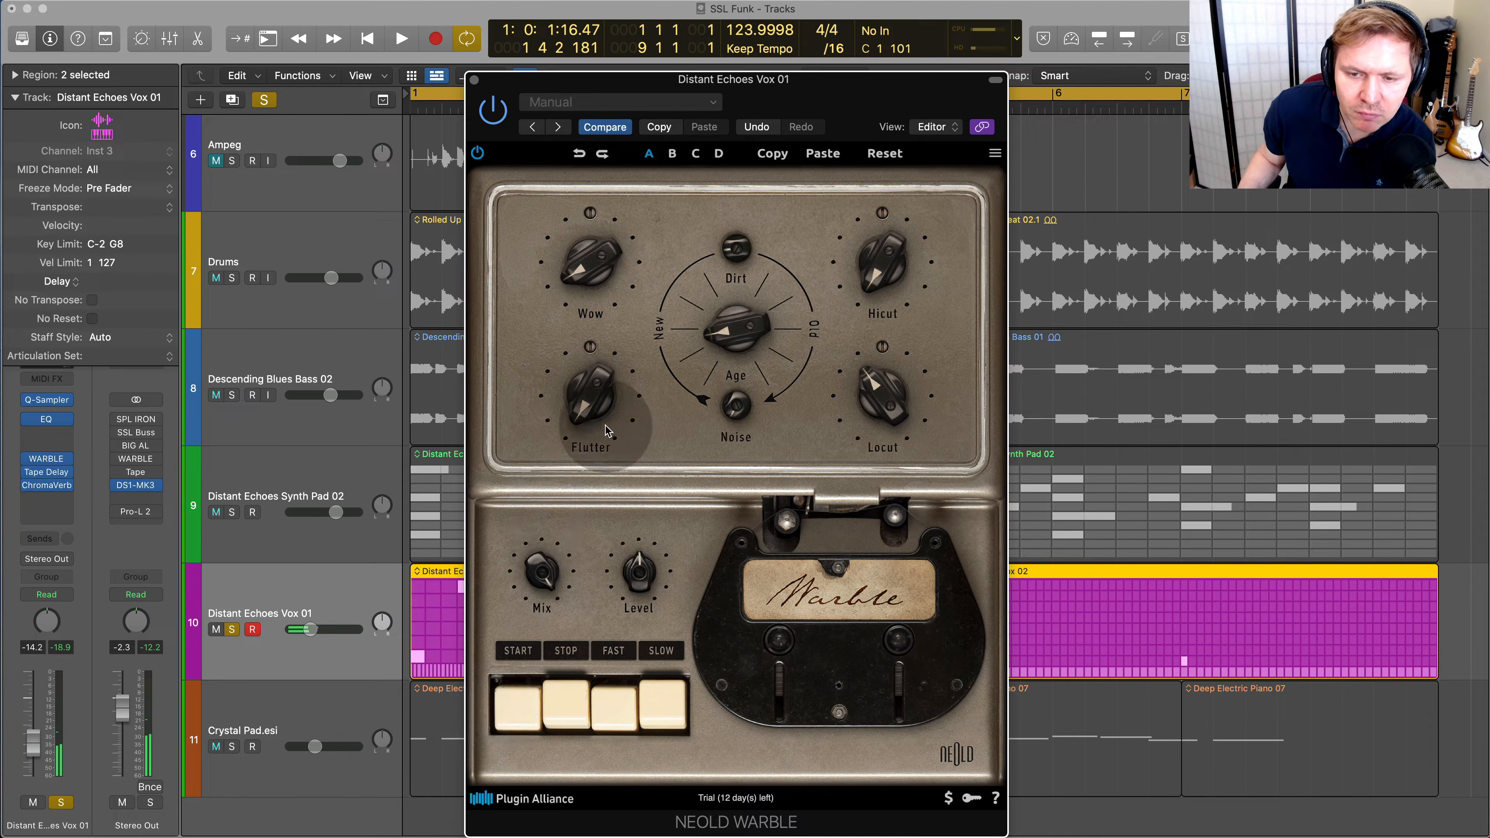
pyautogui.press('space')
pyautogui.moveTo(588, 405)
pyautogui.mouseDown()
pyautogui.moveTo(584, 369)
pyautogui.moveTo(588, 398)
pyautogui.mouseUp()
pyautogui.press('space')
# Audition WARBLE's Wow depth at 59.0 % on the vox and bring it back down
pyautogui.moveTo(603, 269)
pyautogui.mouseDown()
pyautogui.moveTo(610, 149)
pyautogui.moveTo(600, 276)
pyautogui.mouseUp()
pyautogui.press('space')
pyautogui.moveTo(603, 198)
pyautogui.mouseDown()
pyautogui.moveTo(584, 302)
pyautogui.moveTo(589, 210)
pyautogui.mouseUp()
pyautogui.press('space')
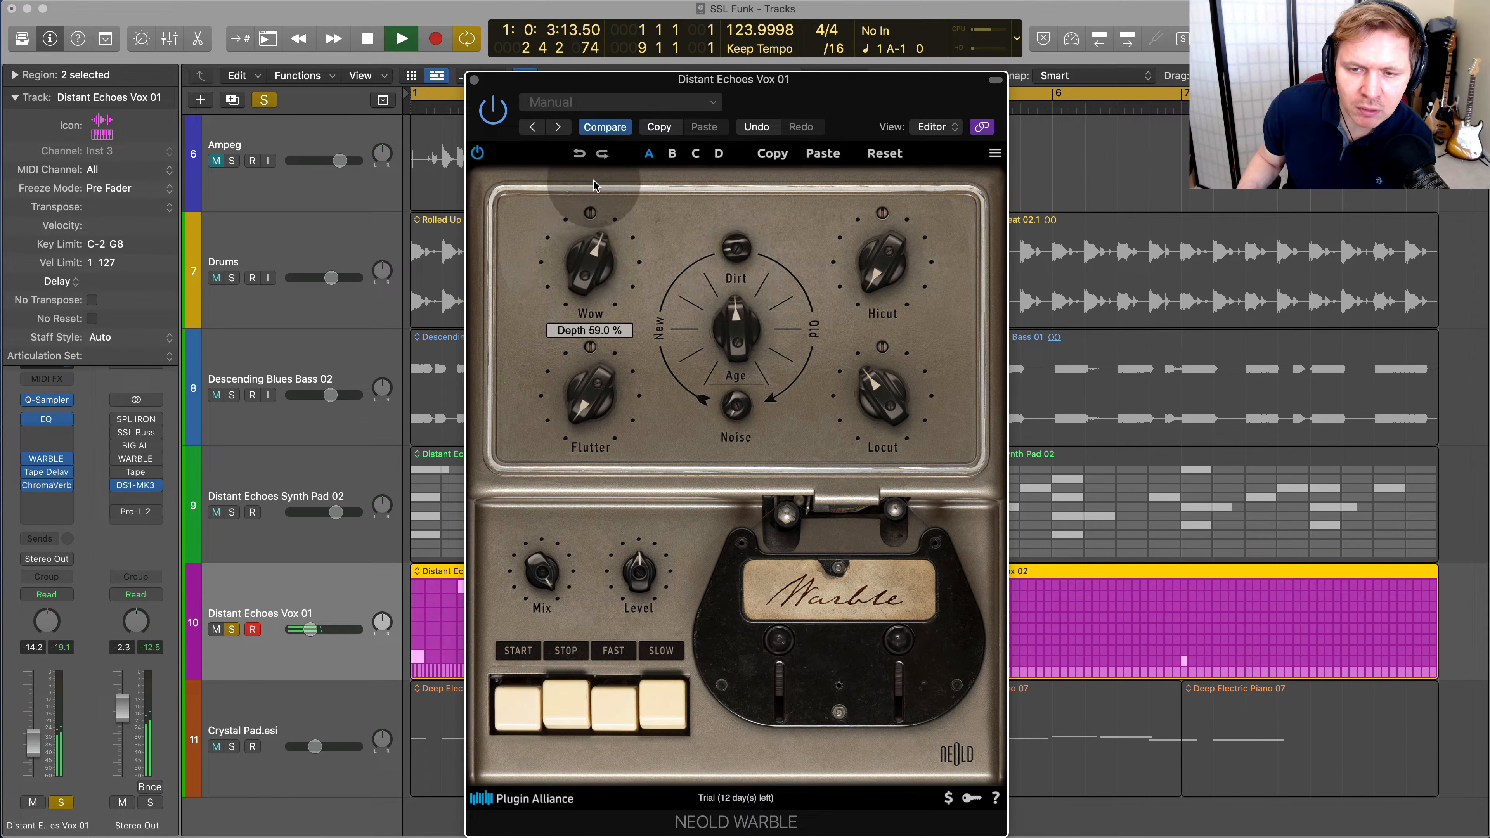
pyautogui.moveTo(626, 151); pyautogui.dragTo(555, 367)
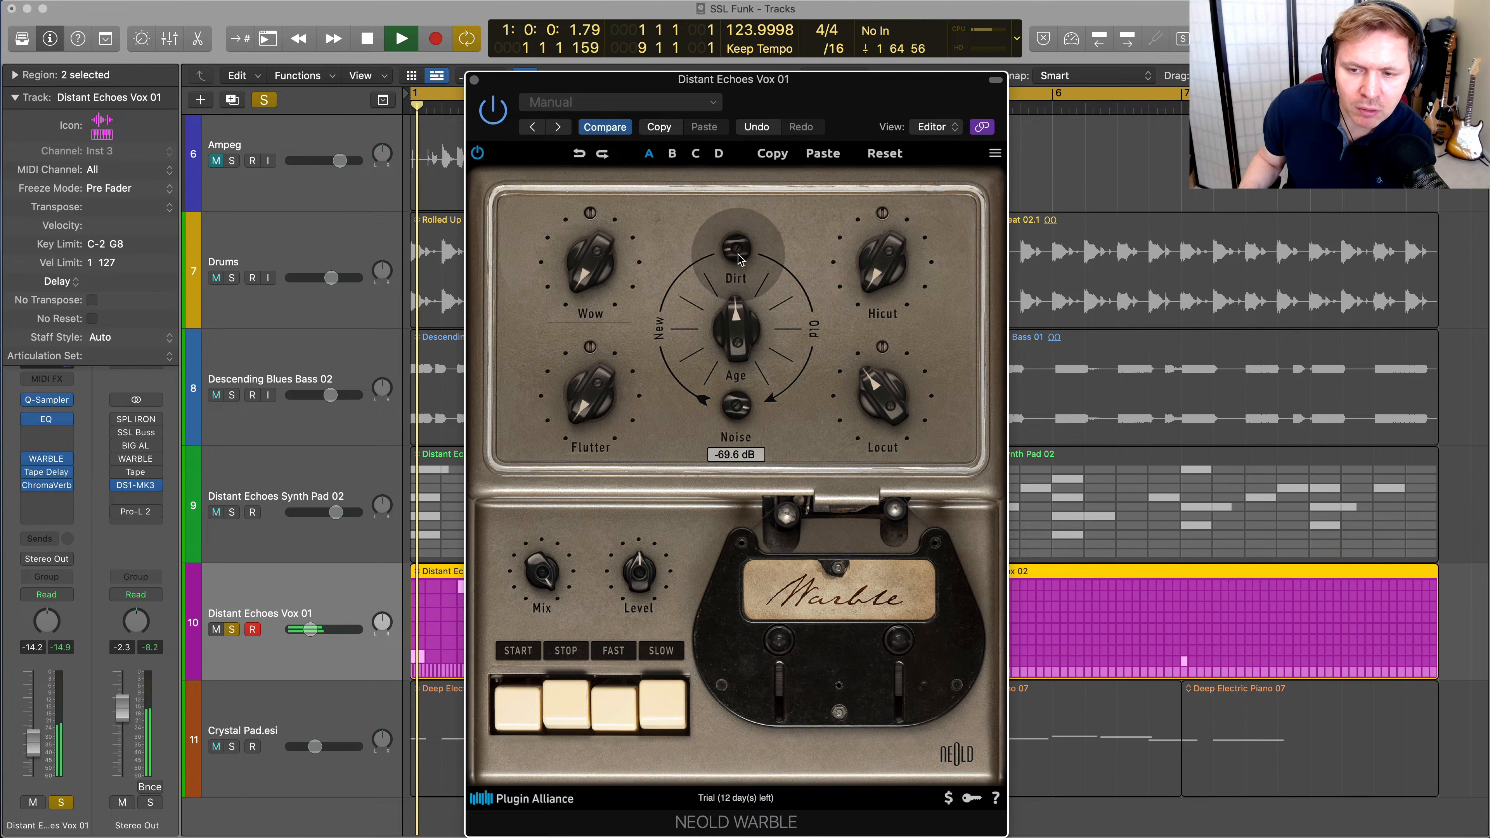
# Raise WARBLE's Dirt, Age, Locut and Wow depth on the vox, and set the Wow speed to about 43.4 %
pyautogui.moveTo(737, 255); pyautogui.dragTo(753, 204)
pyautogui.moveTo(723, 359); pyautogui.dragTo(740, 326)
pyautogui.moveTo(886, 388); pyautogui.dragTo(893, 364)
pyautogui.moveTo(593, 267); pyautogui.dragTo(593, 223)
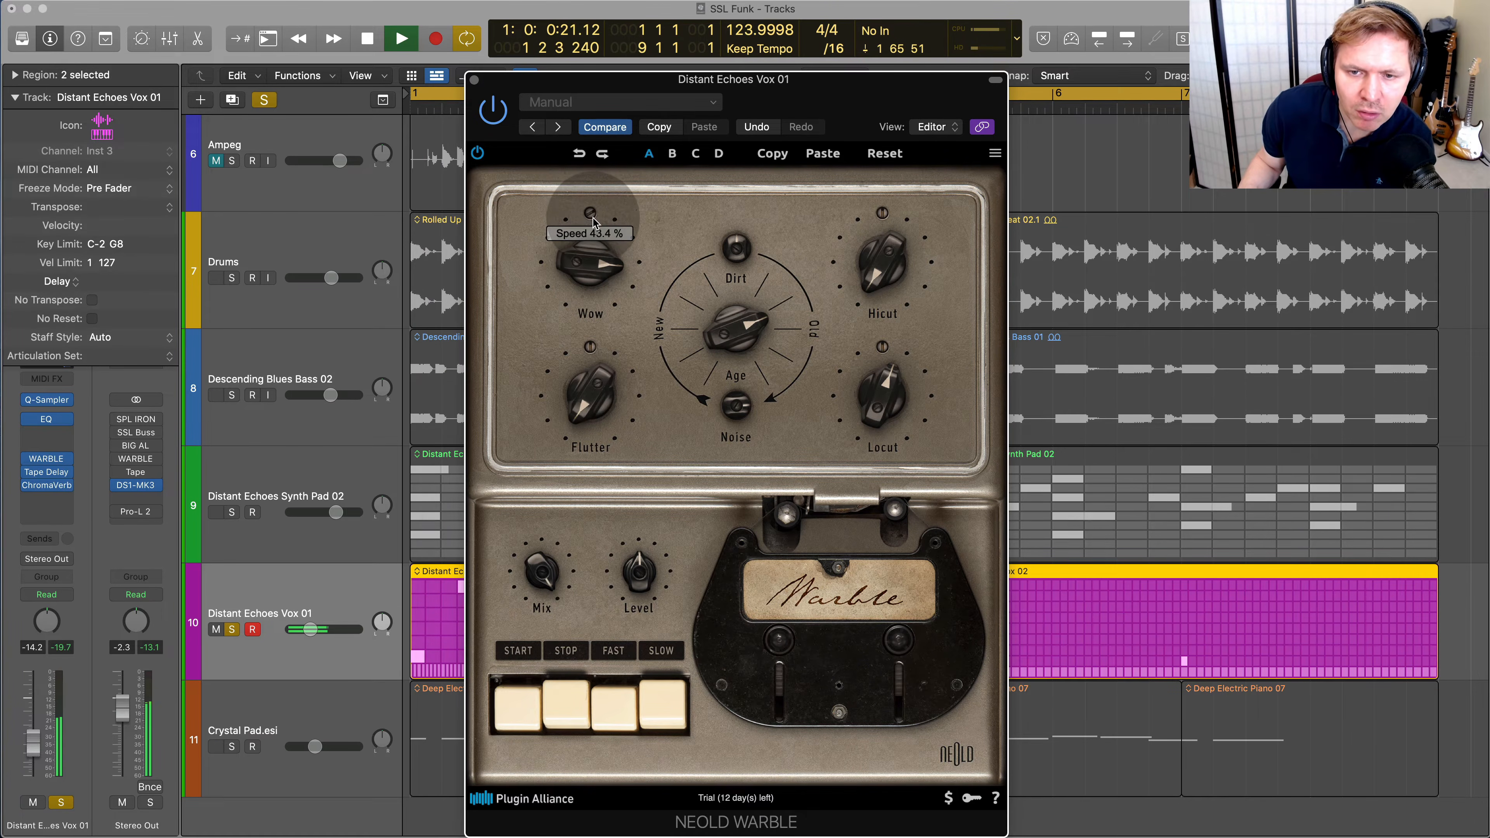
pyautogui.moveTo(584, 460); pyautogui.dragTo(605, 335)
# Raise the vox WARBLE's Flutter depth and slightly reduce its Wow depth while auditioning the track
pyautogui.press('space')
pyautogui.press('space')
pyautogui.moveTo(594, 388); pyautogui.dragTo(594, 382)
pyautogui.press('space')
pyautogui.moveTo(592, 276); pyautogui.dragTo(589, 297)
# Lower WARBLE's Mix and compare the vox with the effect stopped and started
pyautogui.press('space')
pyautogui.moveTo(532, 580); pyautogui.dragTo(533, 751)
pyautogui.press('space')
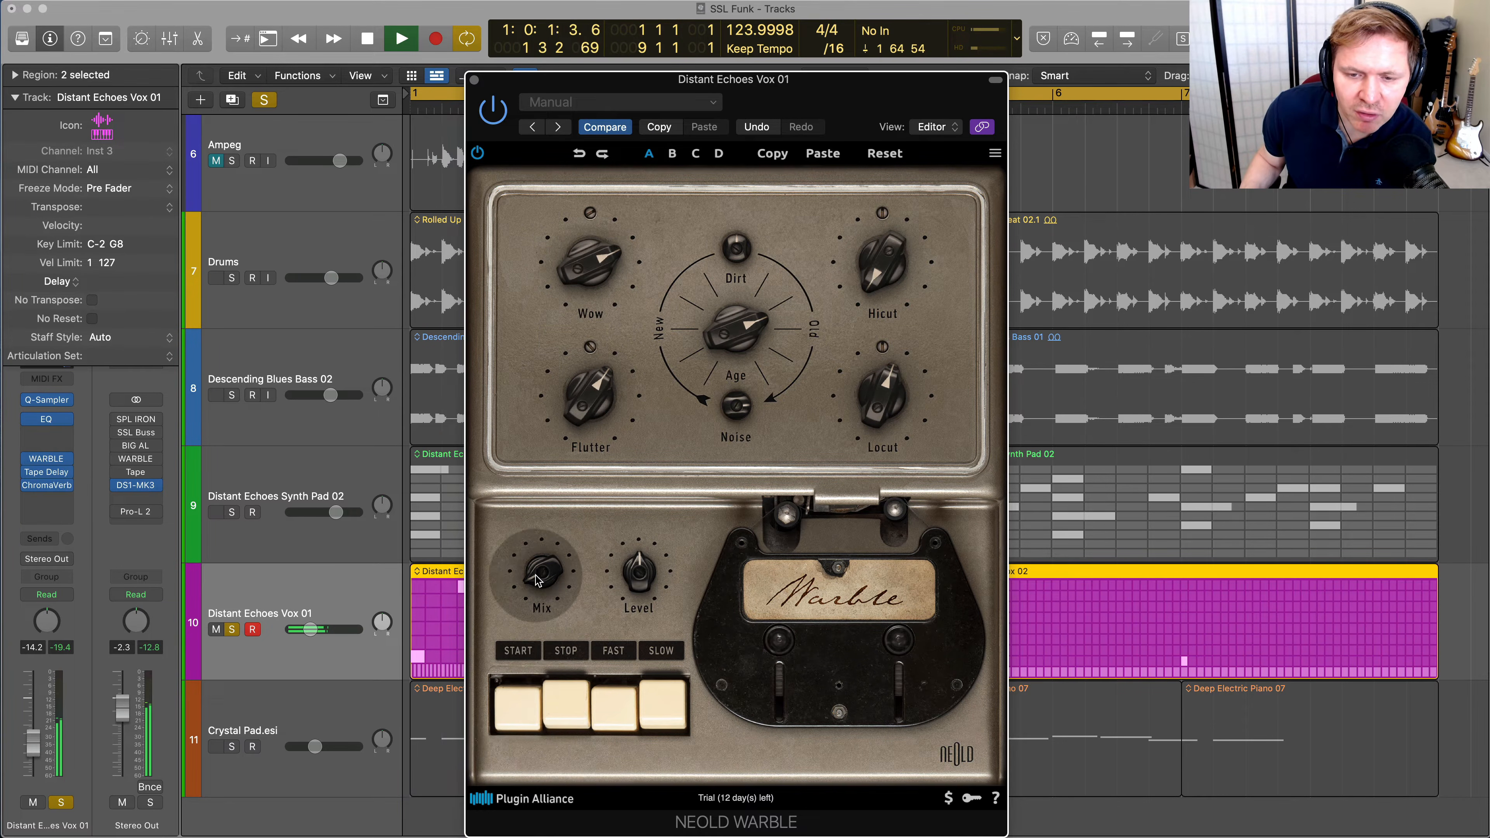
pyautogui.press('space')
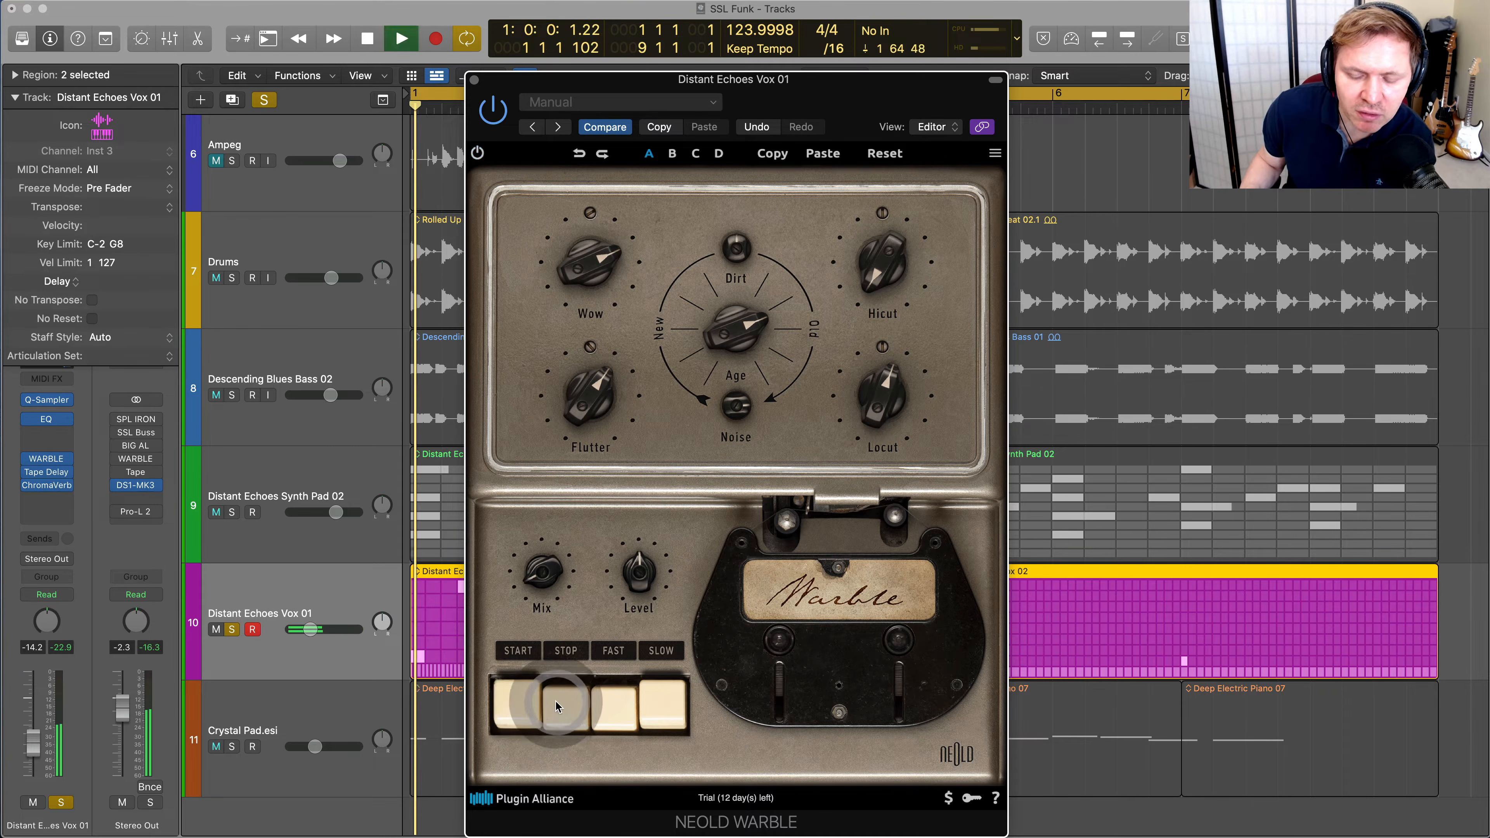
pyautogui.click(532, 701)
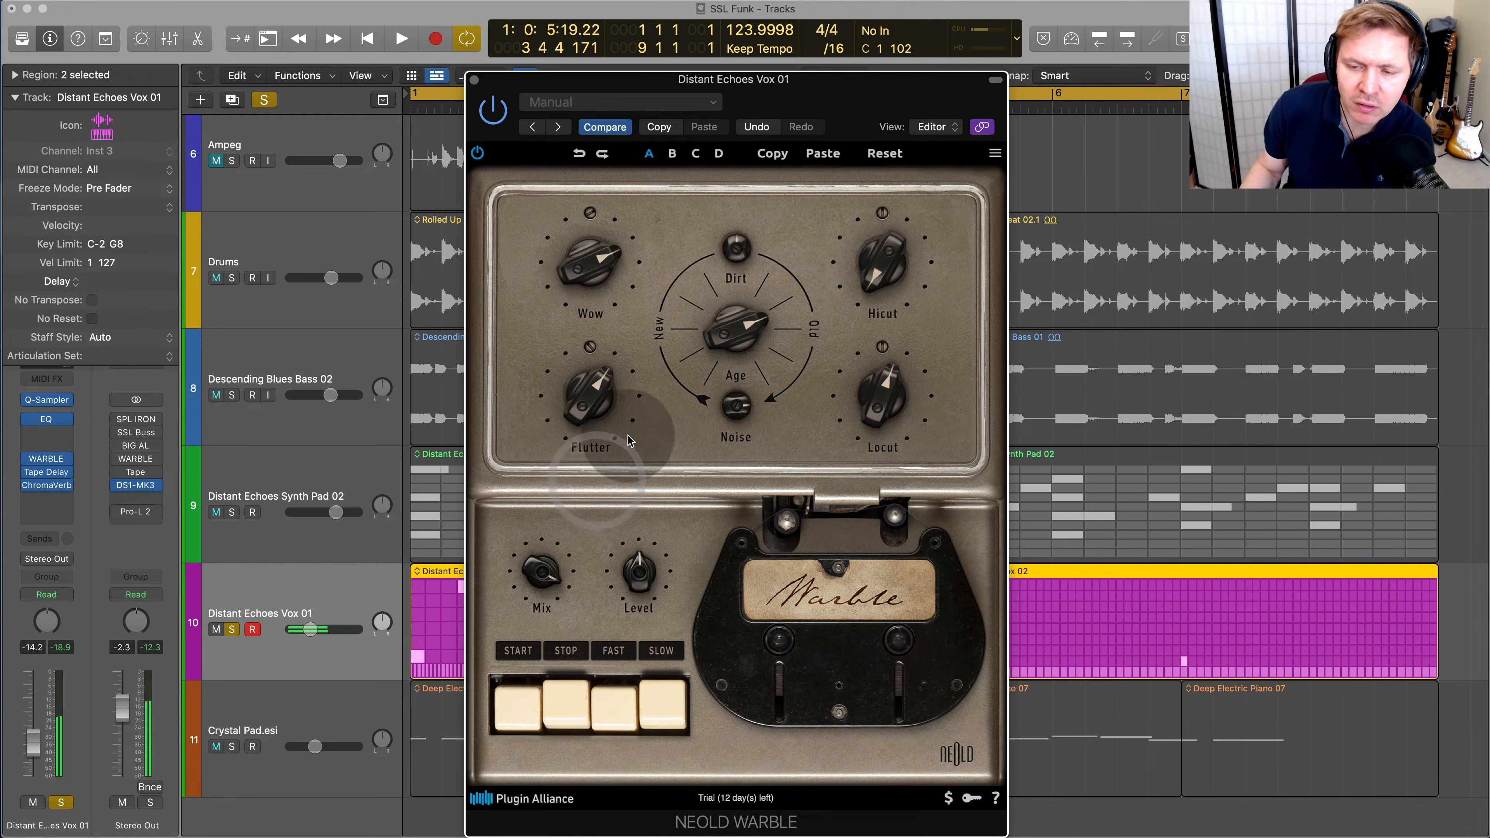
# Reduce the vox WARBLE's Flutter and Wow depth, set Age to about 27.7 %, and lower Locut
pyautogui.moveTo(605, 387); pyautogui.dragTo(593, 477)
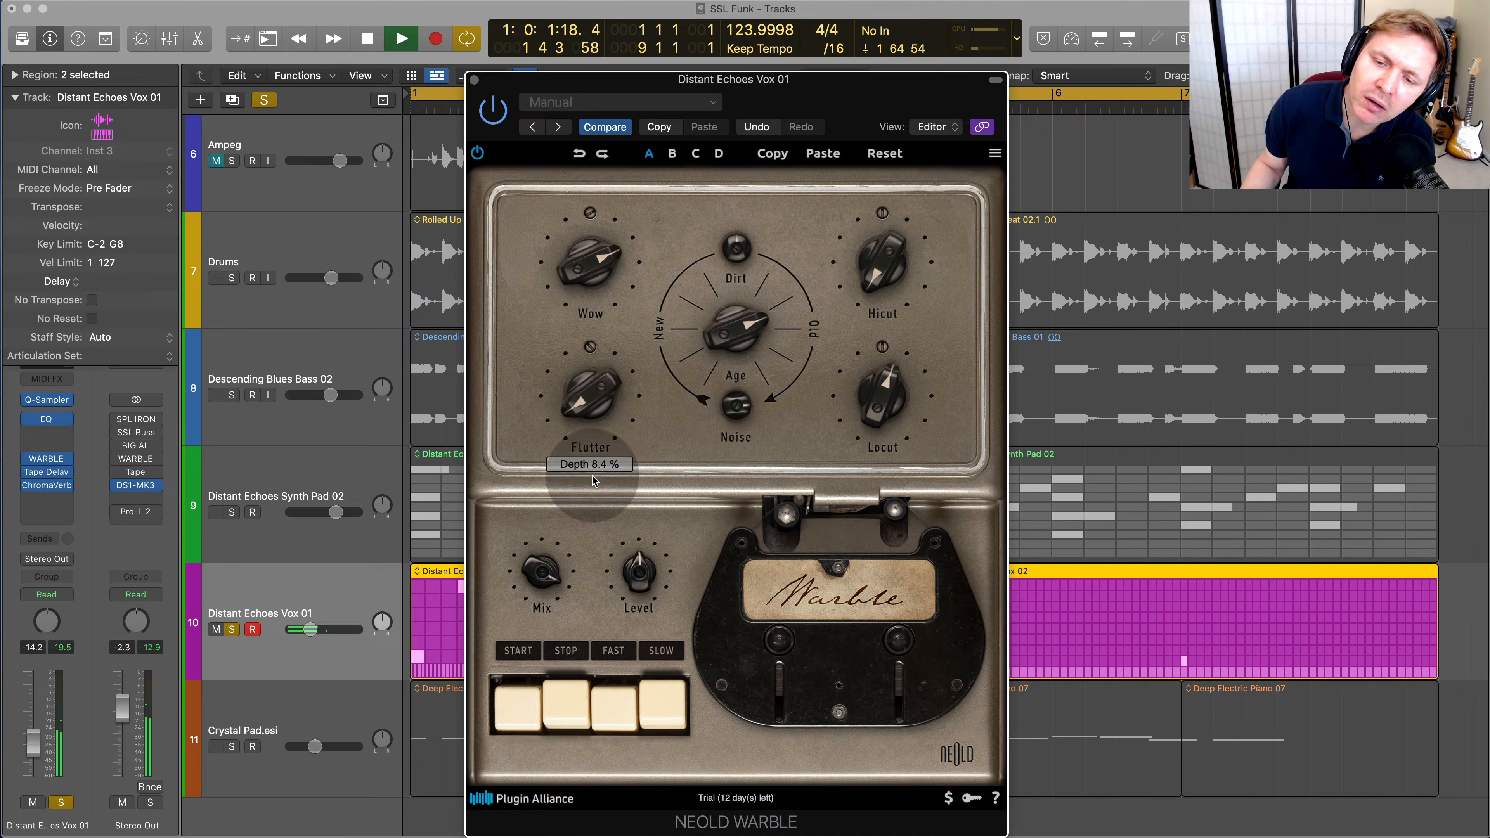
pyautogui.moveTo(606, 260); pyautogui.dragTo(586, 363)
pyautogui.click(592, 384)
pyautogui.moveTo(735, 332); pyautogui.dragTo(724, 419)
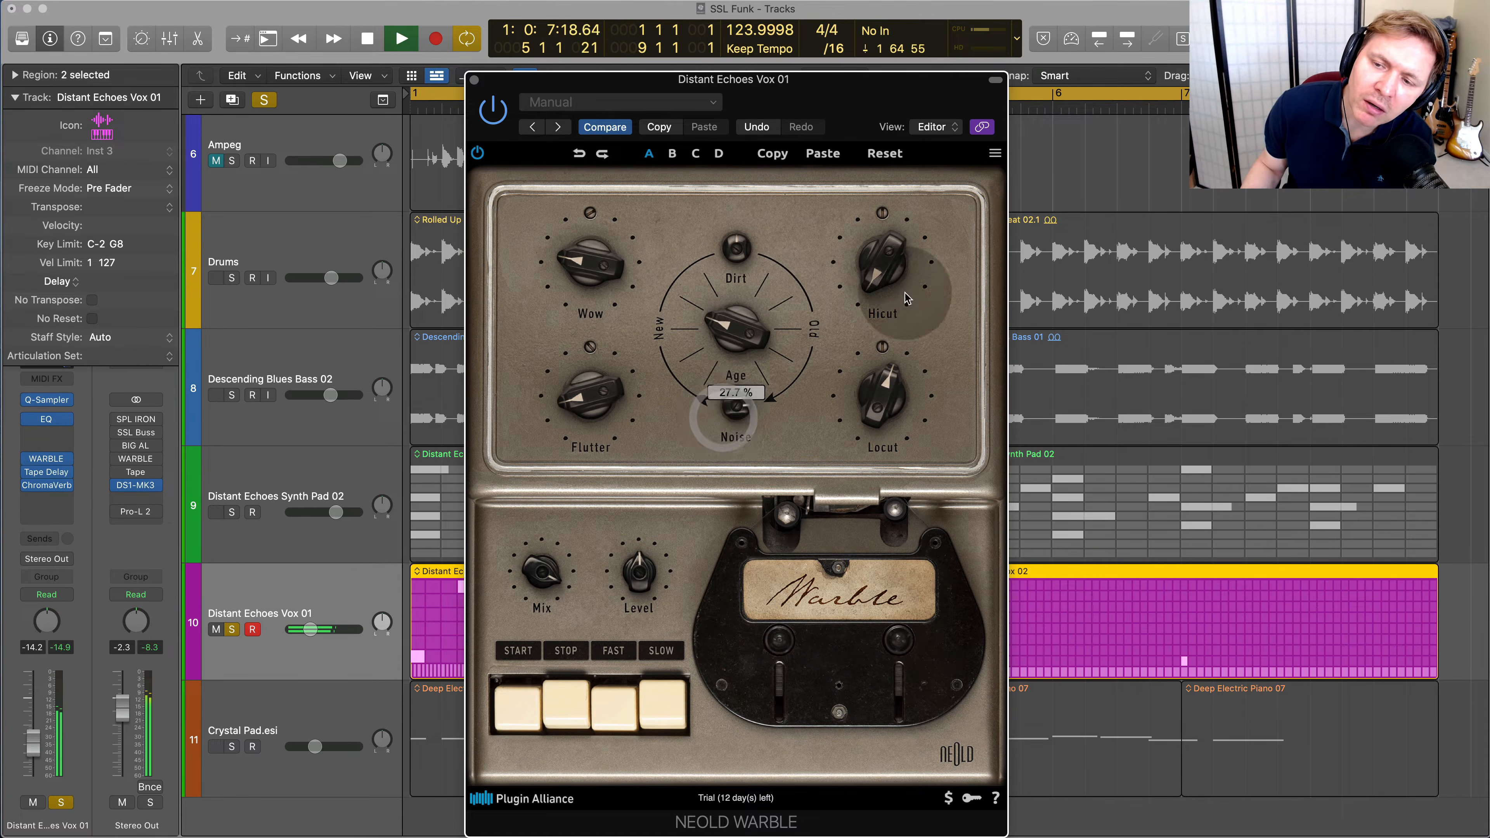
pyautogui.moveTo(883, 396); pyautogui.dragTo(882, 424)
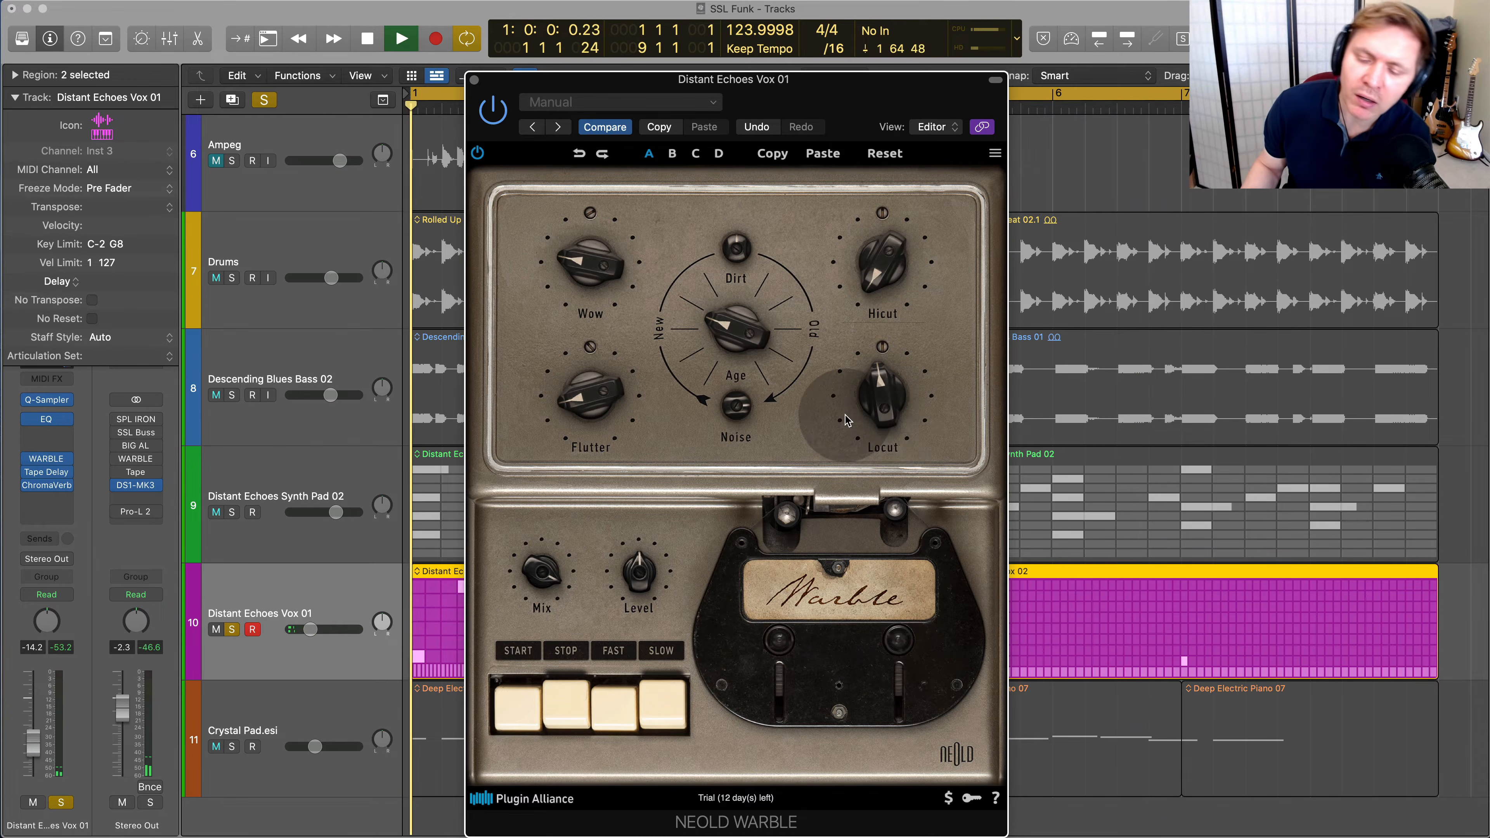
# Compare the vox playback with WARBLE bypassed and enabled, leave it enabled, and stop playback
pyautogui.press('space')
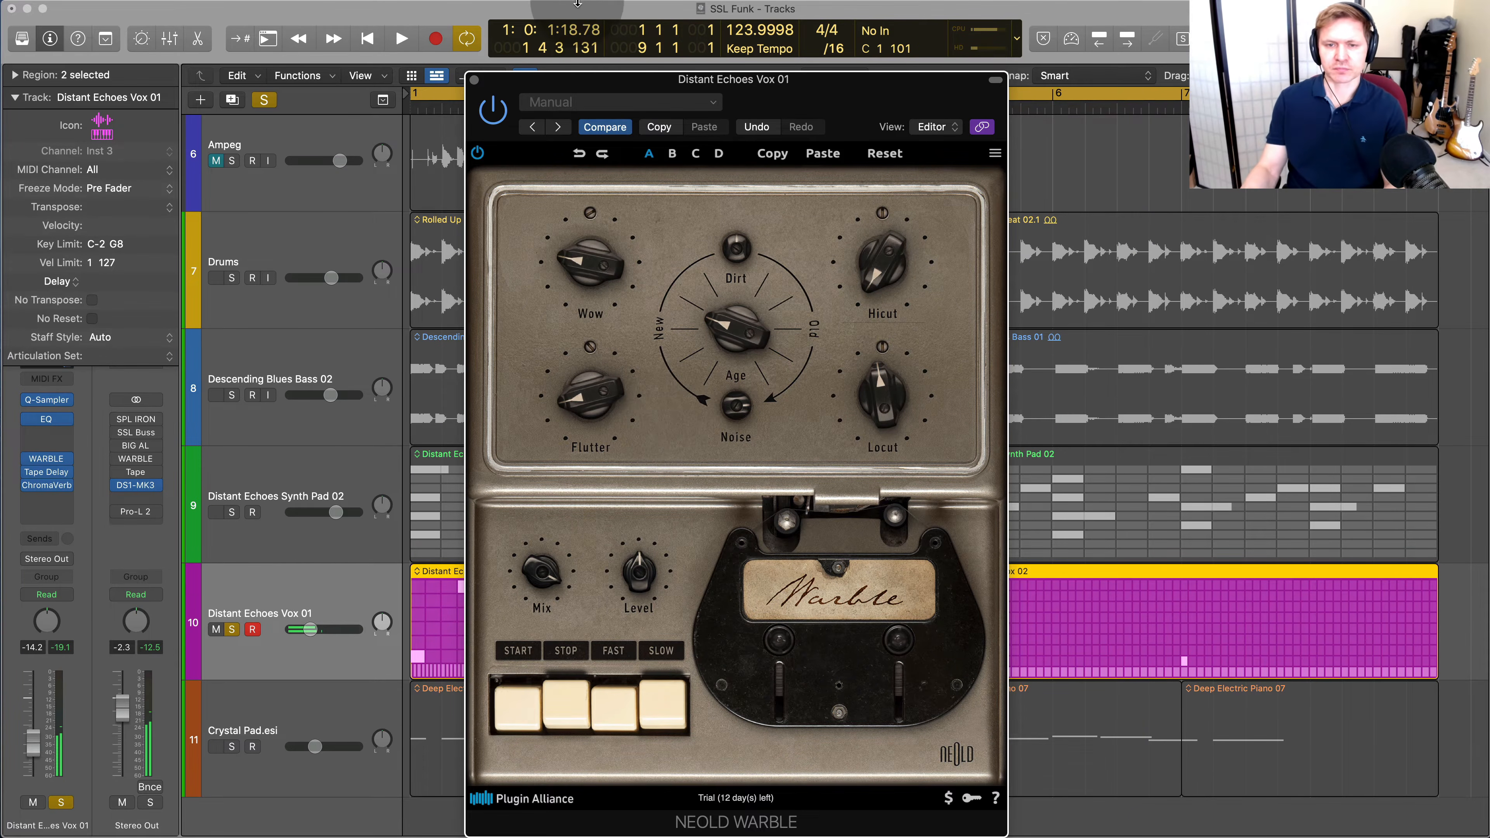
pyautogui.press('space')
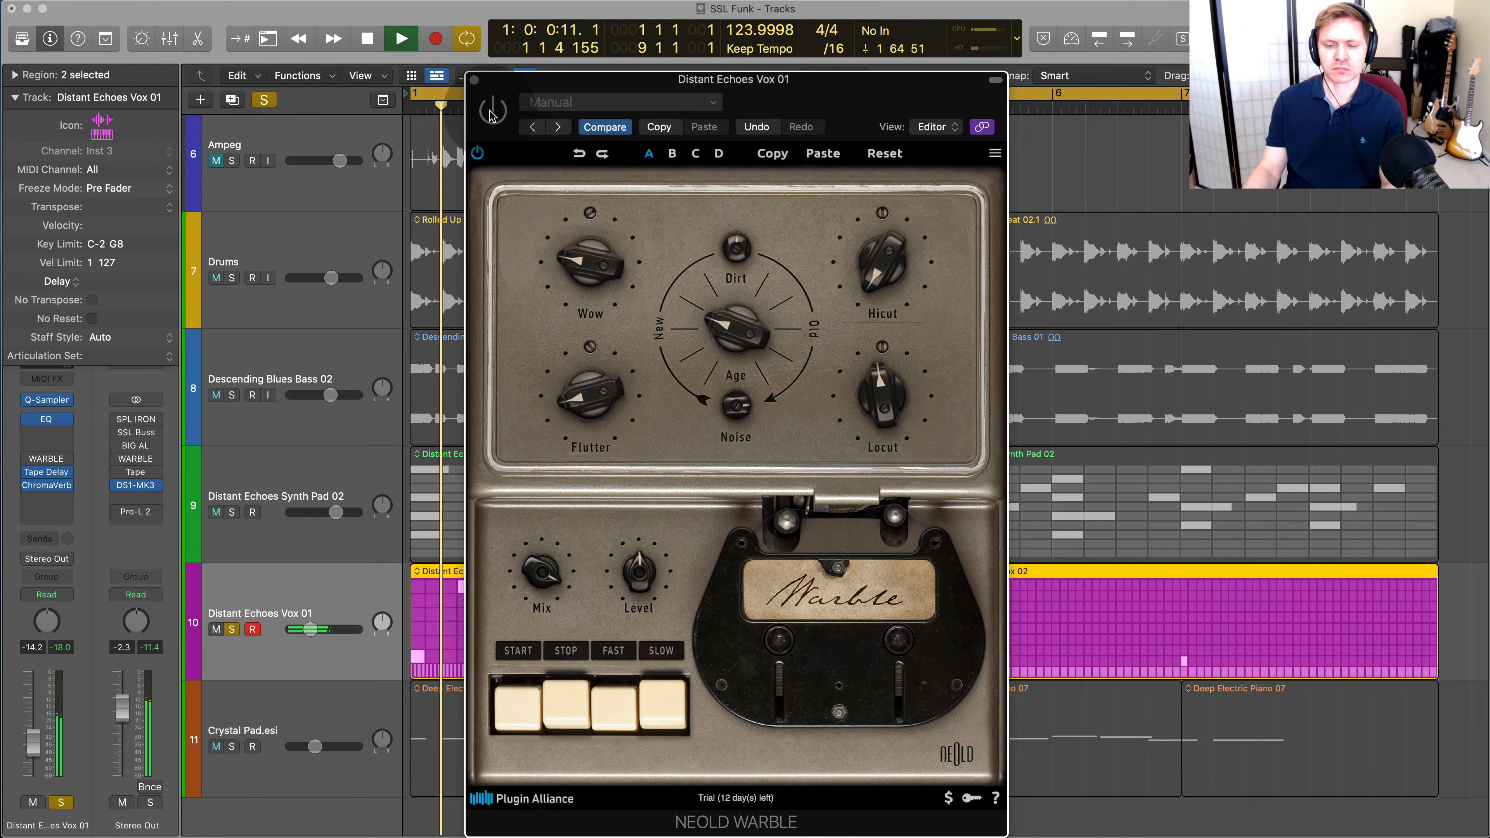
pyautogui.click(504, 114)
pyautogui.press('space')
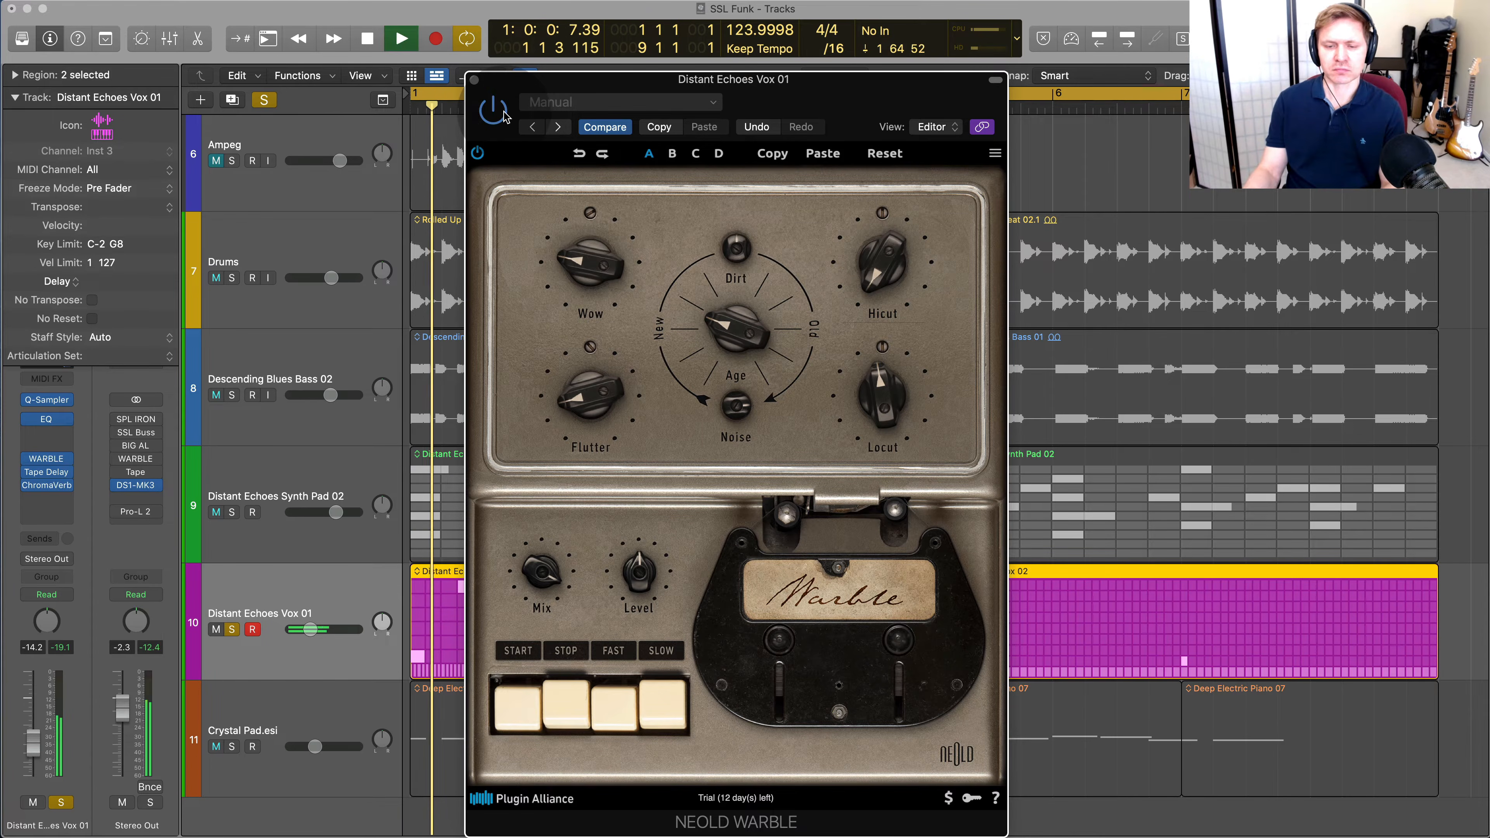
pyautogui.press('space')
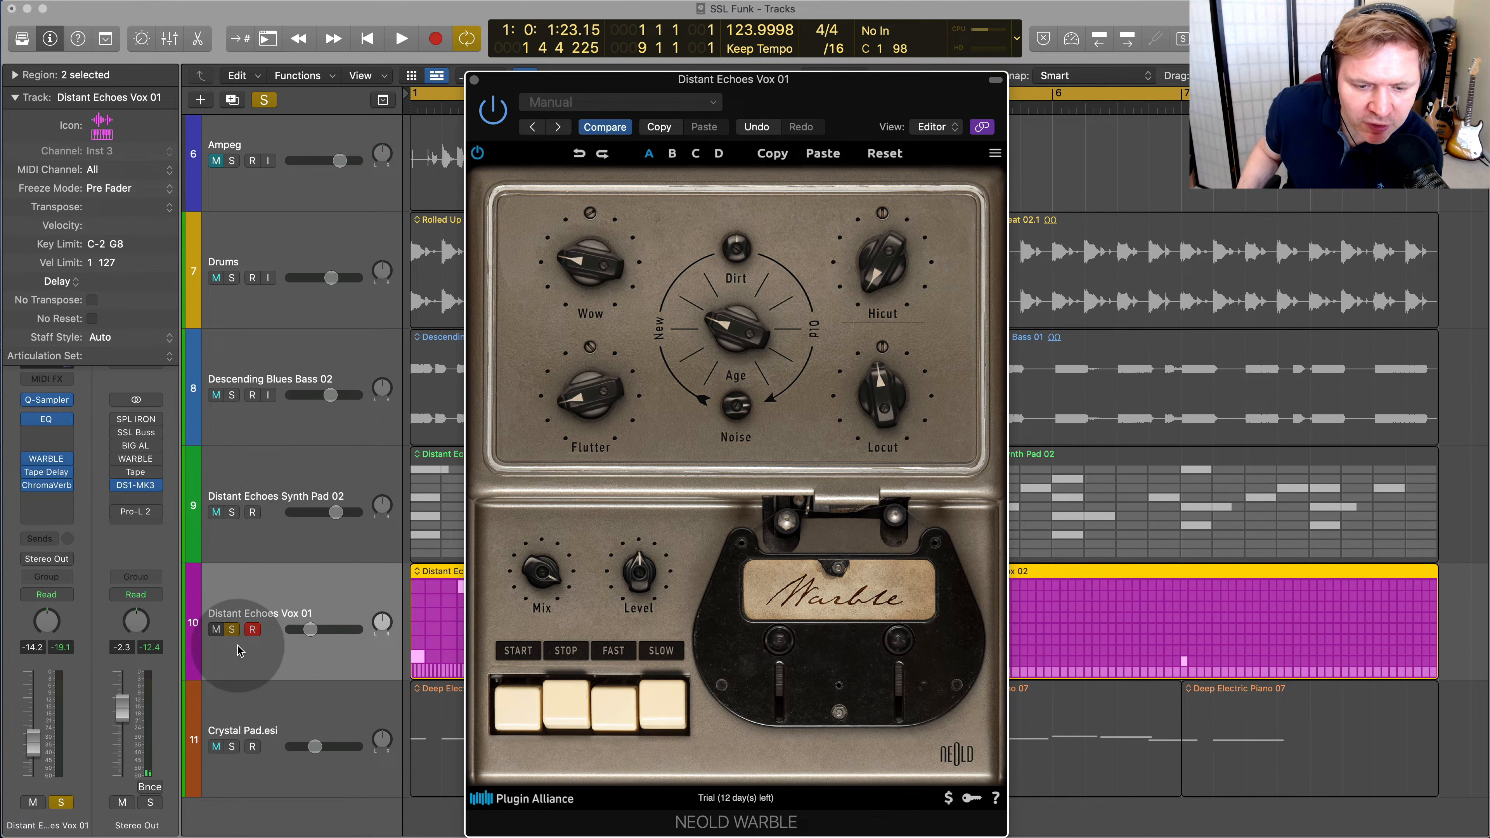
# Unsolo Distant Echoes Vox 01, then solo, play and select the Crystal Pad.esi track
pyautogui.click(233, 629)
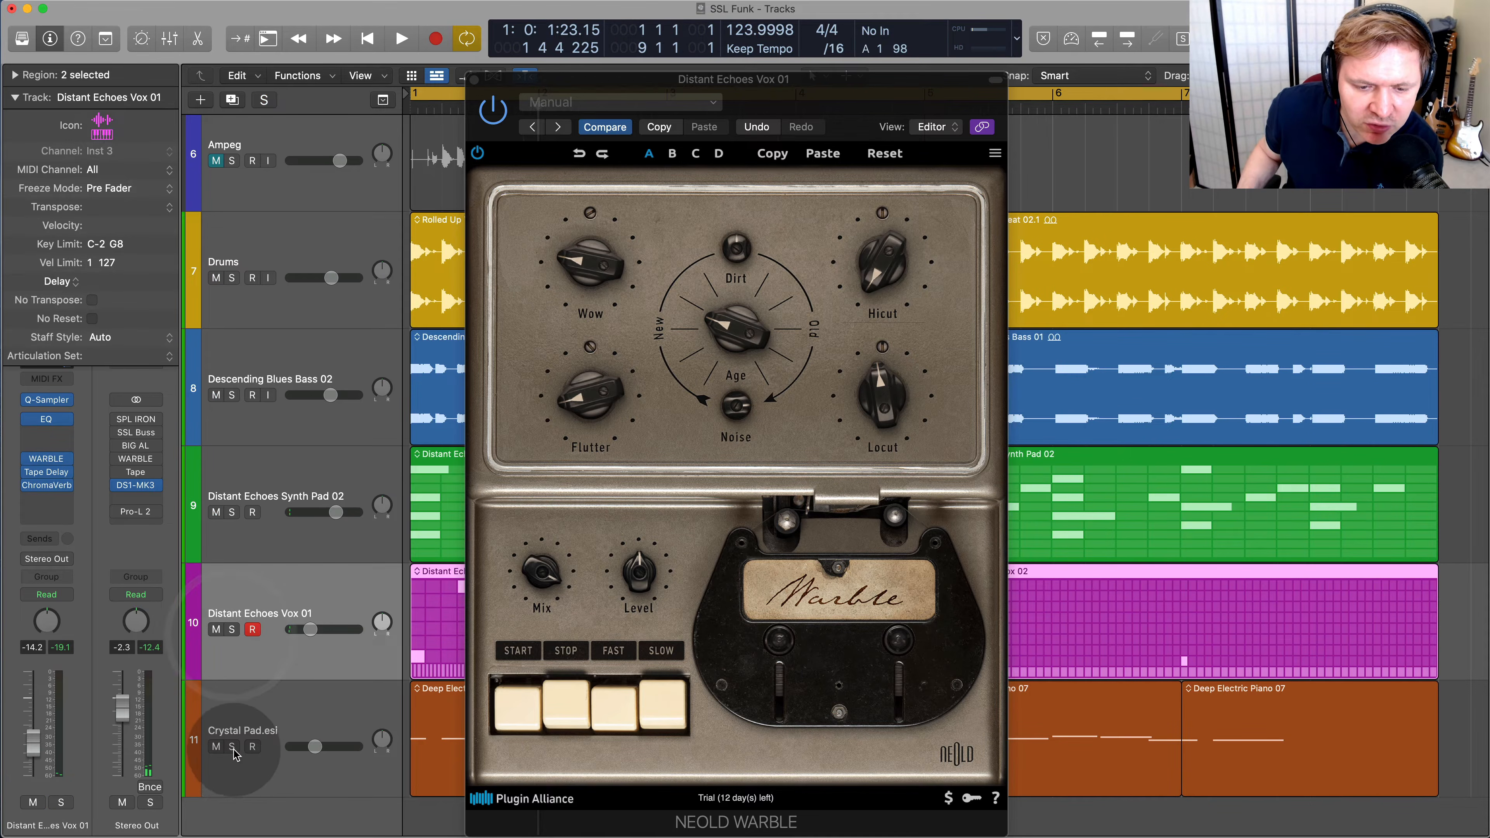
pyautogui.click(232, 746)
pyautogui.press('space')
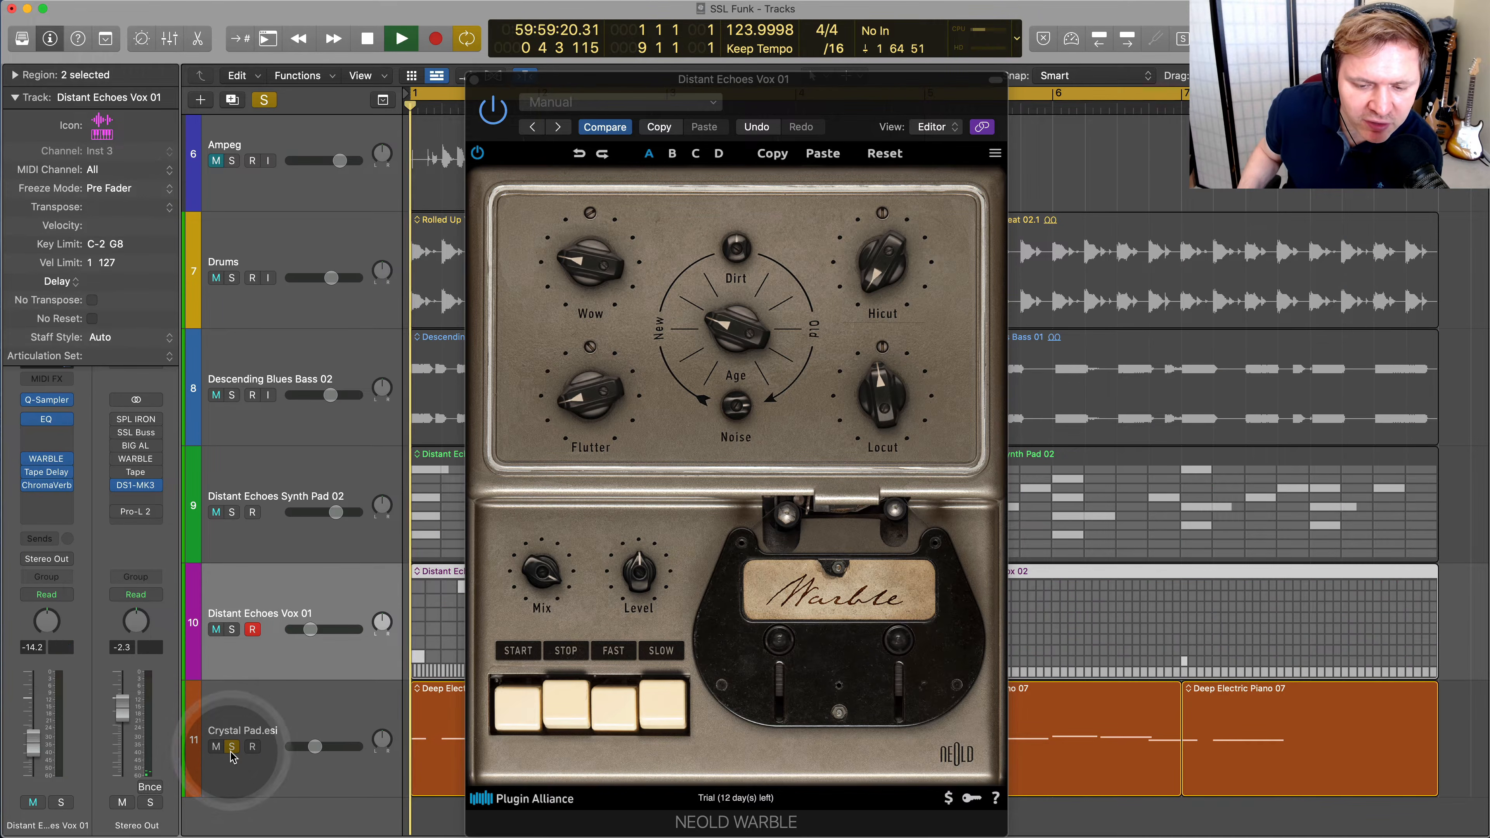
pyautogui.click(306, 715)
# Reopen WARBLE on the Crystal Pad.esi track, enable it, and restart playback
pyautogui.click(34, 463)
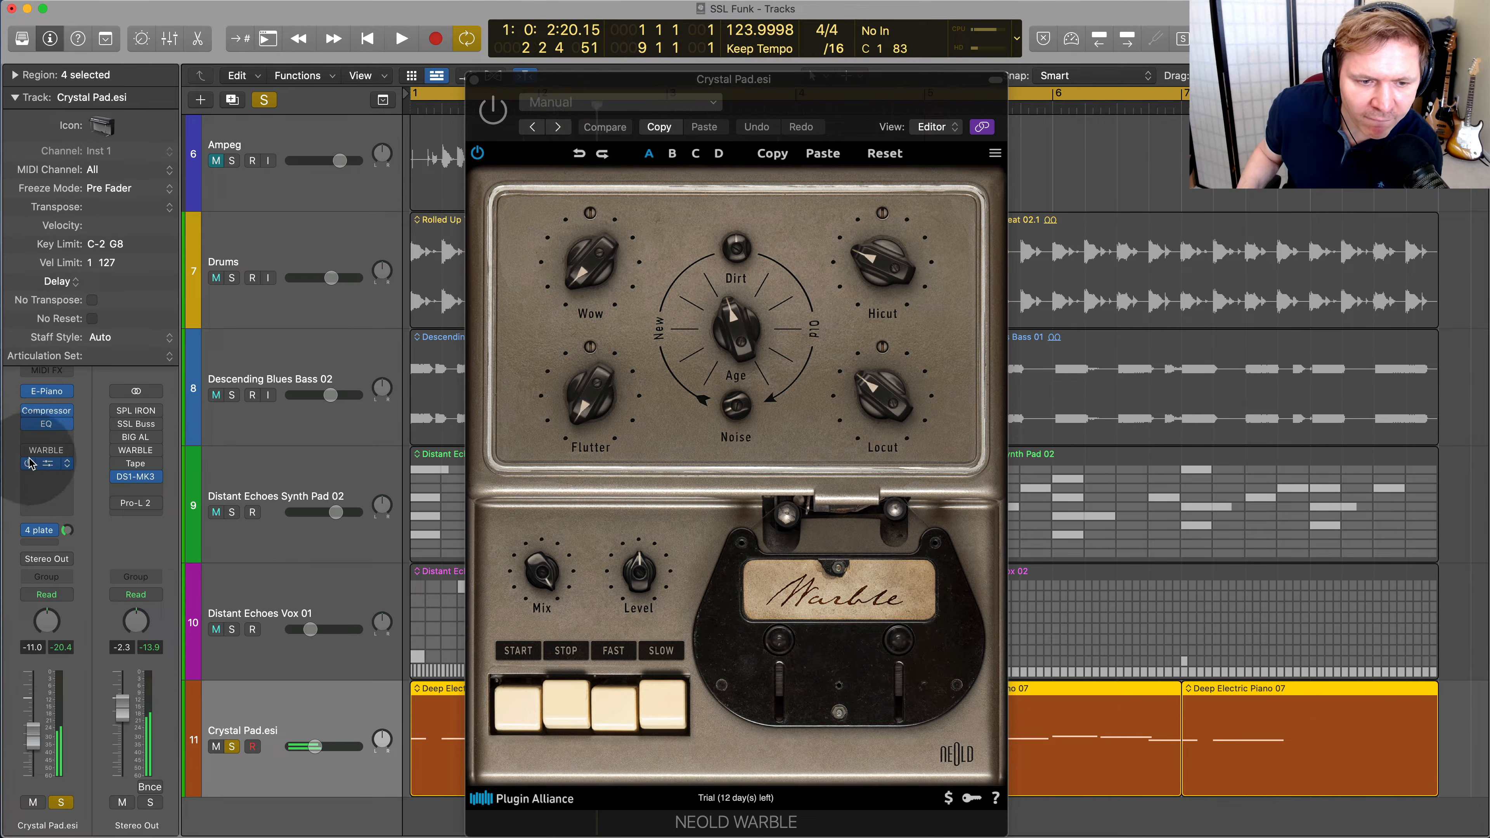
pyautogui.click(474, 78)
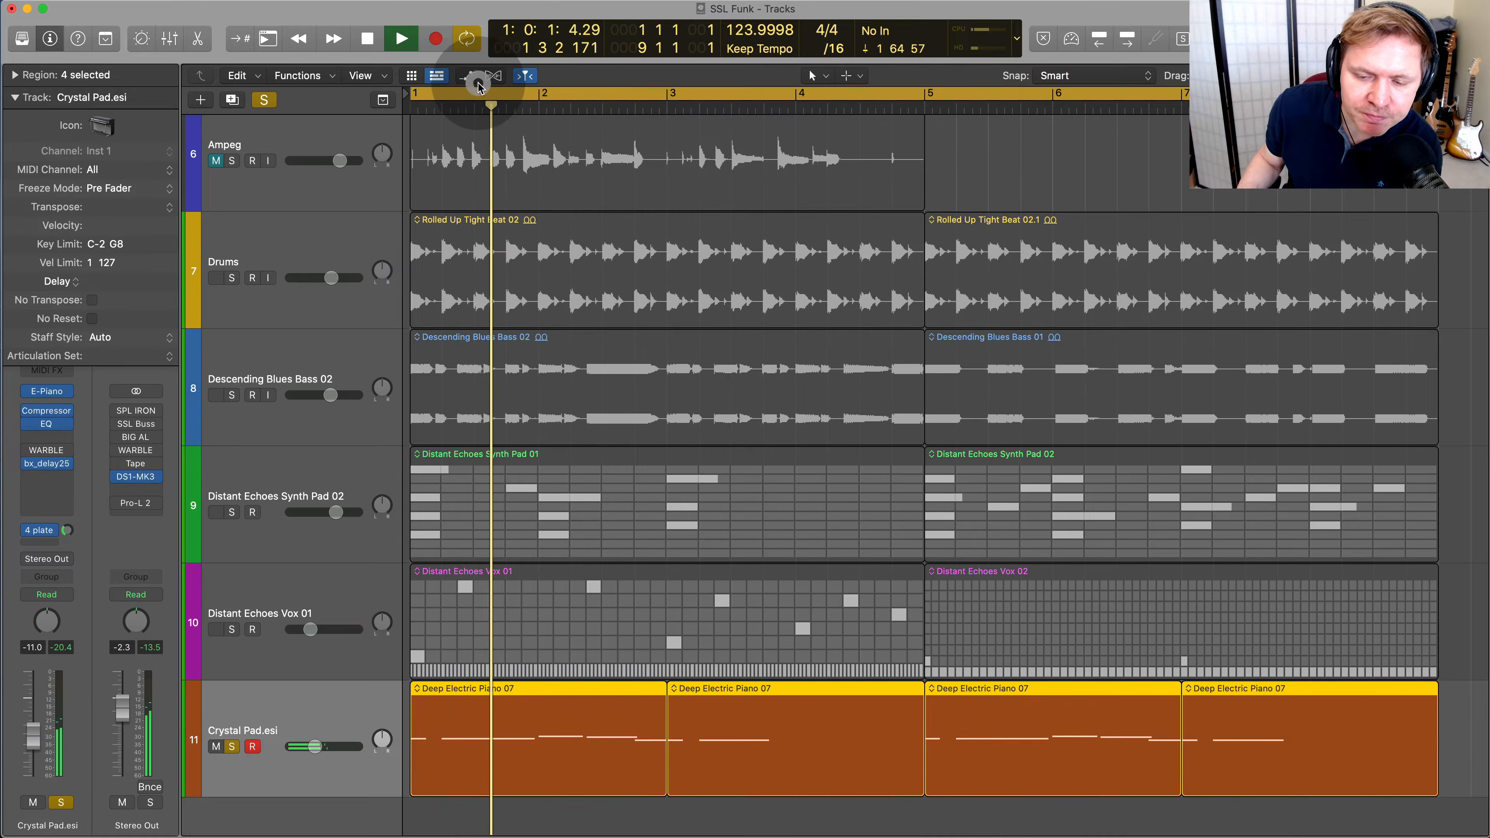
pyautogui.click(51, 453)
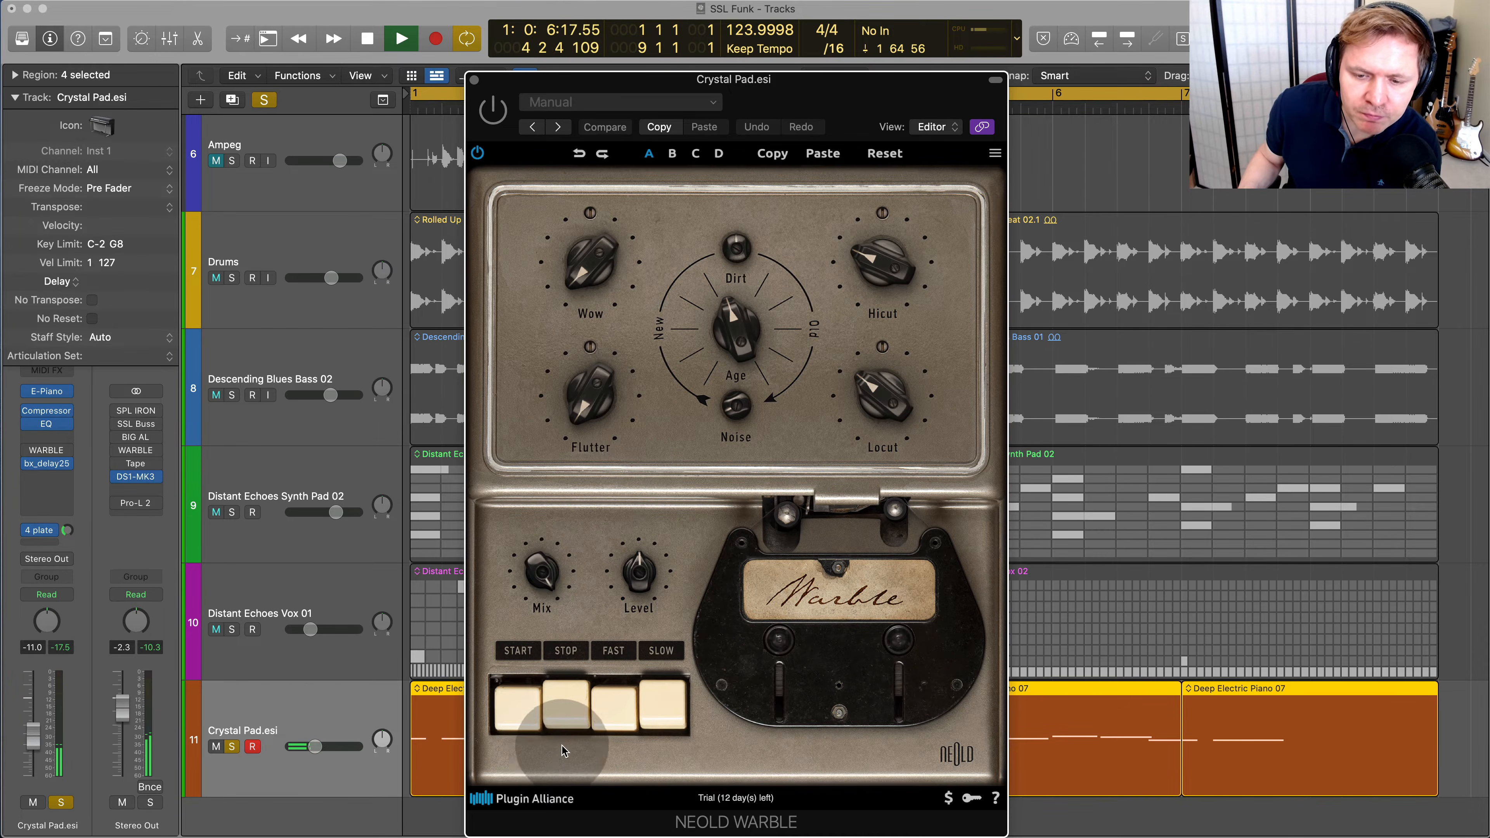
pyautogui.click(495, 111)
pyautogui.press('space')
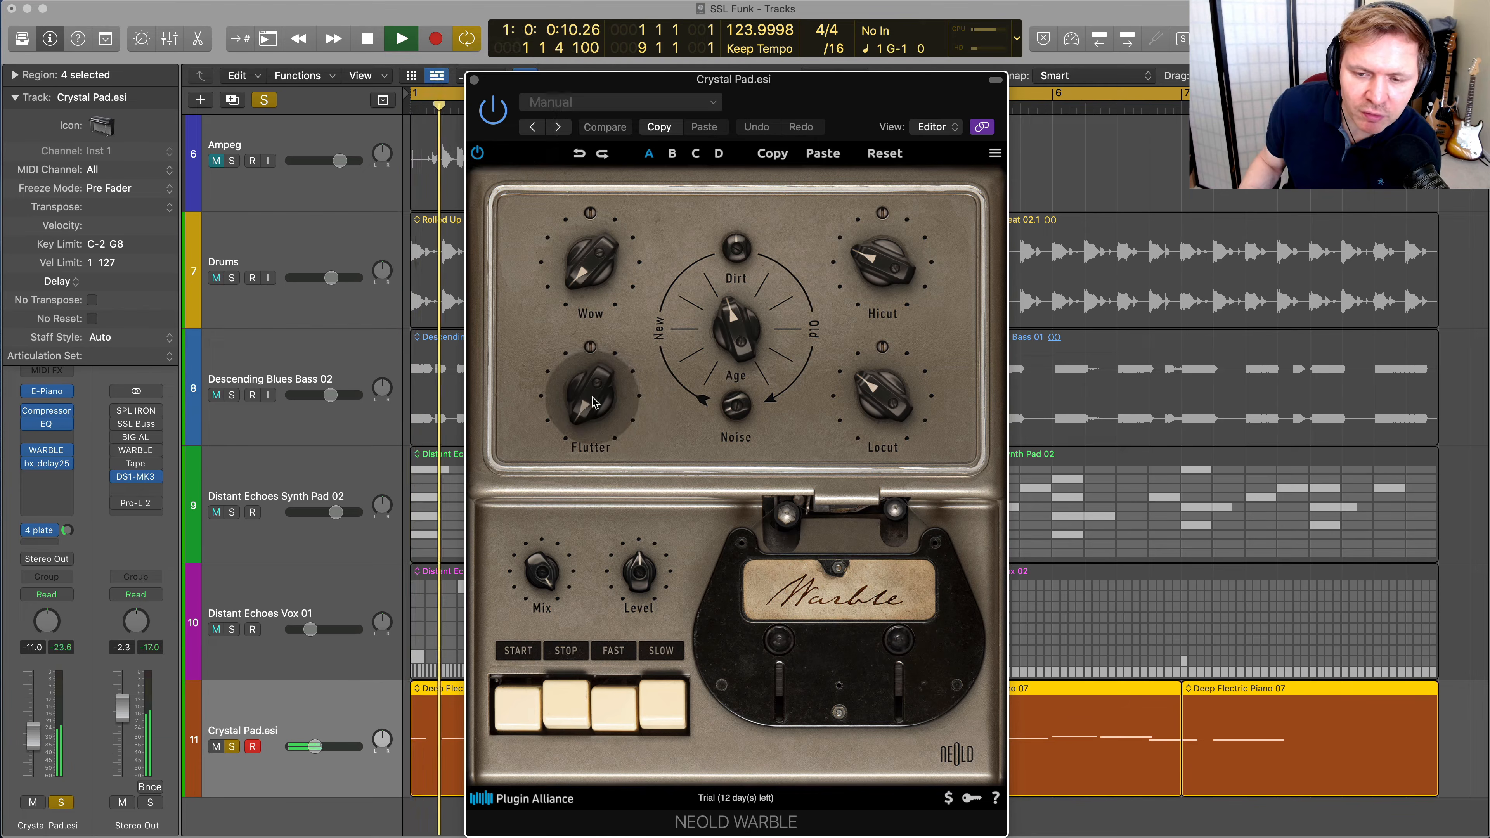
# Adjust the Crystal Pad WARBLE's Flutter, Wow and Dirt, and set its Age to about 50.7 %
pyautogui.moveTo(594, 404); pyautogui.dragTo(554, 367)
pyautogui.moveTo(596, 258); pyautogui.dragTo(588, 210)
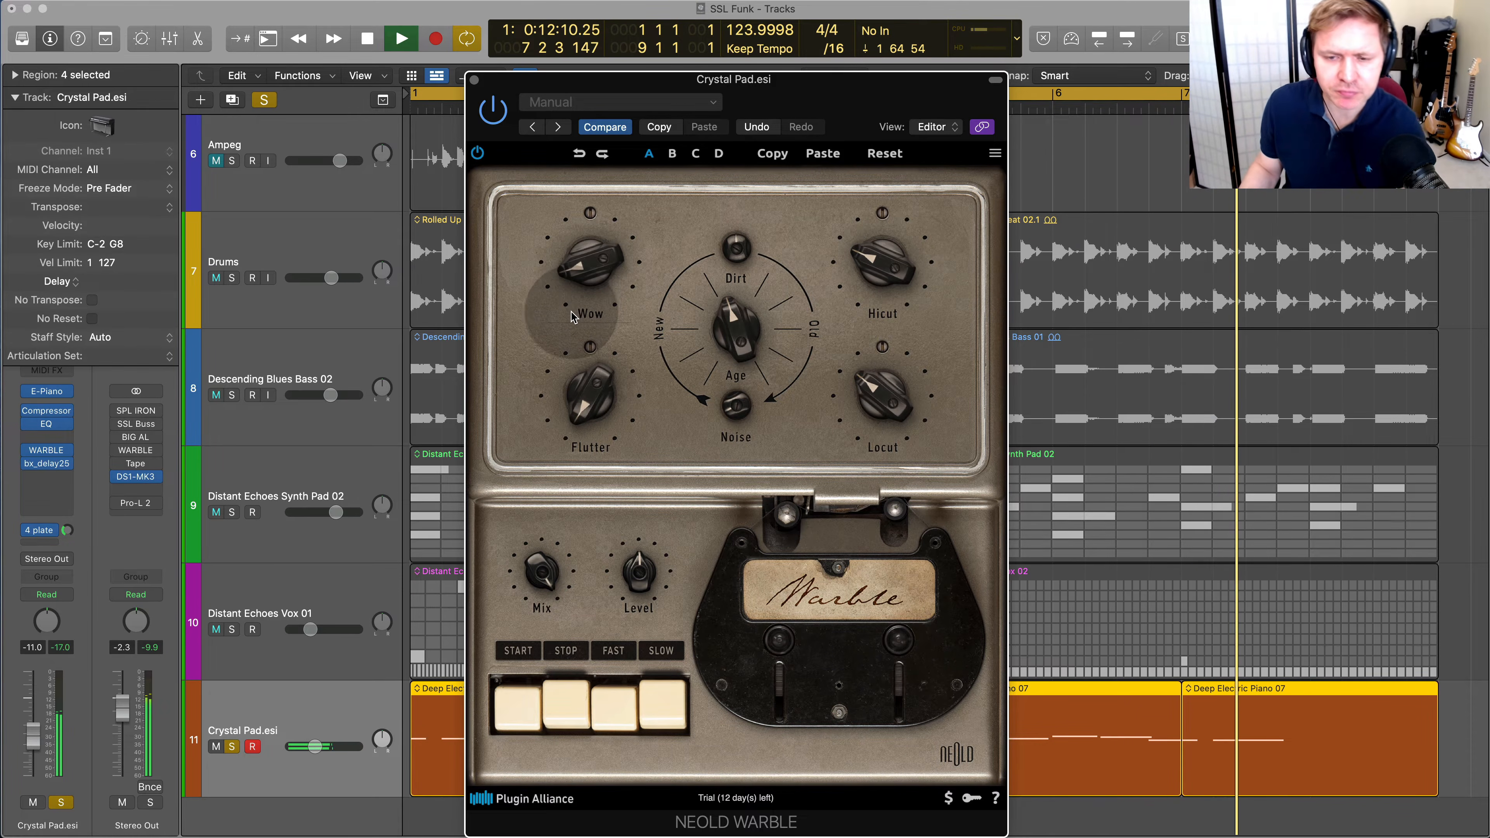
pyautogui.moveTo(589, 286); pyautogui.dragTo(589, 276)
pyautogui.moveTo(743, 251)
pyautogui.mouseDown()
pyautogui.moveTo(744, 229)
pyautogui.moveTo(743, 246)
pyautogui.mouseUp()
pyautogui.moveTo(744, 334); pyautogui.dragTo(743, 331)
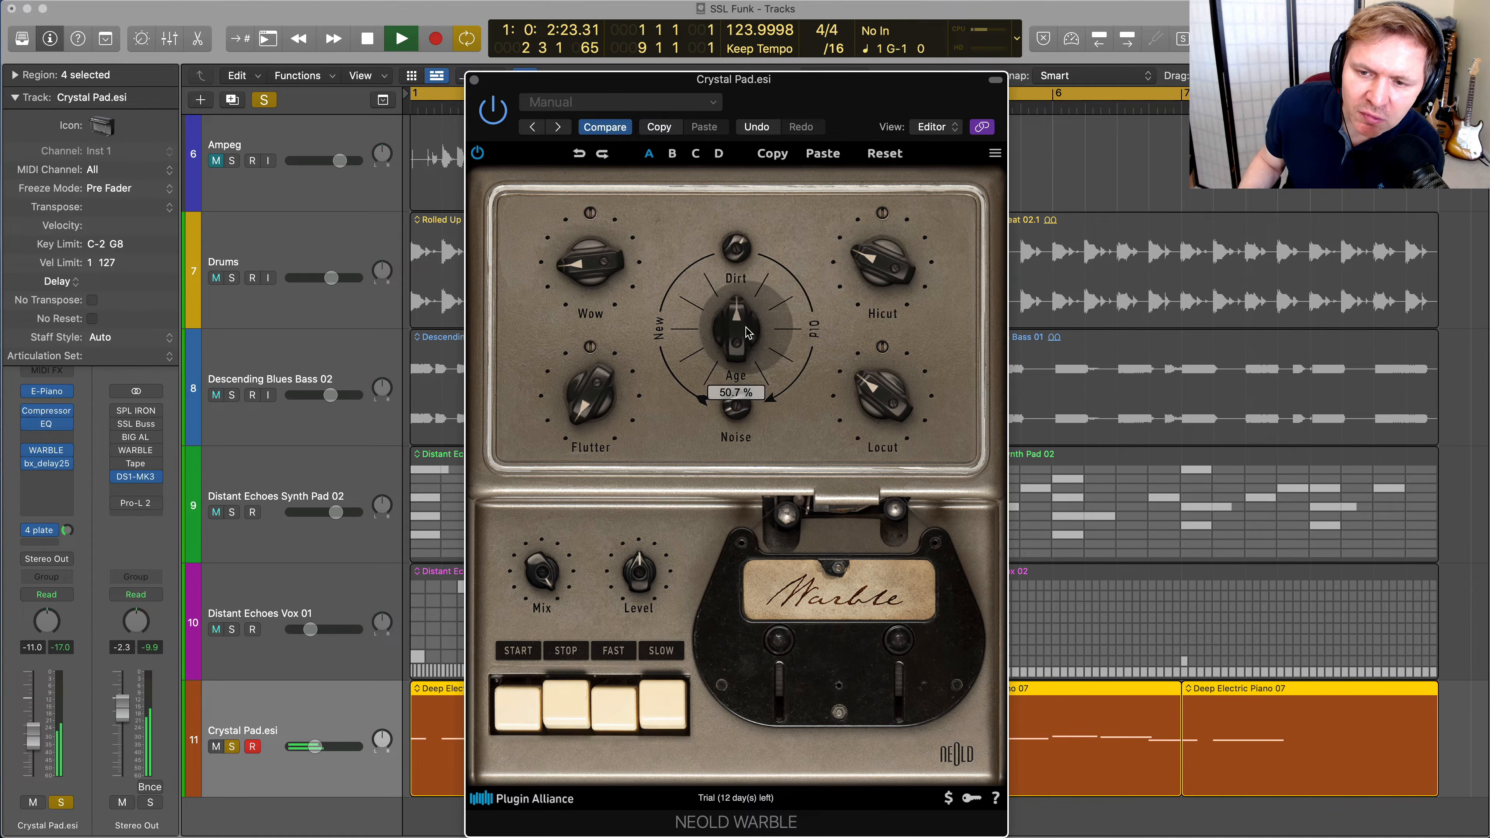
# Raise the Crystal Pad WARBLE's Locut, adjust its Wow speed and Flutter depth, and lower its Mix
pyautogui.moveTo(883, 394); pyautogui.dragTo(882, 327)
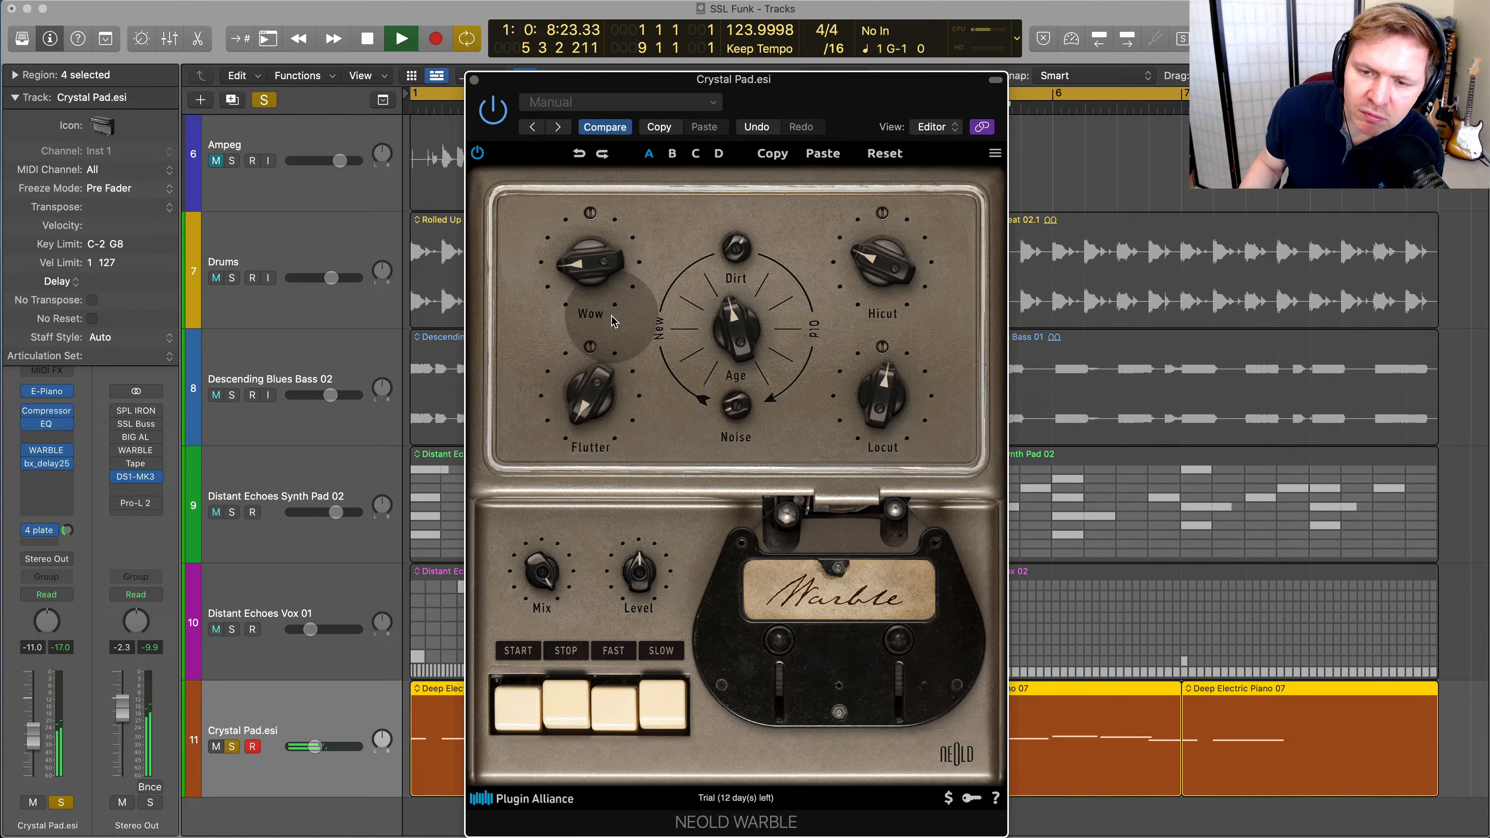
pyautogui.moveTo(590, 213); pyautogui.dragTo(589, 245)
pyautogui.moveTo(588, 395)
pyautogui.mouseDown()
pyautogui.moveTo(587, 367)
pyautogui.moveTo(587, 390)
pyautogui.mouseUp()
pyautogui.moveTo(552, 582); pyautogui.dragTo(514, 685)
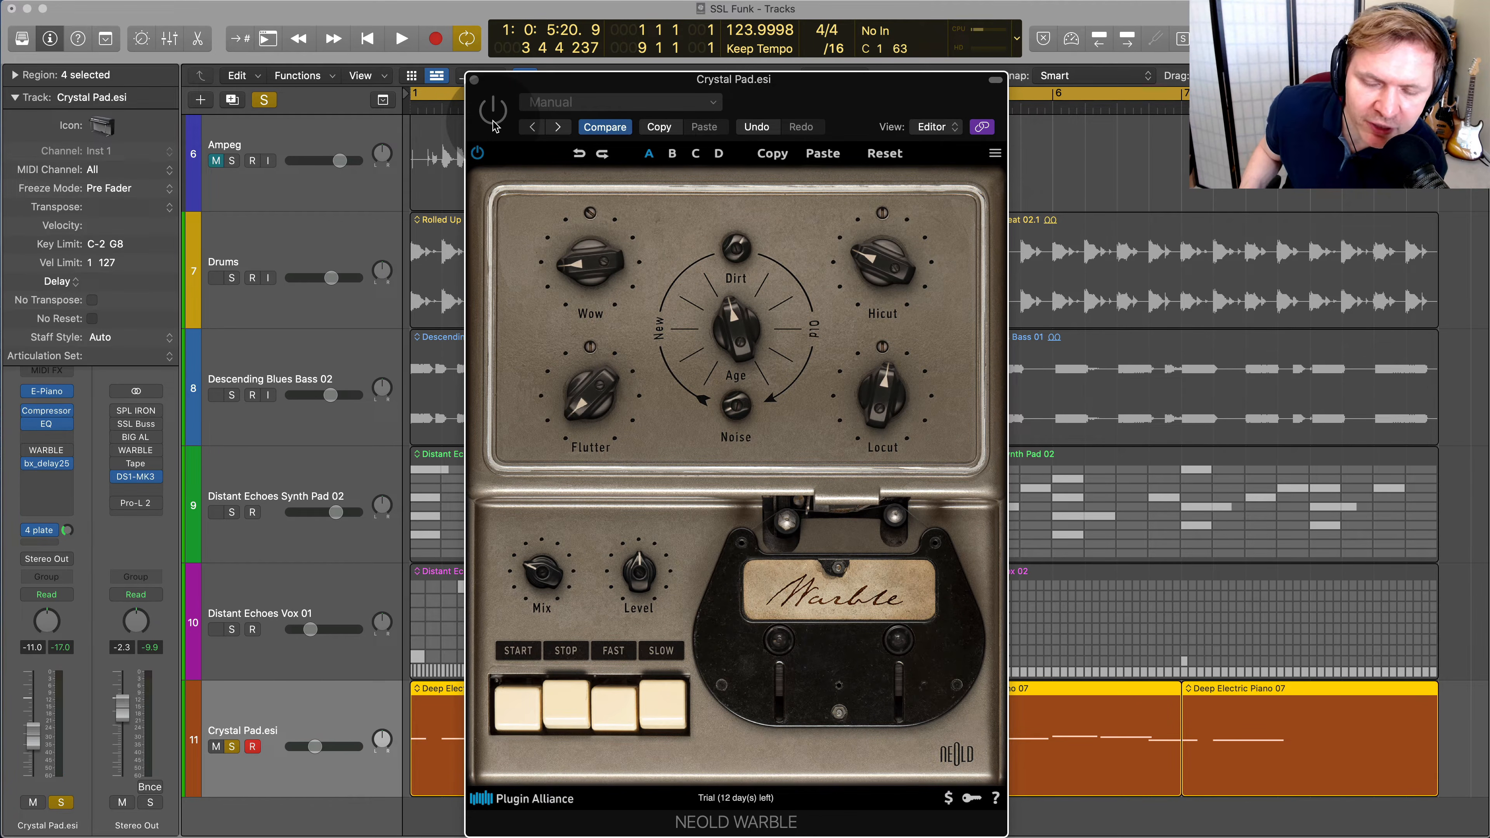
# Compare Crystal Pad with WARBLE bypassed and enabled, move the plug-in window off the tracks, and stop playback
pyautogui.press('space')
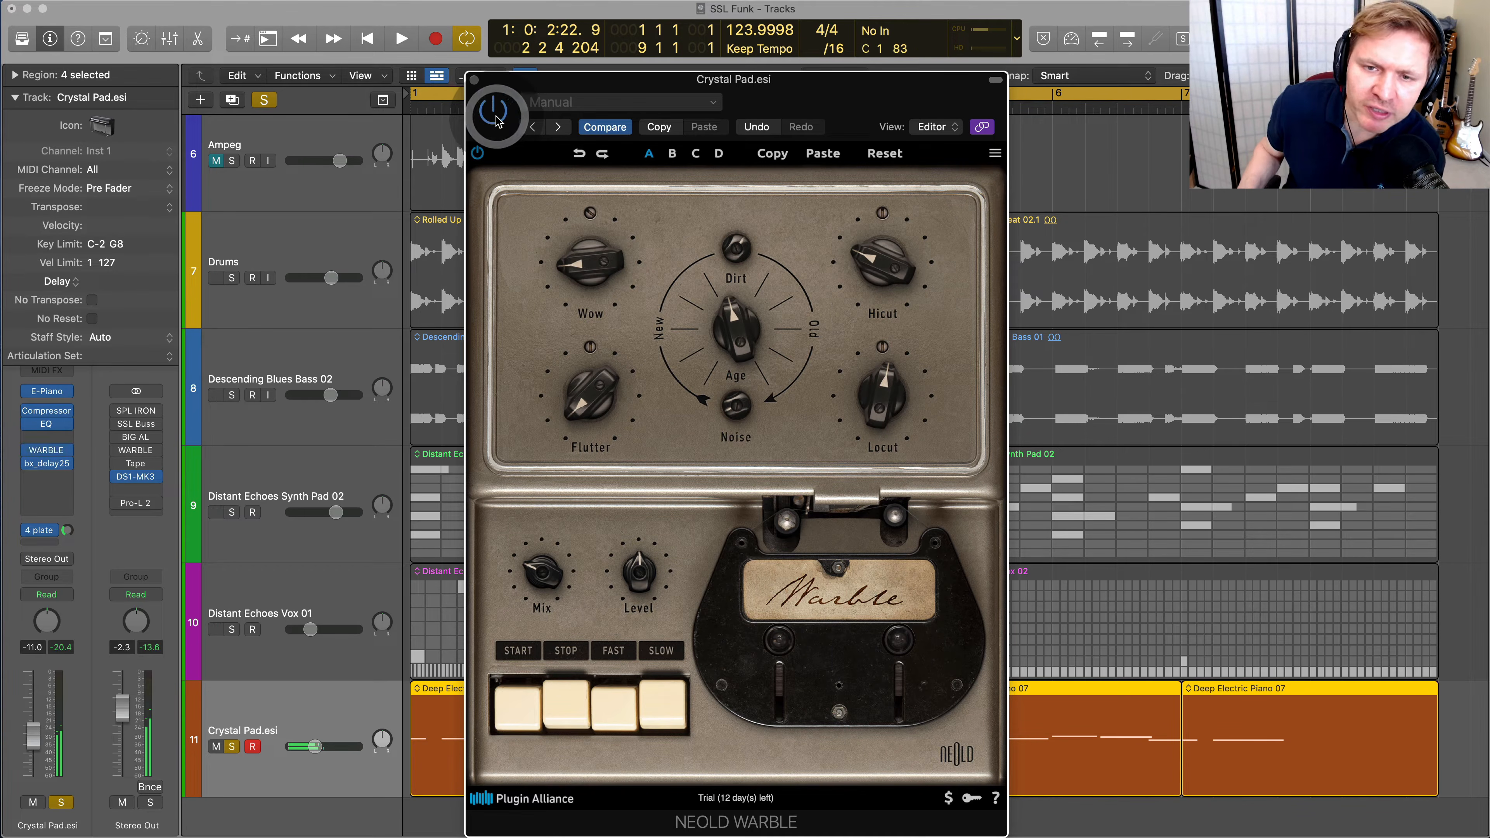
pyautogui.press('space')
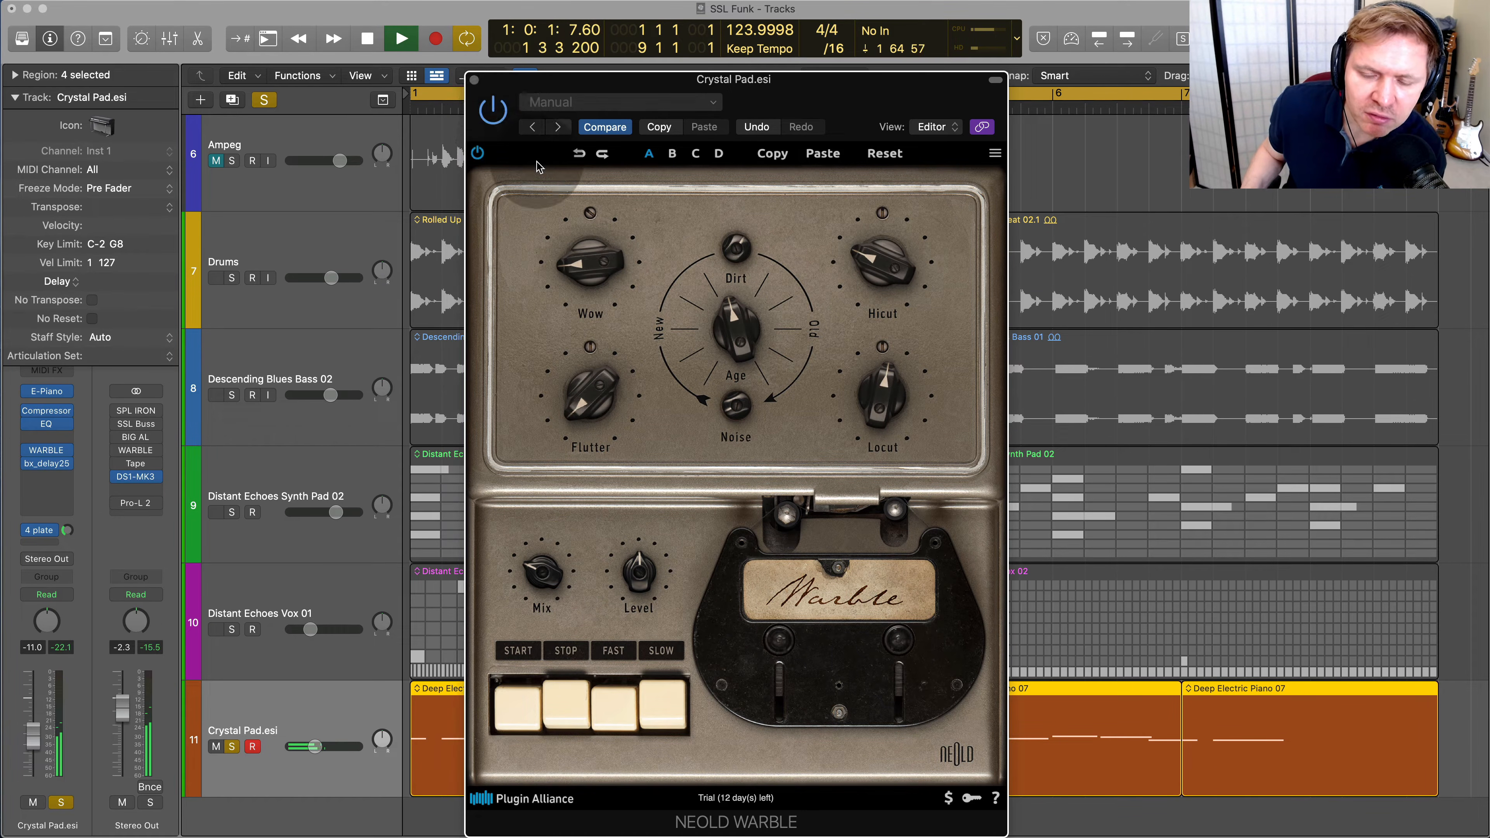
pyautogui.moveTo(730, 86); pyautogui.dragTo(1090, 86)
pyautogui.press('space')
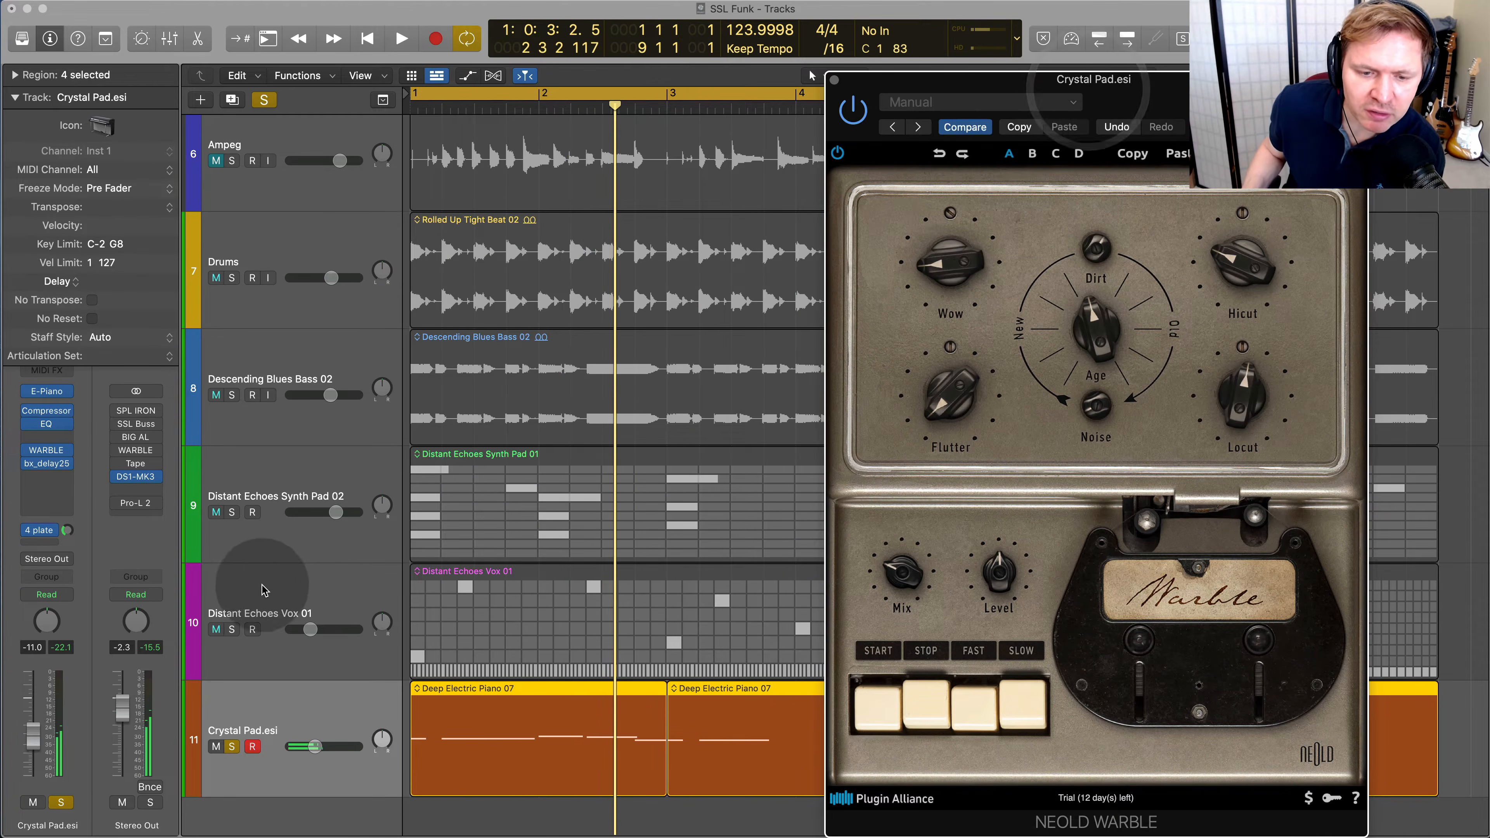
# Solo the vox, synth pad and bass tracks alongside Crystal Pad.esi and play them together
pyautogui.click(235, 629)
pyautogui.click(274, 593)
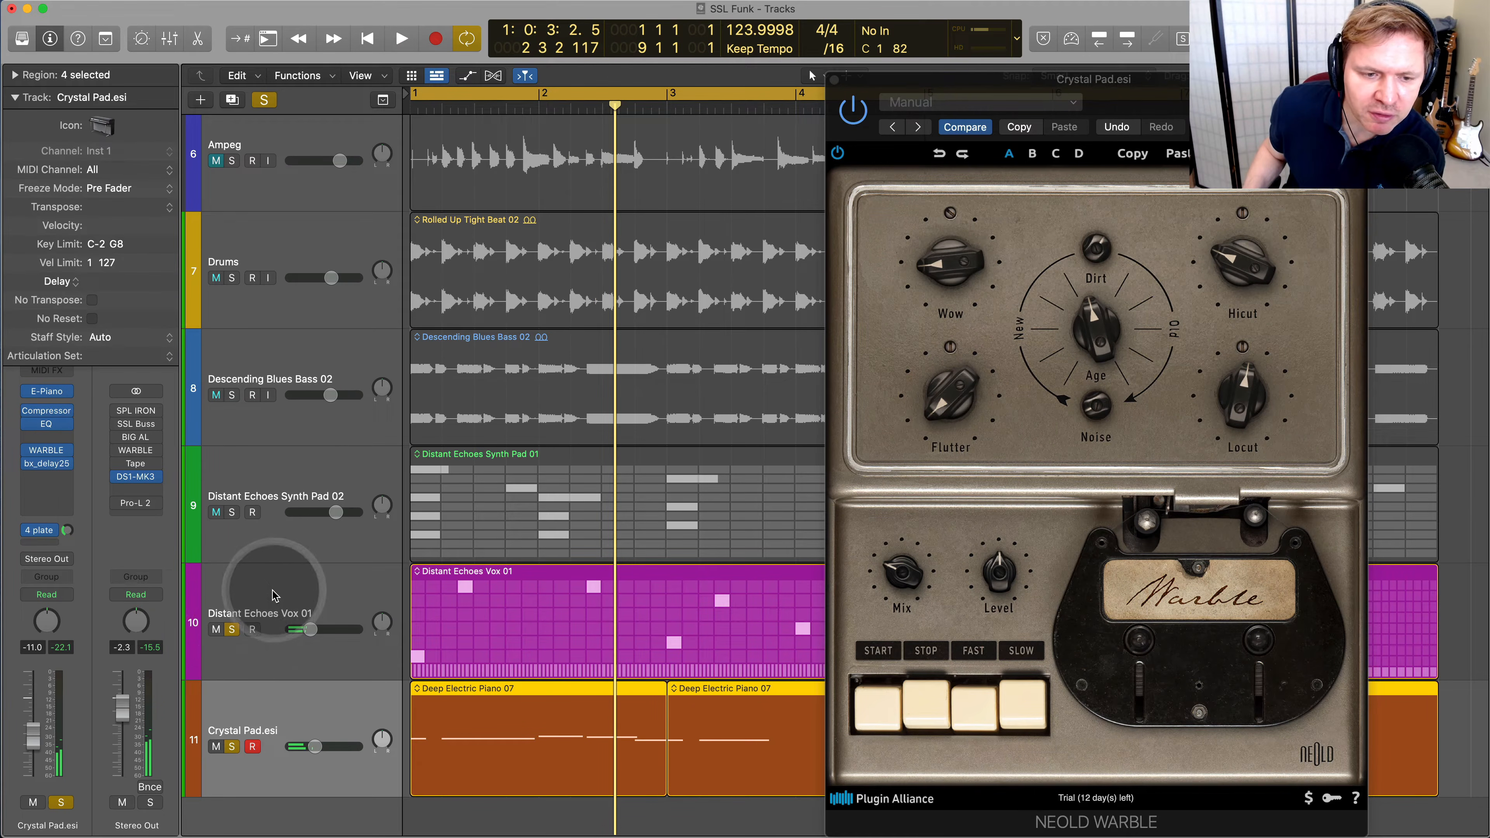
pyautogui.click(272, 461)
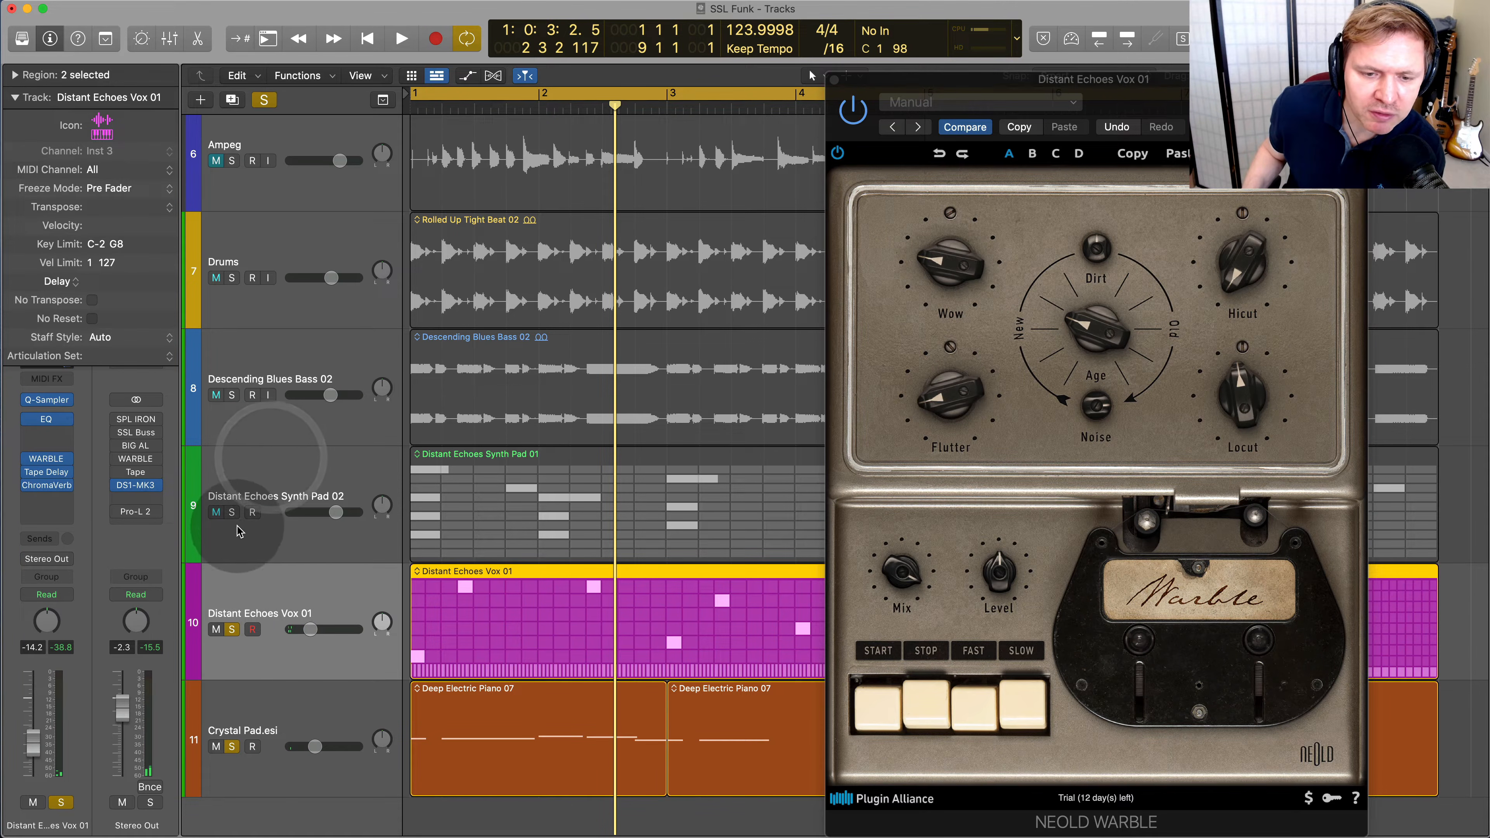
pyautogui.click(233, 513)
pyautogui.press('space')
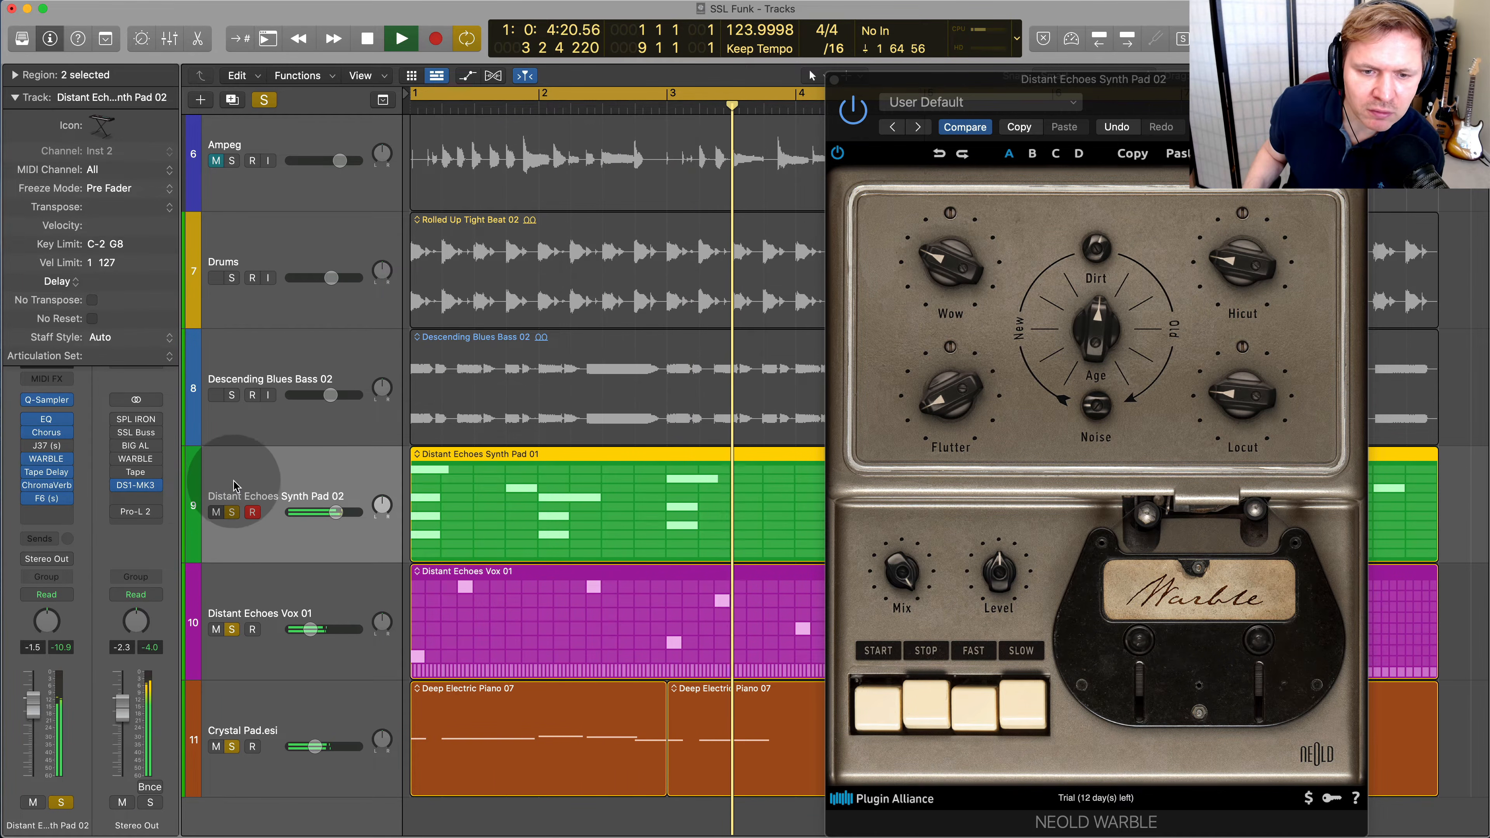
pyautogui.click(232, 395)
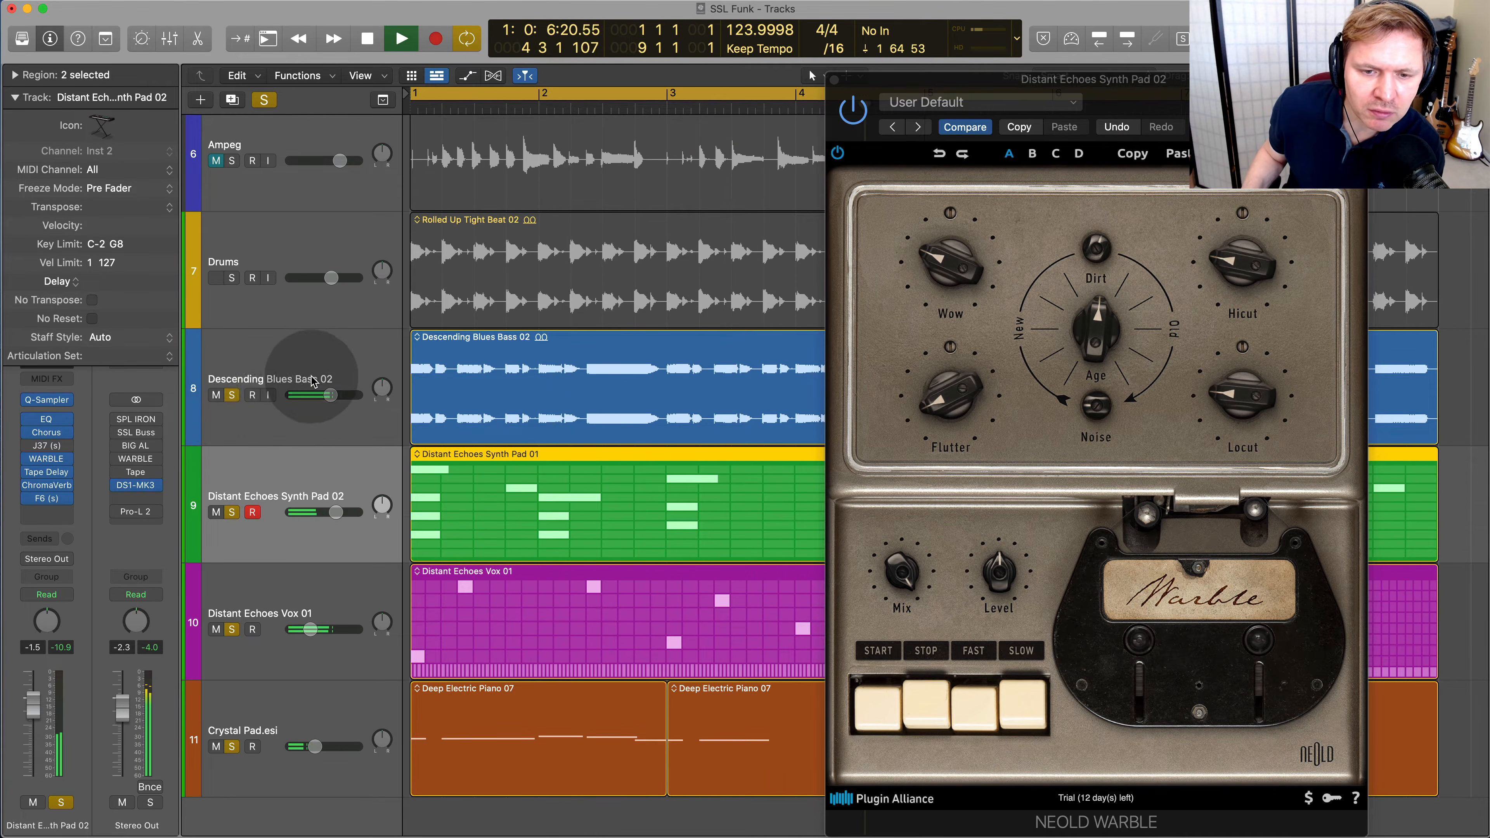
# Lower the Distant Echoes Synth Pad 02 volume to -4.4 dB and solo the Drums track
pyautogui.moveTo(335, 513); pyautogui.dragTo(331, 513)
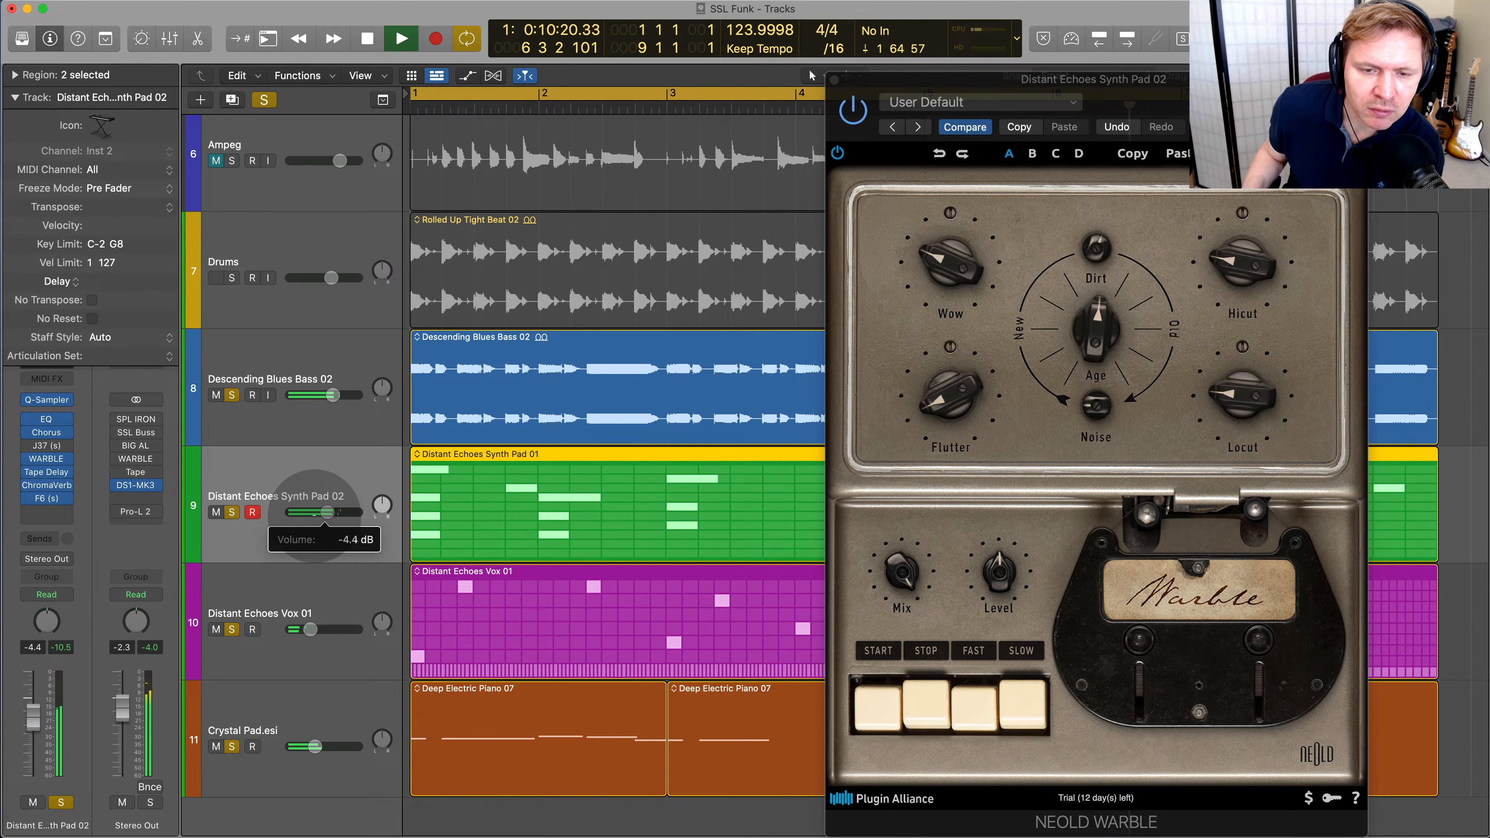
pyautogui.click(233, 278)
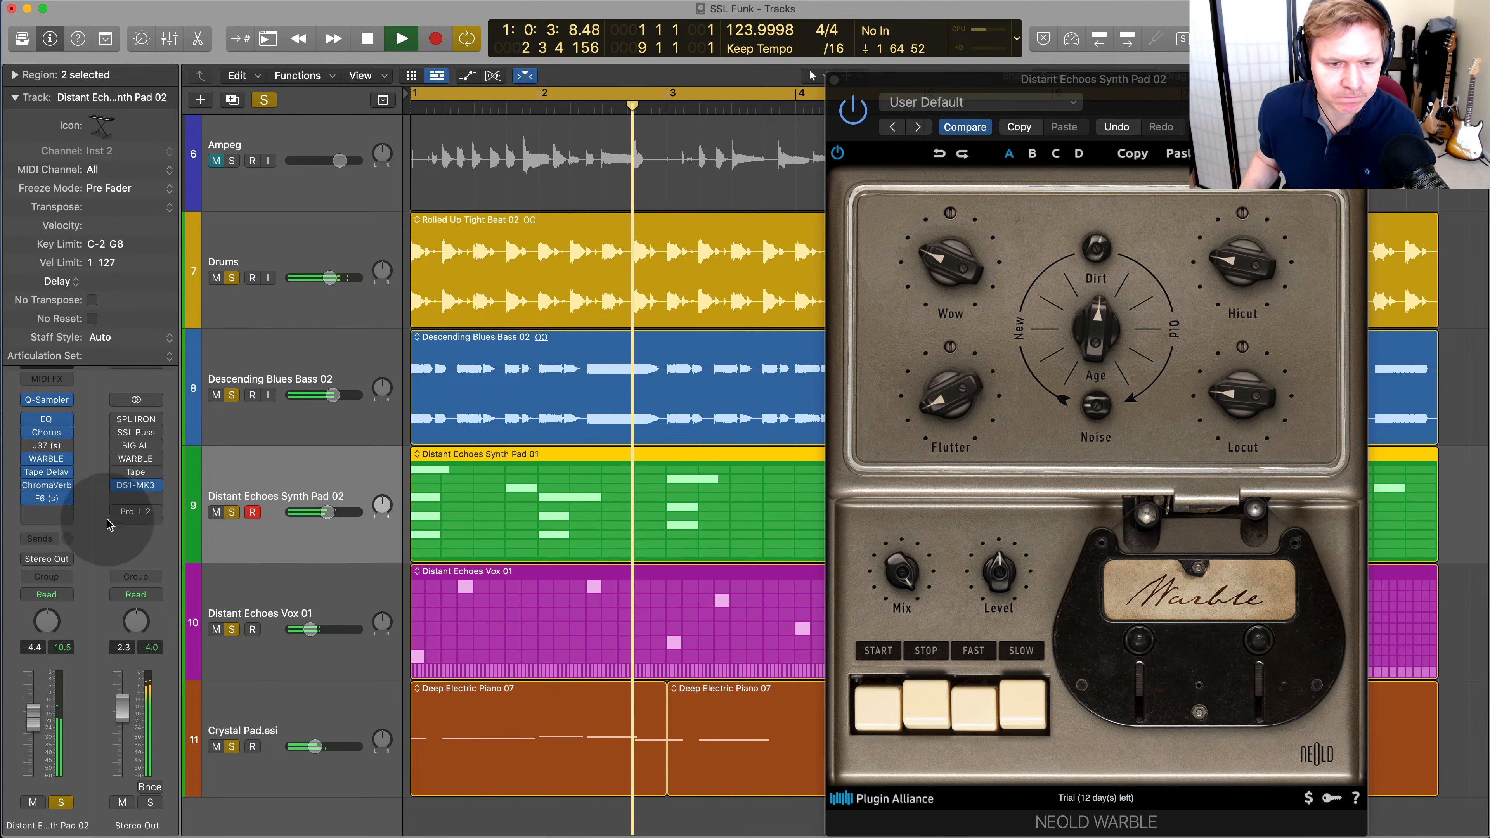
# Open the synth pad's F6 equalizer, move its window clear of the webcam area, and examine the spectrum during playback
pyautogui.click(48, 499)
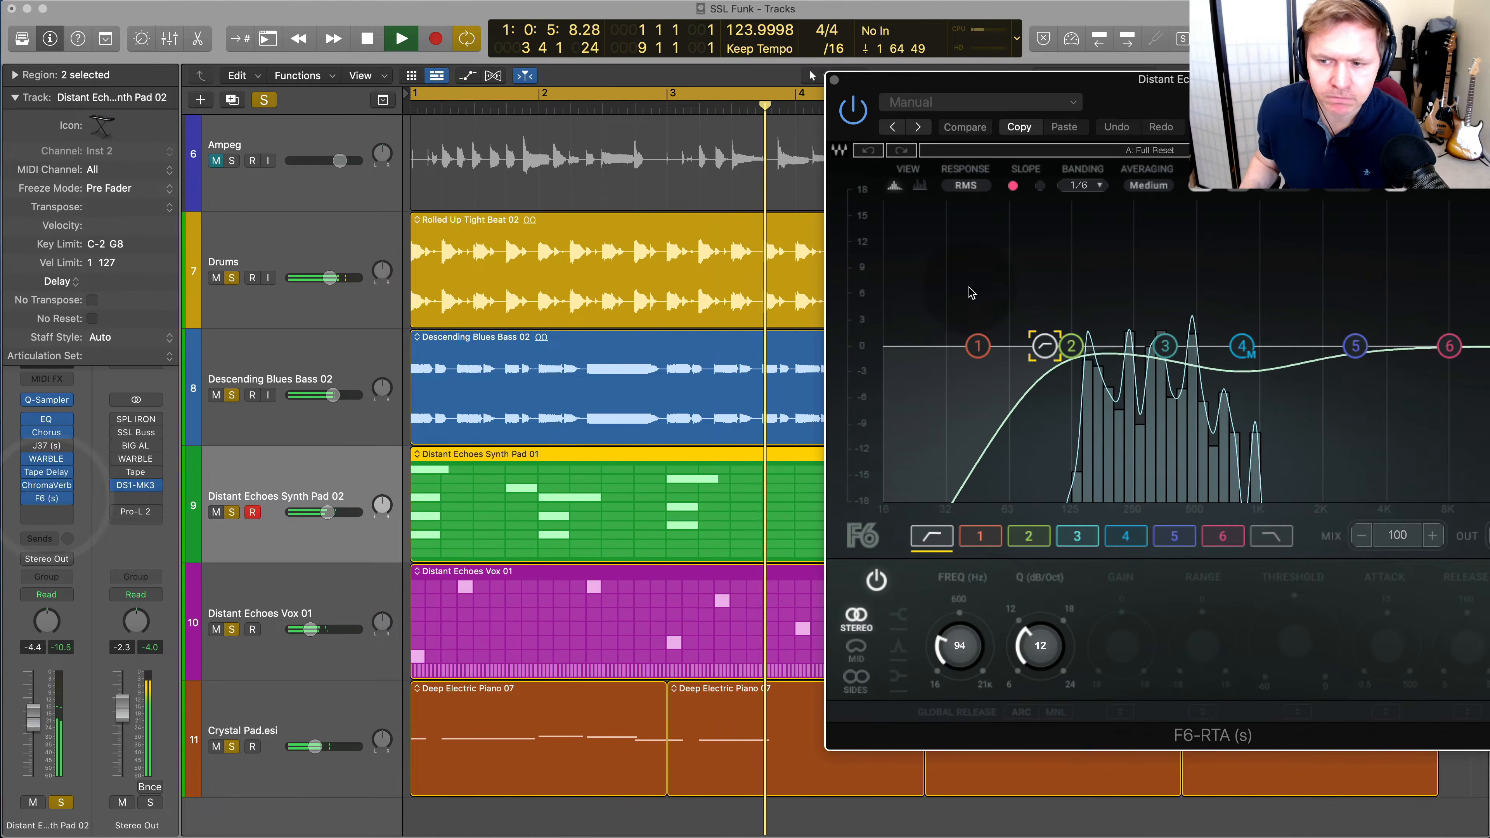
pyautogui.moveTo(1341, 99); pyautogui.dragTo(987, 92)
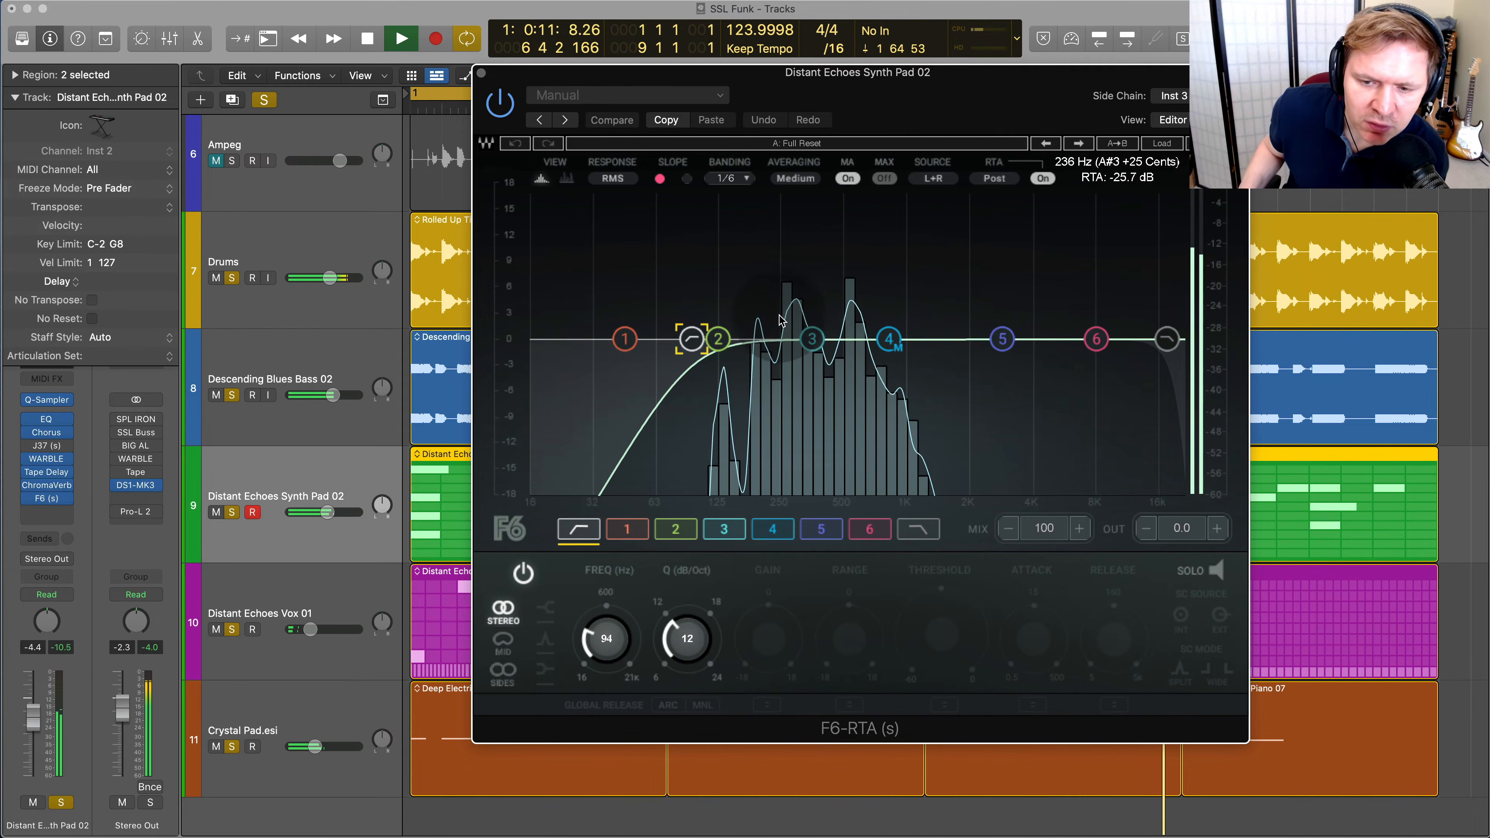
pyautogui.moveTo(867, 88); pyautogui.dragTo(858, 129)
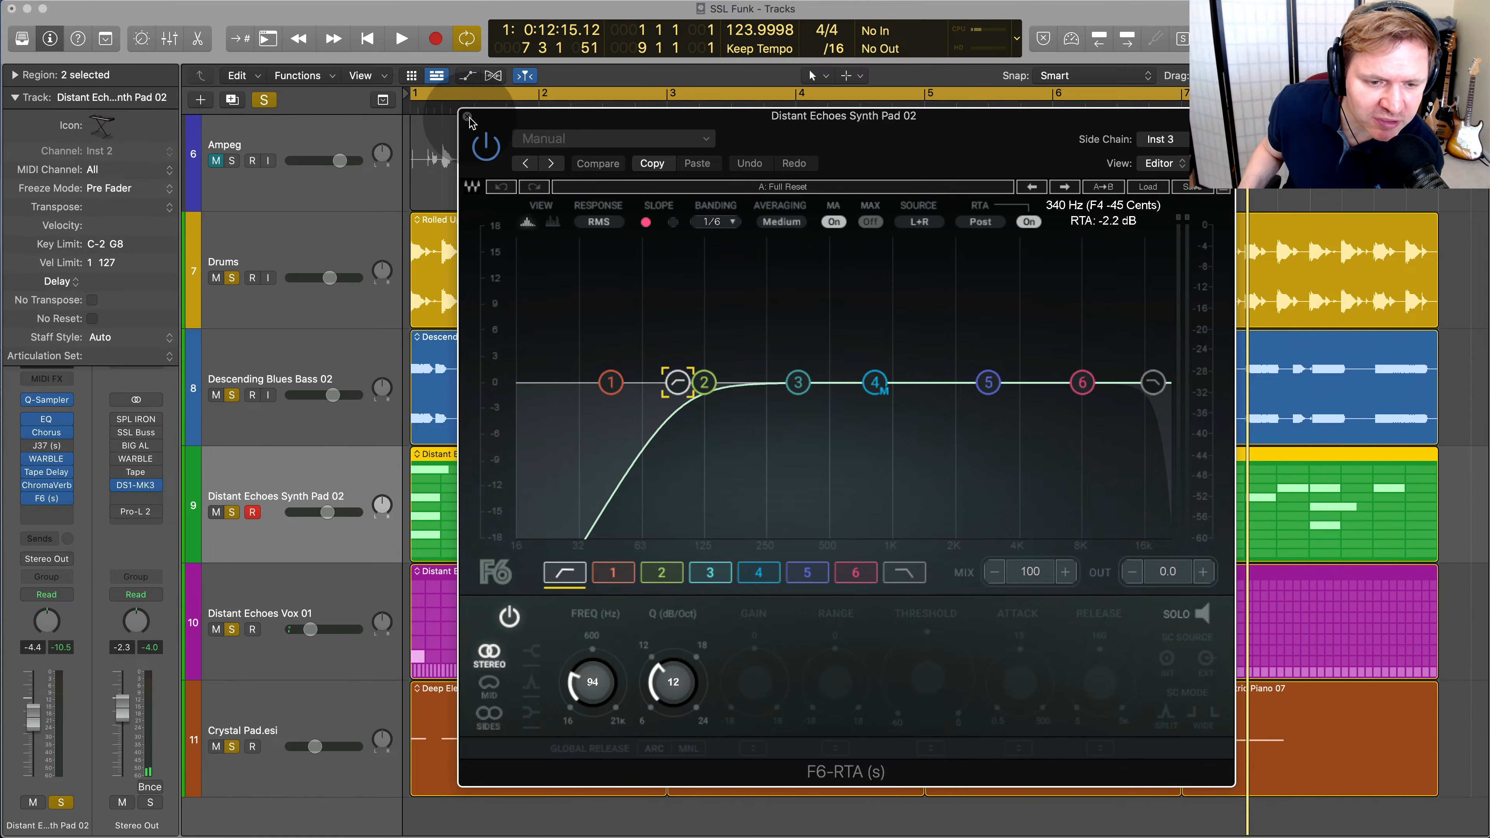
# Open the DS1-MK3 on Stereo Out and compare the playing mix with it bypassed and enabled
pyautogui.click(135, 488)
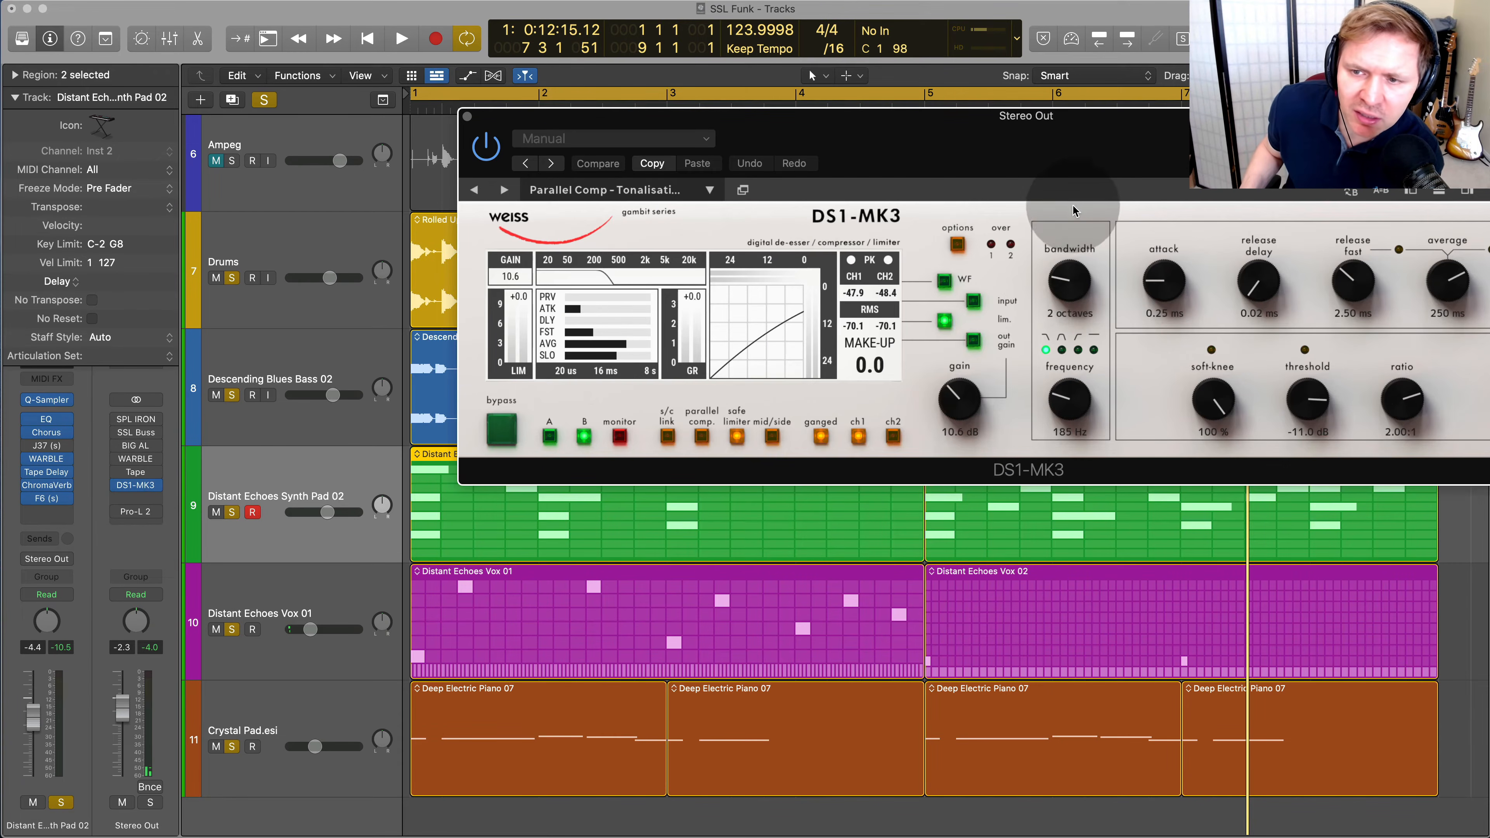
pyautogui.moveTo(1111, 128); pyautogui.dragTo(833, 117)
pyautogui.press('space')
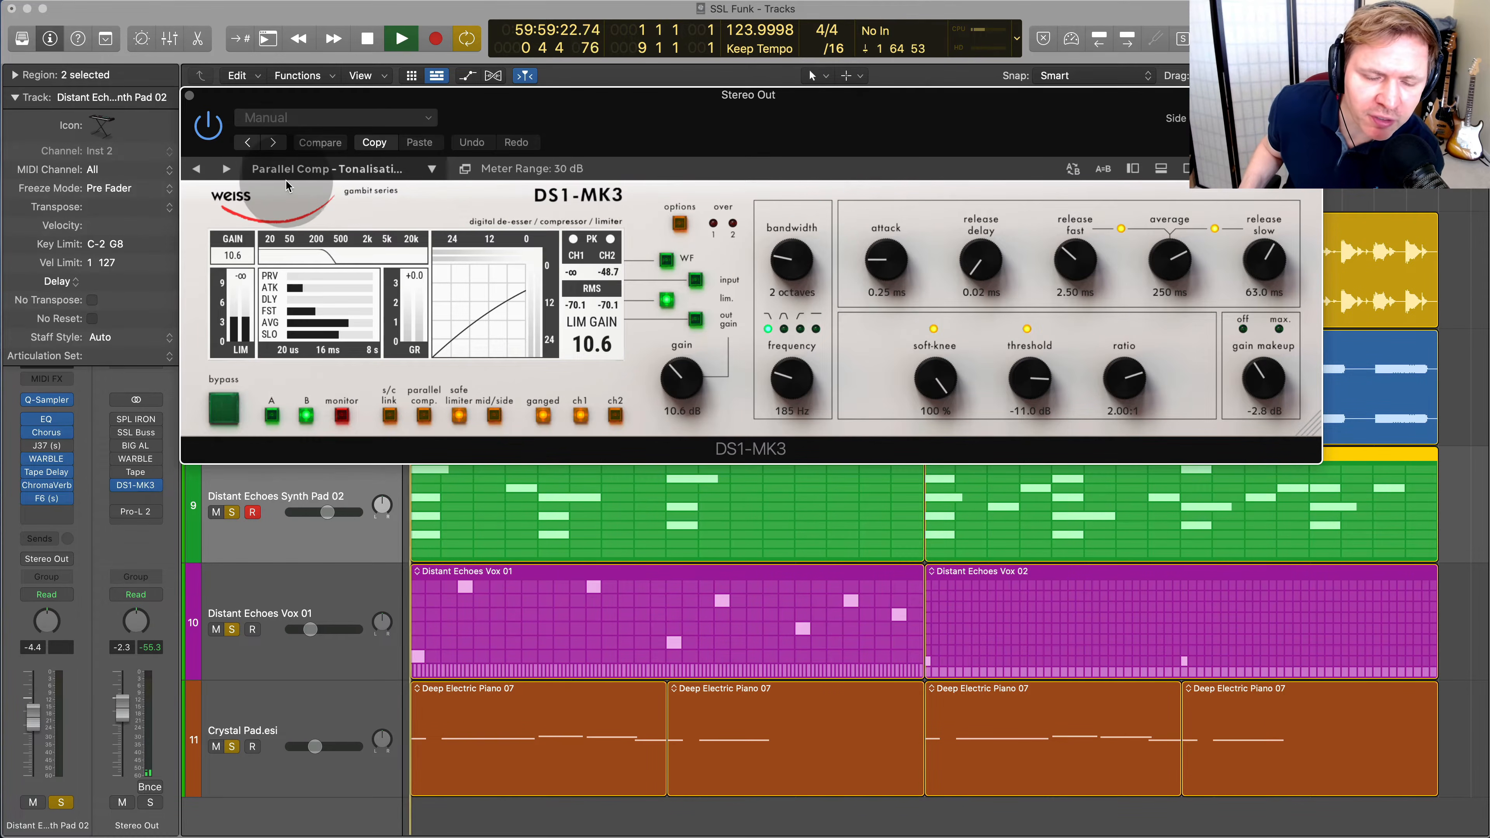
pyautogui.click(212, 130)
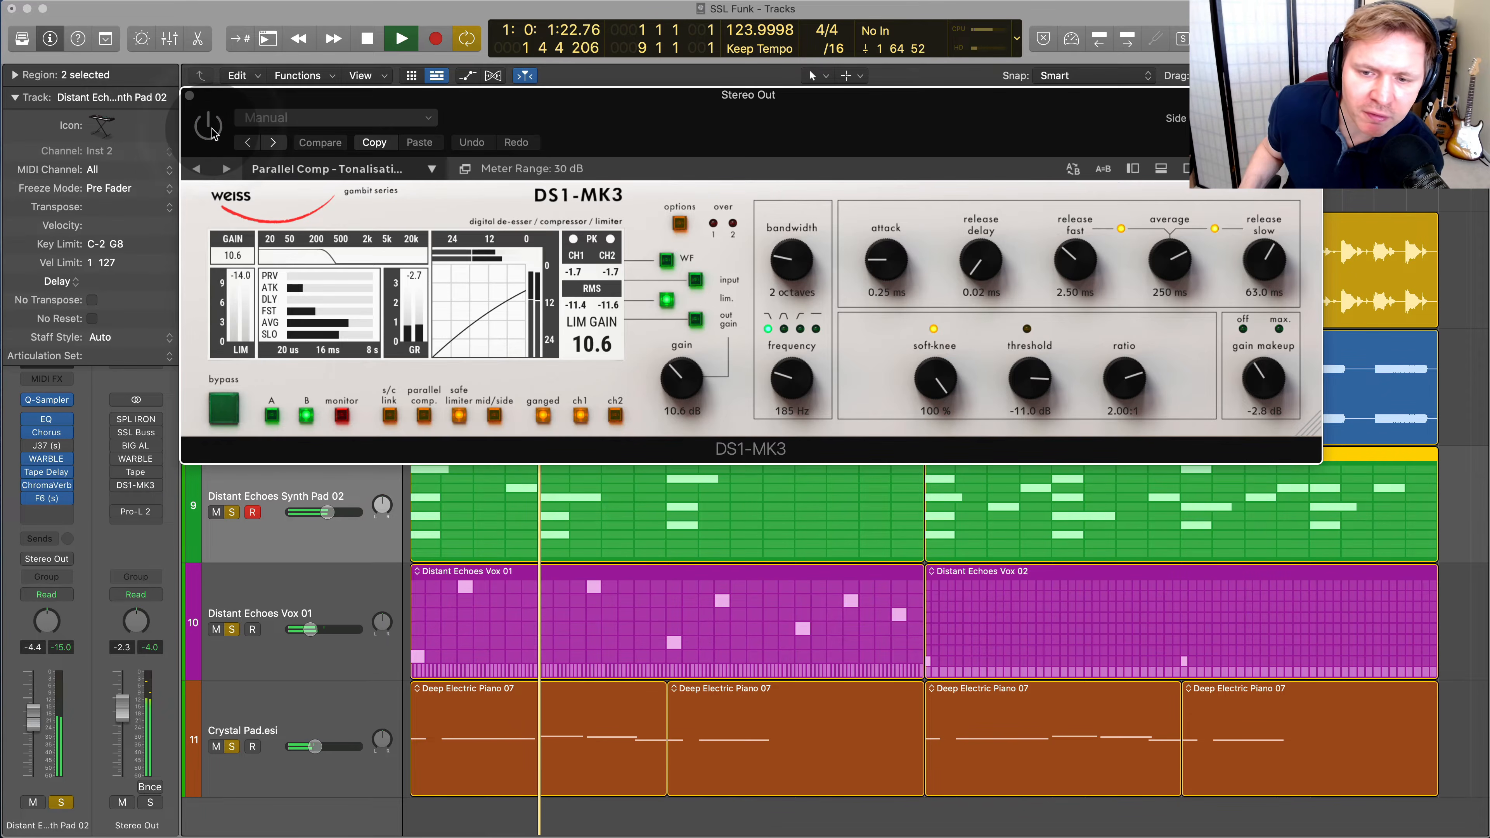
pyautogui.click(213, 130)
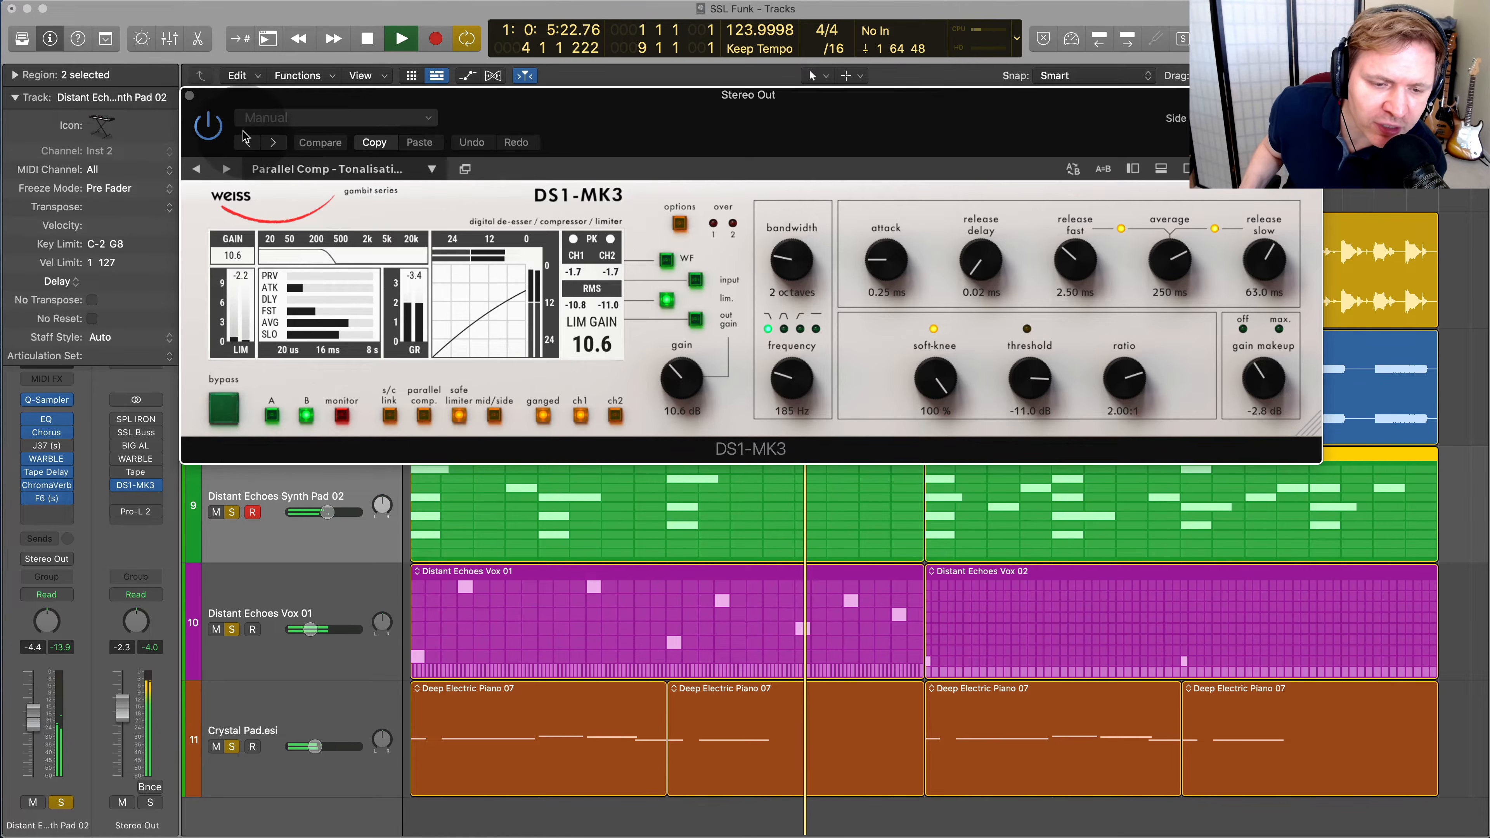
pyautogui.press('space')
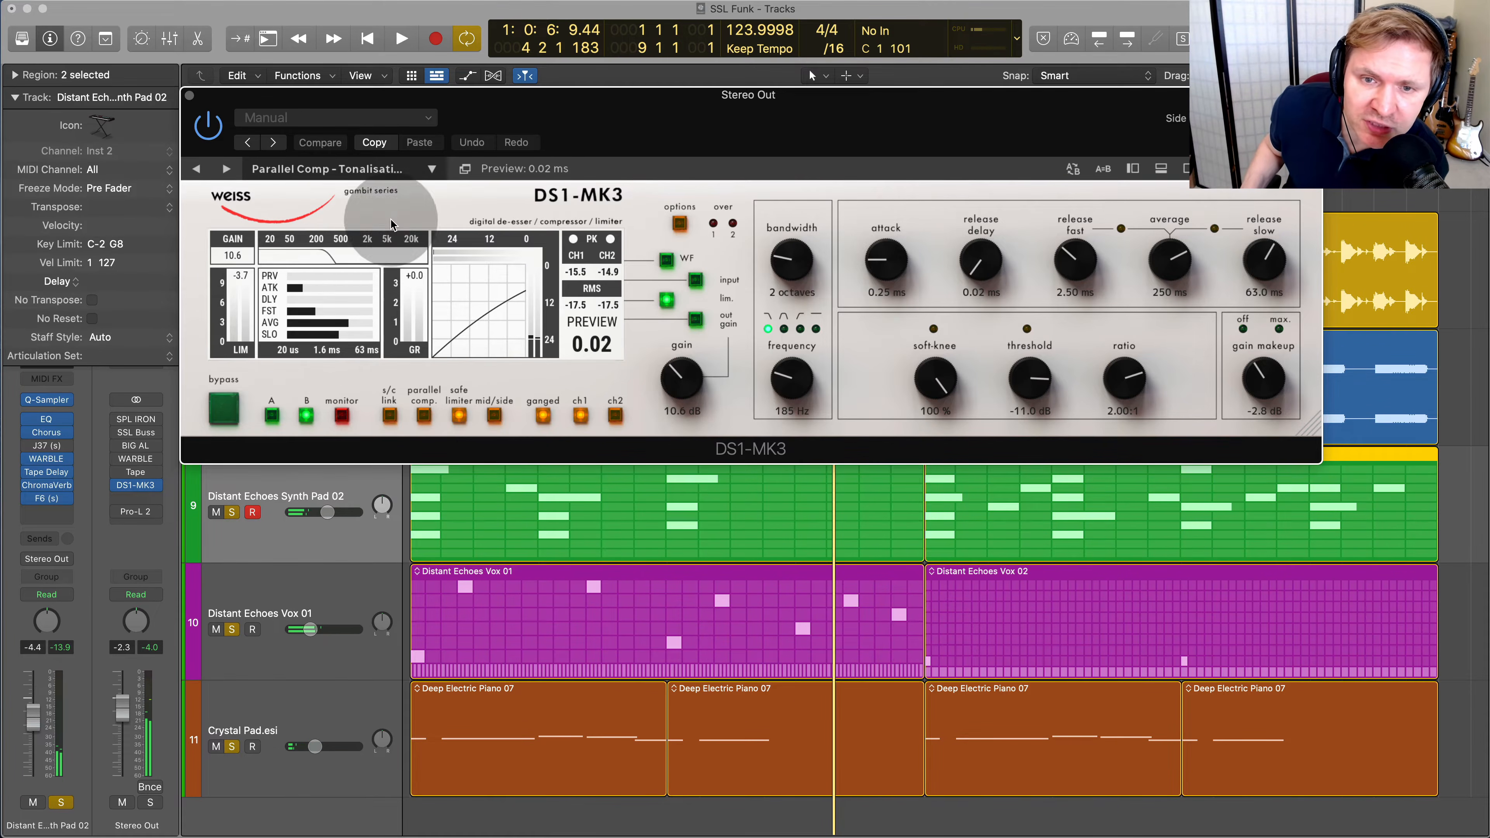
# Reposition and enlarge the DS1-MK3 window to examine its settings, and close it
pyautogui.moveTo(655, 126); pyautogui.dragTo(605, 134)
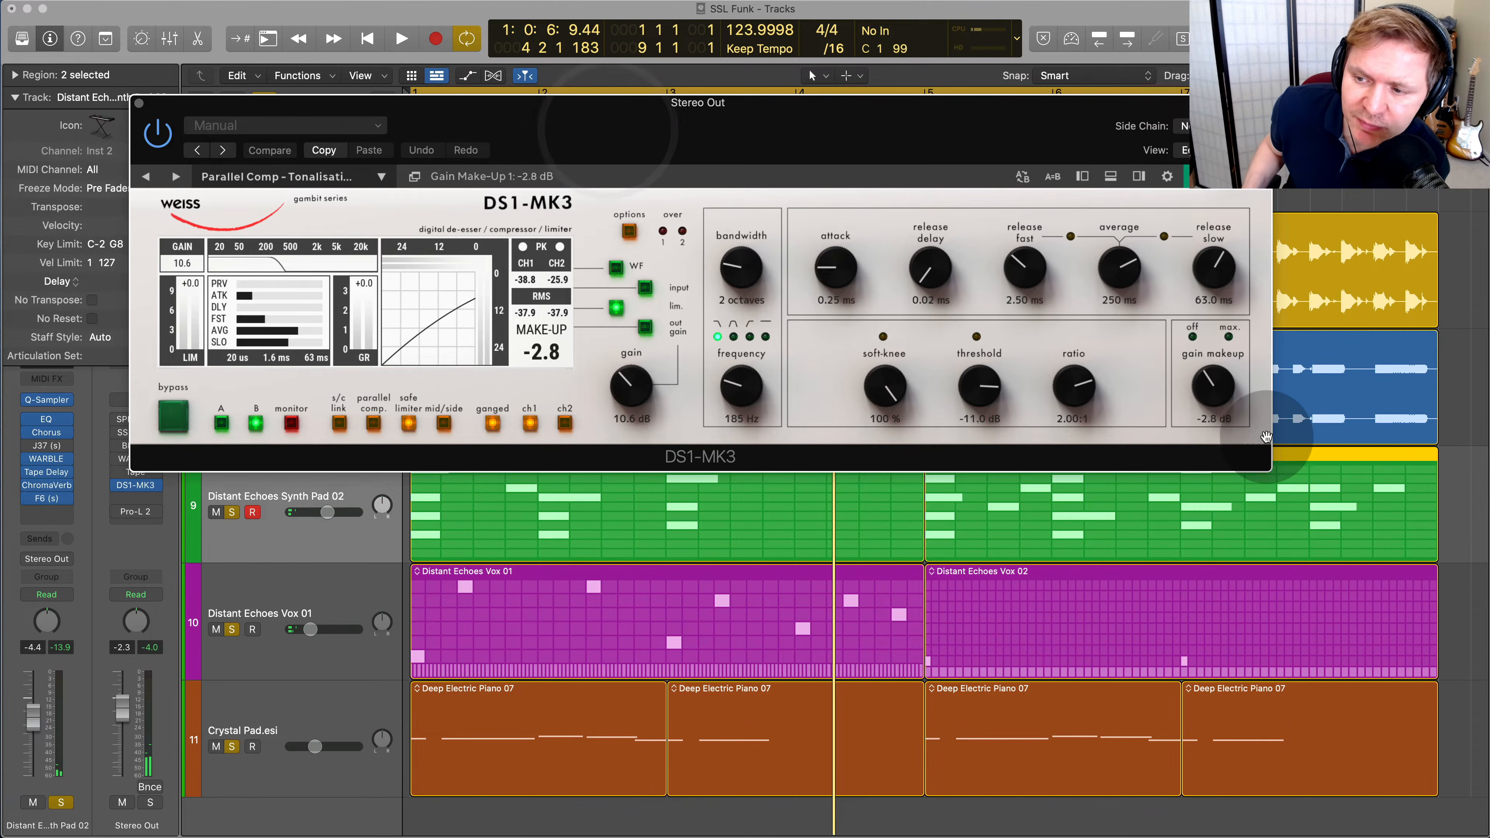
pyautogui.moveTo(1290, 515); pyautogui.dragTo(1353, 621)
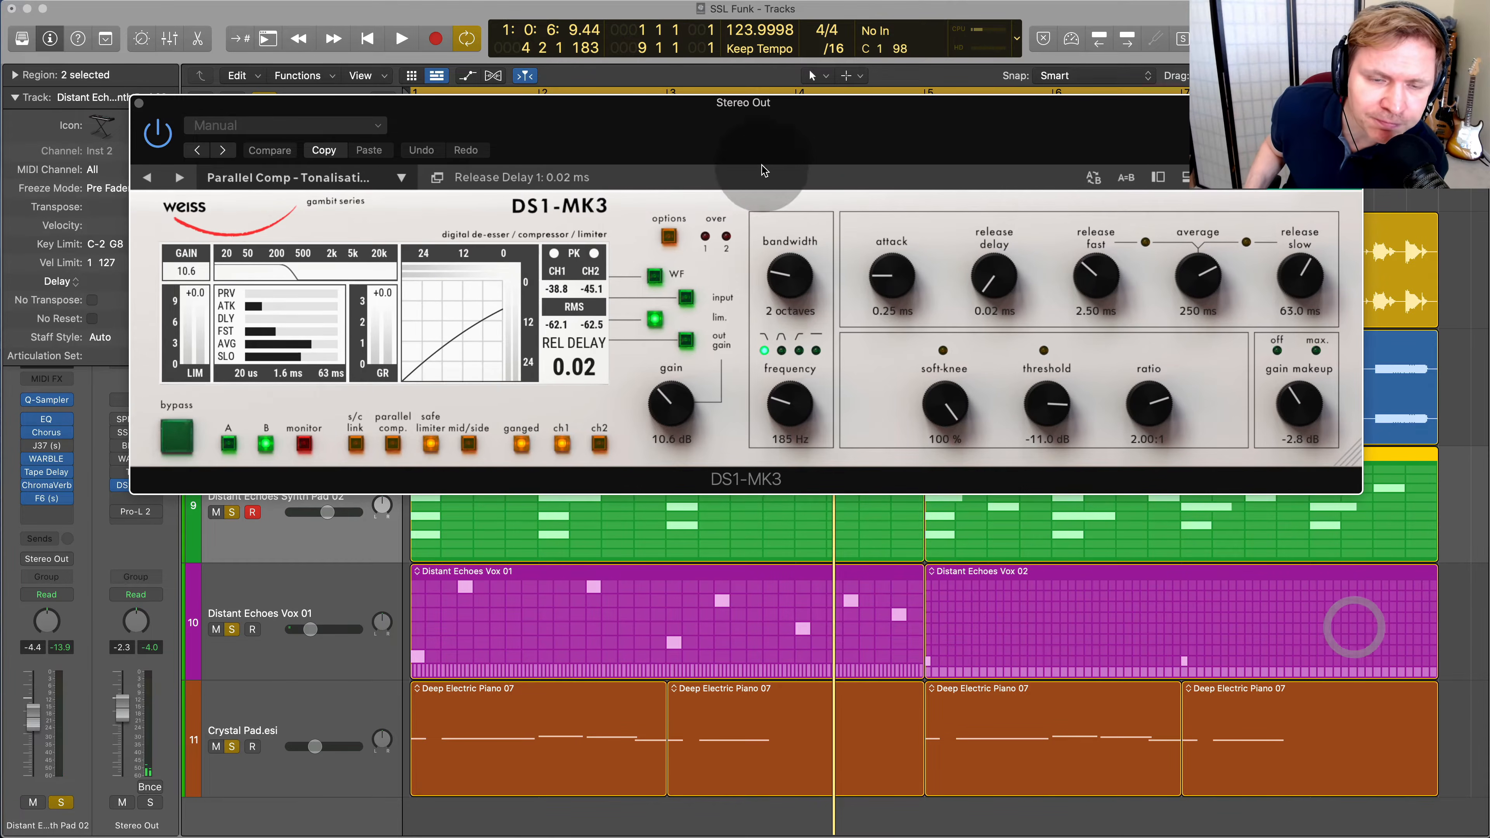
pyautogui.moveTo(401, 116); pyautogui.dragTo(352, 96)
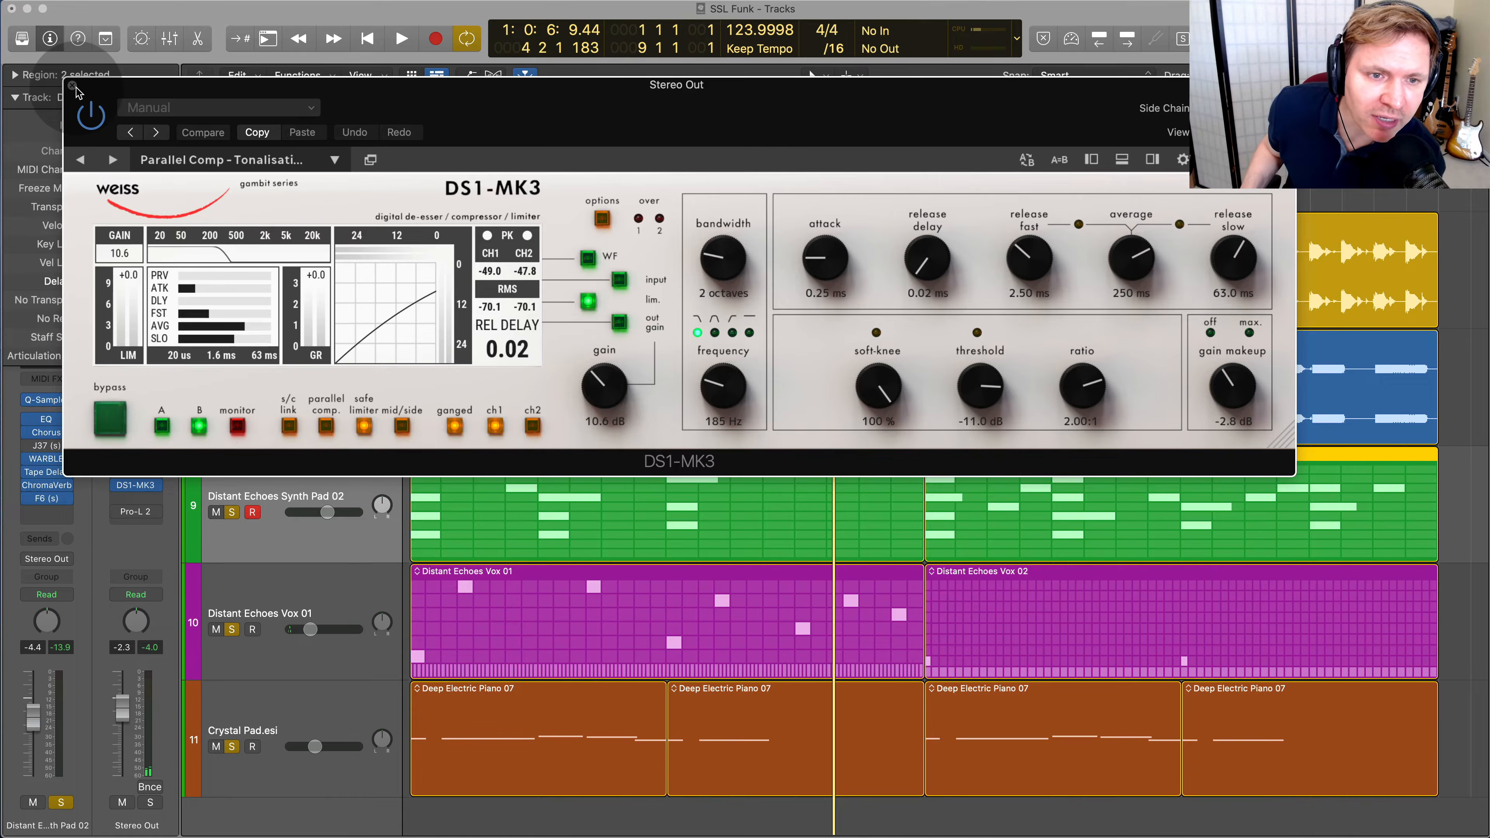
pyautogui.click(73, 87)
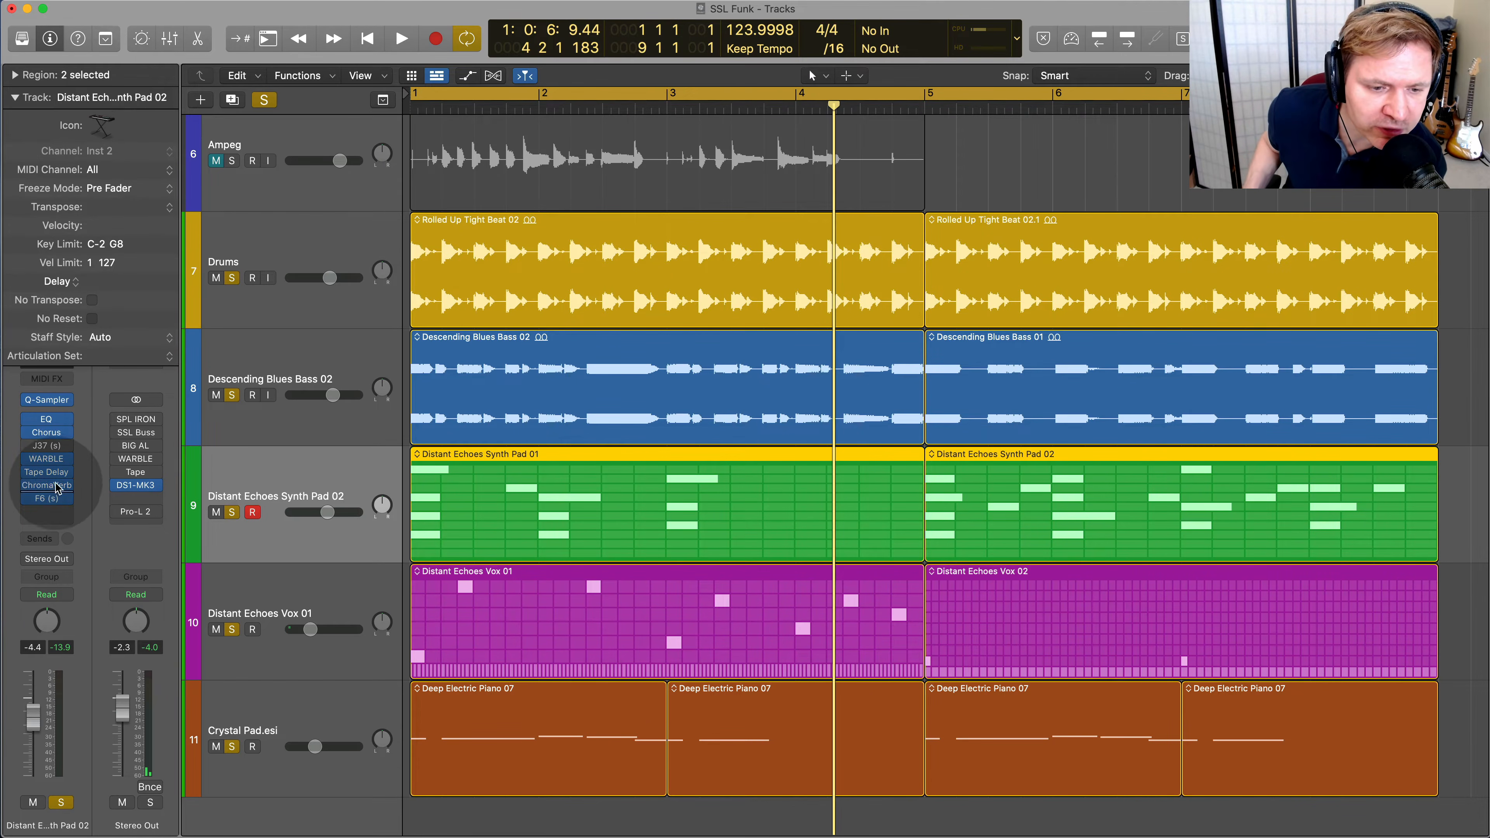
# Restart playback, open the WARBLE on Stereo Out, and enable it on the full mix
pyautogui.moveTo(73, 476)
pyautogui.press('space')
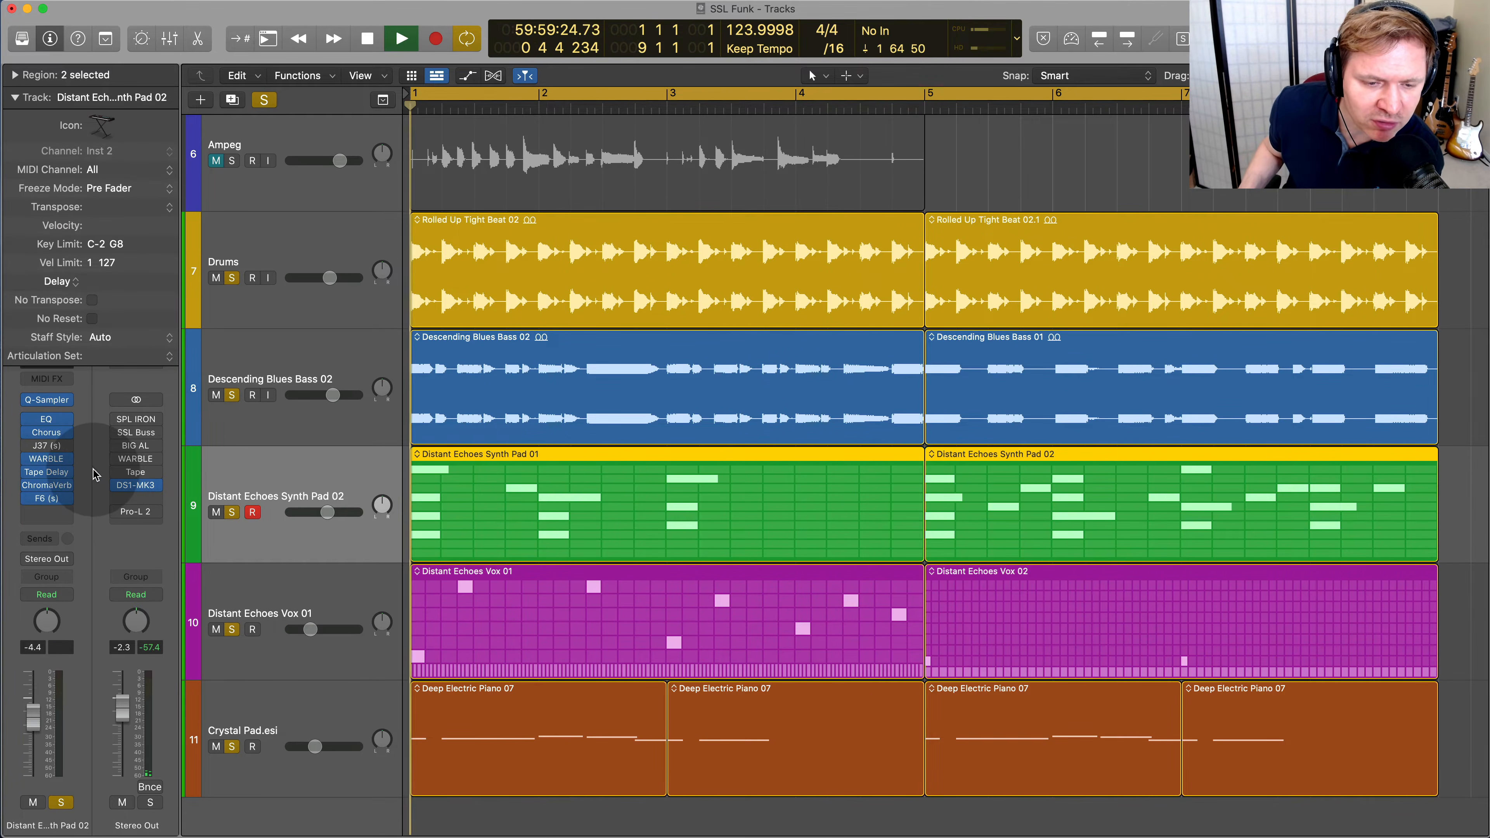
pyautogui.press('space')
pyautogui.click(117, 459)
pyautogui.press('space')
pyautogui.click(136, 459)
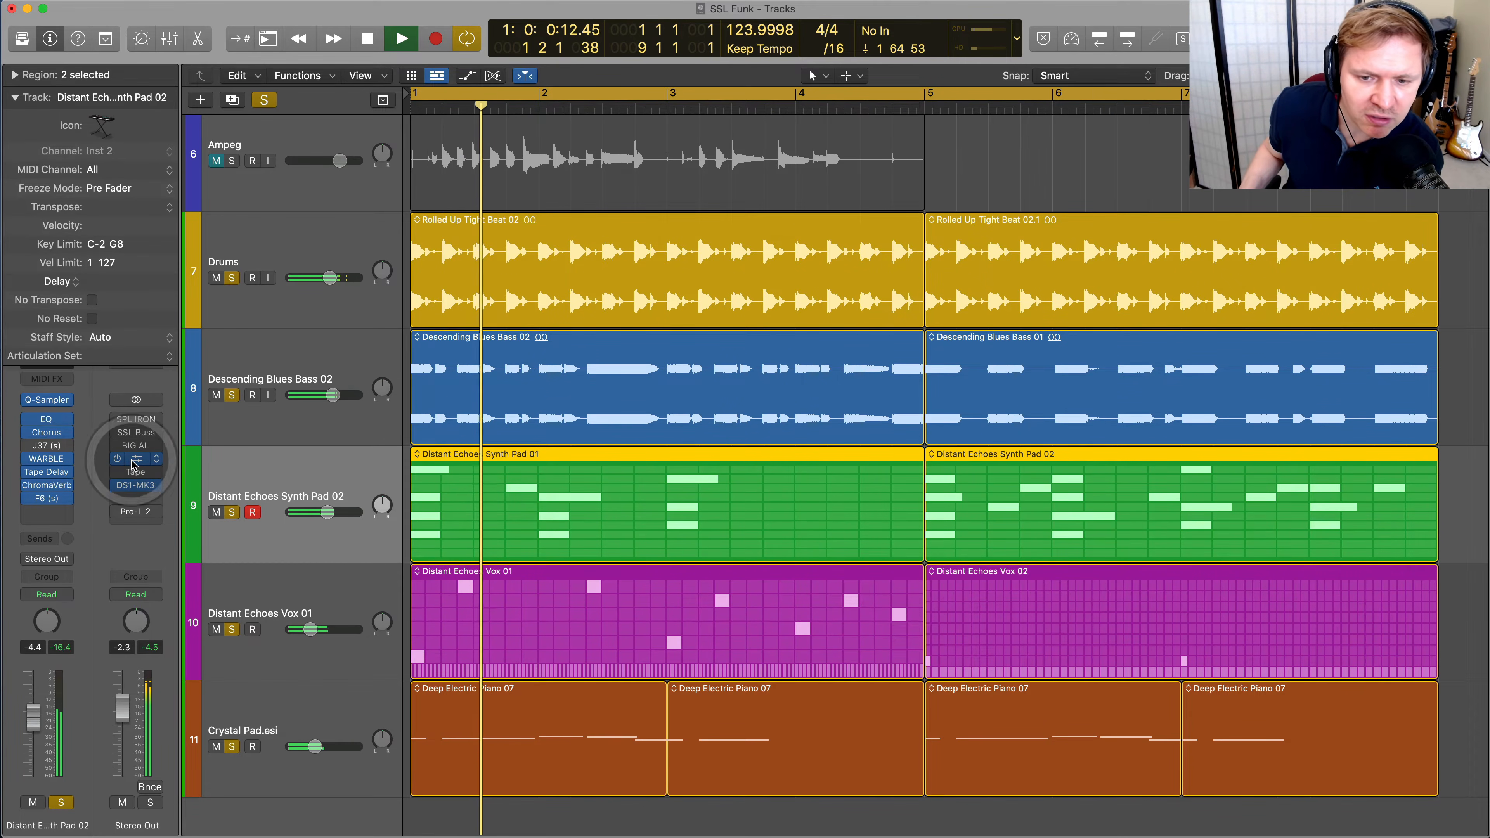
pyautogui.moveTo(838, 69); pyautogui.dragTo(720, 68)
pyautogui.click(375, 112)
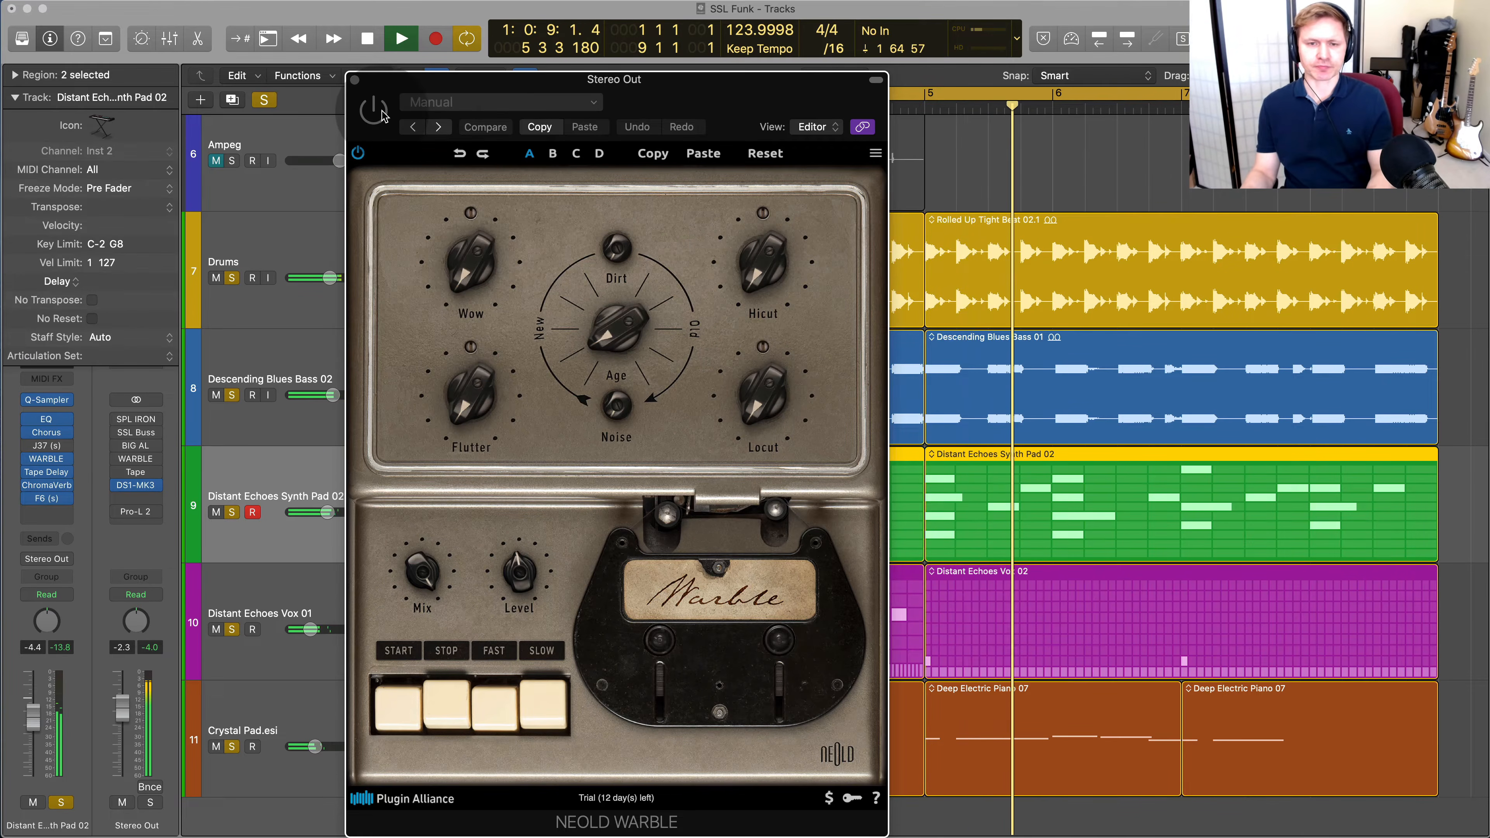
pyautogui.click(379, 113)
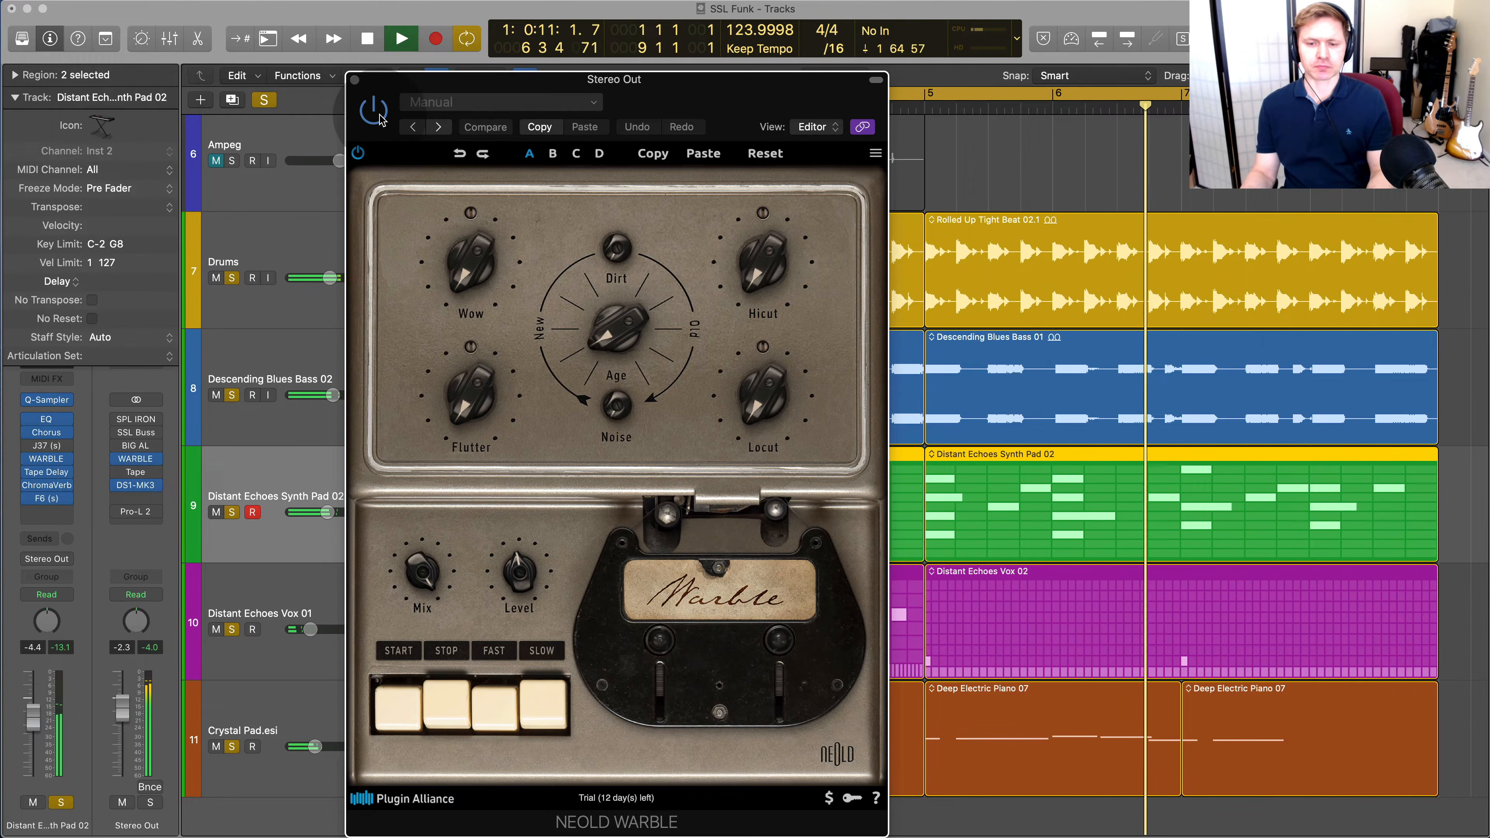
# Set the Stereo Out WARBLE's Flutter depth to 0.0 %, raise Wow, and compare the mix with its tape stopped and running
pyautogui.moveTo(465, 396)
pyautogui.mouseDown()
pyautogui.moveTo(466, 250)
pyautogui.moveTo(452, 386)
pyautogui.mouseUp()
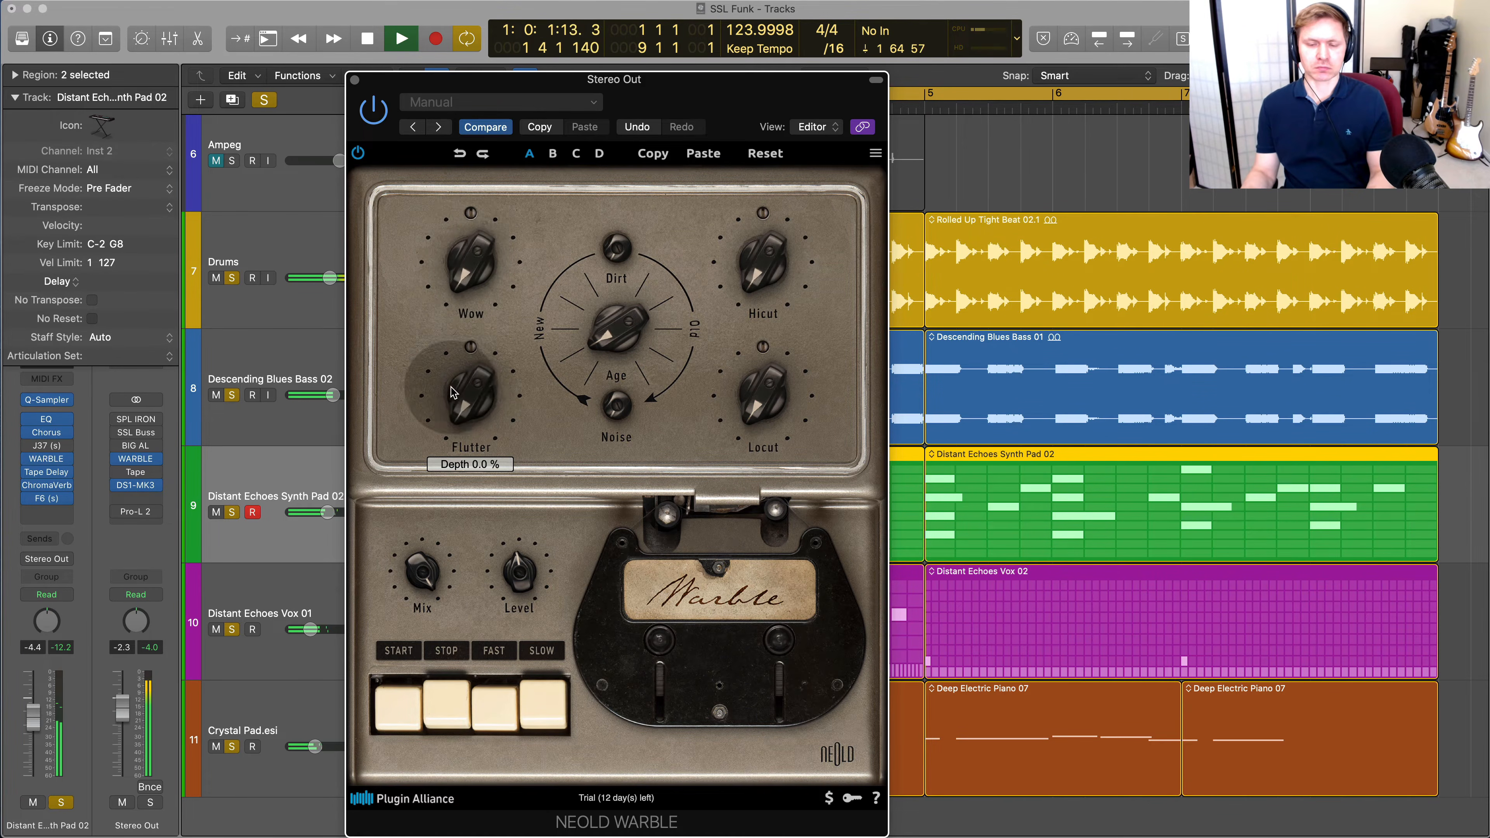
pyautogui.moveTo(466, 264)
pyautogui.mouseDown()
pyautogui.moveTo(480, 144)
pyautogui.moveTo(481, 176)
pyautogui.moveTo(499, 182)
pyautogui.moveTo(478, 331)
pyautogui.moveTo(482, 213)
pyautogui.moveTo(474, 249)
pyautogui.mouseUp()
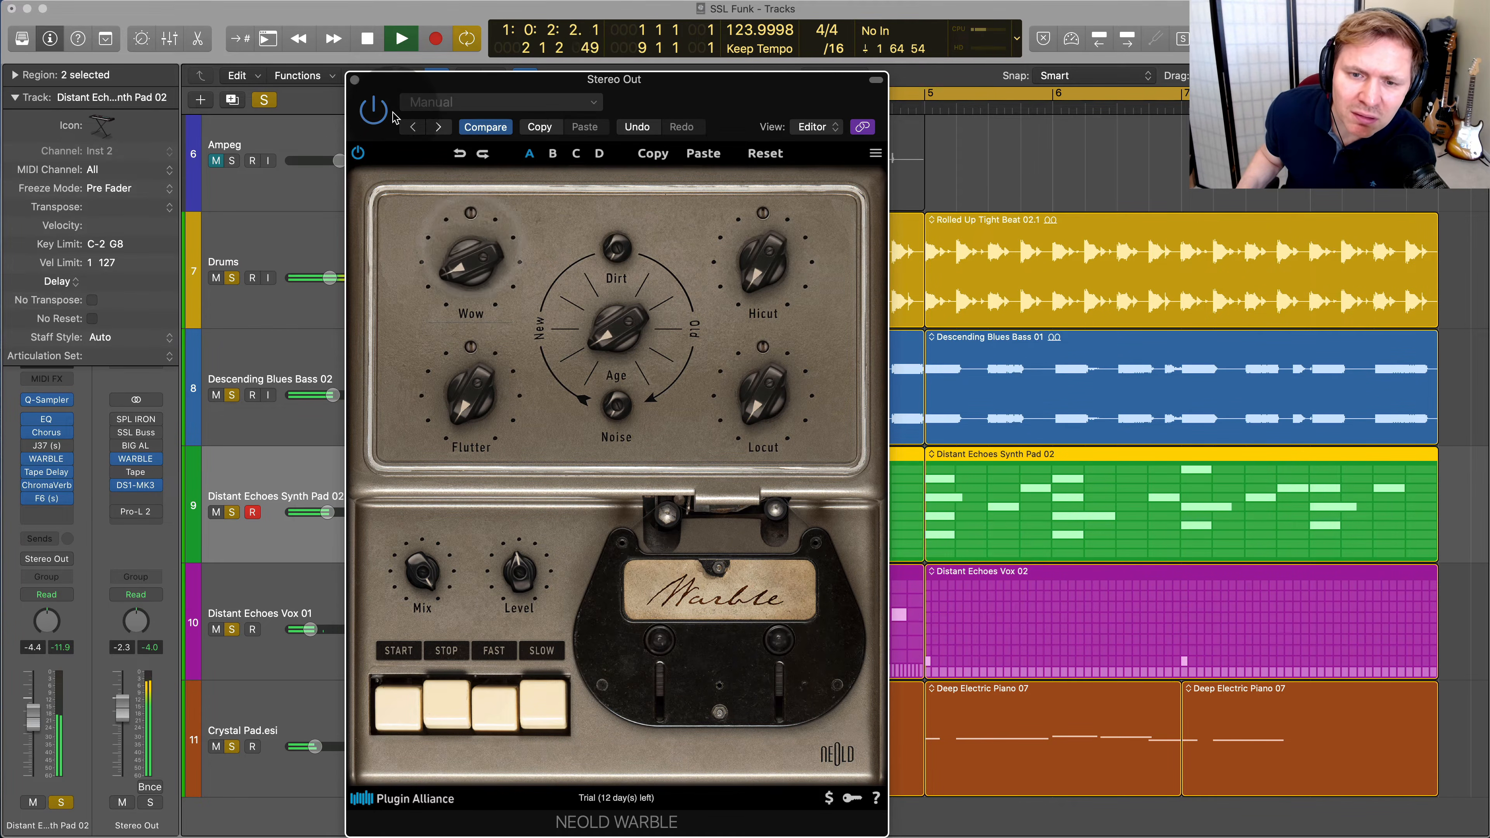
pyautogui.click(446, 684)
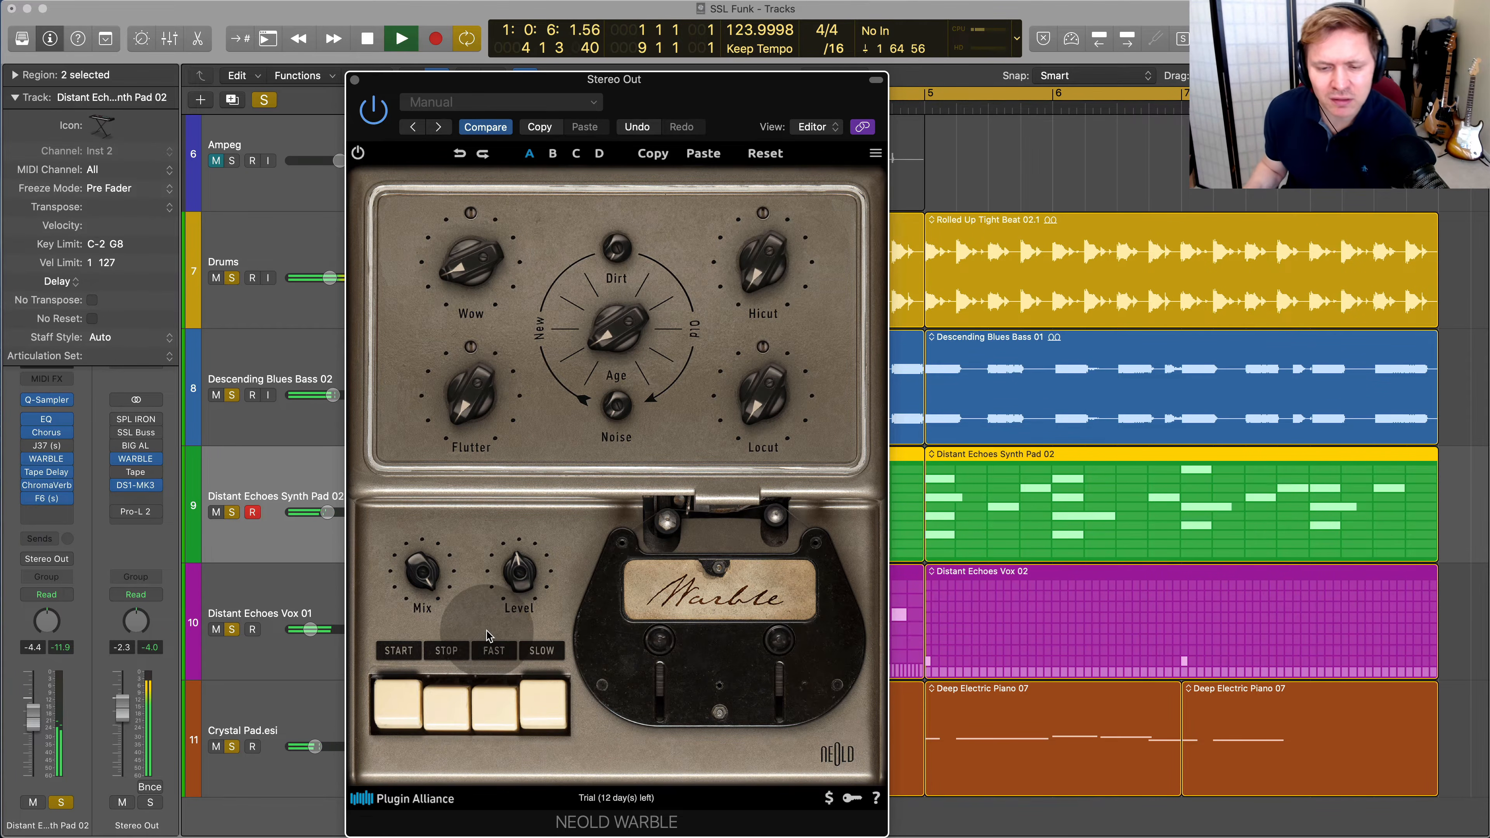
pyautogui.click(402, 712)
pyautogui.click(402, 711)
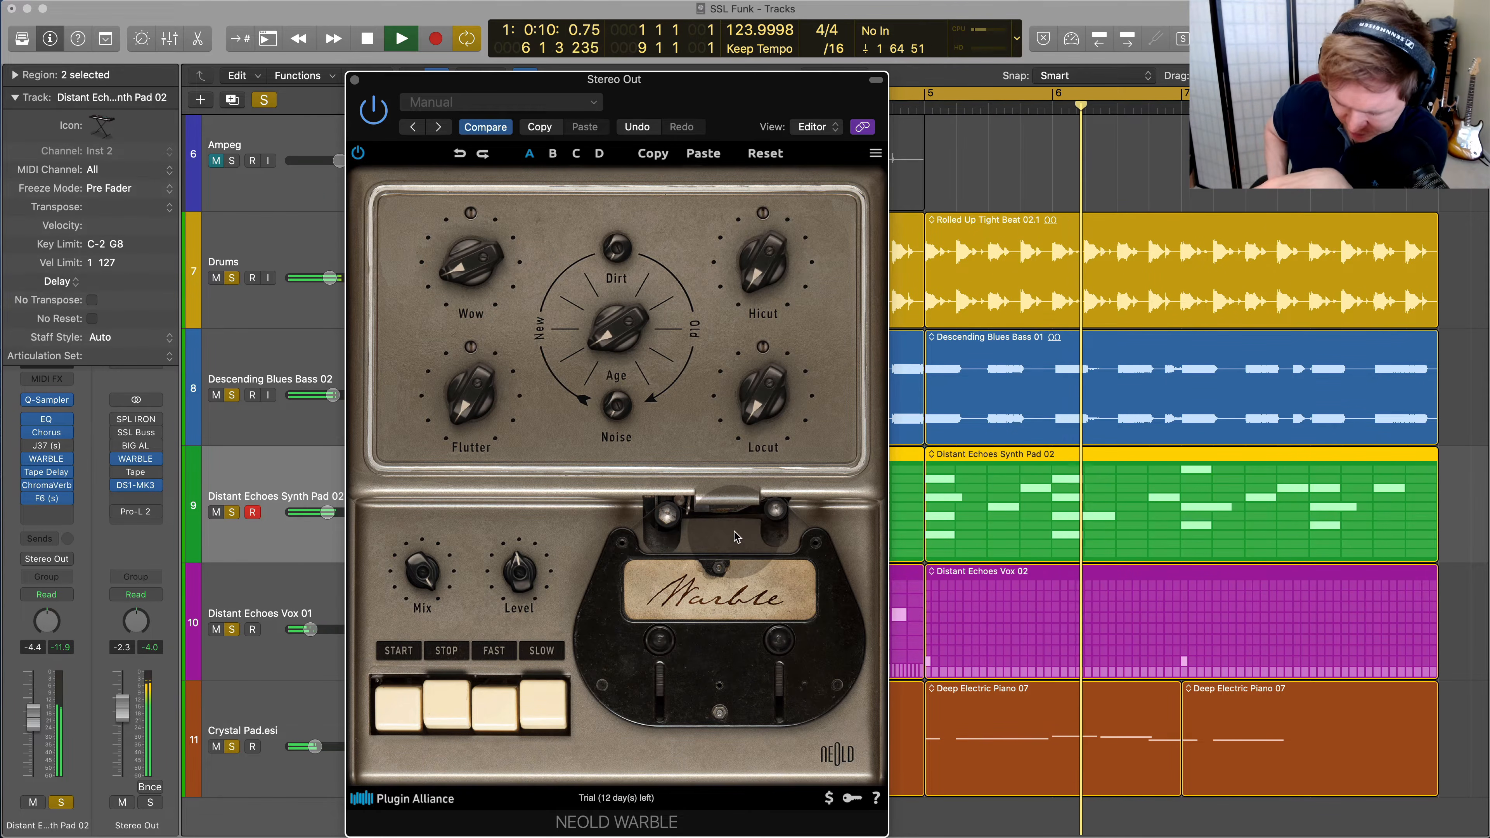
pyautogui.press('space')
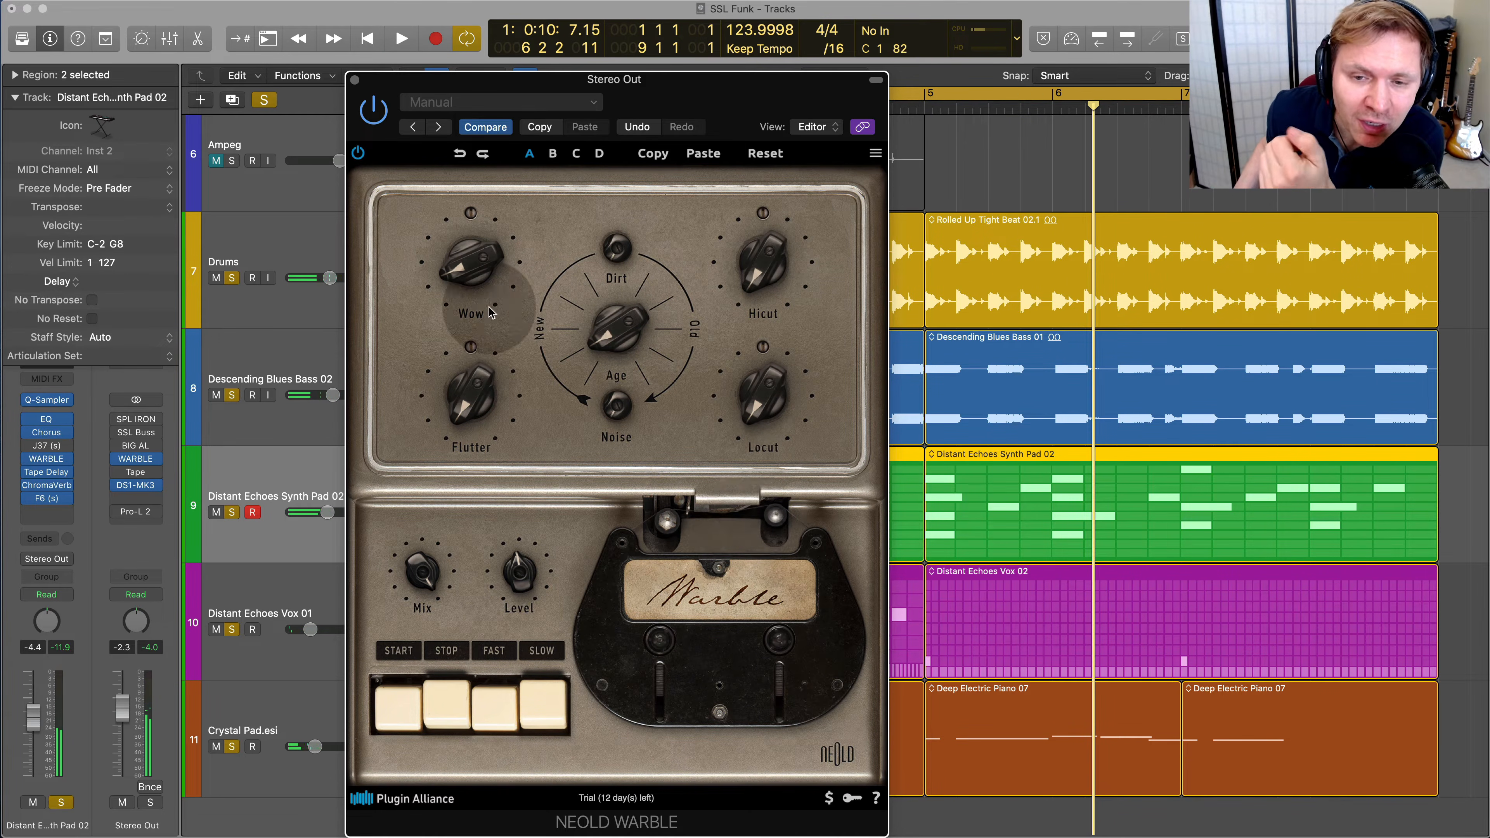
# Adjust the Stereo Out WARBLE's Age, Dirt, Flutter and Wow while the mix plays
pyautogui.moveTo(478, 280)
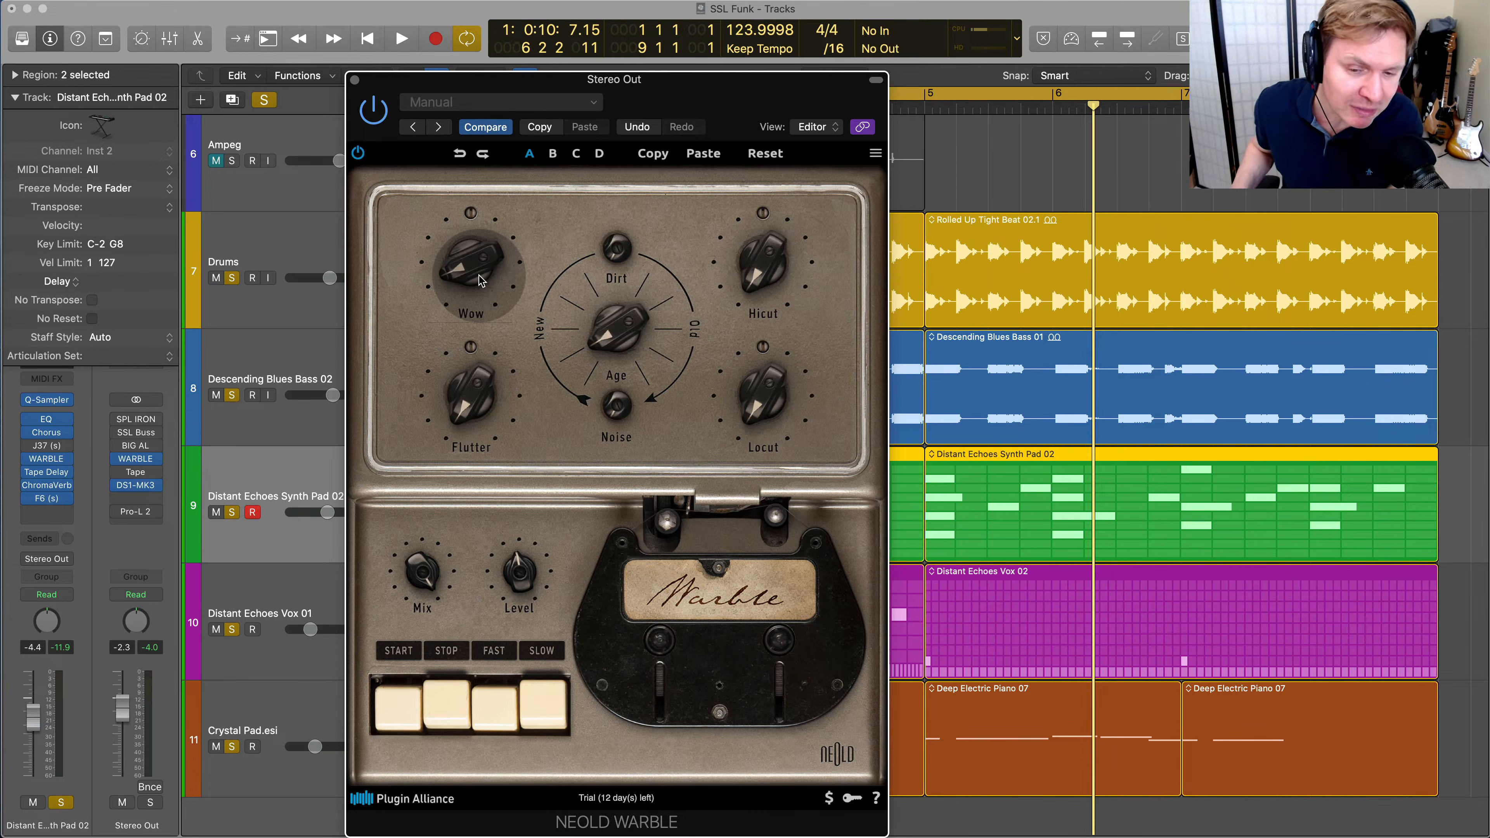
pyautogui.moveTo(614, 88); pyautogui.dragTo(550, 88)
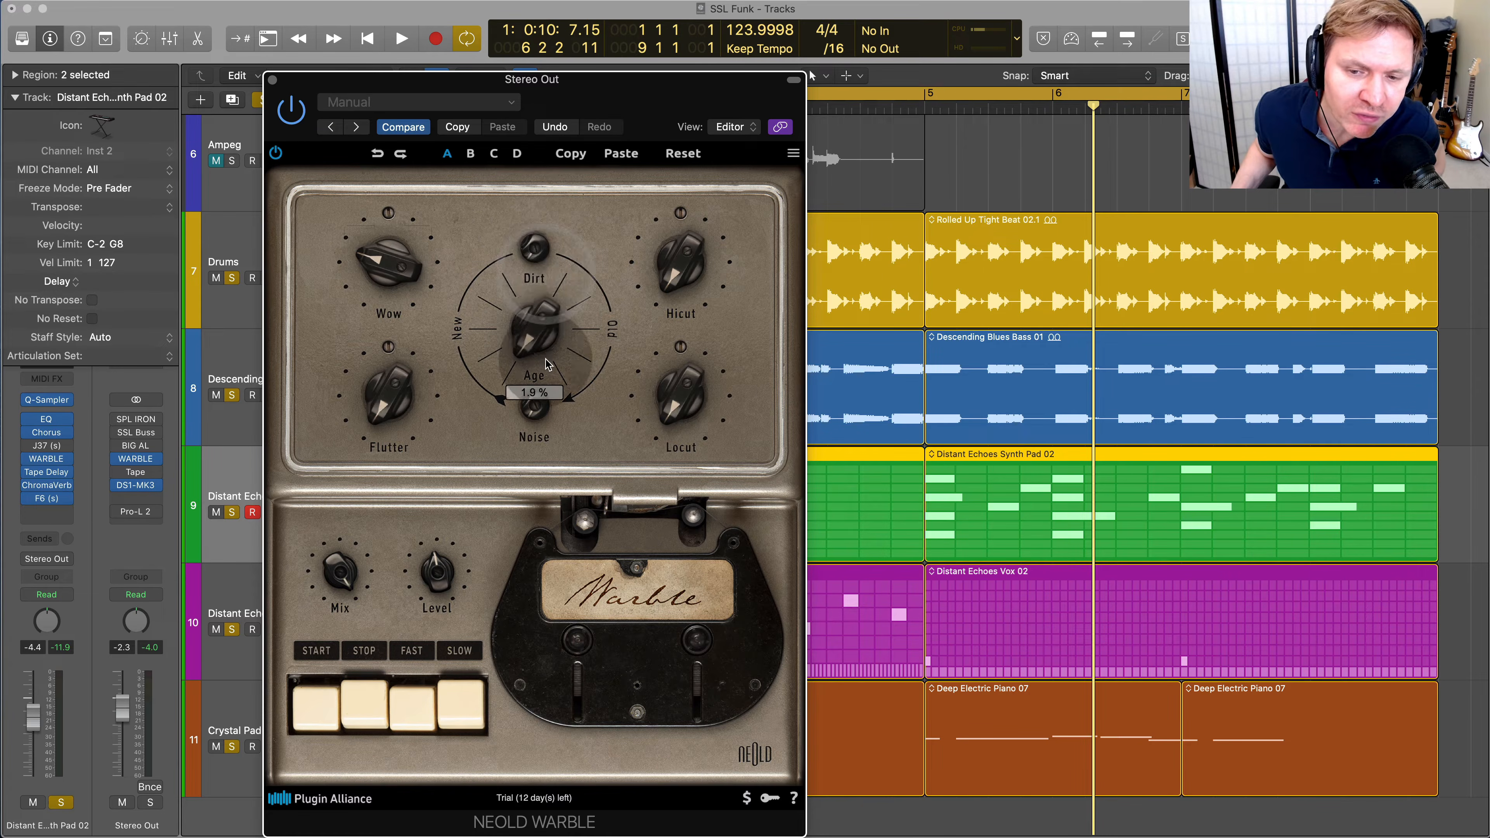
pyautogui.moveTo(544, 340); pyautogui.dragTo(520, 317)
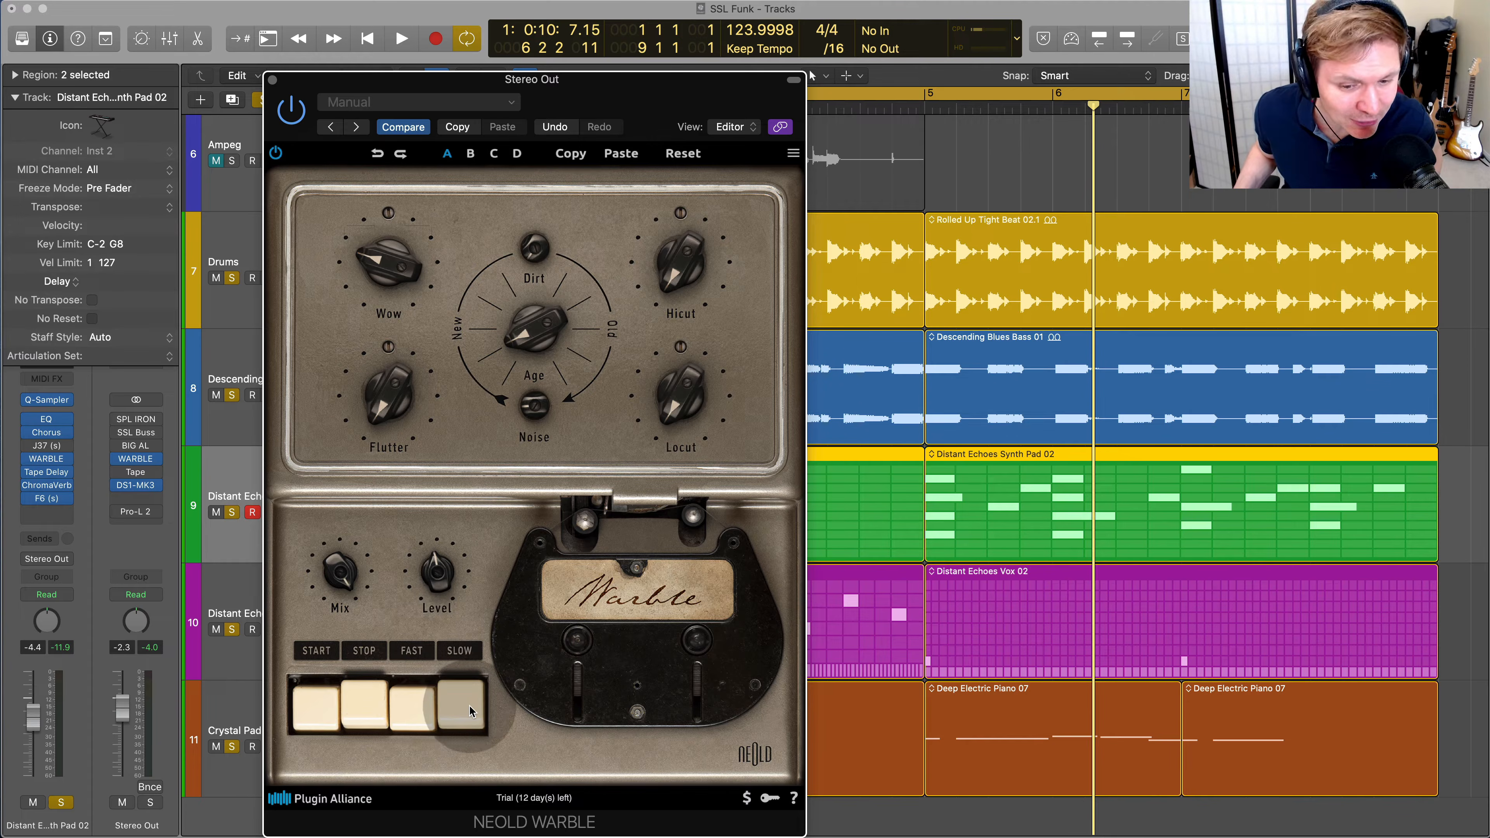
pyautogui.press('space')
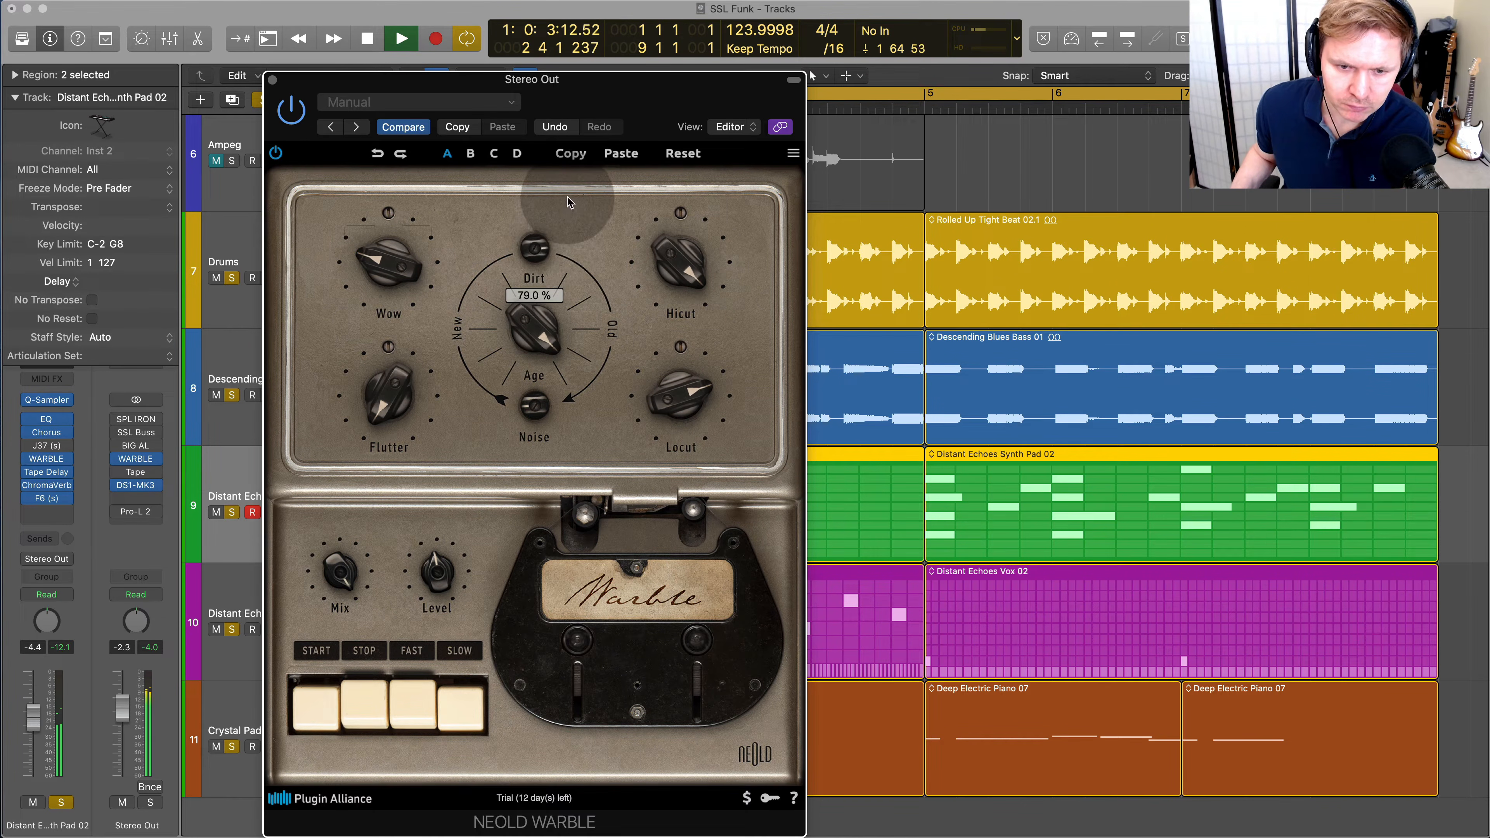
pyautogui.moveTo(534, 249); pyautogui.dragTo(401, 267)
pyautogui.moveTo(389, 411); pyautogui.dragTo(403, 386)
pyautogui.moveTo(400, 262); pyautogui.dragTo(391, 287)
# Try lower Mix amounts on the Stereo Out WARBLE, including about 29.4 %, and reset Mix to 100.0 %
pyautogui.click(341, 578)
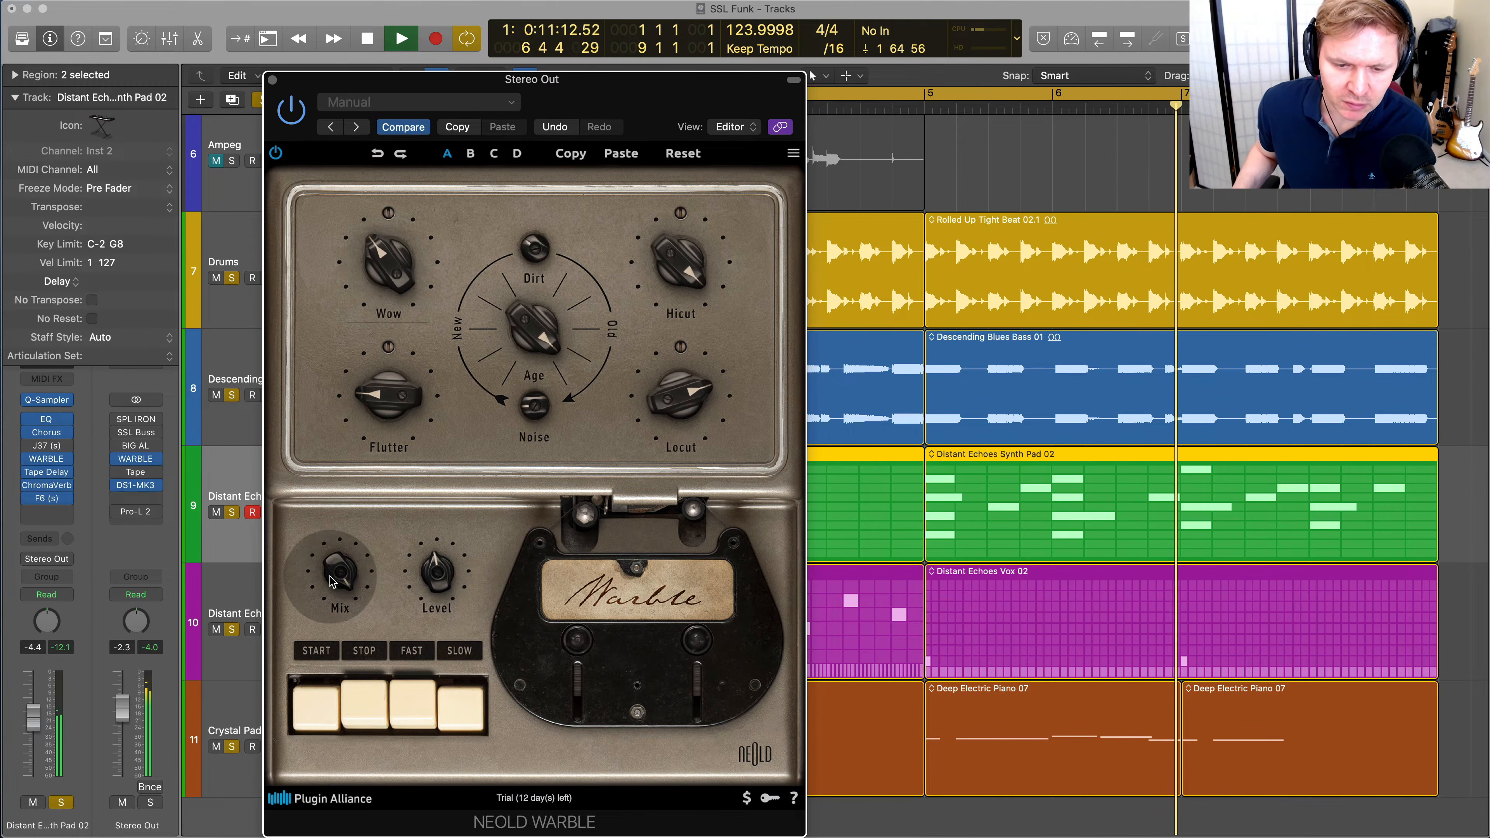
pyautogui.moveTo(342, 578); pyautogui.dragTo(328, 661)
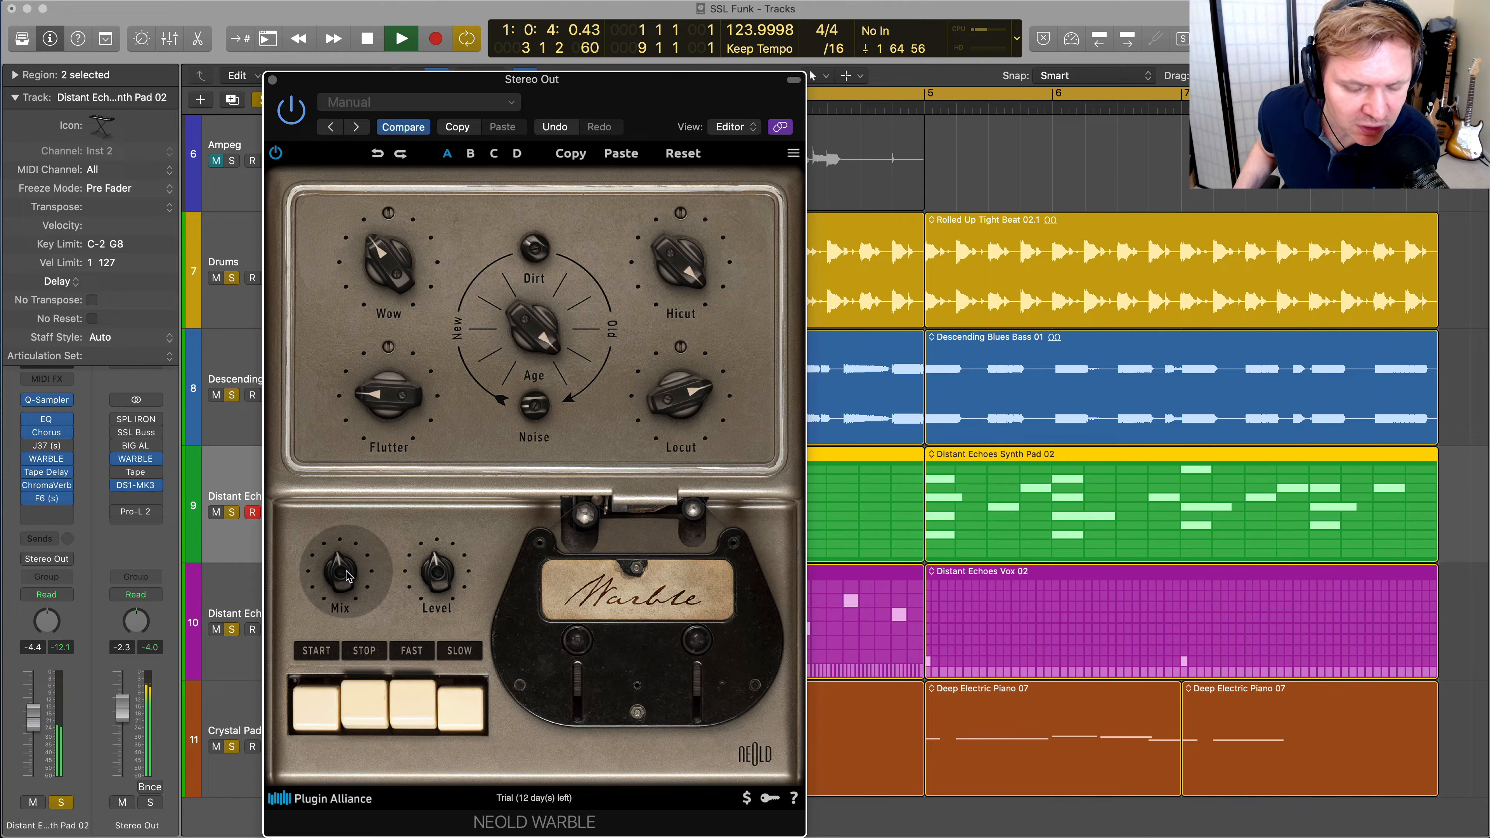
pyautogui.moveTo(347, 581); pyautogui.dragTo(345, 597)
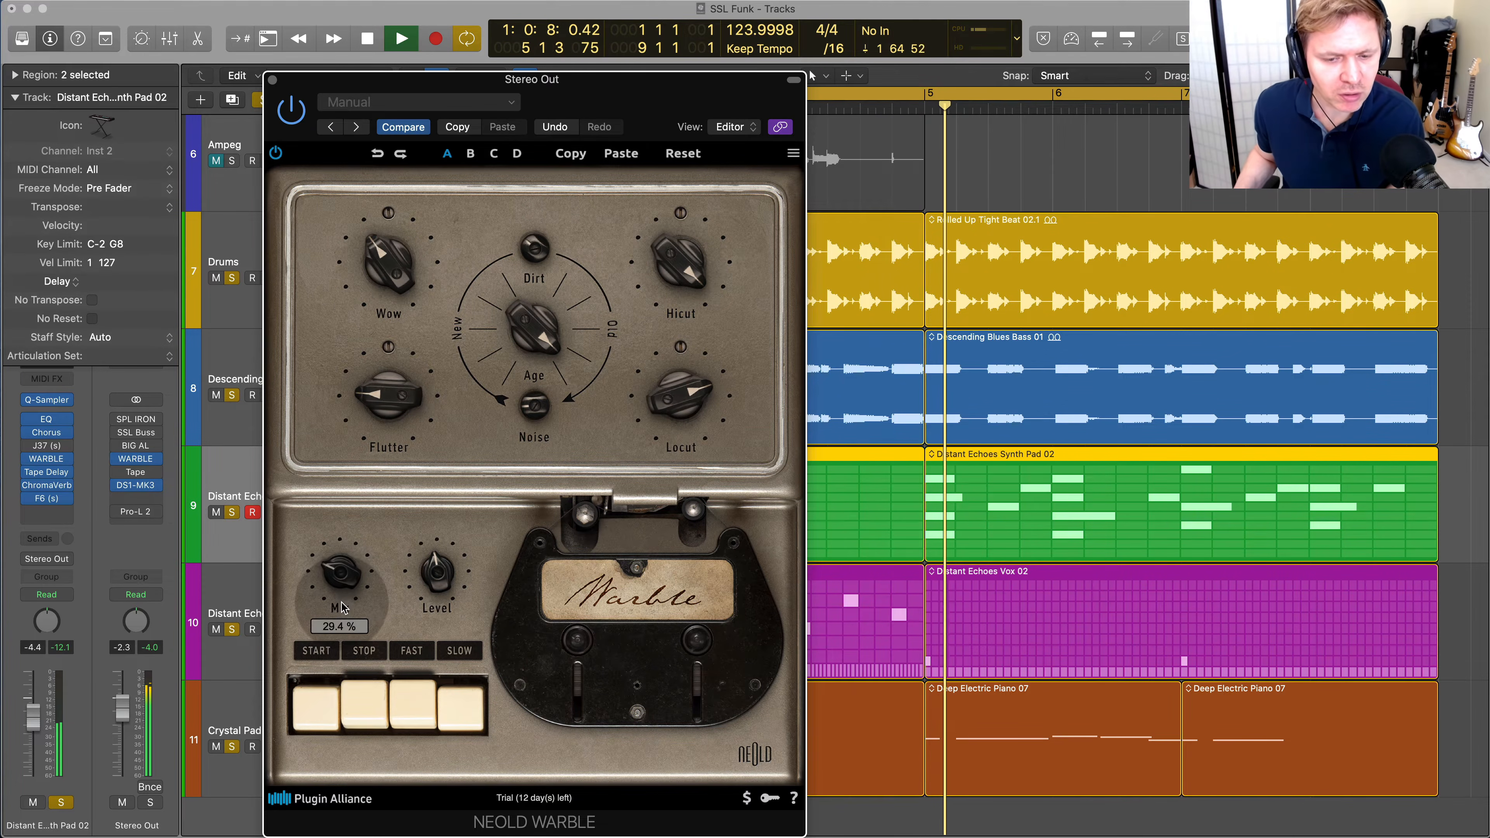
pyautogui.moveTo(345, 597); pyautogui.dragTo(344, 614)
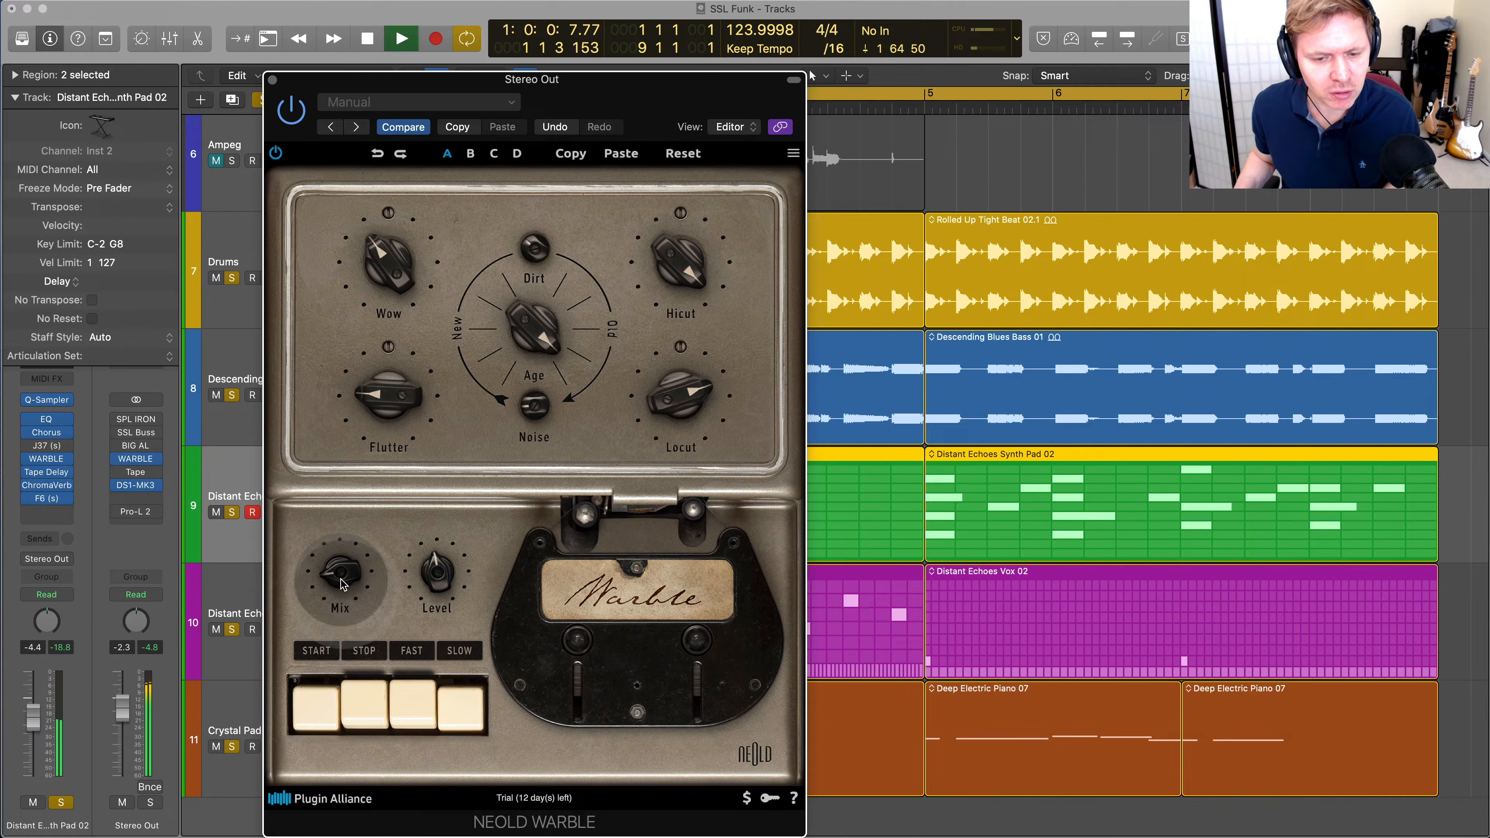
pyautogui.doubleClick(343, 591)
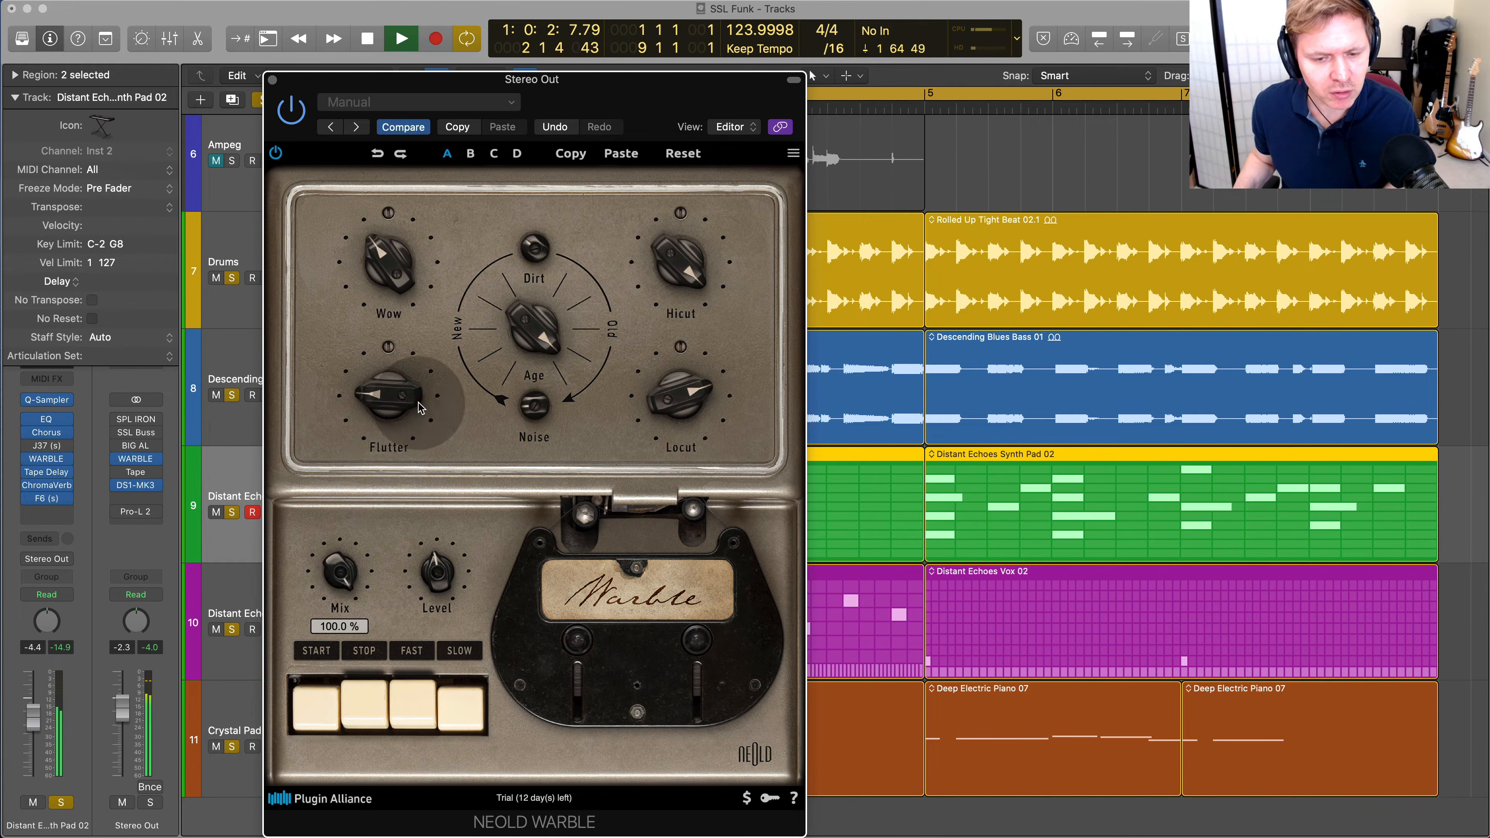
# Set the Stereo Out WARBLE's Dirt to about 63.9 %, Level to 1.4 dB and Age to about 63.0 %
pyautogui.moveTo(418, 404); pyautogui.dragTo(319, 208)
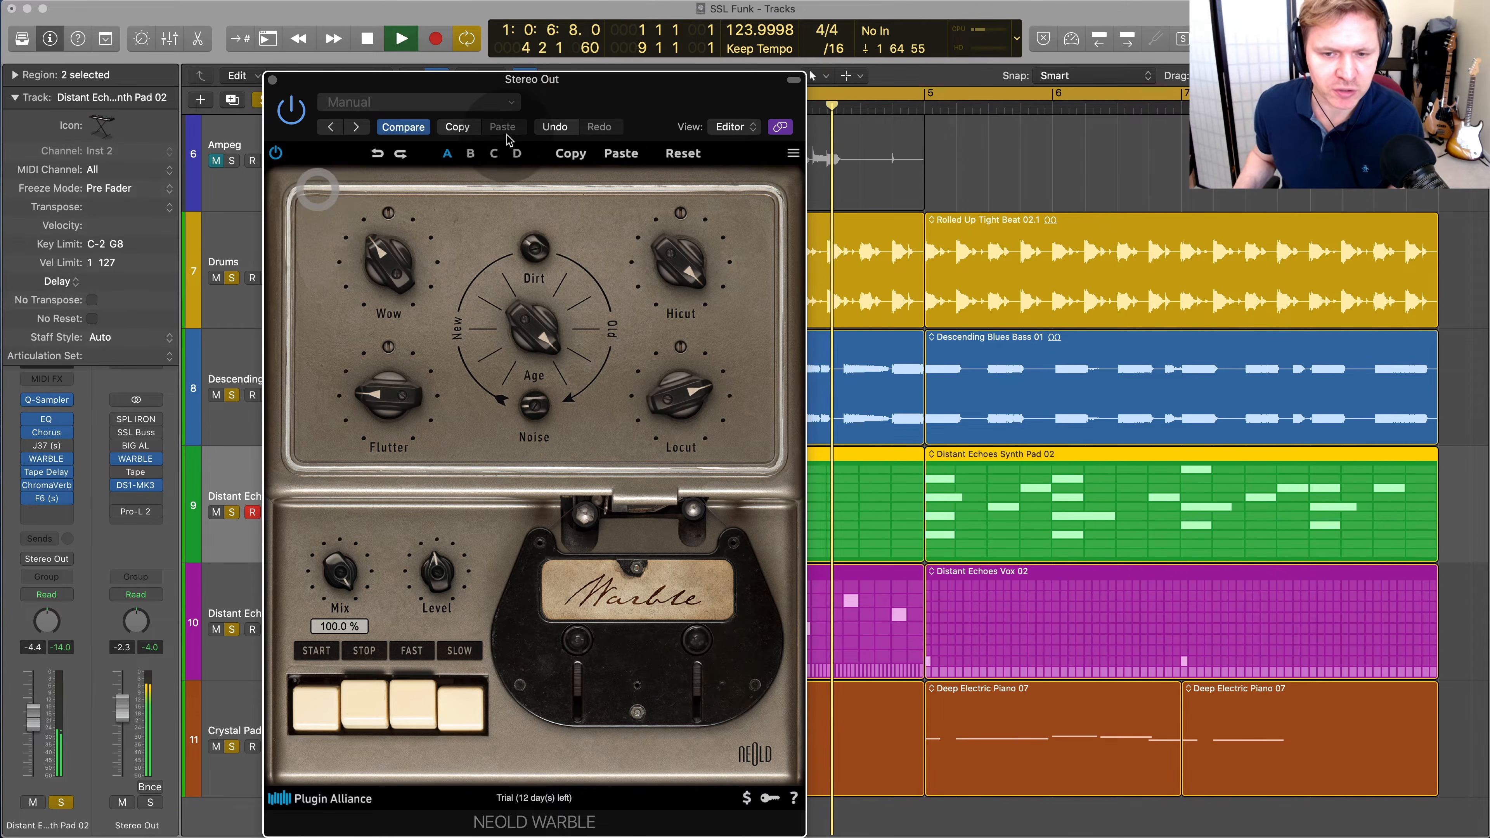
pyautogui.moveTo(534, 251); pyautogui.dragTo(541, 207)
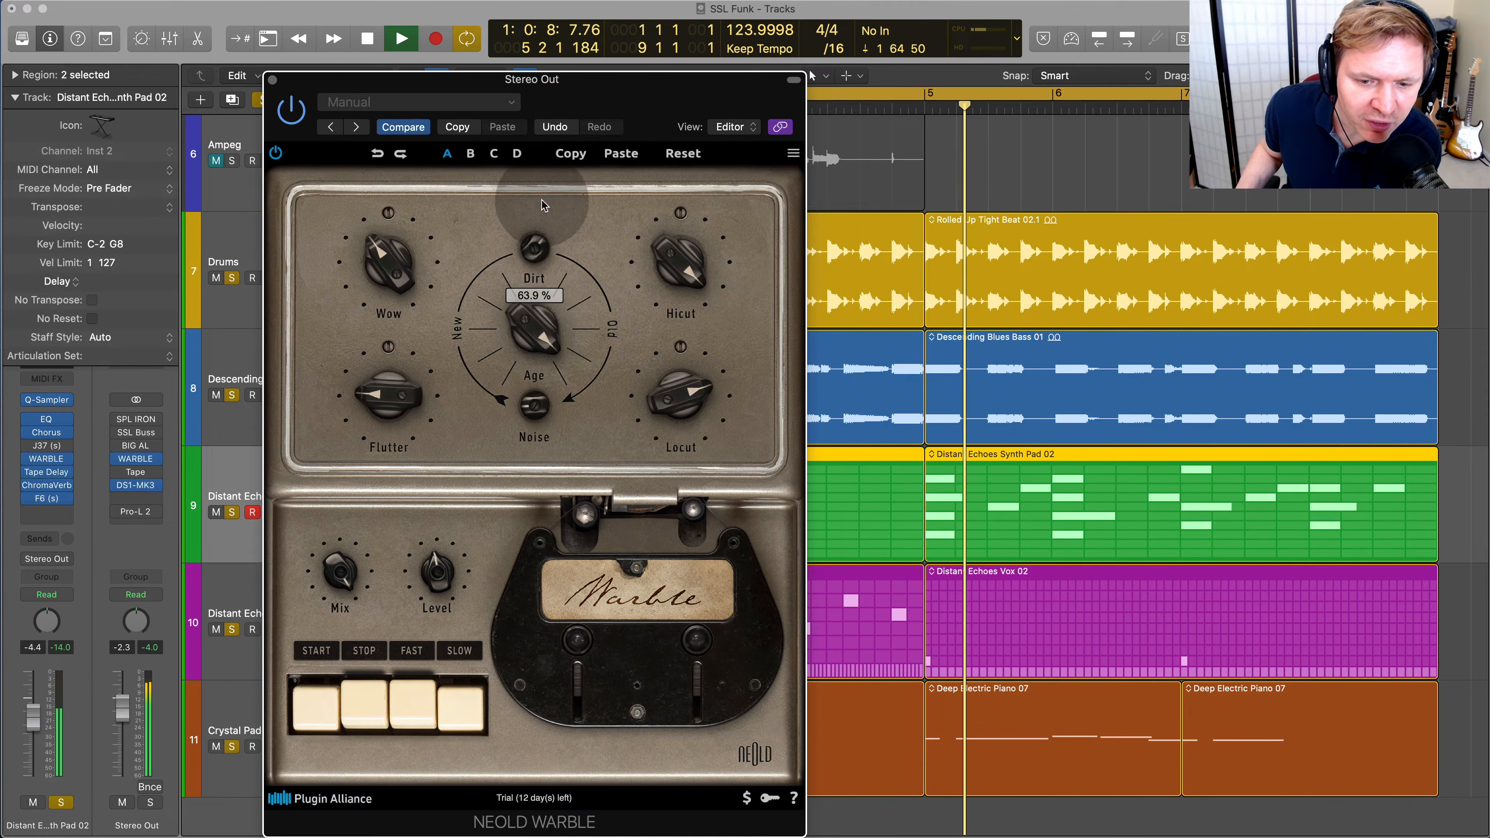
pyautogui.moveTo(448, 564); pyautogui.dragTo(457, 549)
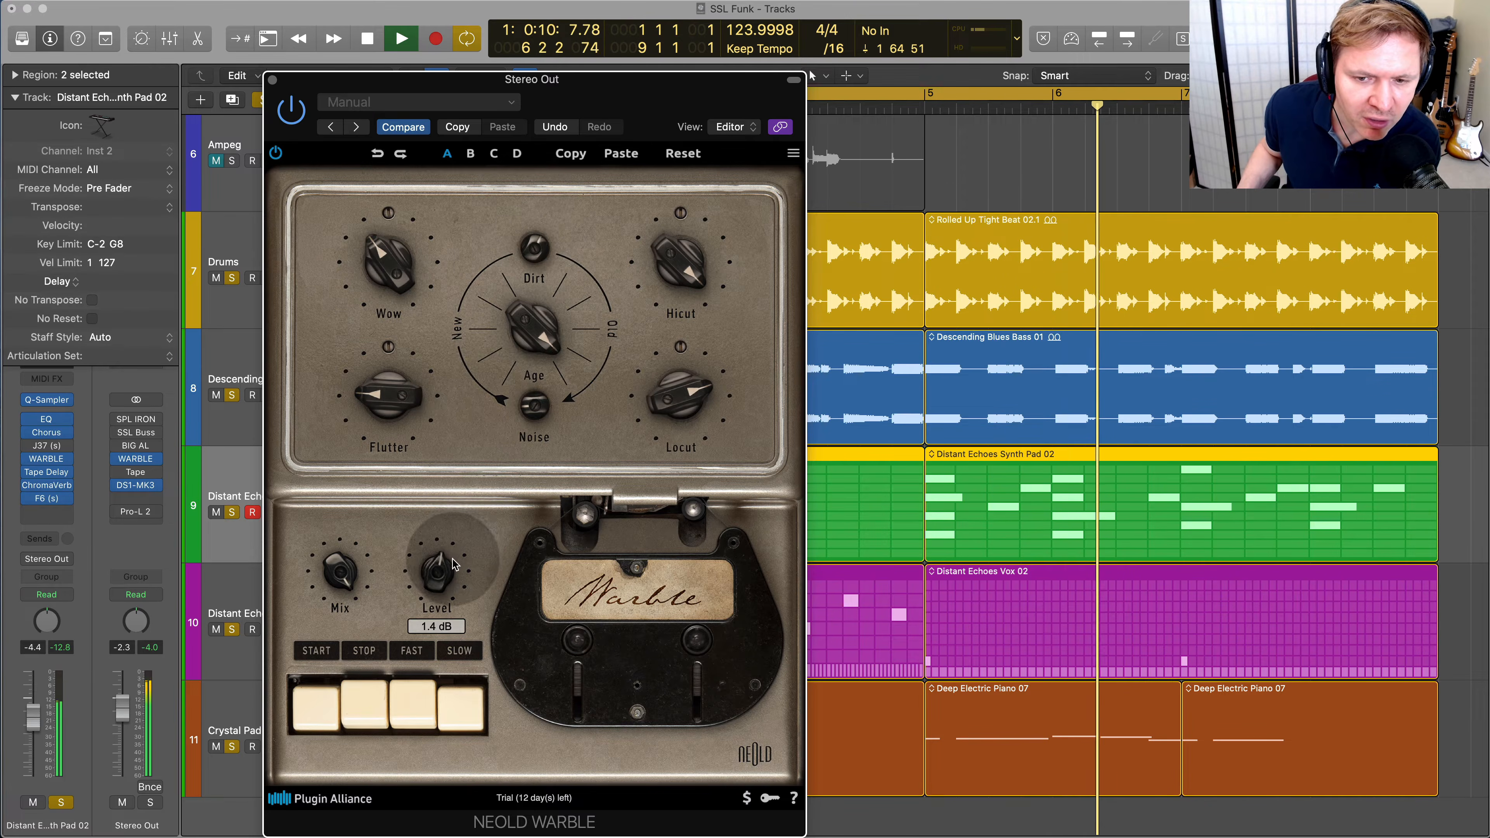
pyautogui.moveTo(556, 342); pyautogui.dragTo(547, 392)
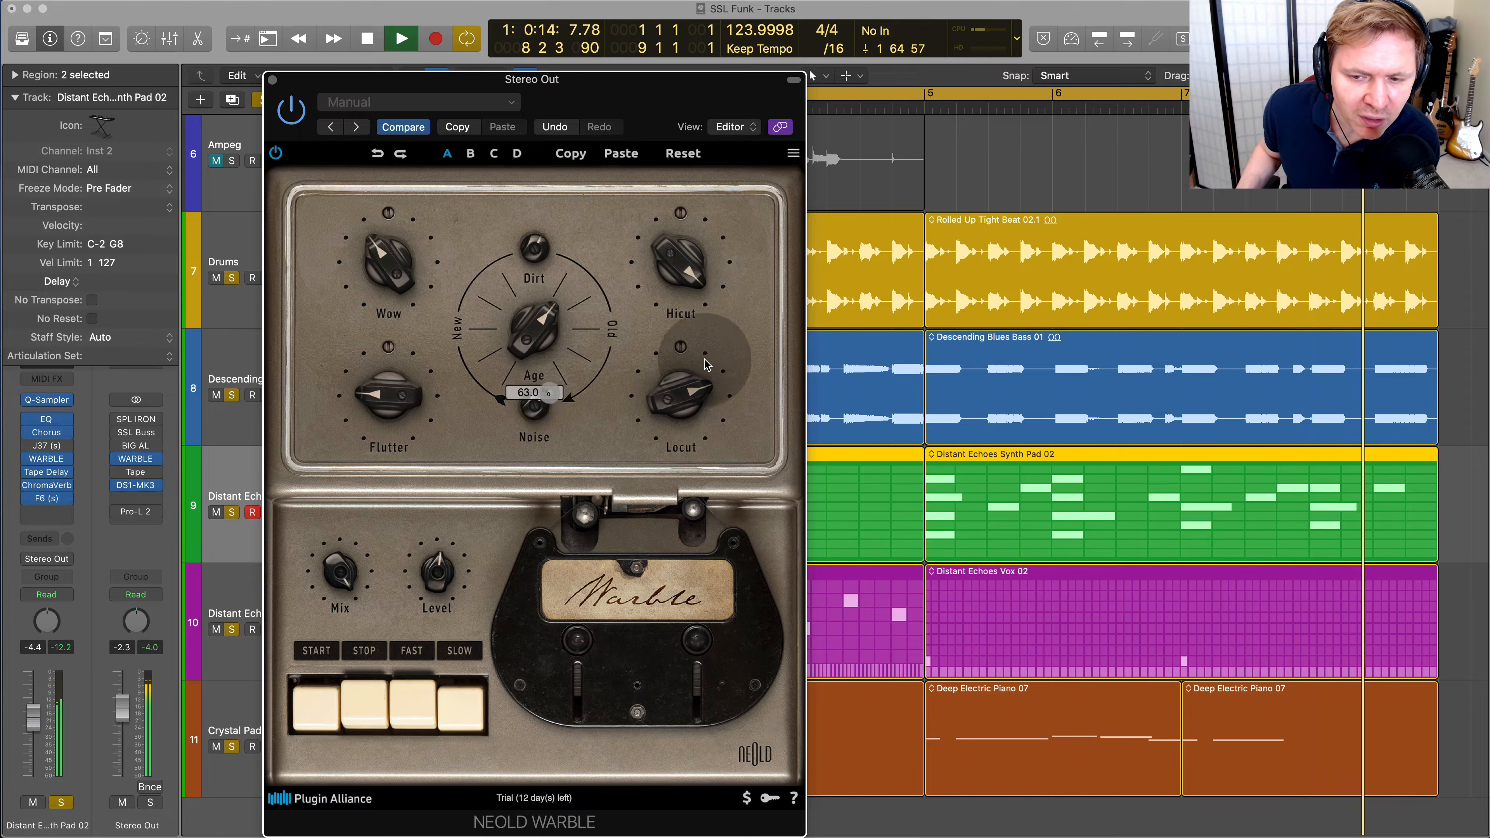
# Adjust the Stereo Out WARBLE's Hicut, including about 15.5 kHz, and its Locut, and try a lower Mix
pyautogui.moveTo(680, 265); pyautogui.dragTo(672, 309)
pyautogui.moveTo(672, 403); pyautogui.dragTo(819, 177)
pyautogui.moveTo(694, 268); pyautogui.dragTo(675, 310)
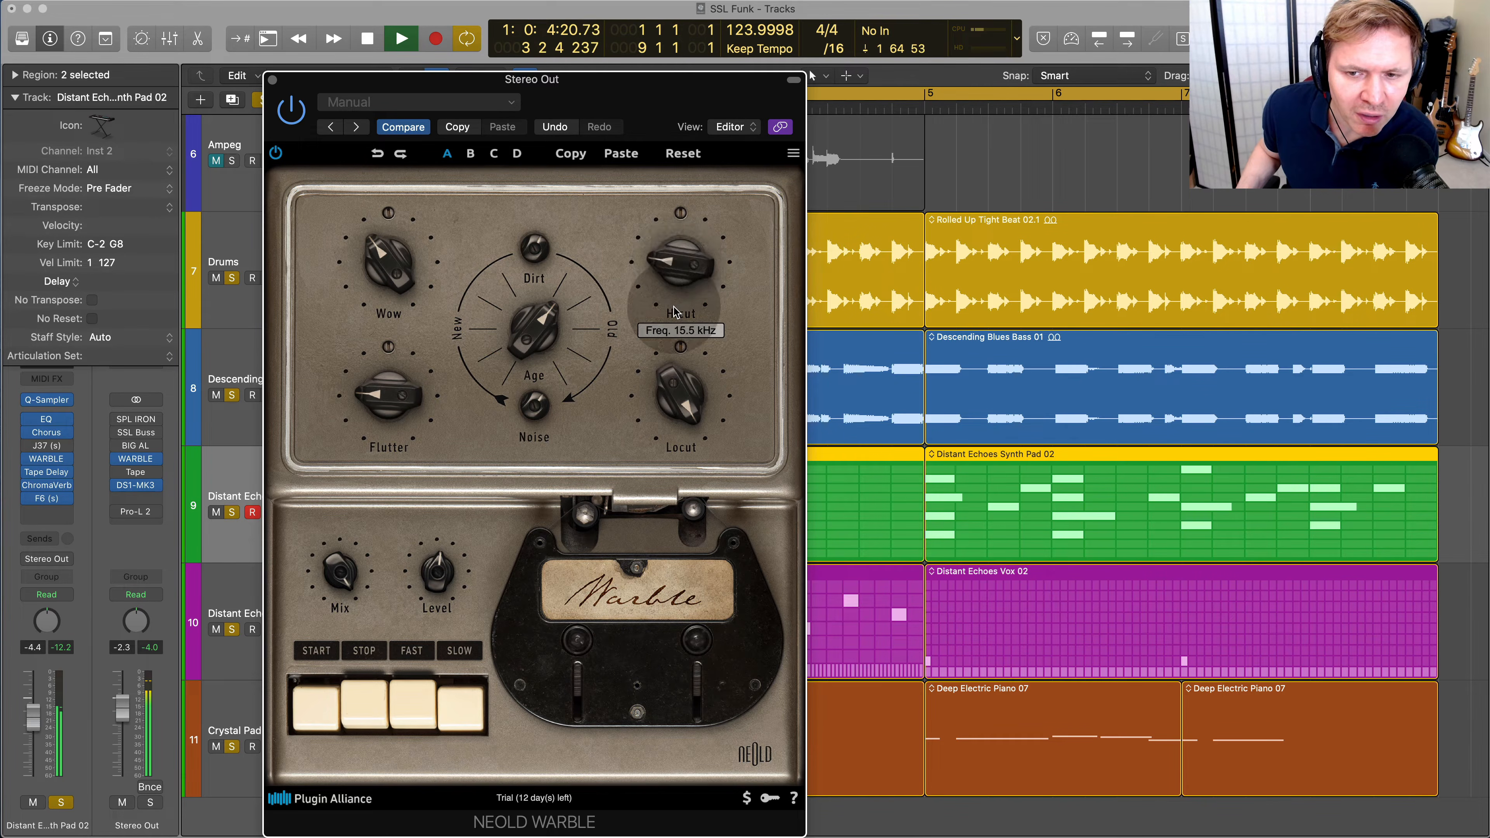
pyautogui.moveTo(340, 566); pyautogui.dragTo(383, 835)
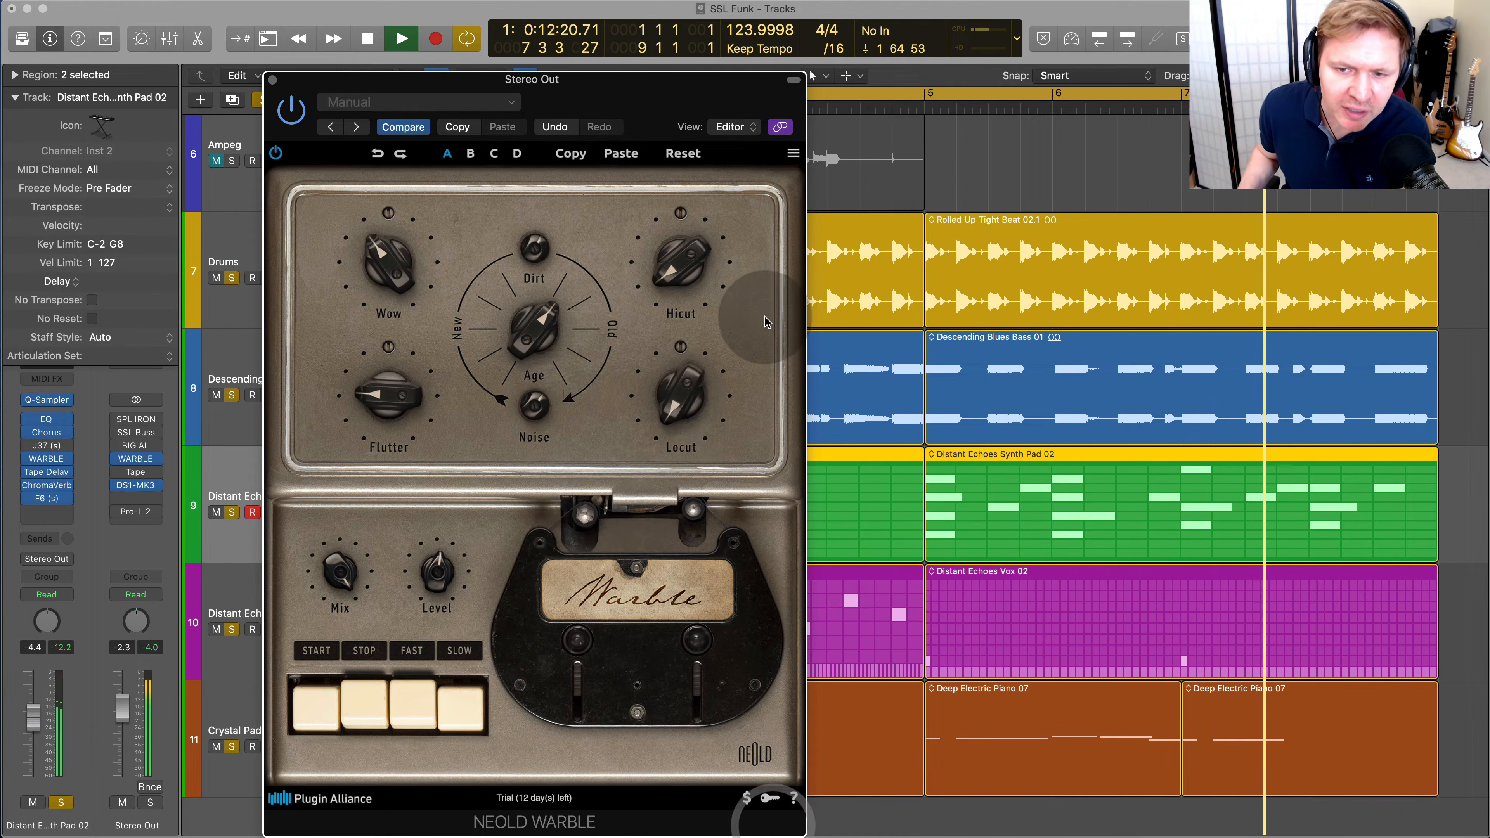
# Lower the Stereo Out WARBLE's Age, Dirt, Wow and Flutter while the mix plays
pyautogui.moveTo(463, 322); pyautogui.dragTo(477, 424)
pyautogui.moveTo(536, 257); pyautogui.dragTo(526, 324)
pyautogui.moveTo(382, 267); pyautogui.dragTo(623, 511)
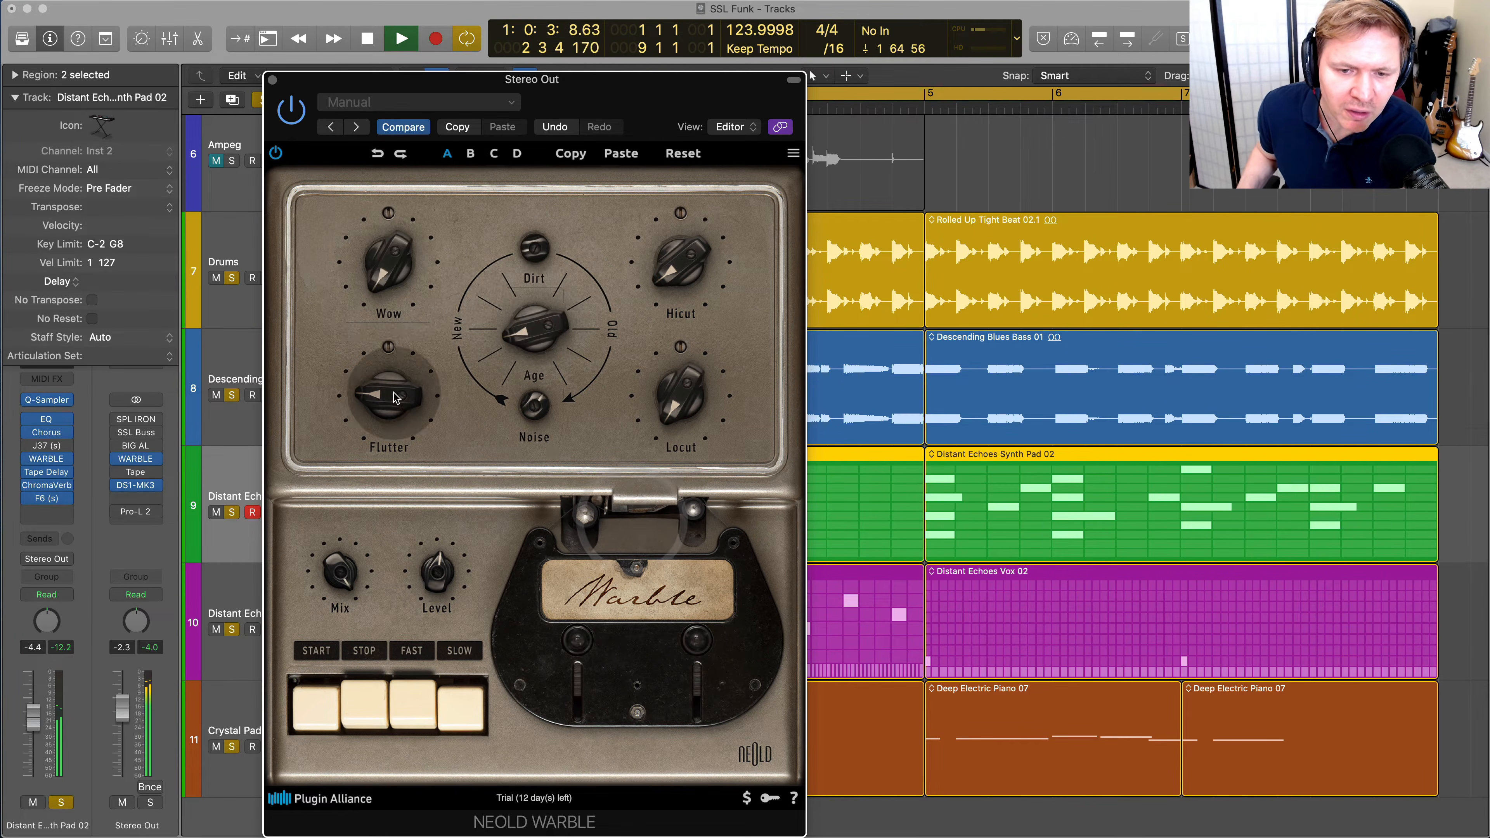
pyautogui.moveTo(393, 394); pyautogui.dragTo(482, 507)
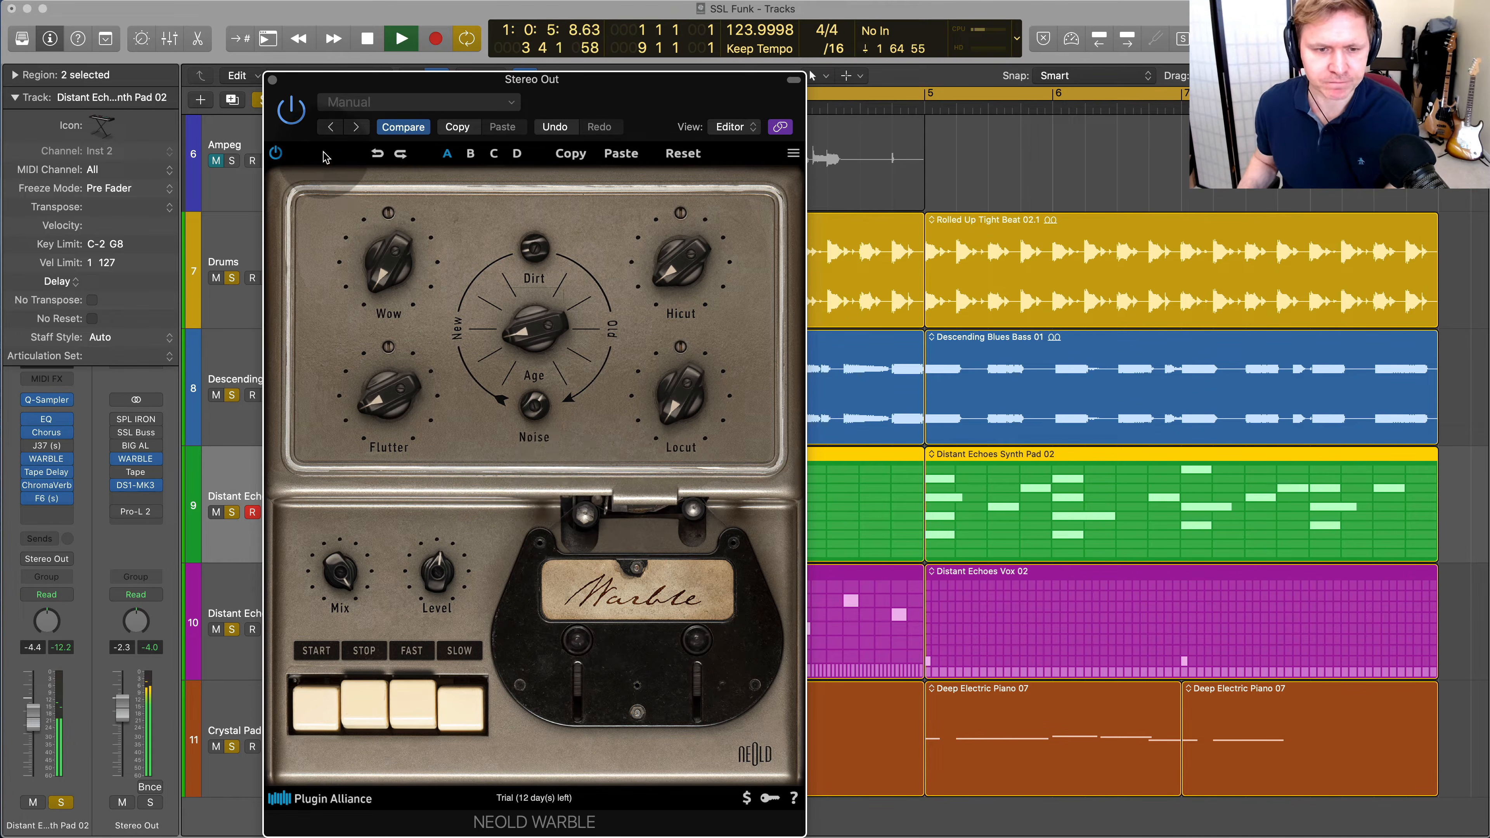
# Show the Mixer, move the WARBLE window clear of its channel strips, and restart playback from the beginning
pyautogui.moveTo(344, 83); pyautogui.dragTo(738, 80)
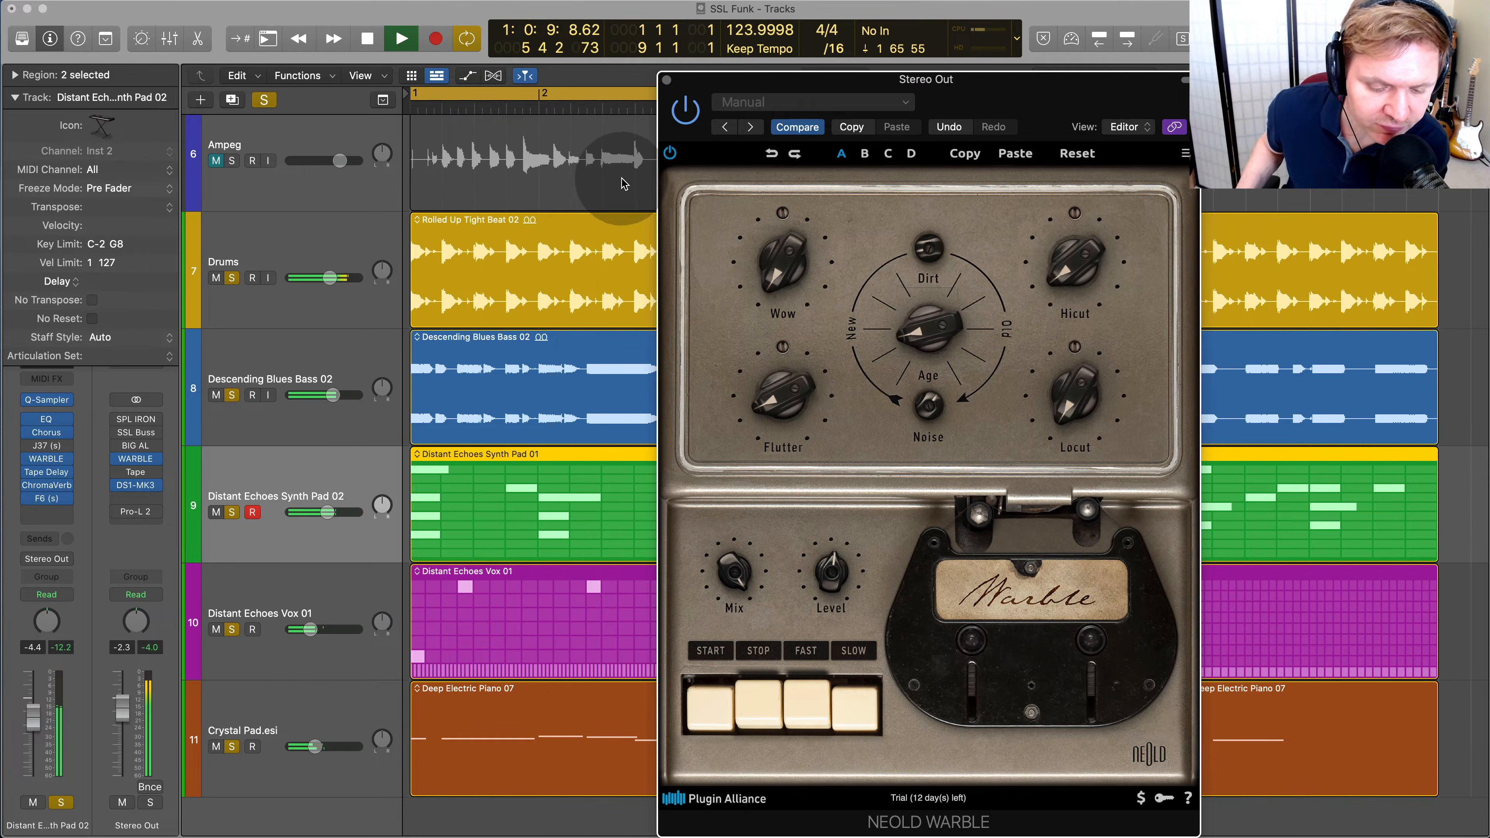
pyautogui.press('x')
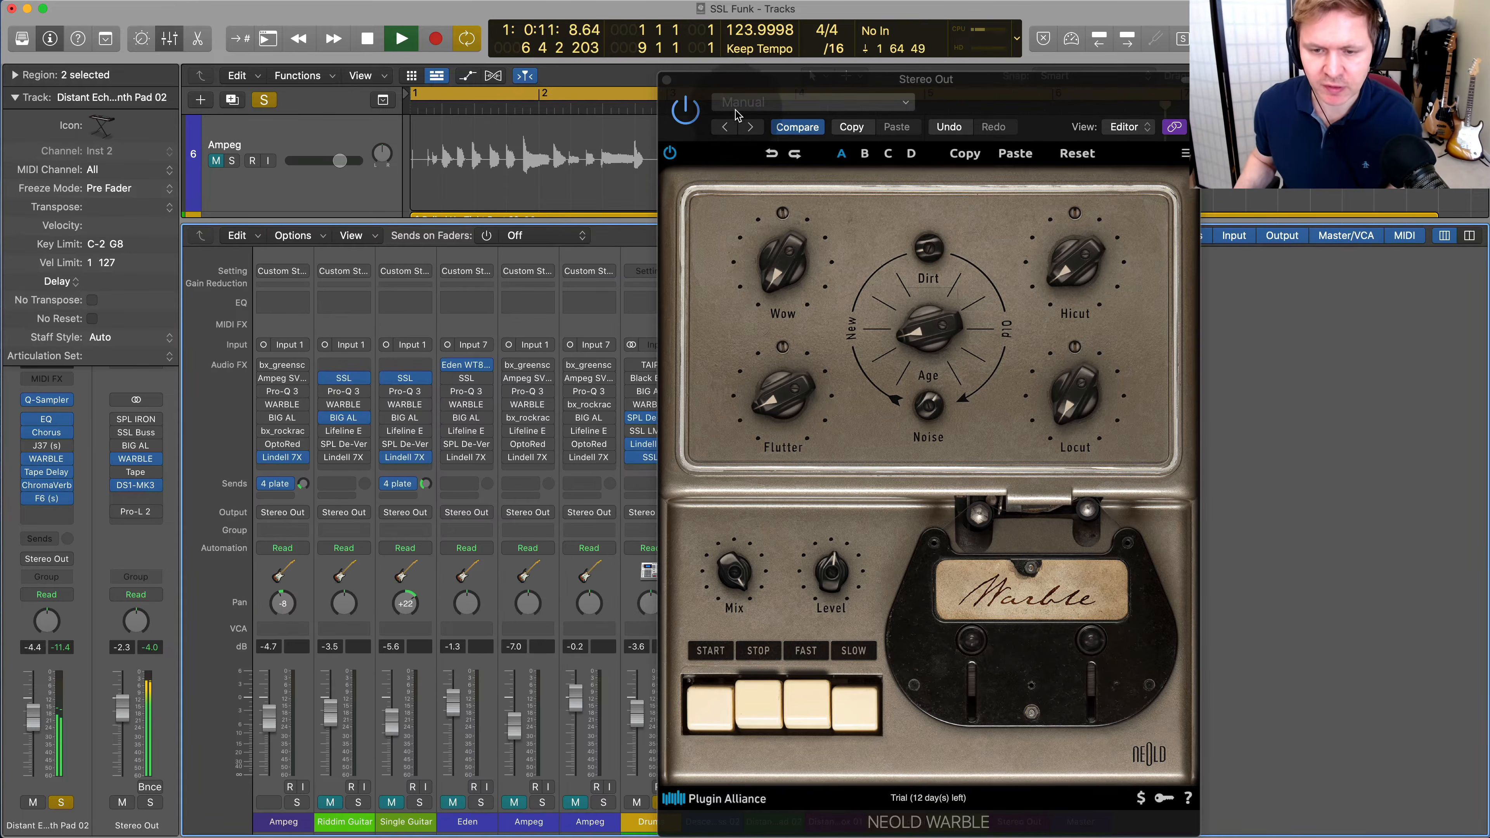
pyautogui.moveTo(780, 79); pyautogui.dragTo(1414, 120)
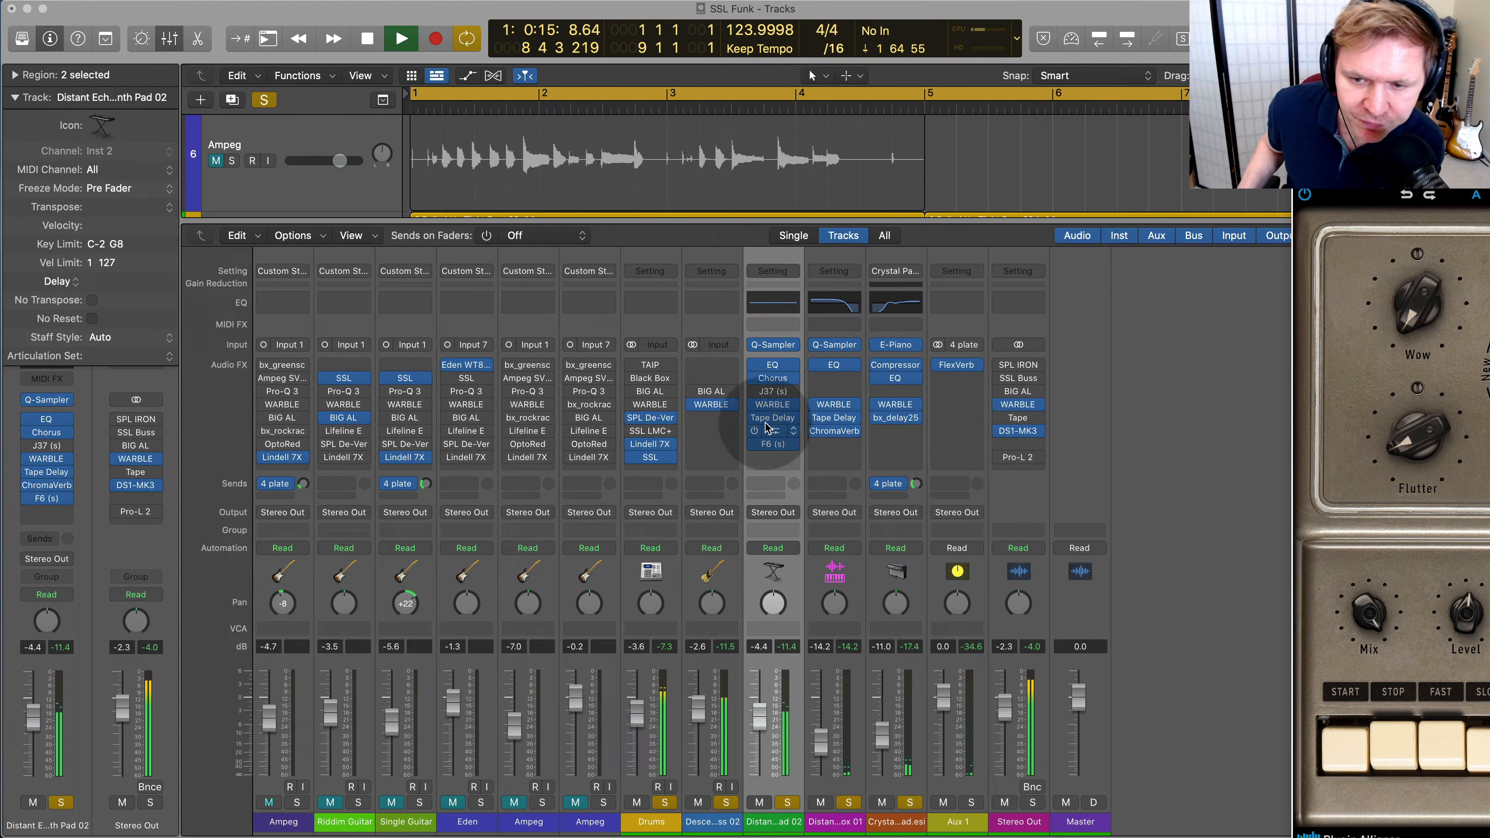
pyautogui.press('Return')
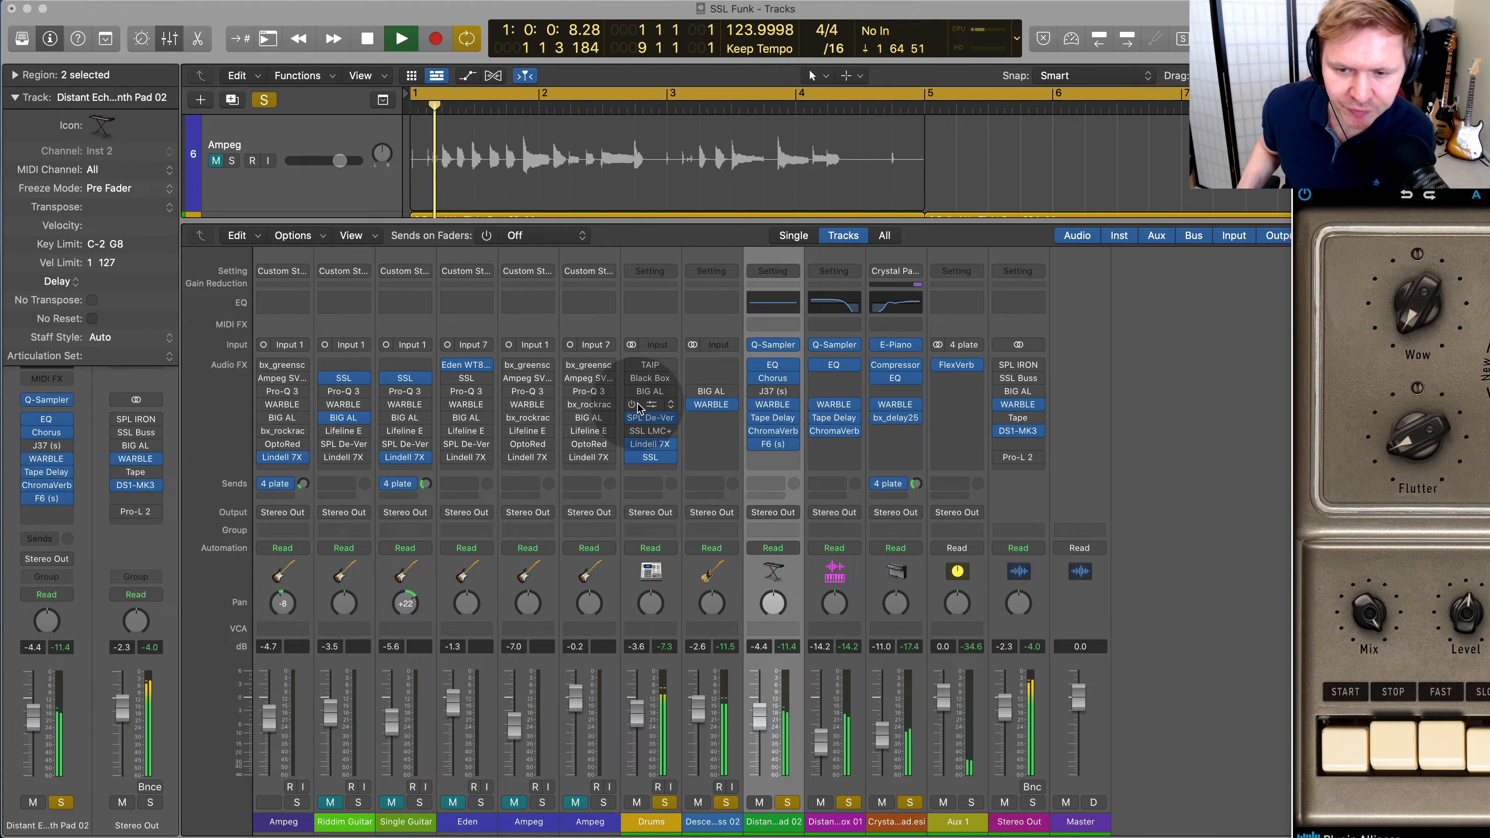
# Select the channels from Descending Blues Bass 02 through Stereo Out and compare the mix with their WARBLE plug-ins bypassed and active
pyautogui.click(719, 258)
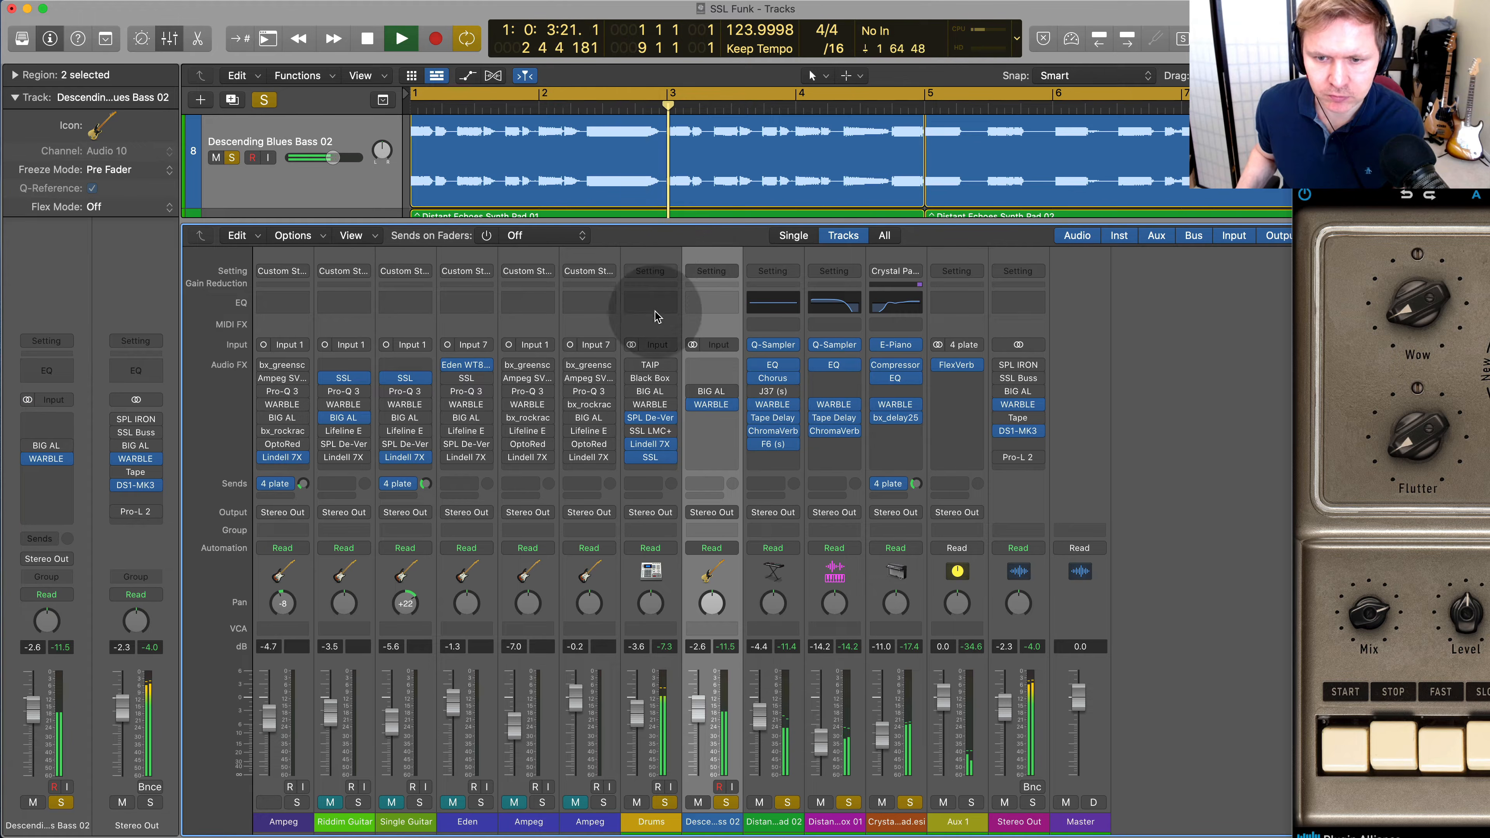
pyautogui.moveTo(1017, 264); pyautogui.dragTo(692, 416)
pyautogui.click(694, 405)
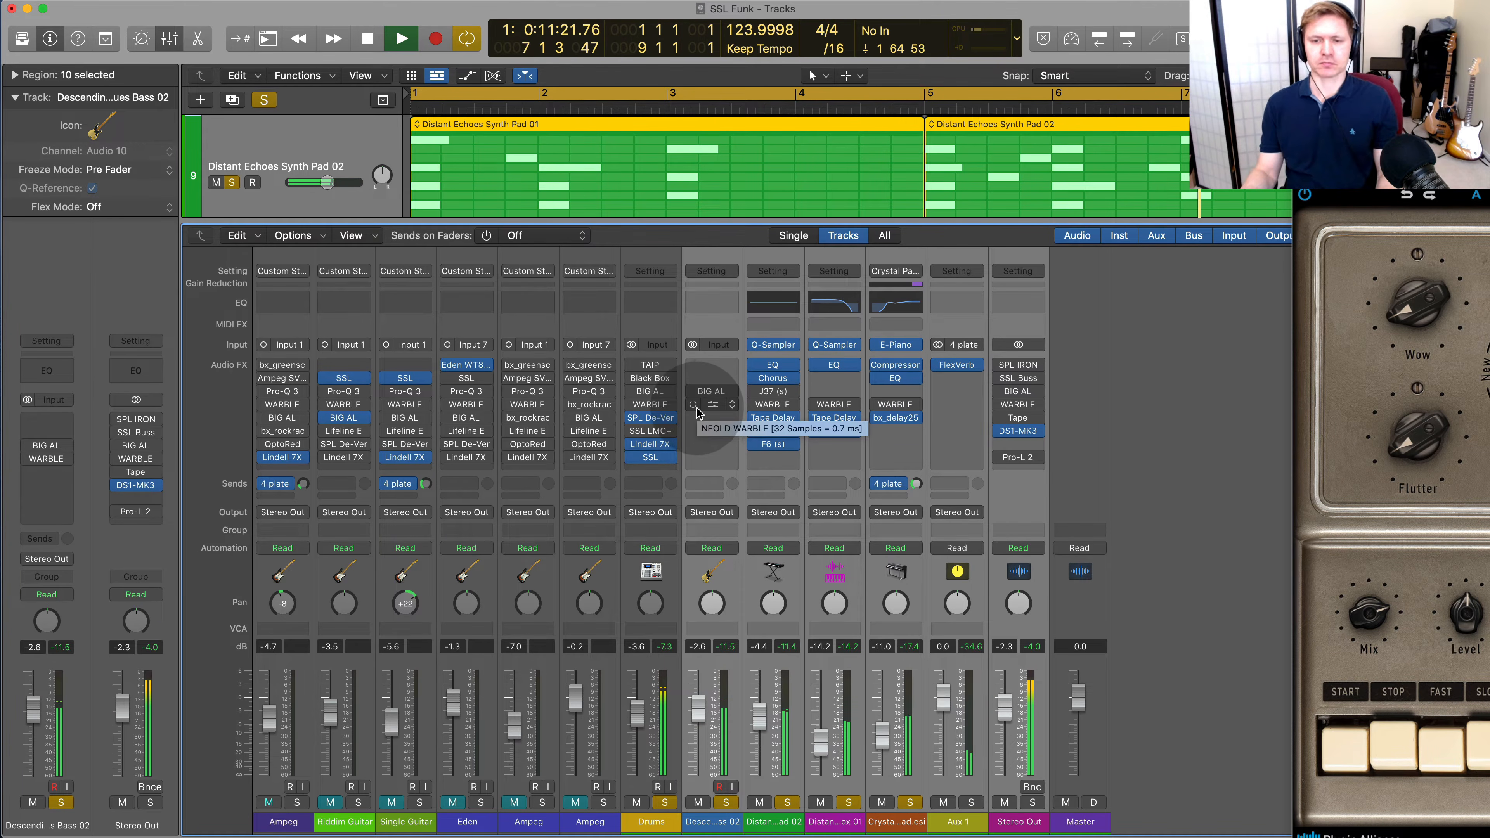
pyautogui.keyDown('alt'); pyautogui.click(693, 405); pyautogui.keyUp('alt')
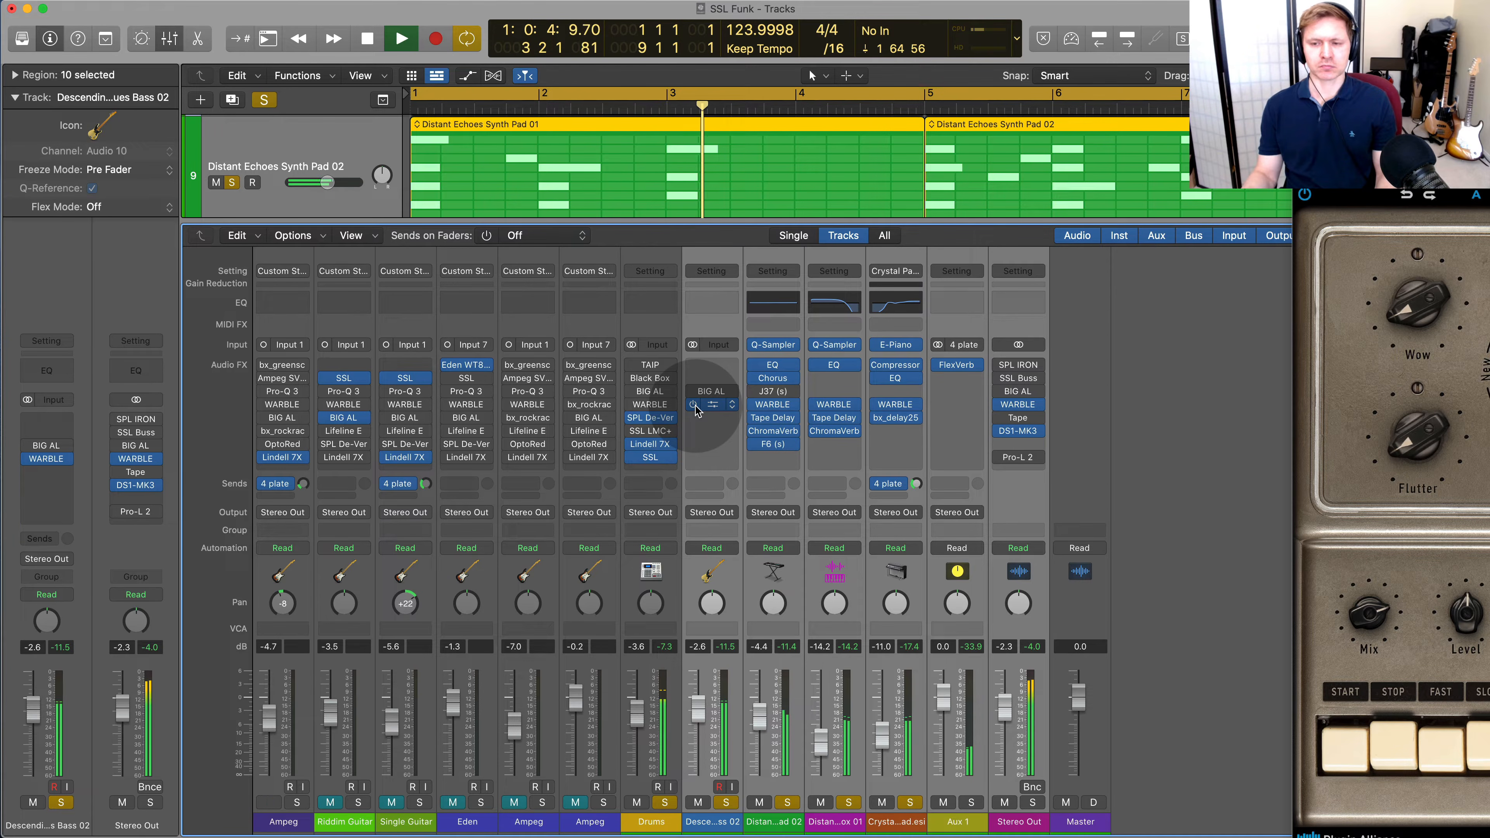
# Enable and open the Tape plug-in on Stereo Out, and examine its main and remote-control panels with the mix playing
pyautogui.click(1003, 417)
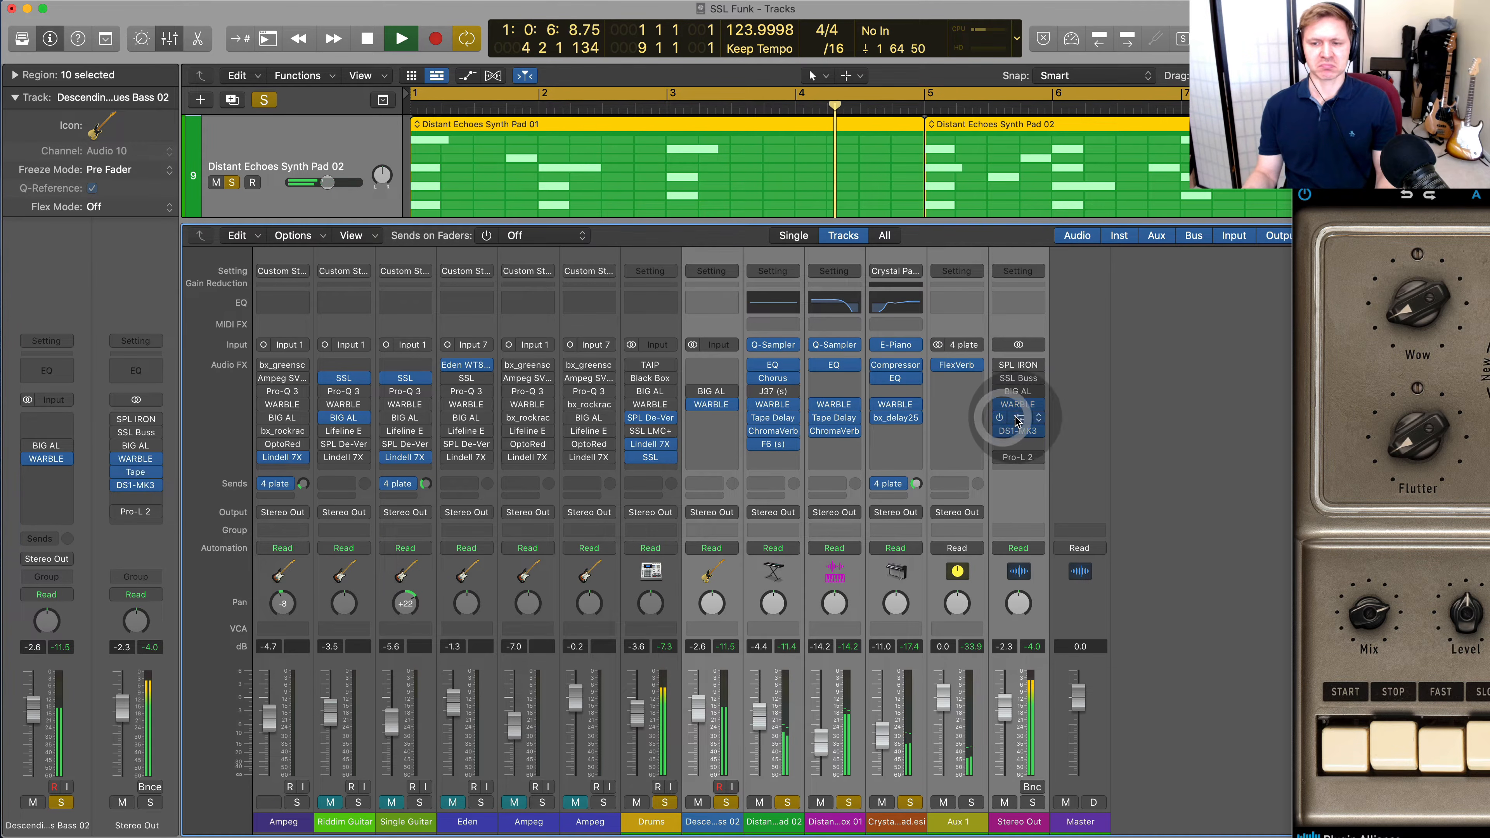
pyautogui.click(1017, 417)
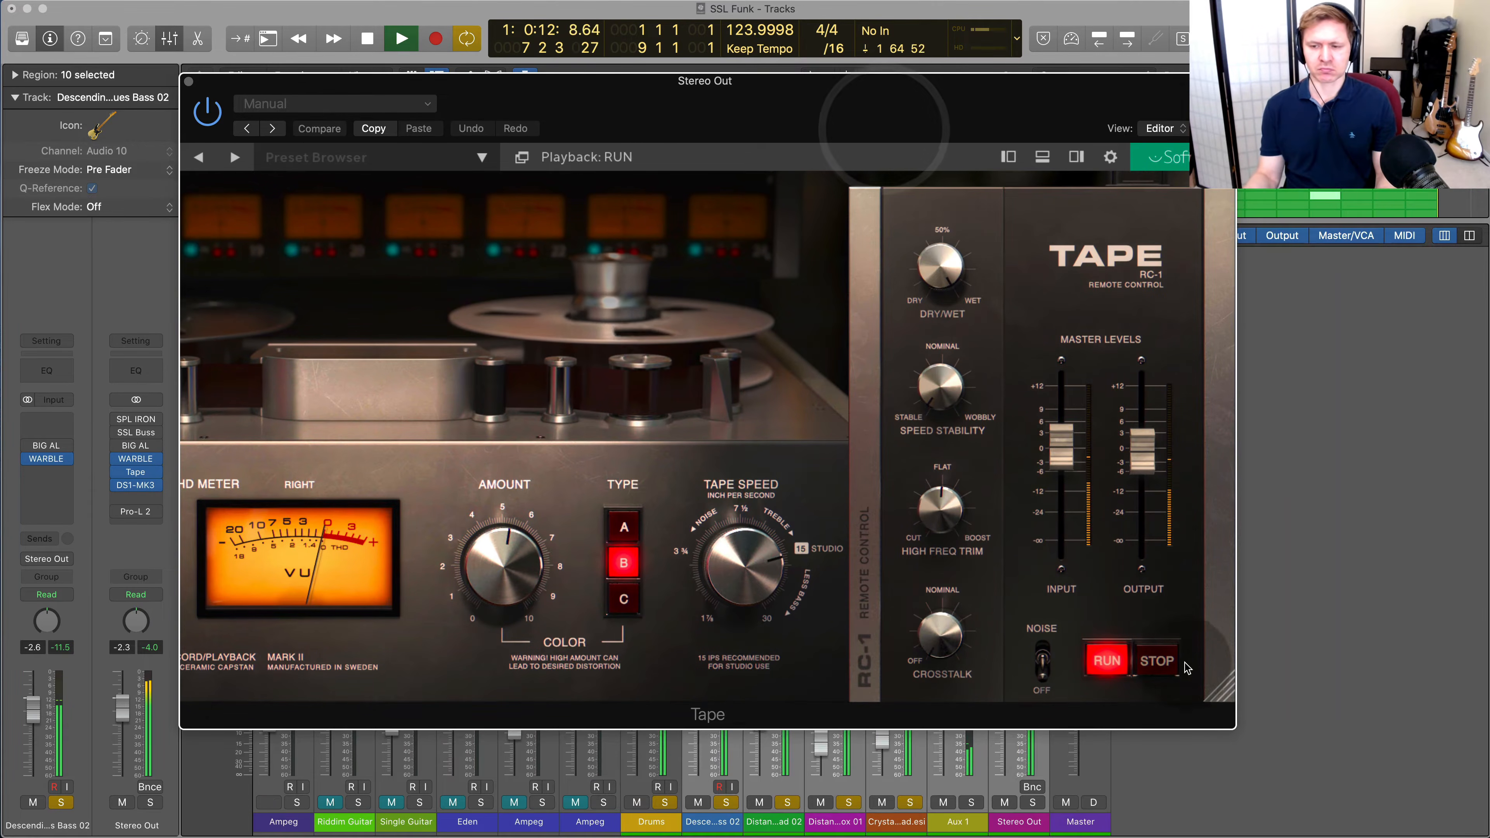
pyautogui.moveTo(1219, 685); pyautogui.dragTo(1457, 738)
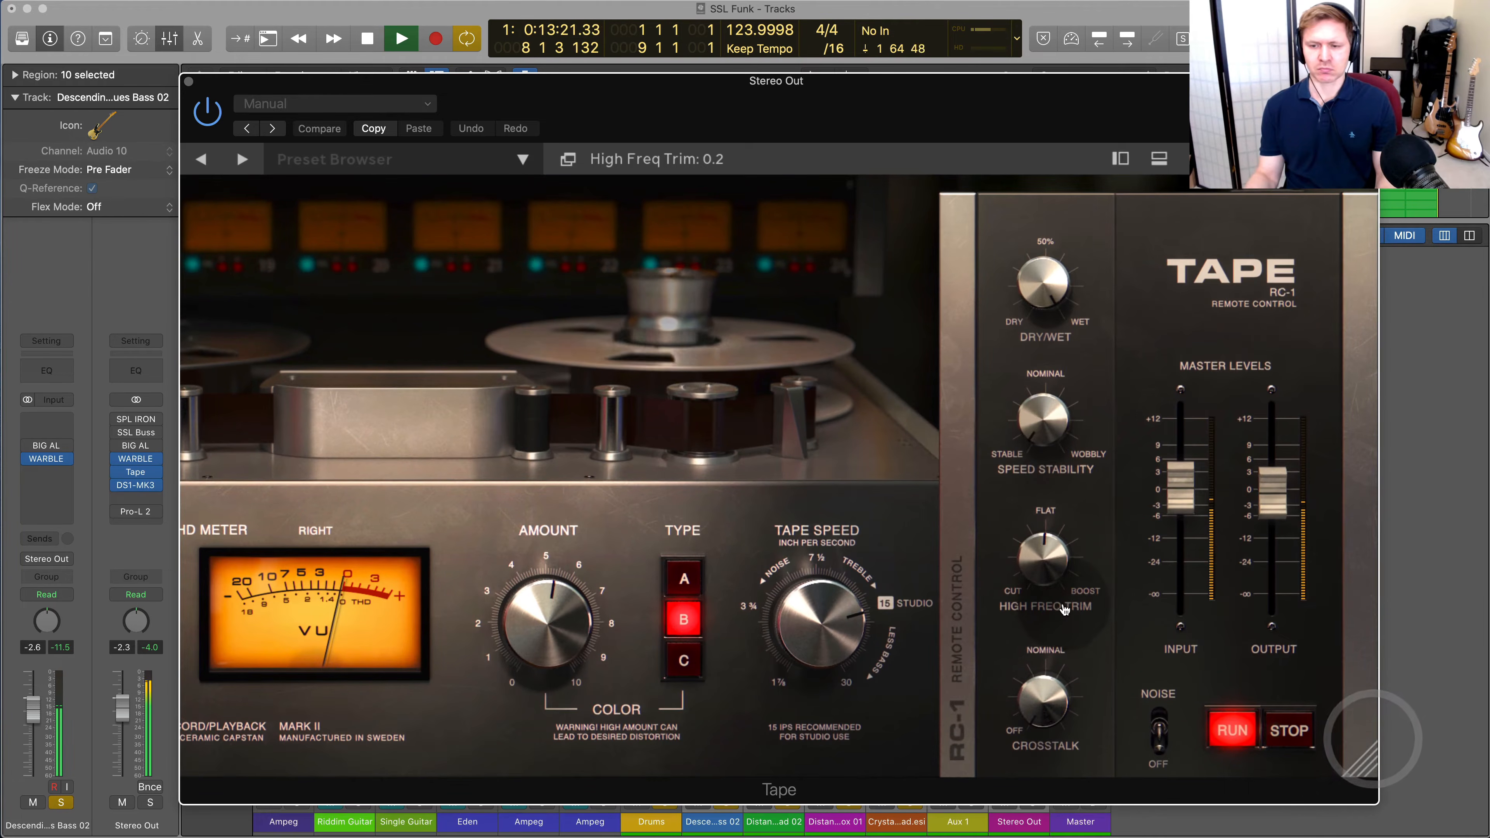
pyautogui.click(977, 628)
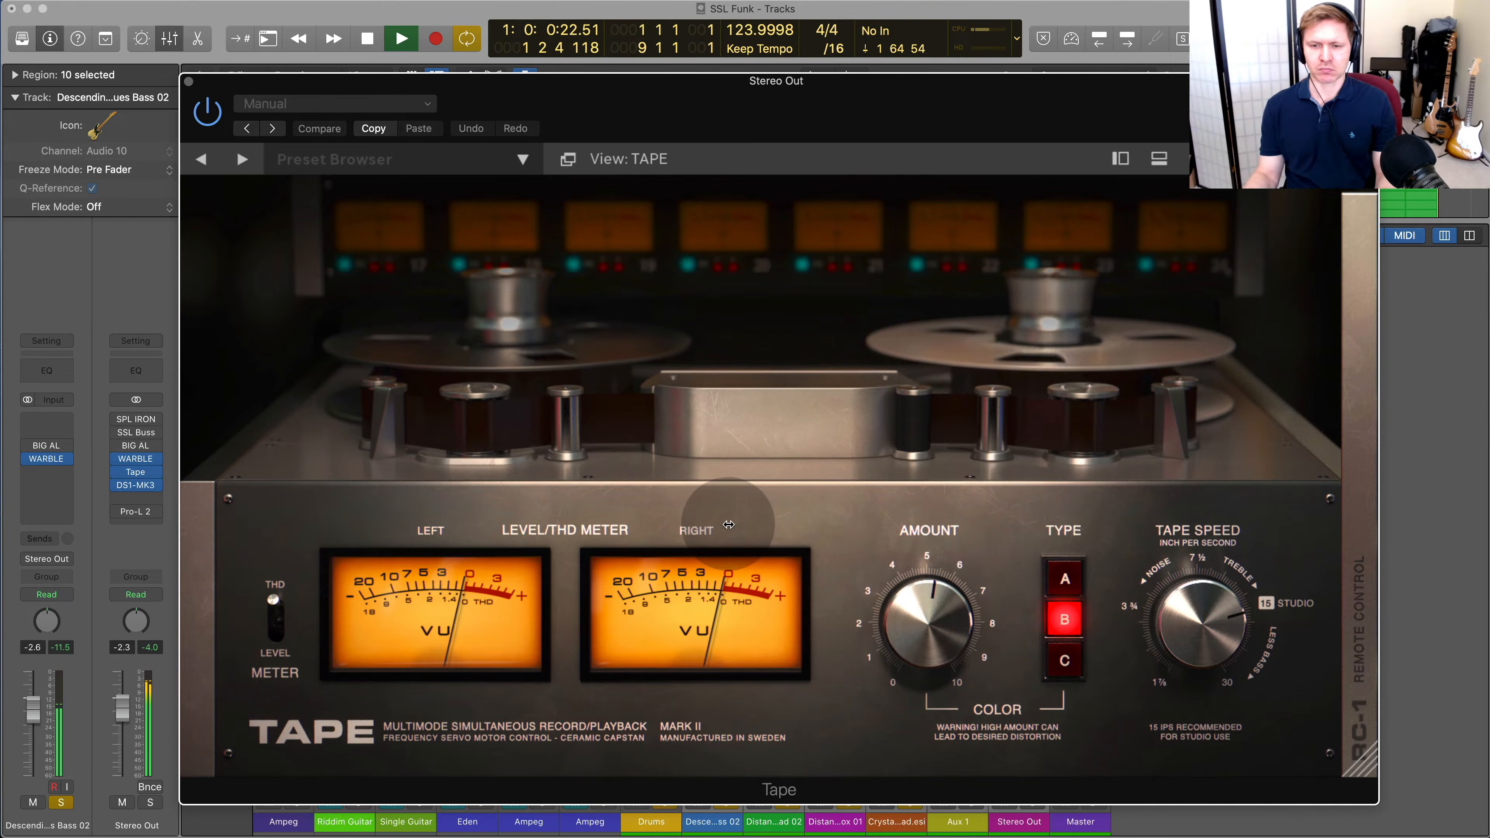
pyautogui.press('space')
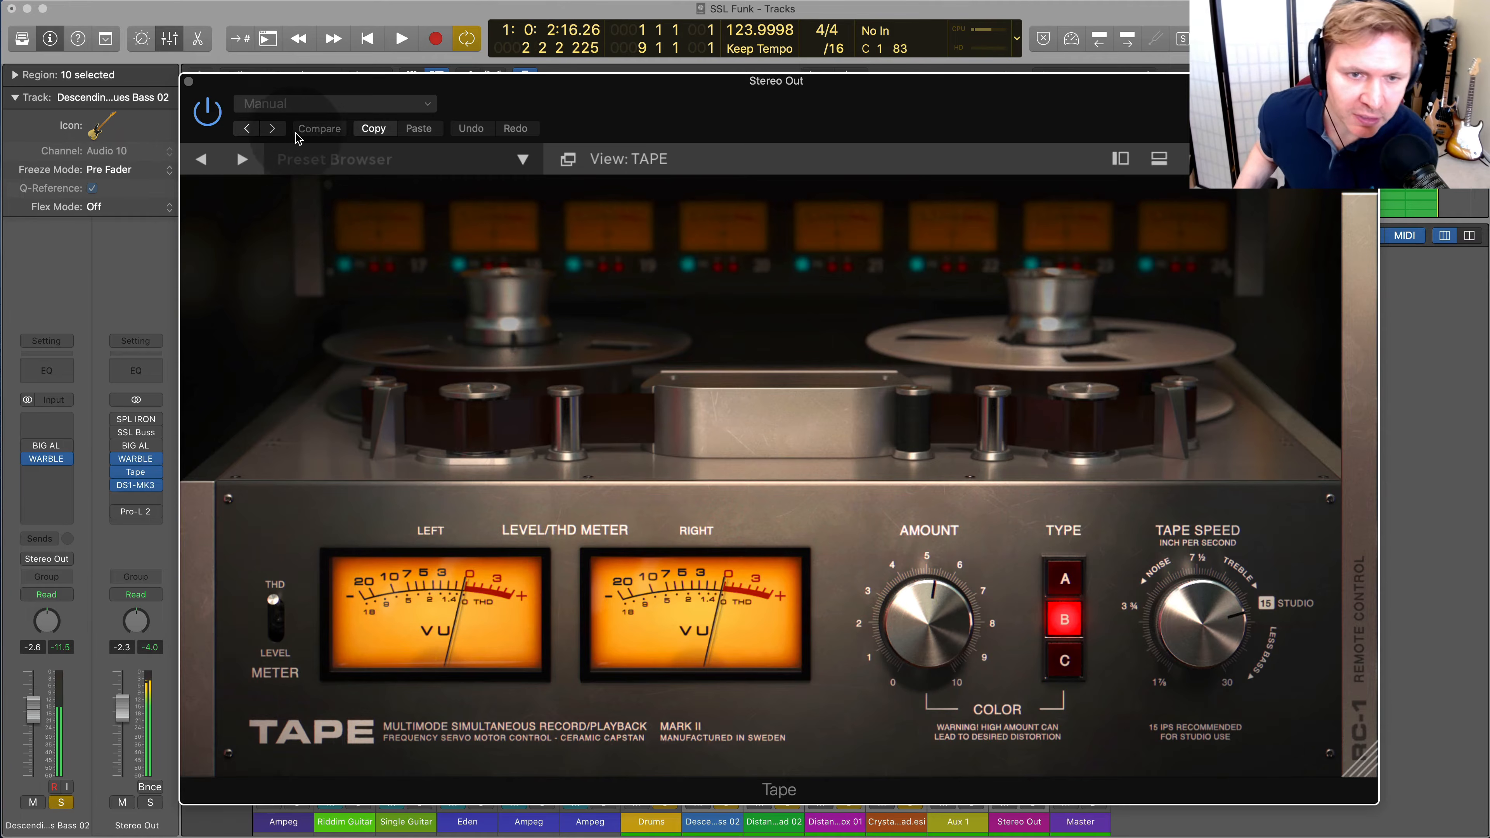
pyautogui.moveTo(311, 89); pyautogui.dragTo(1489, 176)
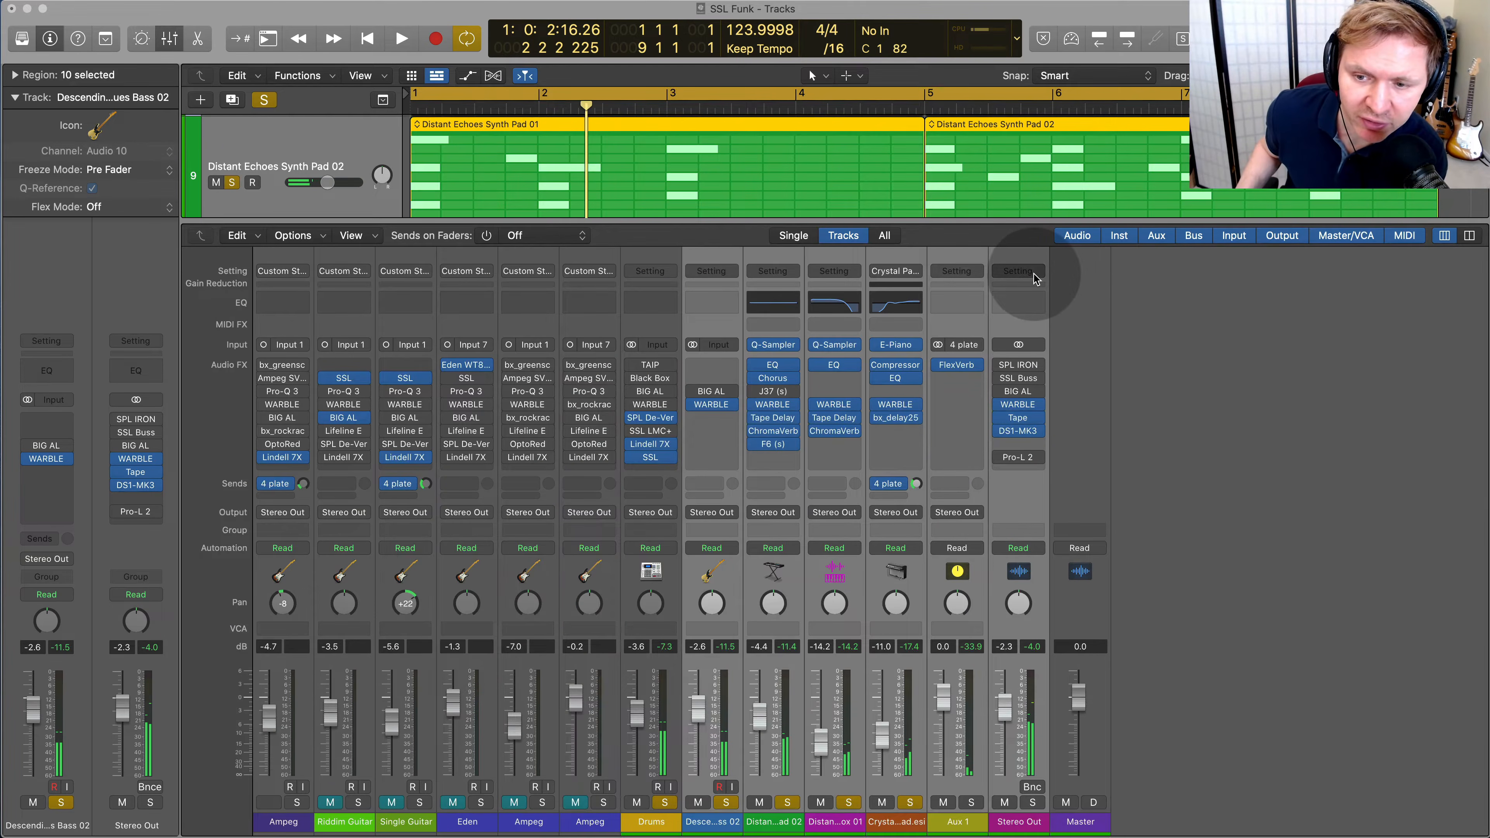
# Bypass WARBLE on the selected channels and Tape on Stereo Out, remove the selected channels' solo, and play the soloed Drums
pyautogui.click(692, 404)
pyautogui.click(998, 417)
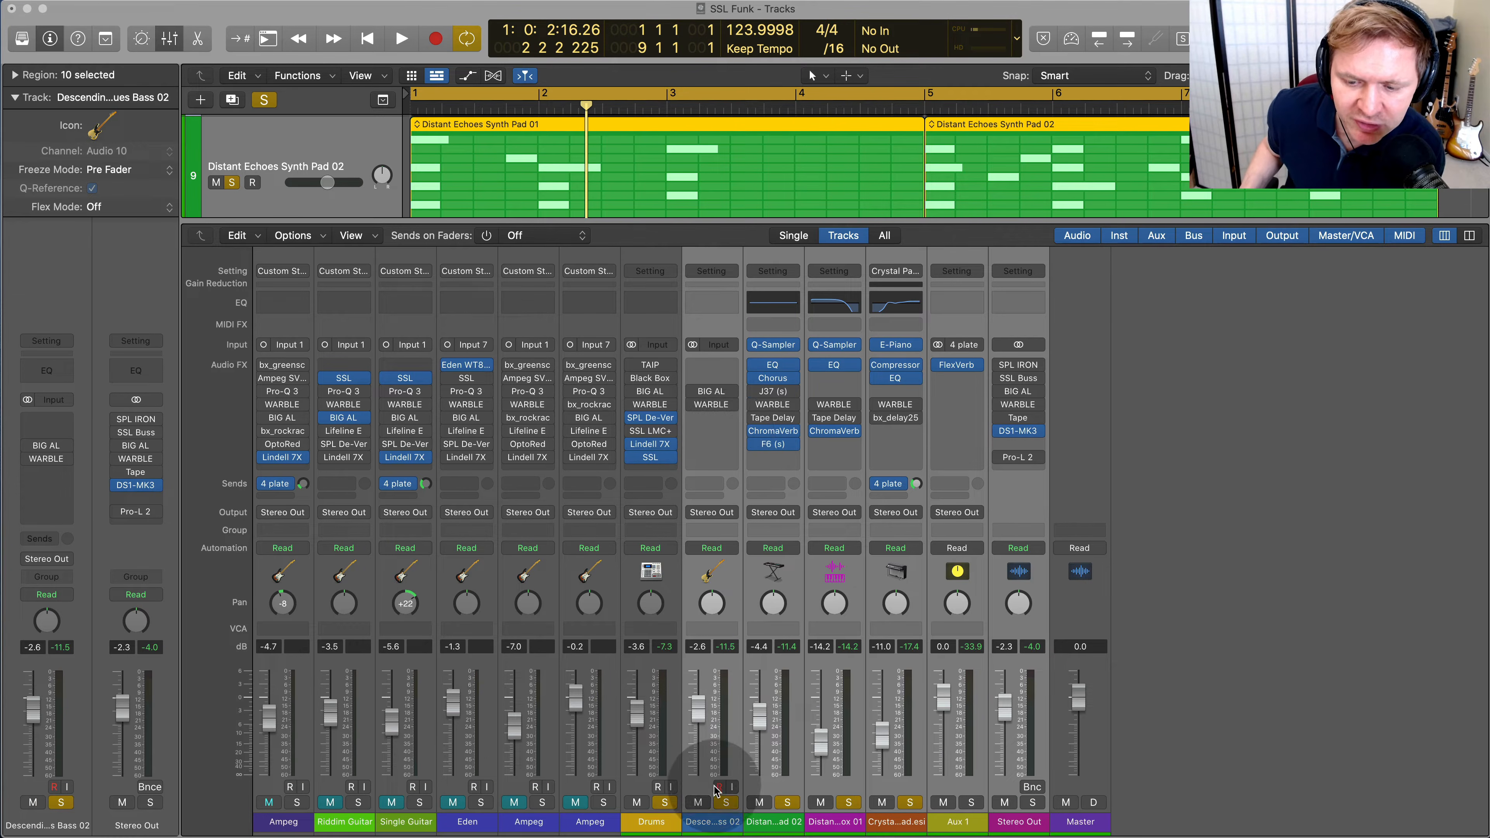
pyautogui.click(725, 801)
pyautogui.press('space')
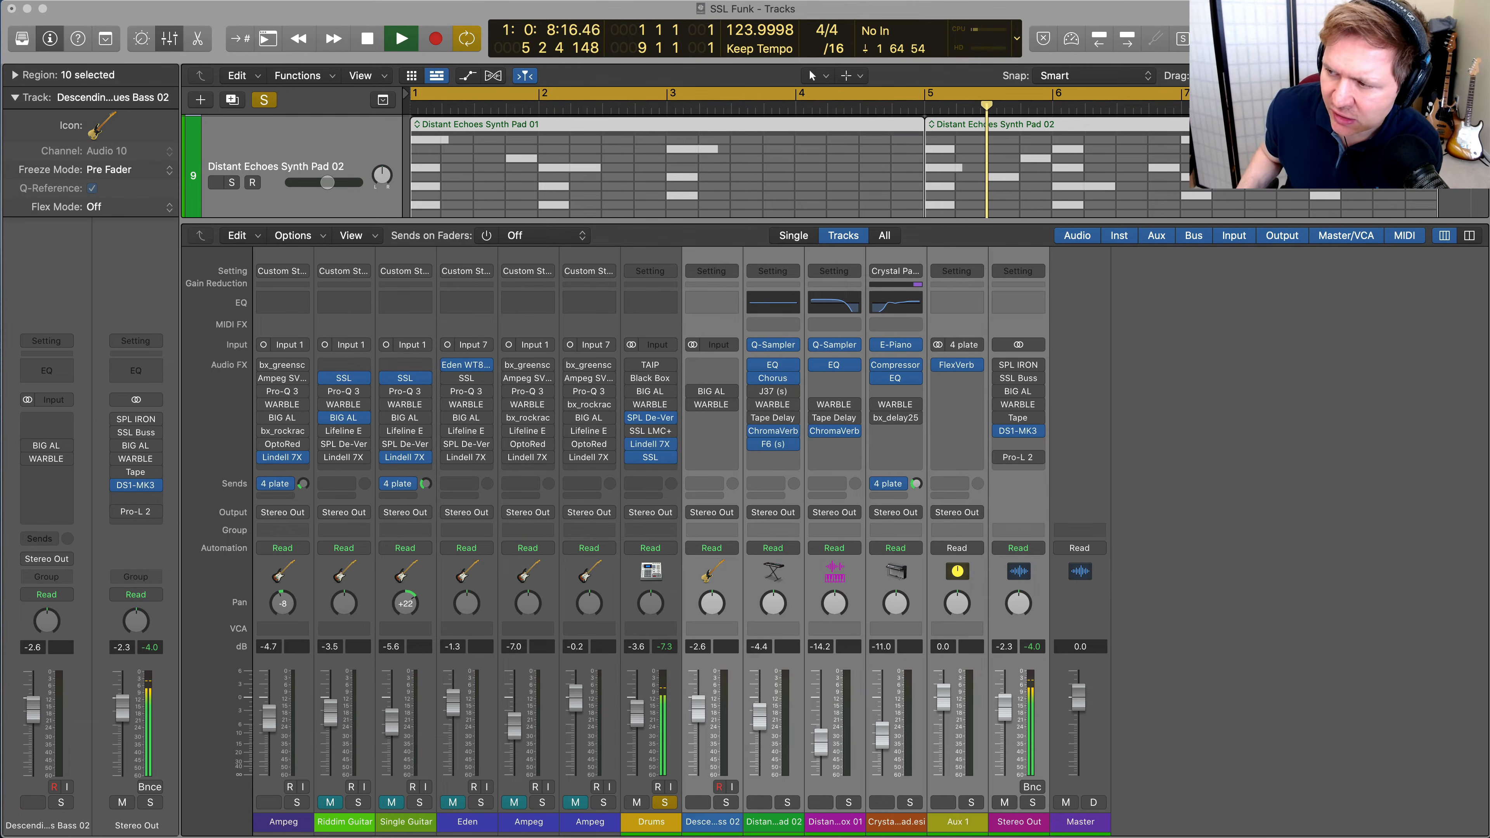
# Compare the Drums with SPL De-Verb Plus bypassed and active, and close its window
pyautogui.click(650, 417)
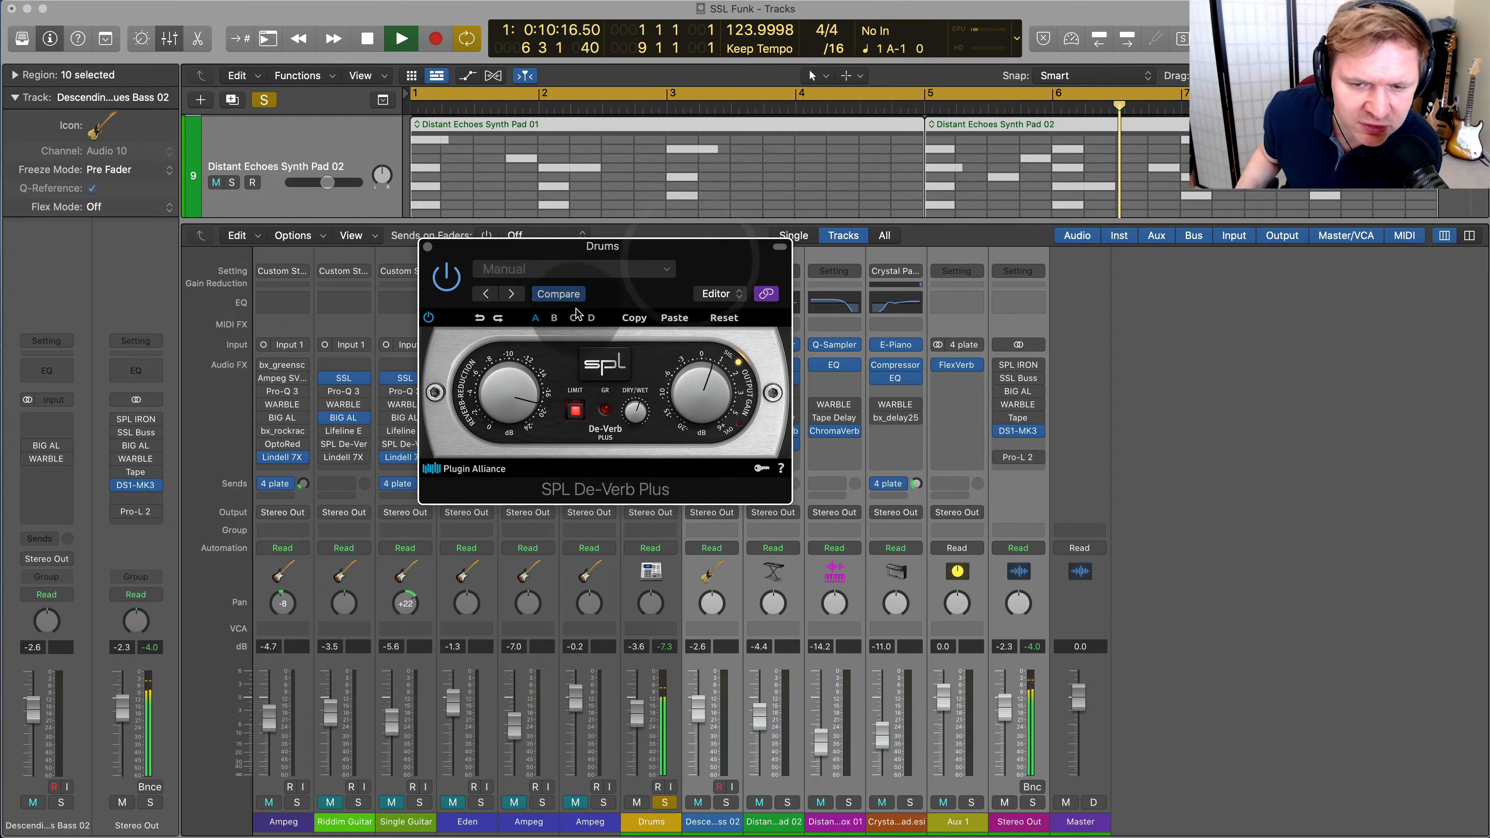
pyautogui.click(447, 288)
pyautogui.click(427, 246)
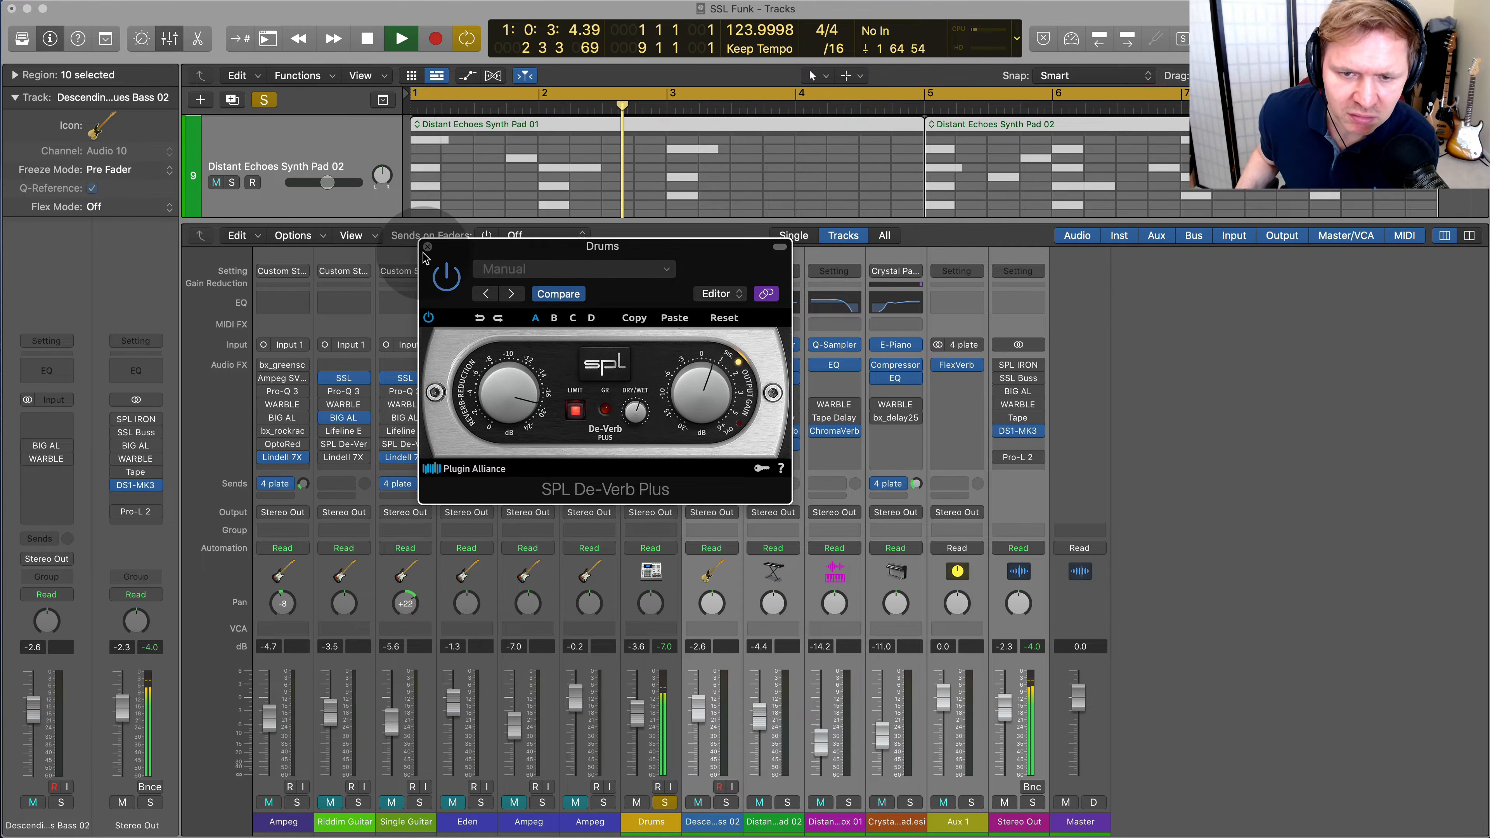
pyautogui.click(763, 460)
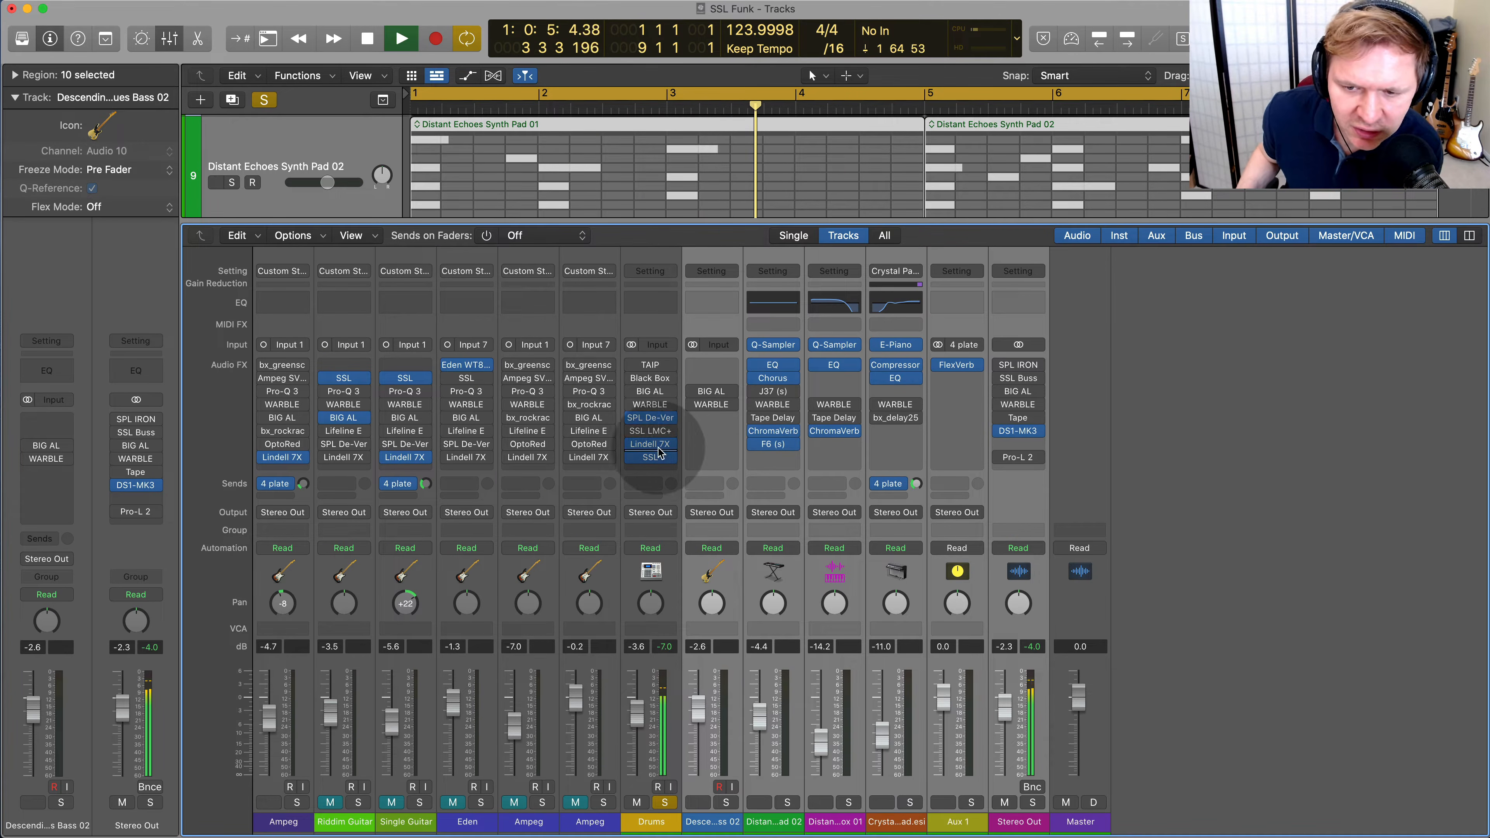
# Audition SSL LMC+ on the Drums channel while the Drums play
pyautogui.click(632, 434)
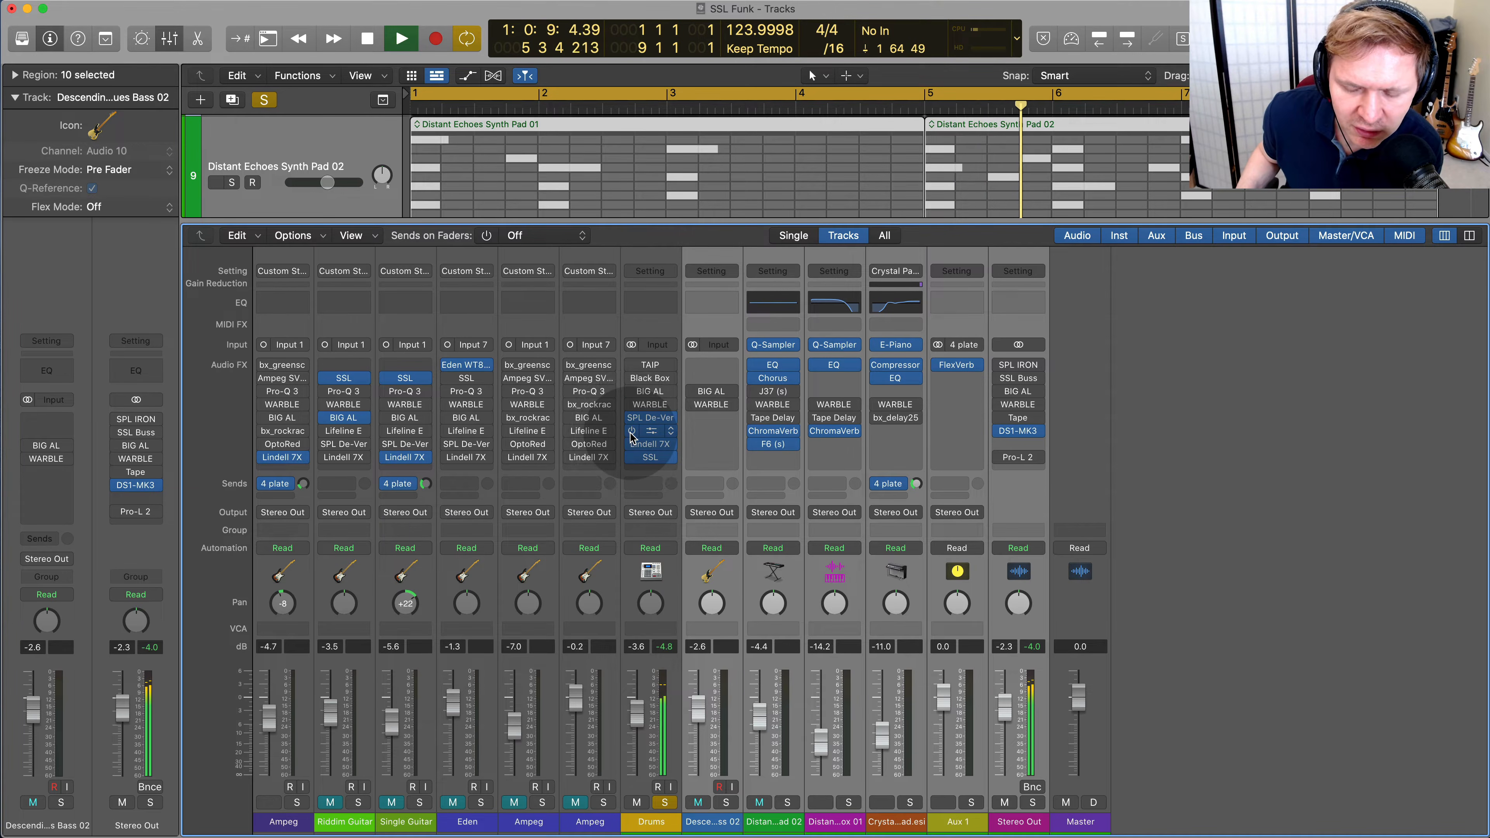
pyautogui.click(648, 432)
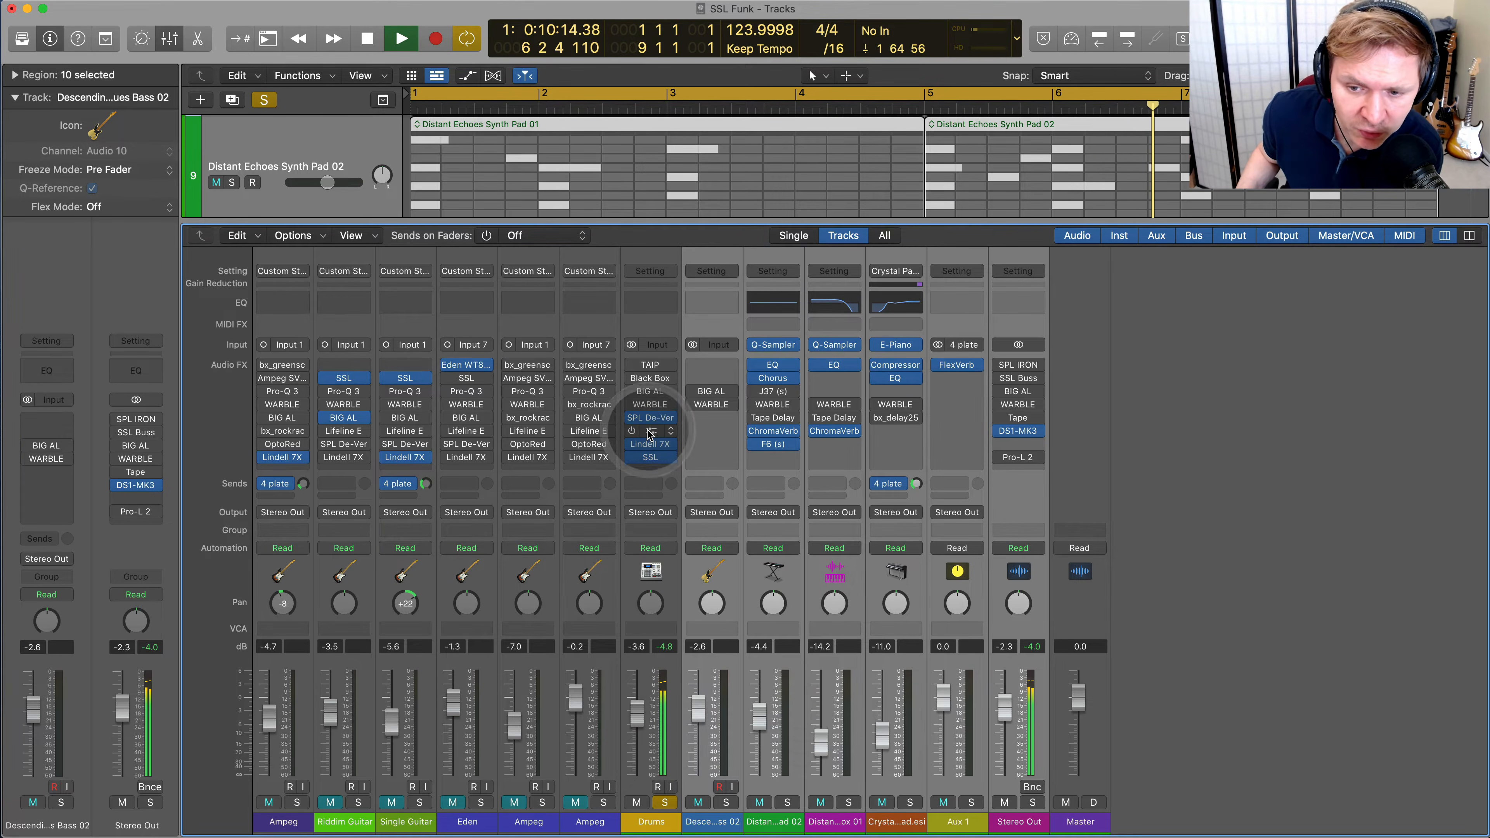
pyautogui.moveTo(824, 226); pyautogui.dragTo(523, 71)
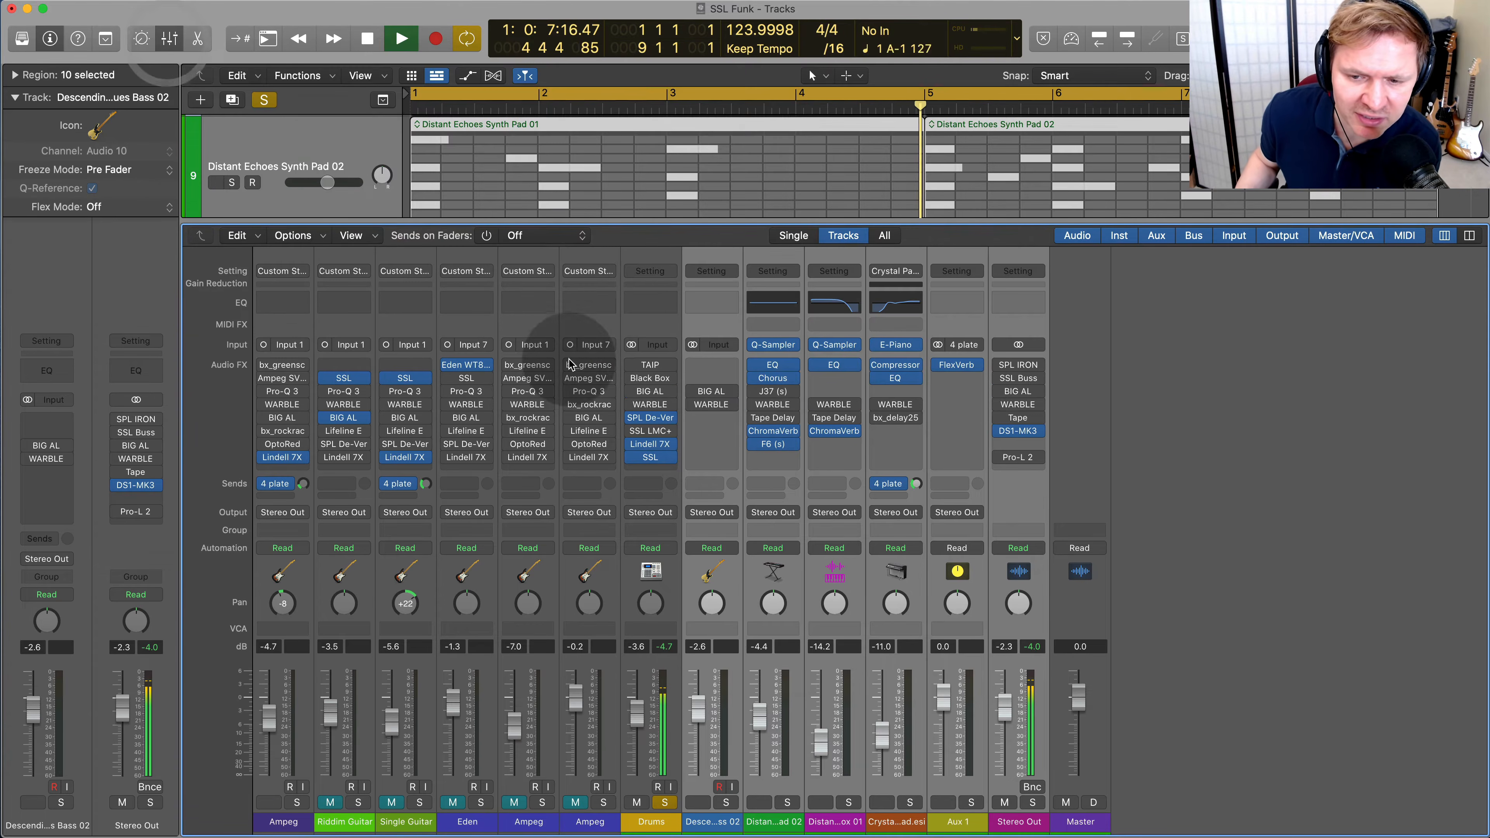
# Stop playback and examine the Black Box Analog Design HG-2MS on the Drums channel
pyautogui.press('space')
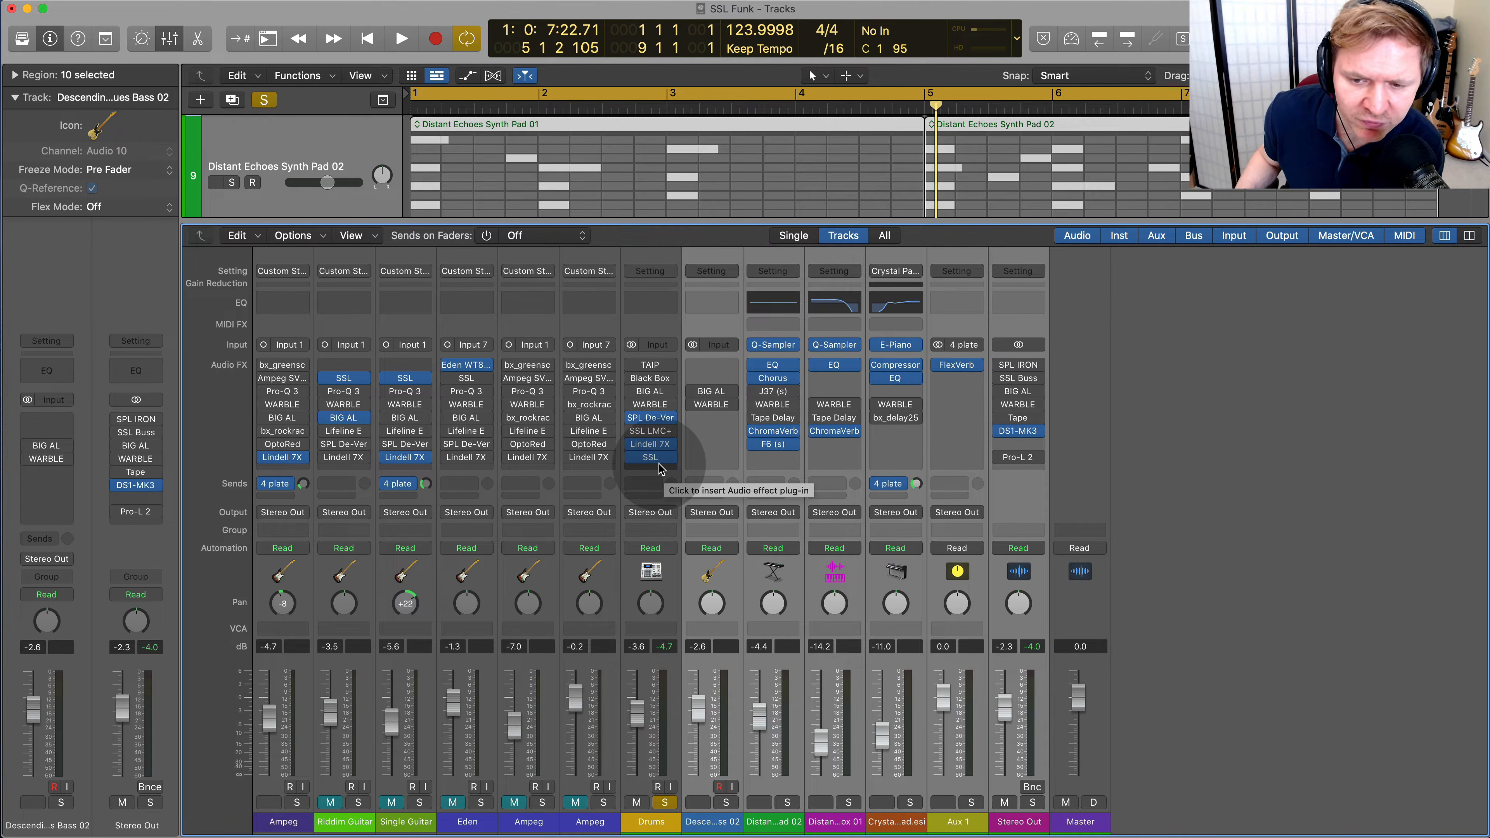
pyautogui.moveTo(645, 450); pyautogui.dragTo(650, 387)
pyautogui.click(651, 380)
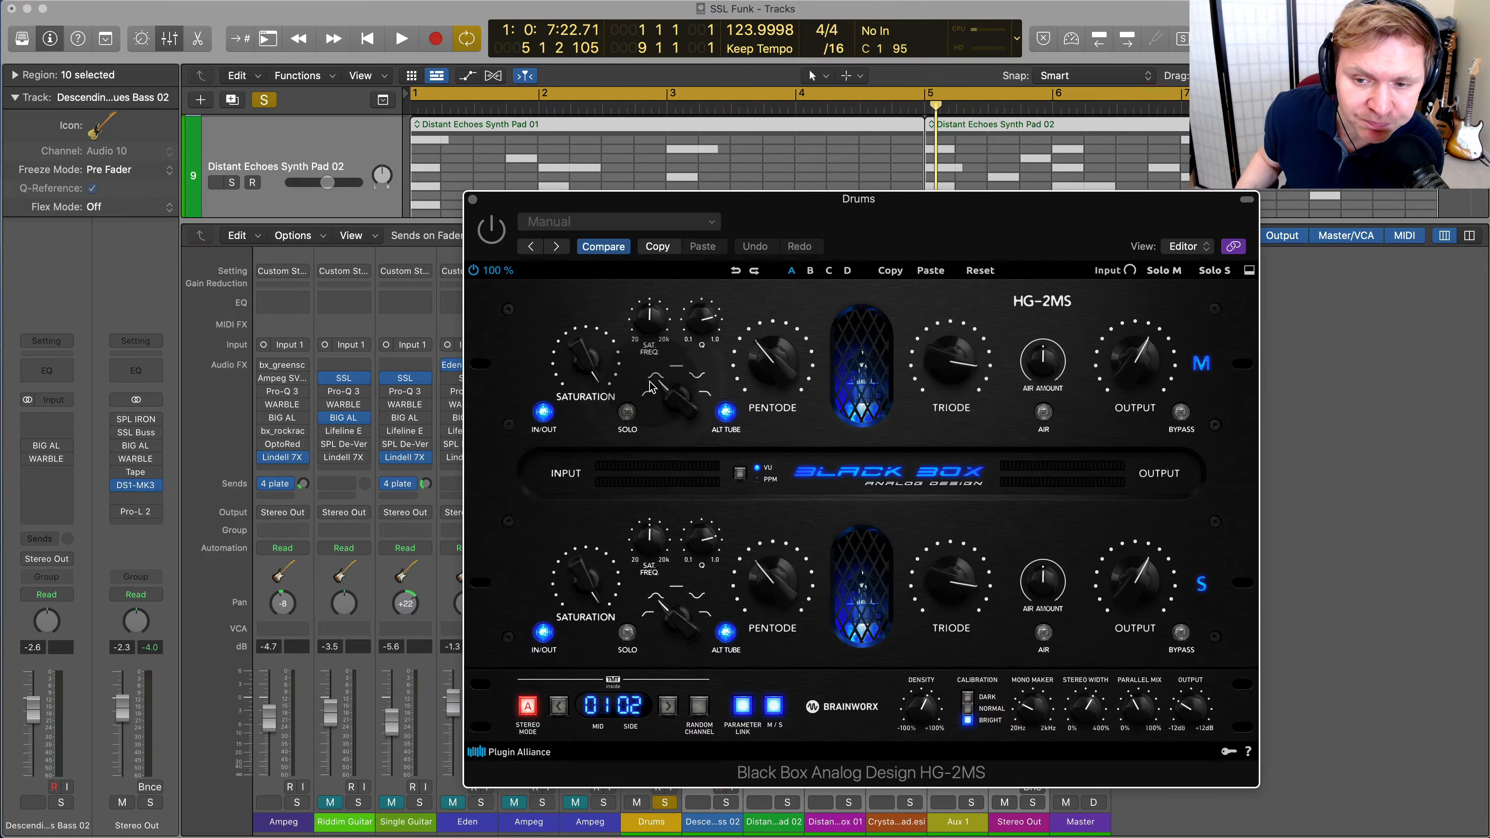
pyautogui.moveTo(894, 202); pyautogui.dragTo(1168, 186)
pyautogui.click(752, 172)
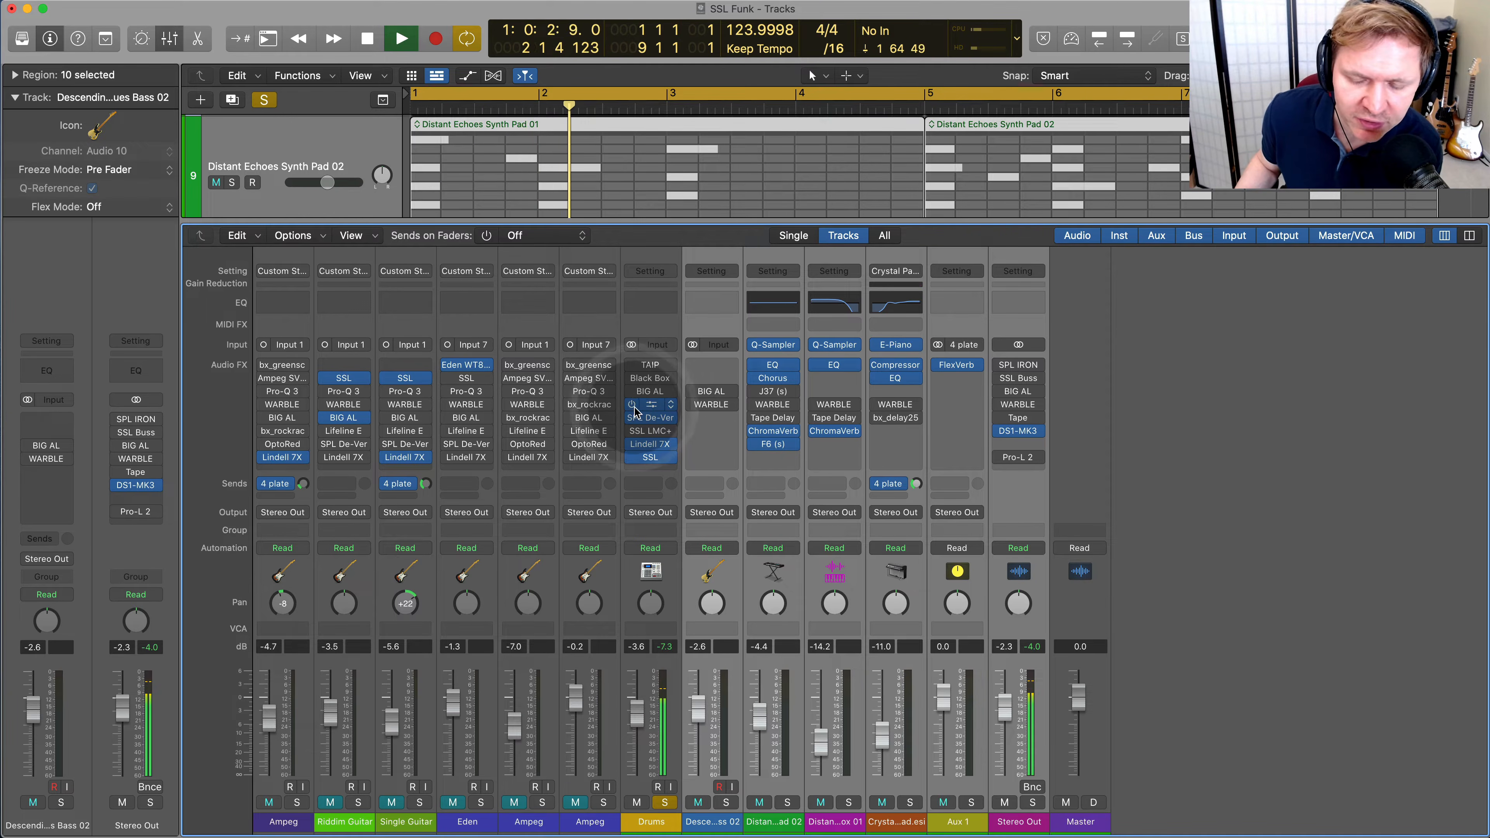
# Open the Drums channel's WARBLE and adjust its Age and Mix during playback, trying Mix at 0.0 %
pyautogui.click(650, 406)
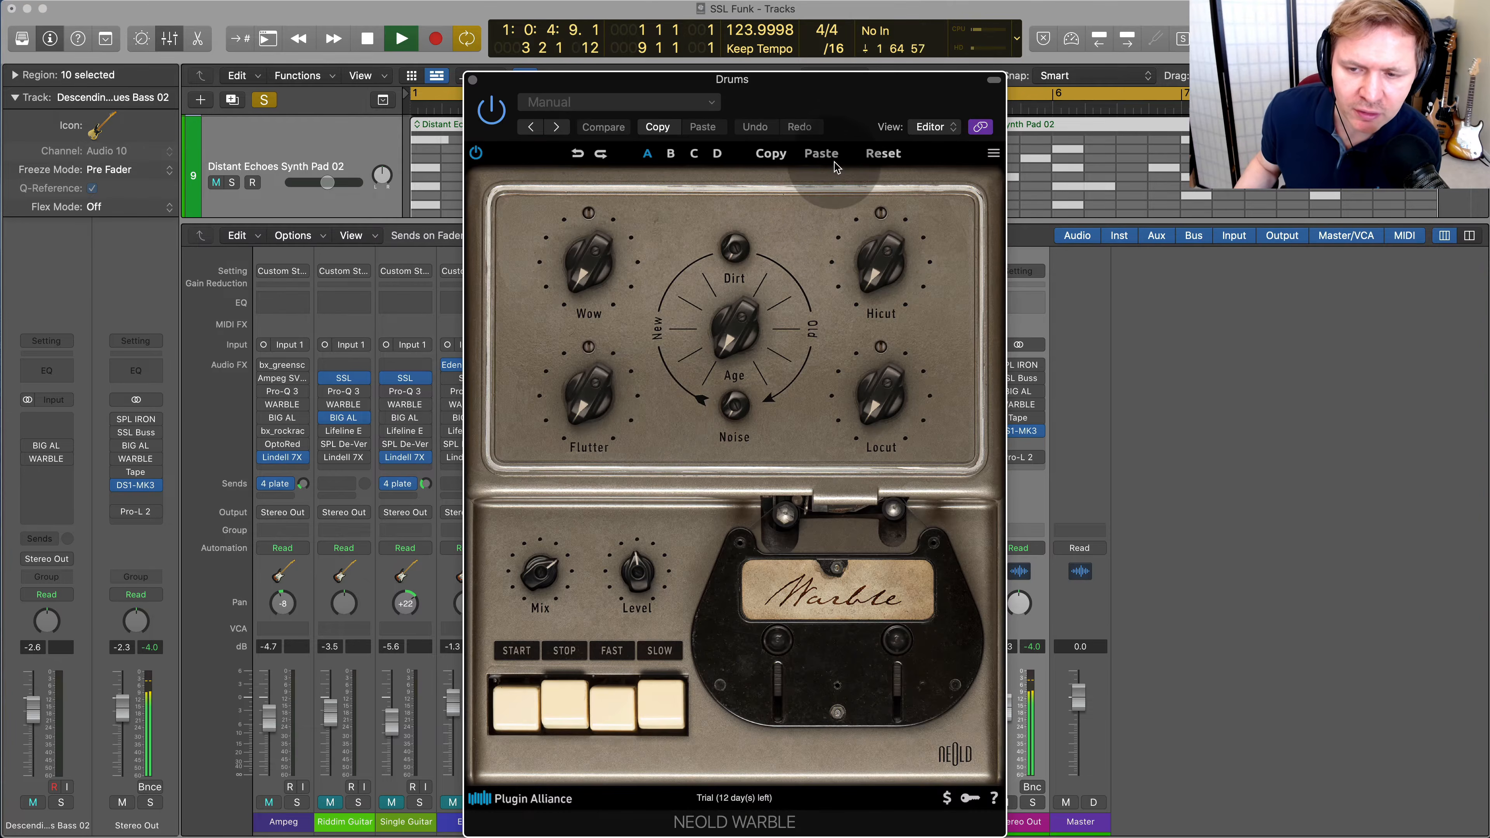
pyautogui.moveTo(752, 300); pyautogui.dragTo(761, 242)
pyautogui.moveTo(744, 363); pyautogui.dragTo(664, 455)
pyautogui.moveTo(548, 590); pyautogui.dragTo(497, 822)
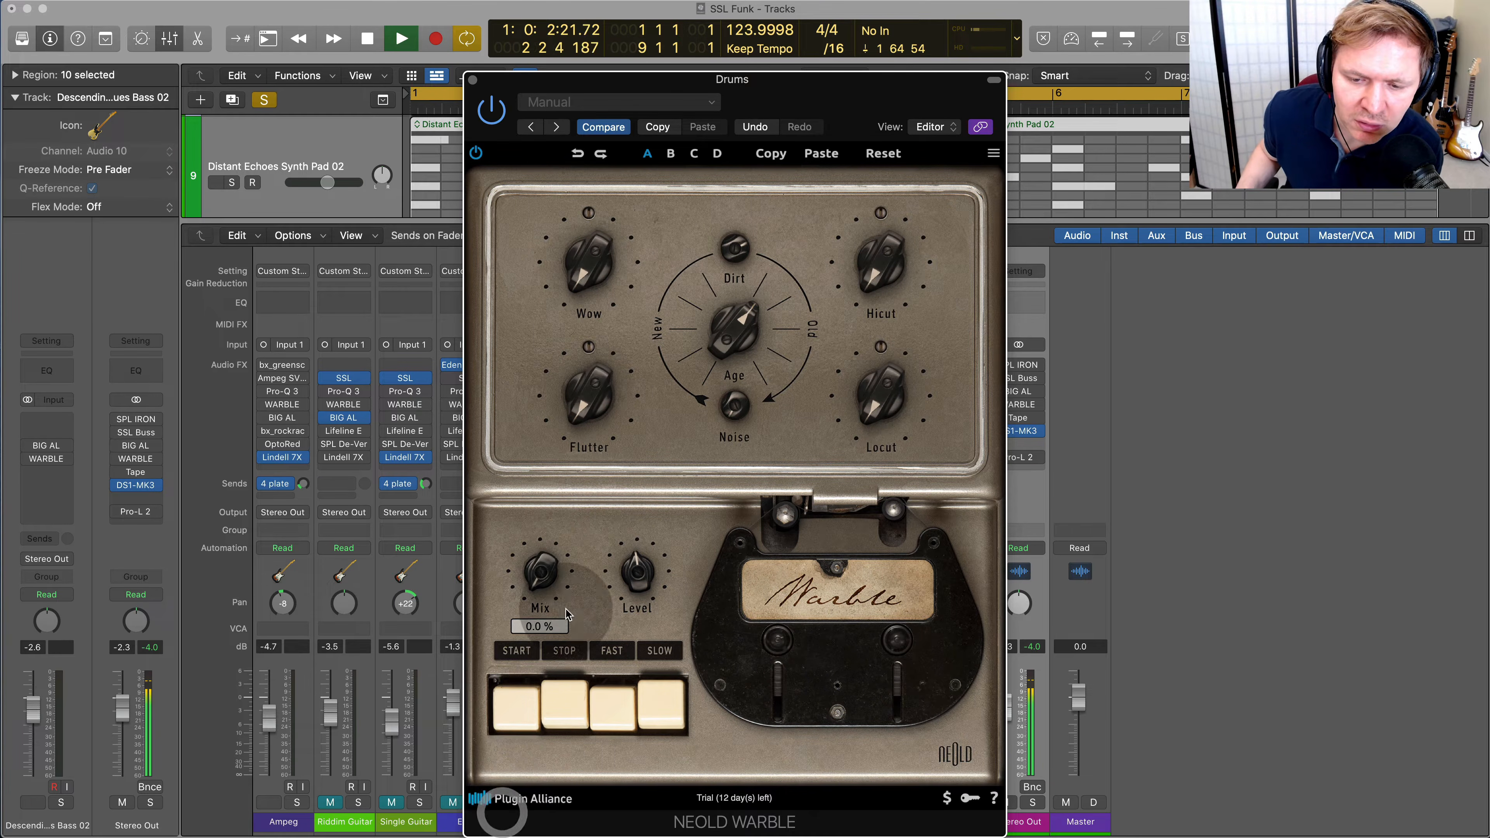
pyautogui.moveTo(547, 563); pyautogui.dragTo(589, 441)
pyautogui.moveTo(881, 261); pyautogui.dragTo(727, 437)
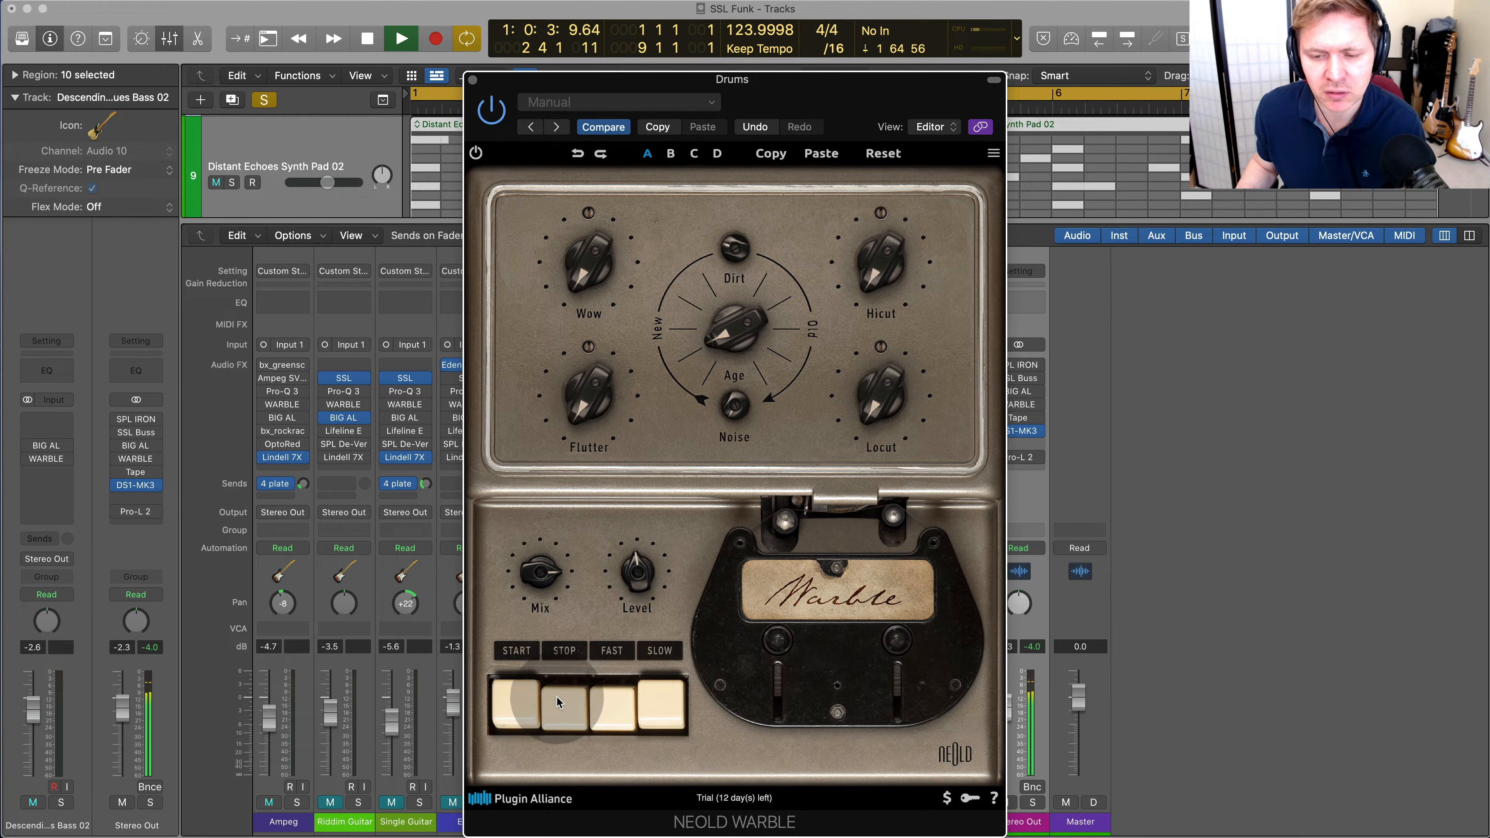
# Compare the Drums with the WARBLE tape running and stopped, and raise the plug-in's Mix
pyautogui.click(524, 704)
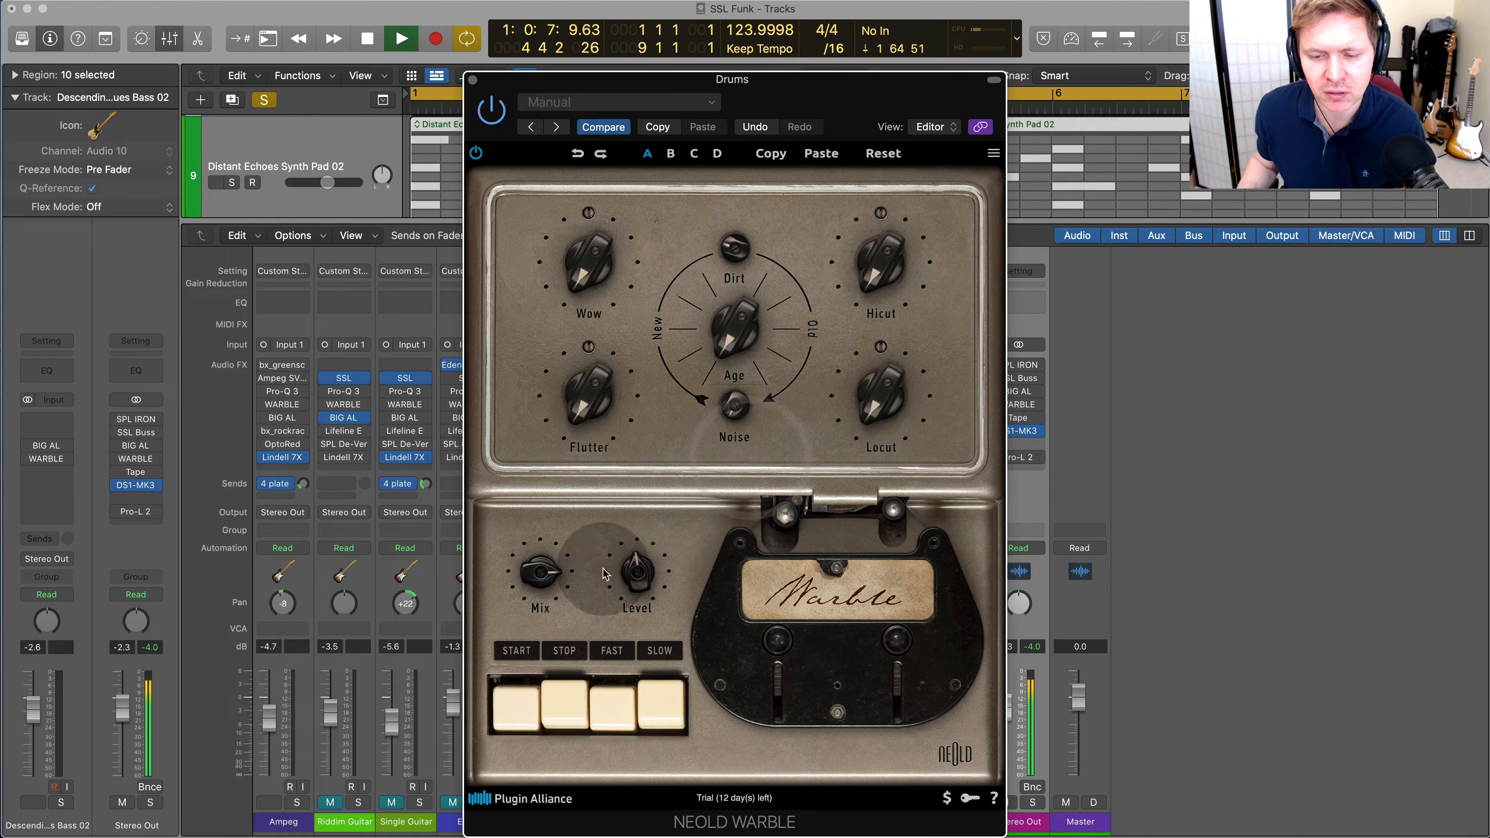
pyautogui.click(557, 708)
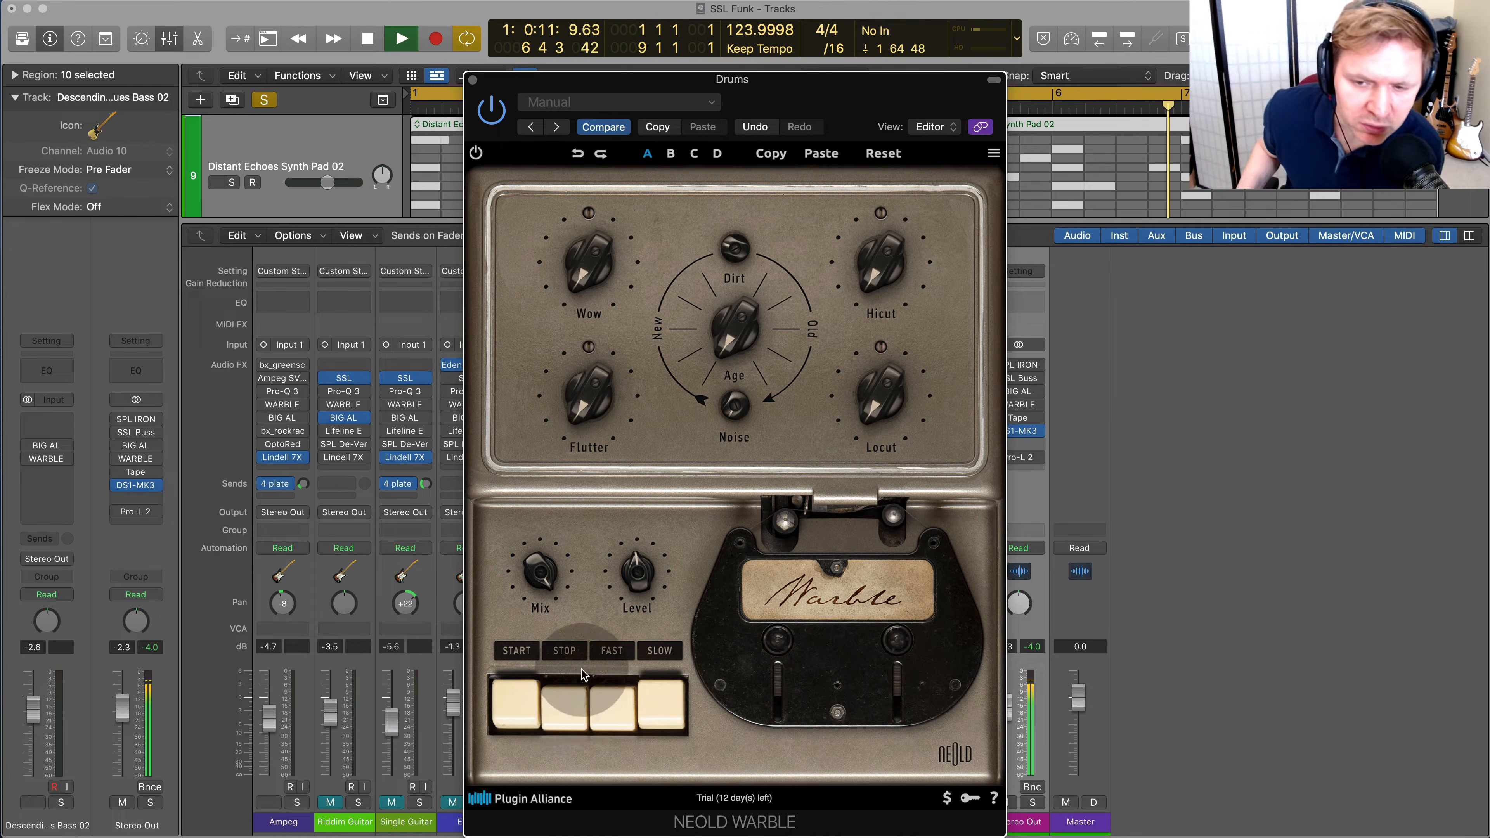
pyautogui.click(594, 568)
pyautogui.click(526, 709)
pyautogui.click(527, 710)
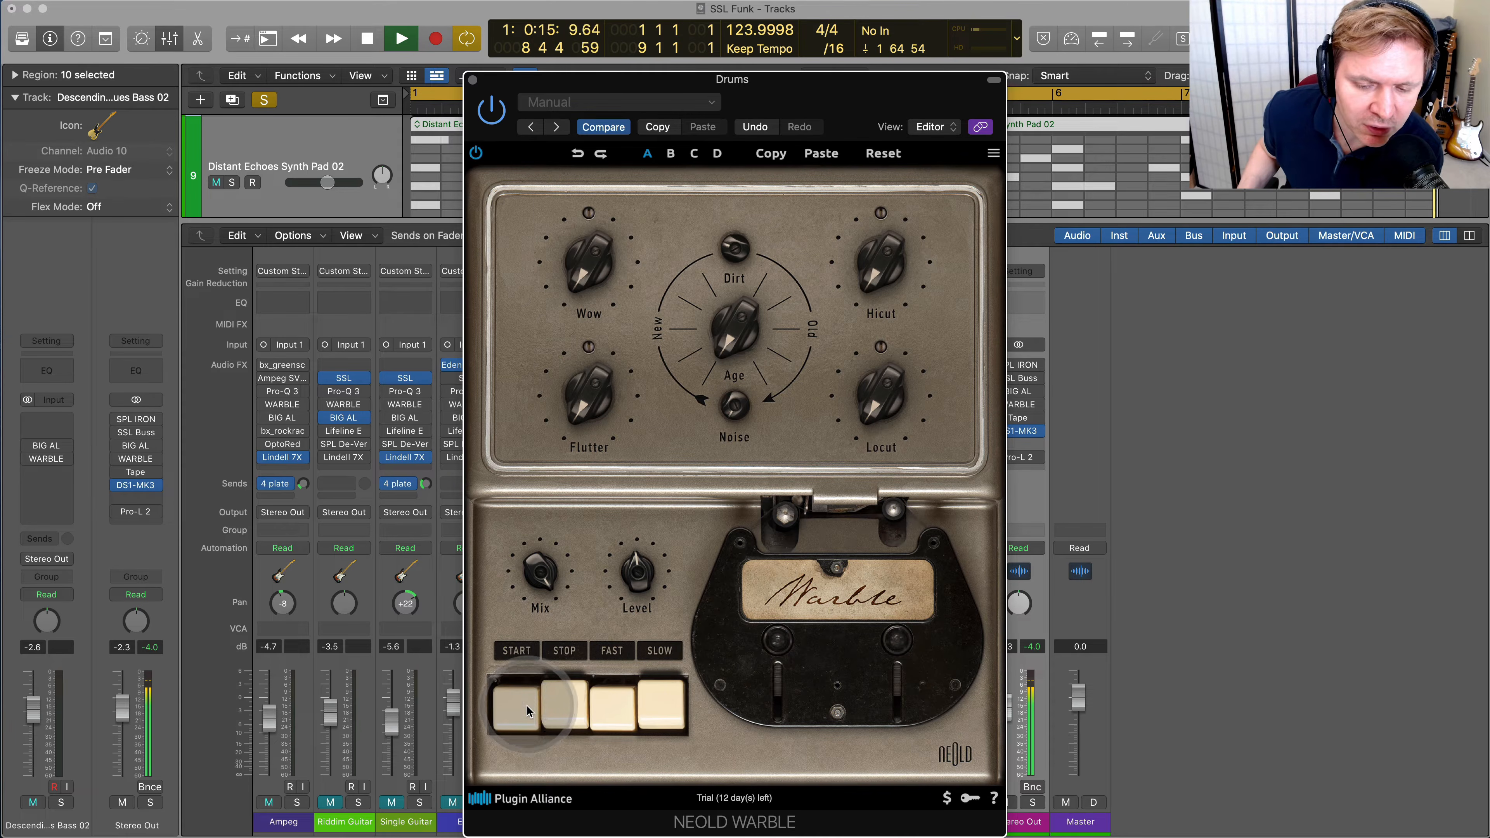
pyautogui.click(564, 704)
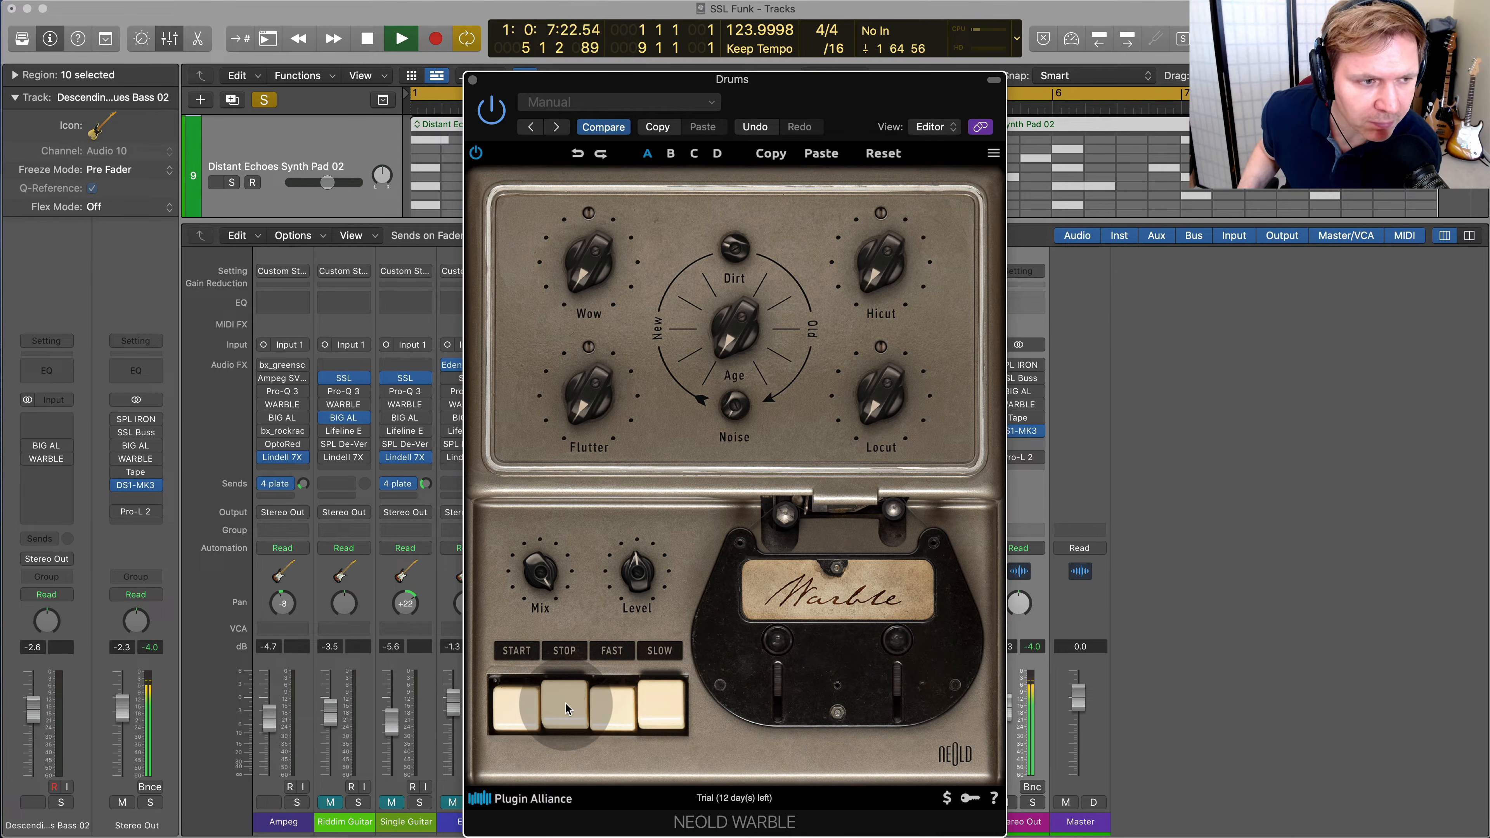
# Compare the playing Drums with the WARBLE tape stopped and started, stop playback and bypass WARBLE
pyautogui.click(566, 704)
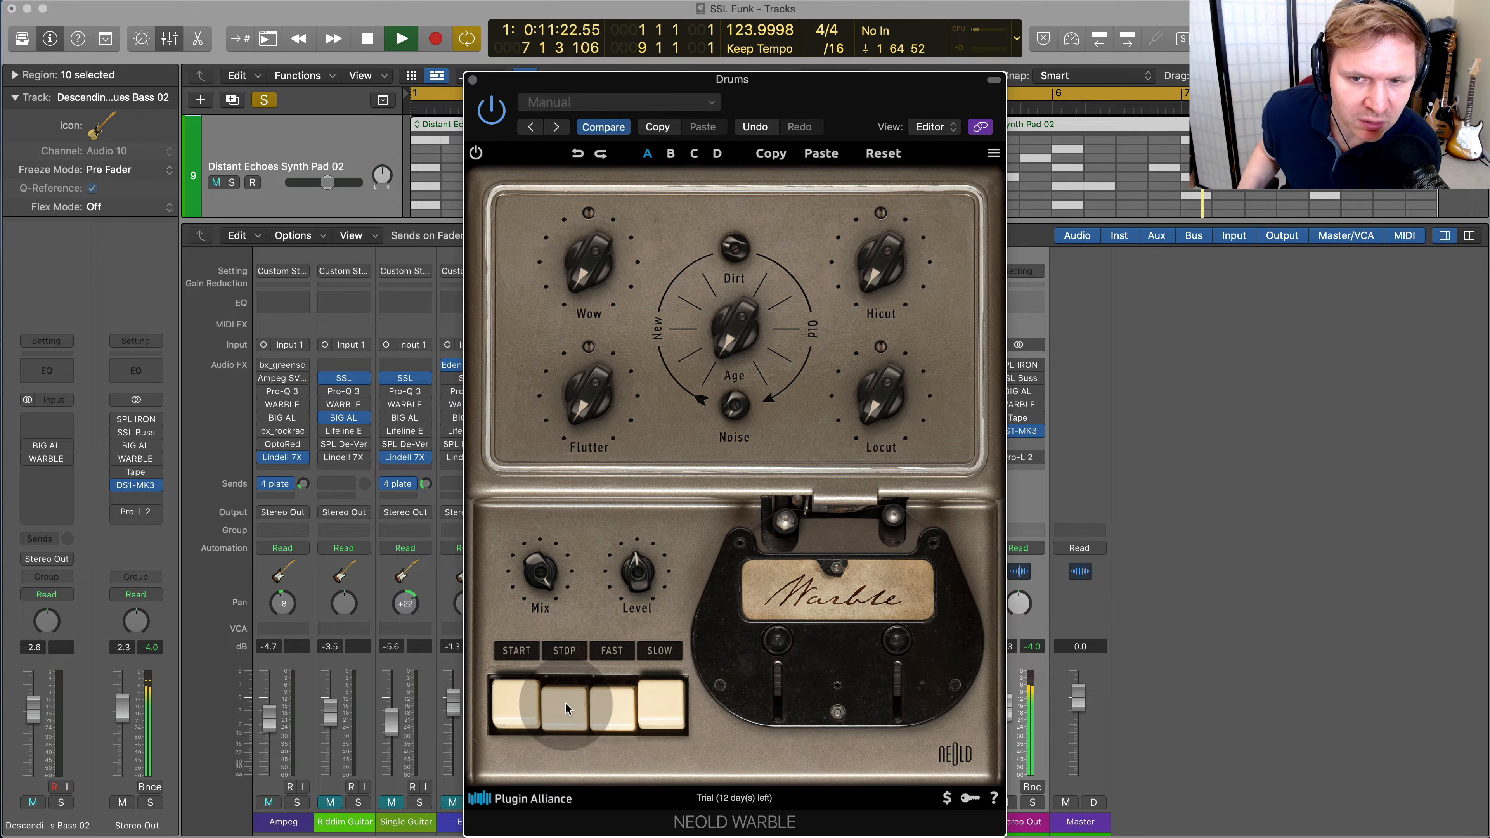
pyautogui.click(521, 704)
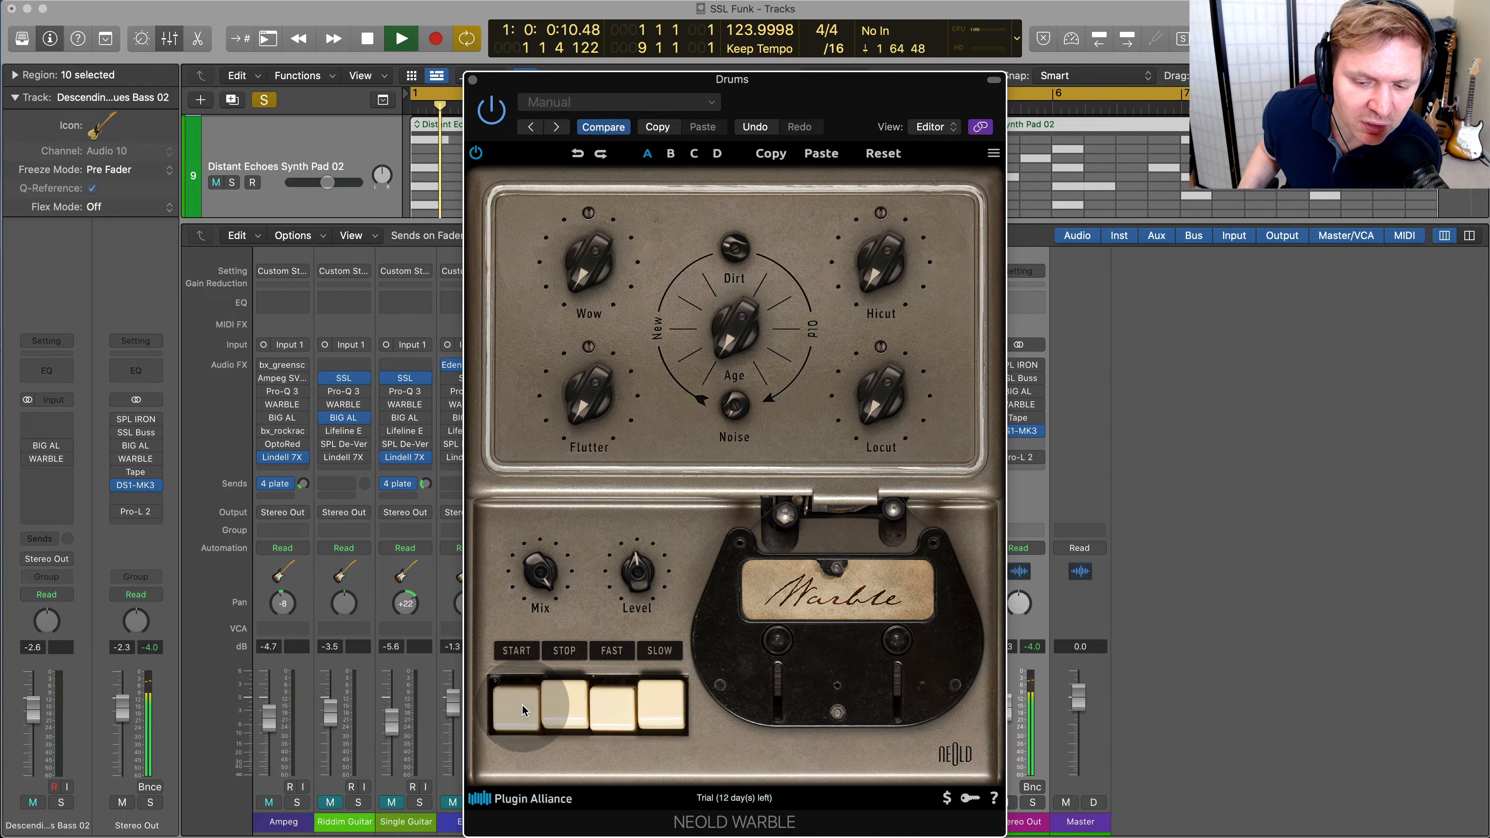
pyautogui.click(553, 705)
pyautogui.click(559, 704)
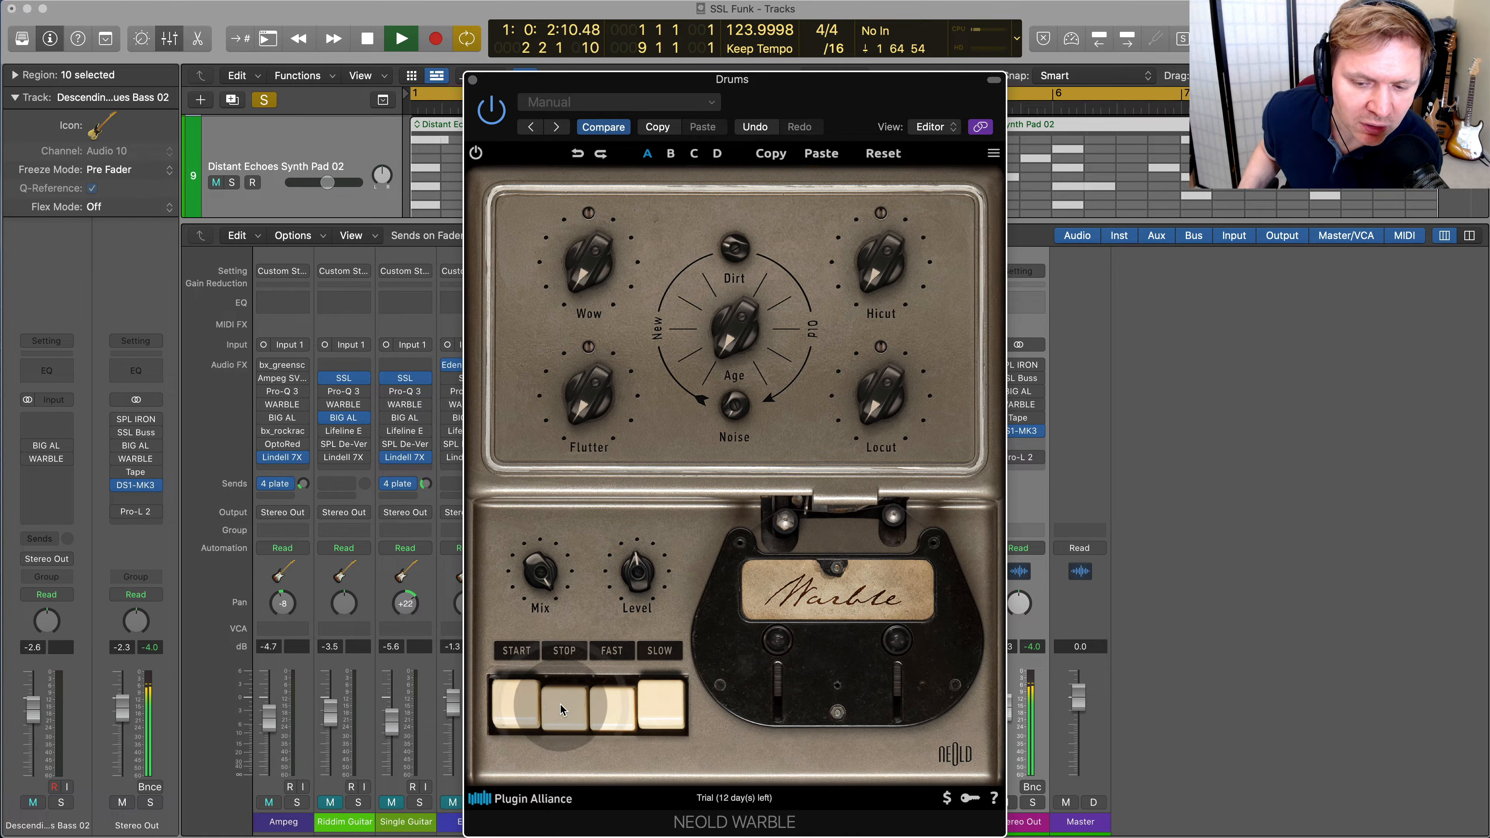
pyautogui.click(537, 702)
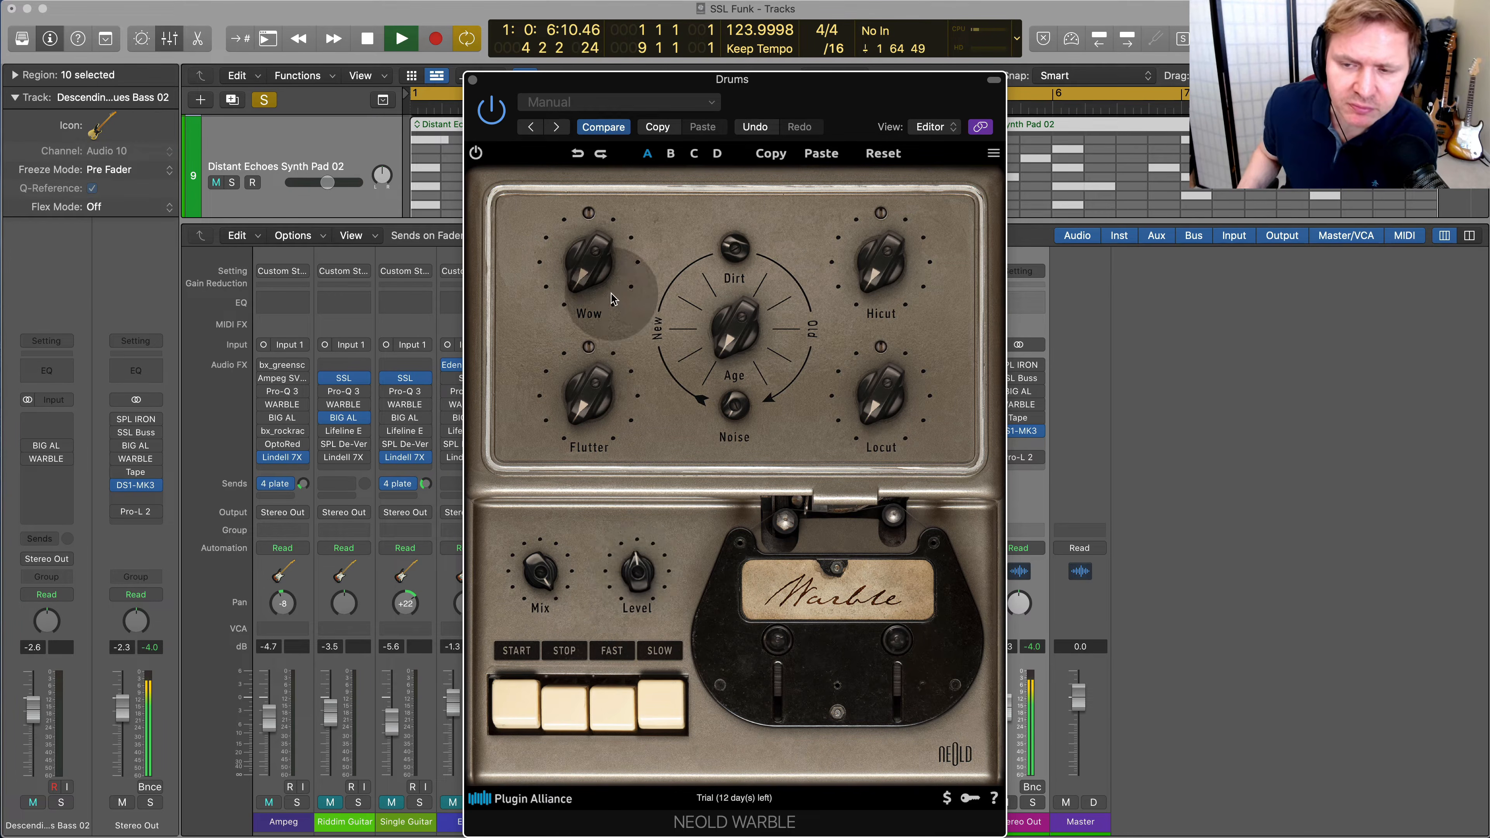
pyautogui.press('space')
pyautogui.click(491, 113)
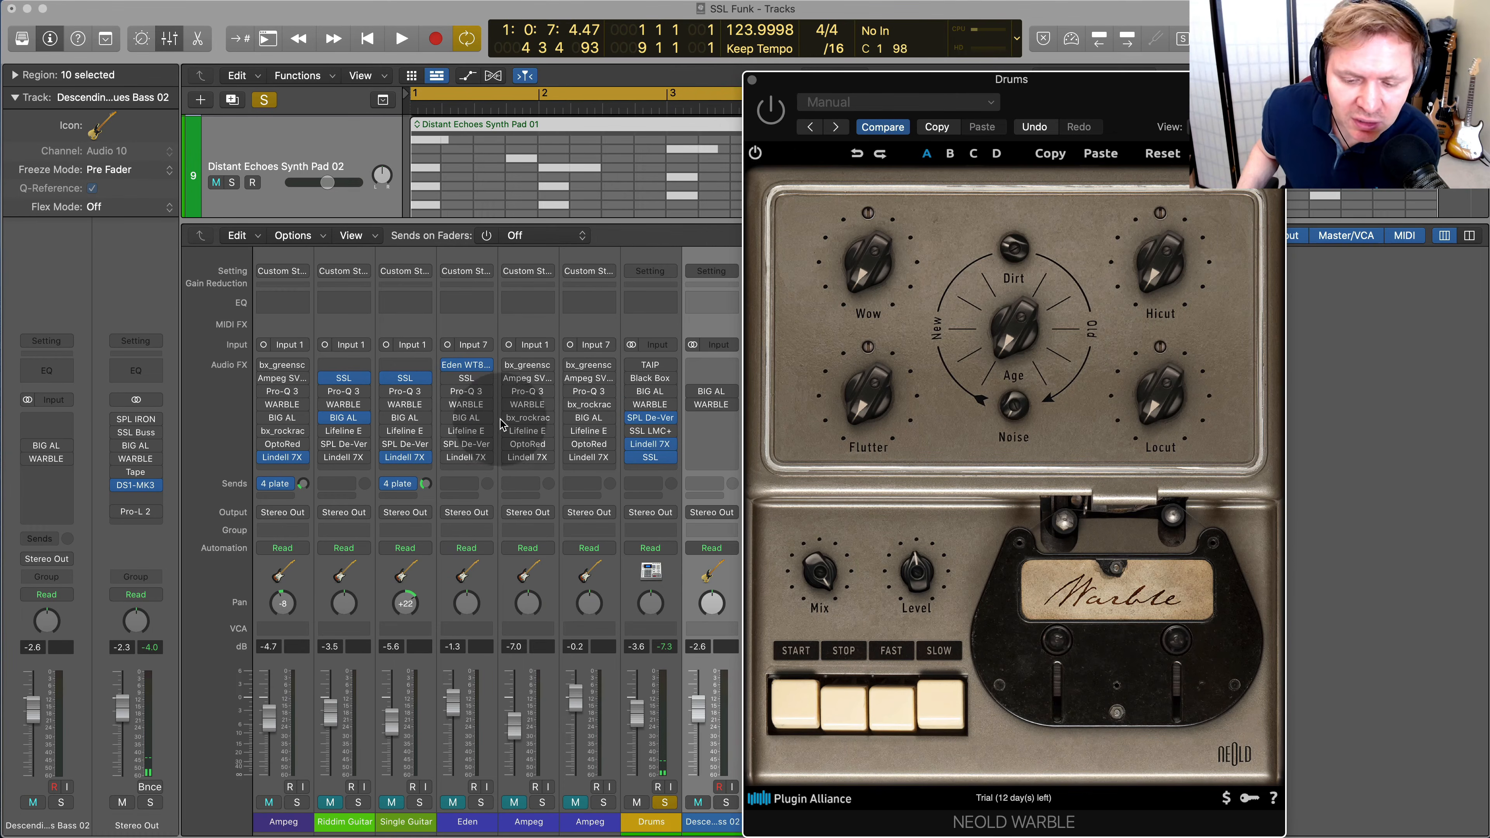
# Enable and open BIG AL on the Drums channel, and raise its Mix to full during playback
pyautogui.click(635, 392)
pyautogui.click(650, 391)
pyautogui.press('space')
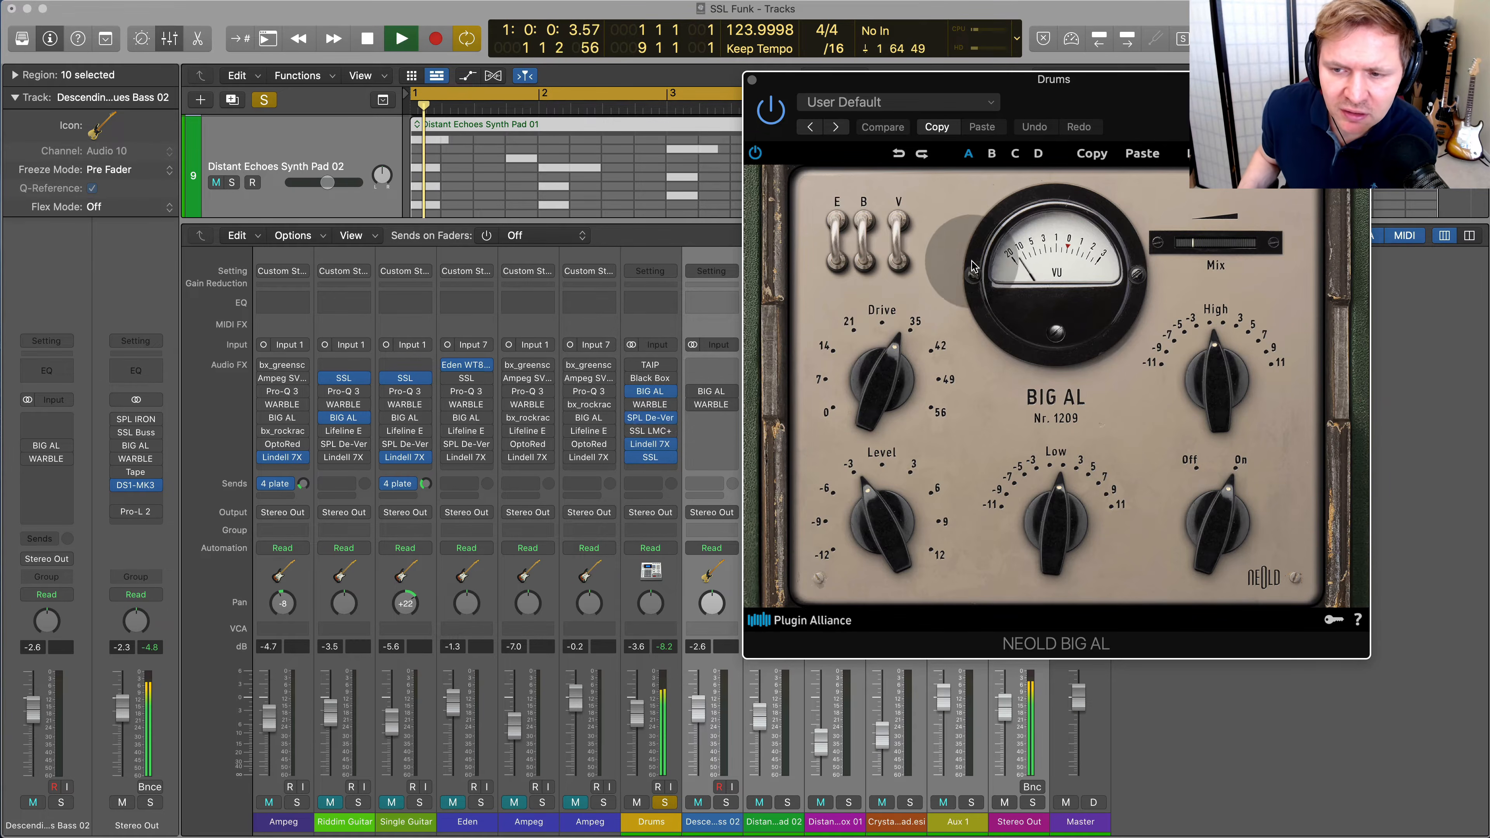
pyautogui.moveTo(1222, 98); pyautogui.dragTo(655, 210)
pyautogui.moveTo(625, 355); pyautogui.dragTo(850, 355)
# Adjust BIG AL's Drive and switch off its E, B and V circuits while the Drums play
pyautogui.moveTo(310, 502); pyautogui.dragTo(312, 469)
pyautogui.click(295, 329)
pyautogui.click(270, 358)
pyautogui.click(332, 378)
pyautogui.click(332, 381)
pyautogui.moveTo(326, 509); pyautogui.dragTo(326, 515)
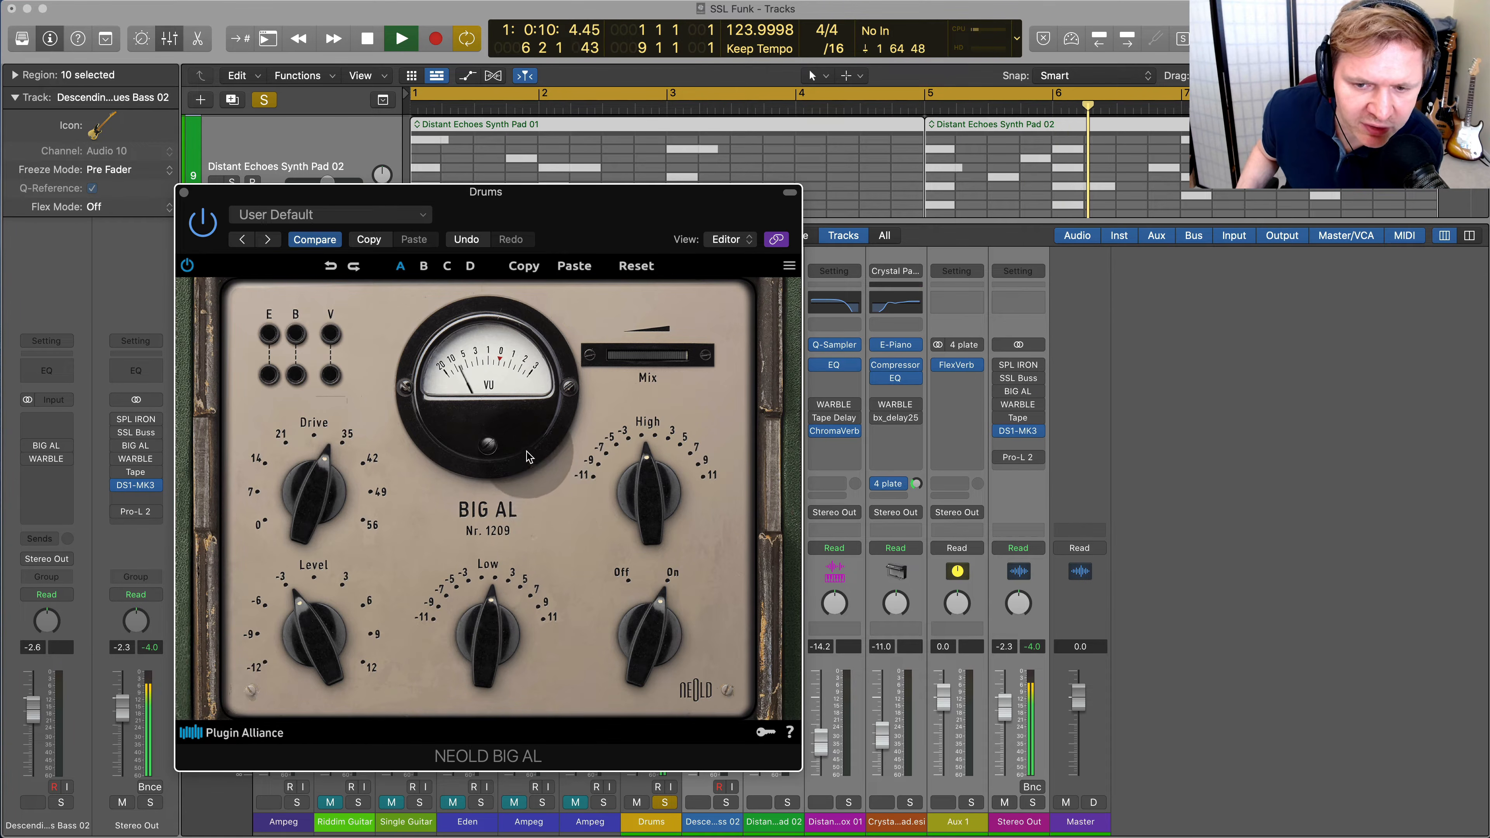
# Set BIG AL's Mix to 20.3 %, High to 2.3 dB and Low to 3.7 dB
pyautogui.moveTo(667, 397); pyautogui.dragTo(544, 369)
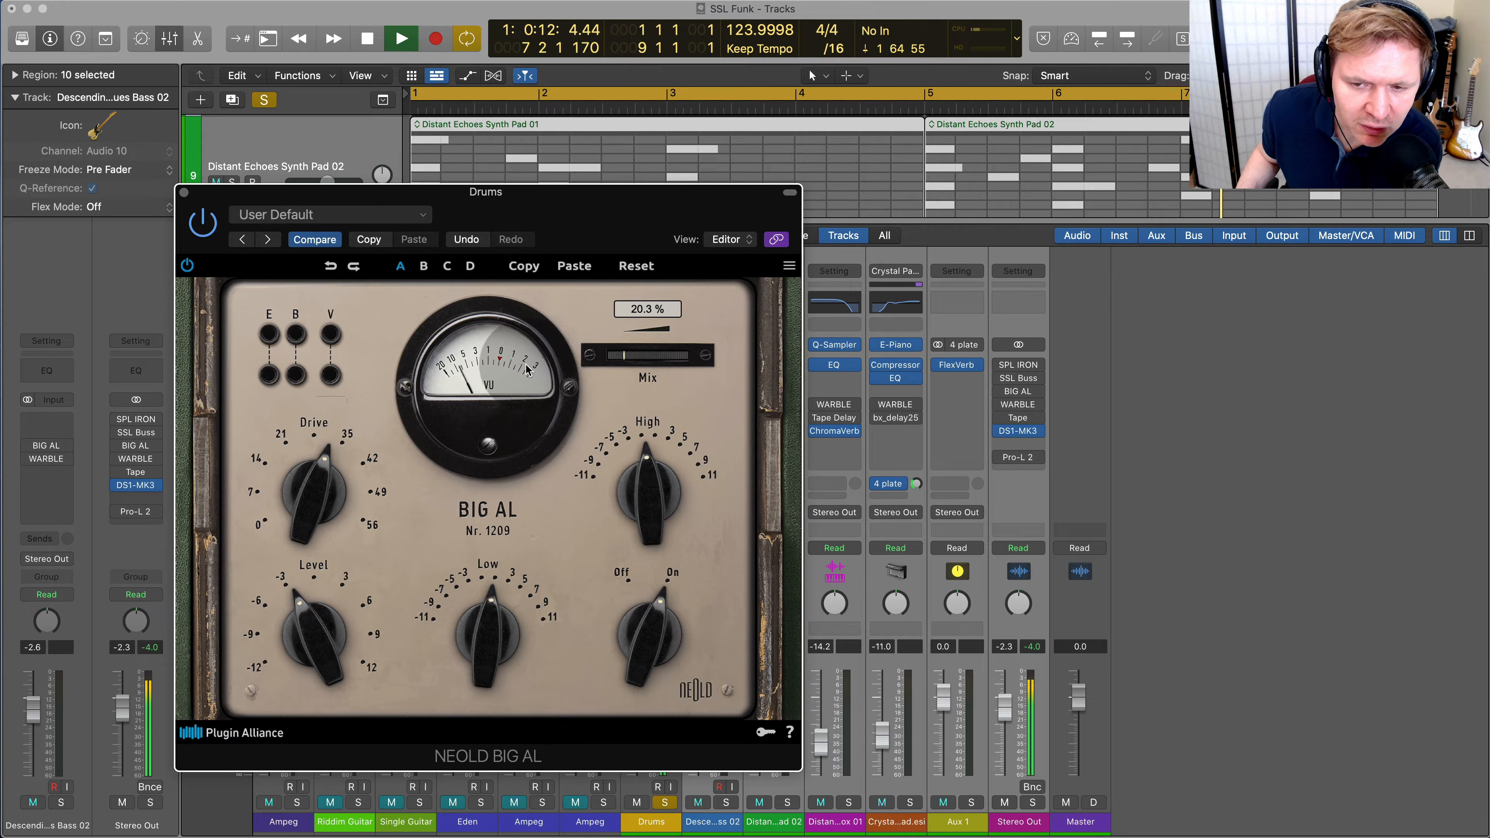
pyautogui.moveTo(657, 464); pyautogui.dragTo(645, 599)
pyautogui.moveTo(651, 511)
pyautogui.mouseDown()
pyautogui.moveTo(657, 472)
pyautogui.moveTo(657, 488)
pyautogui.mouseUp()
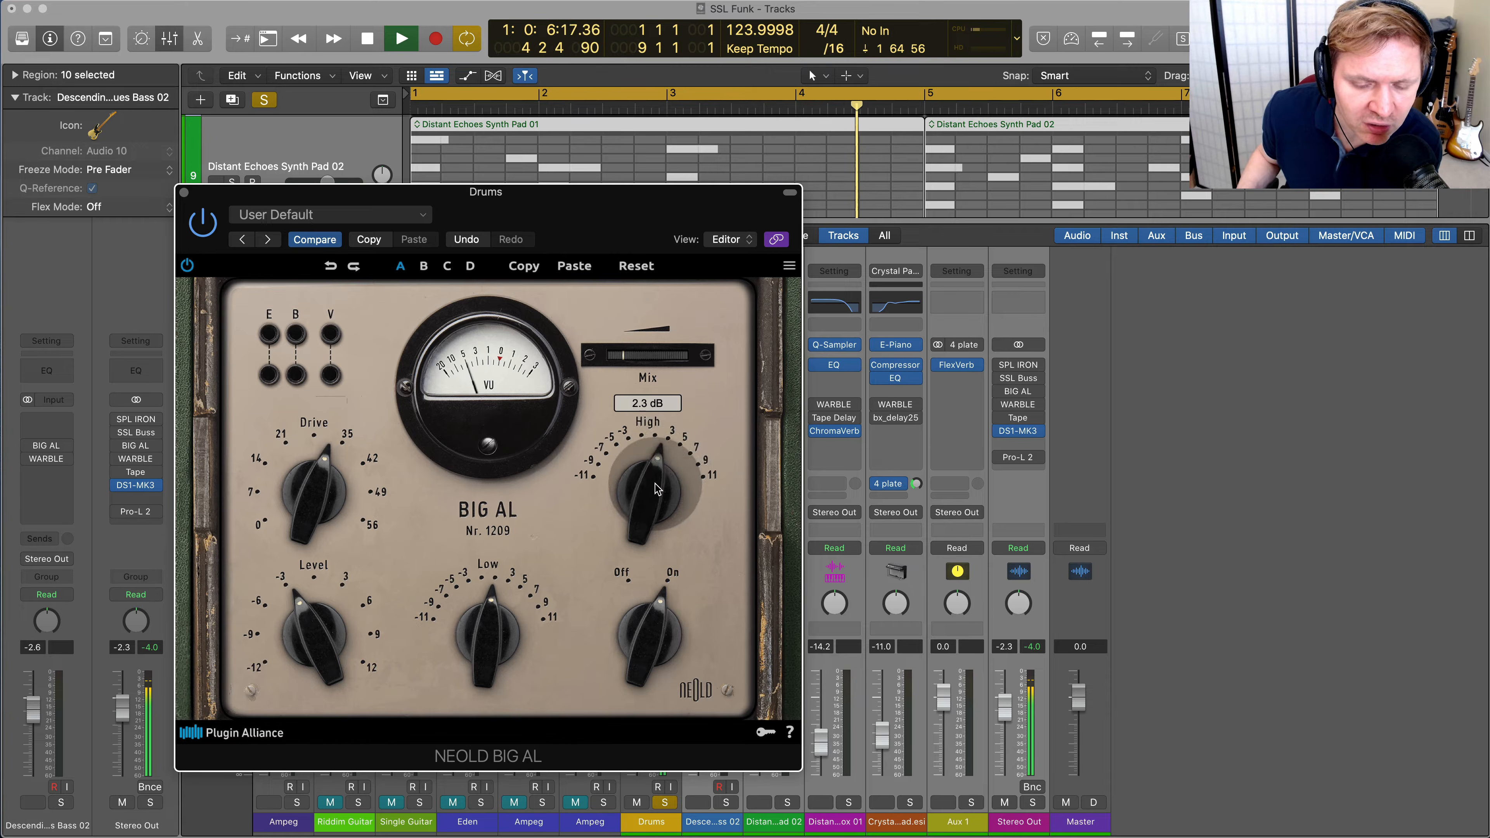
pyautogui.moveTo(466, 648); pyautogui.dragTo(491, 610)
# Switch on BIG AL's B and Emphasis circuits and raise Mix to 100.0 %
pyautogui.click(296, 352)
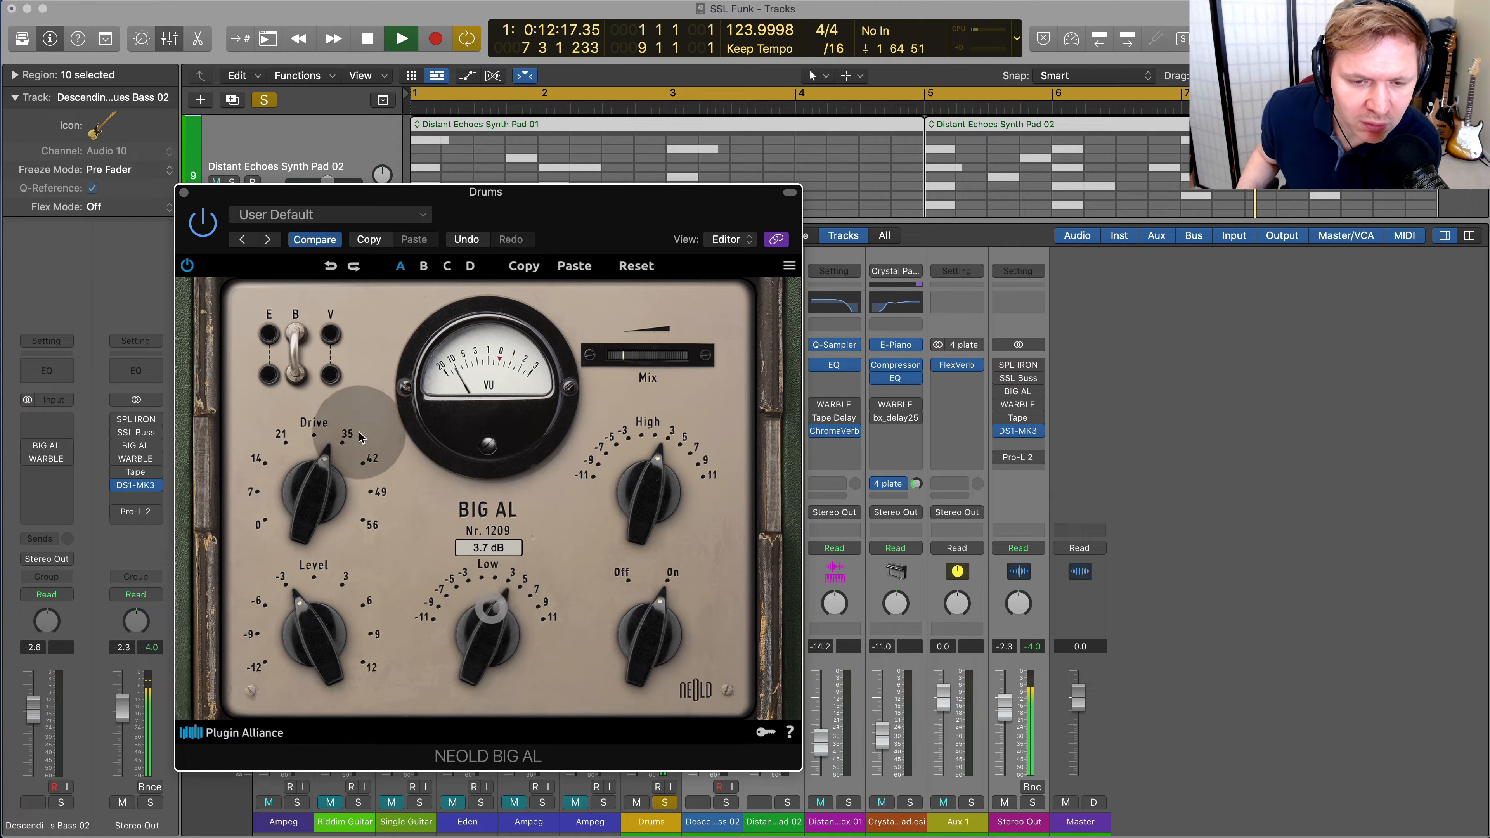
pyautogui.click(269, 341)
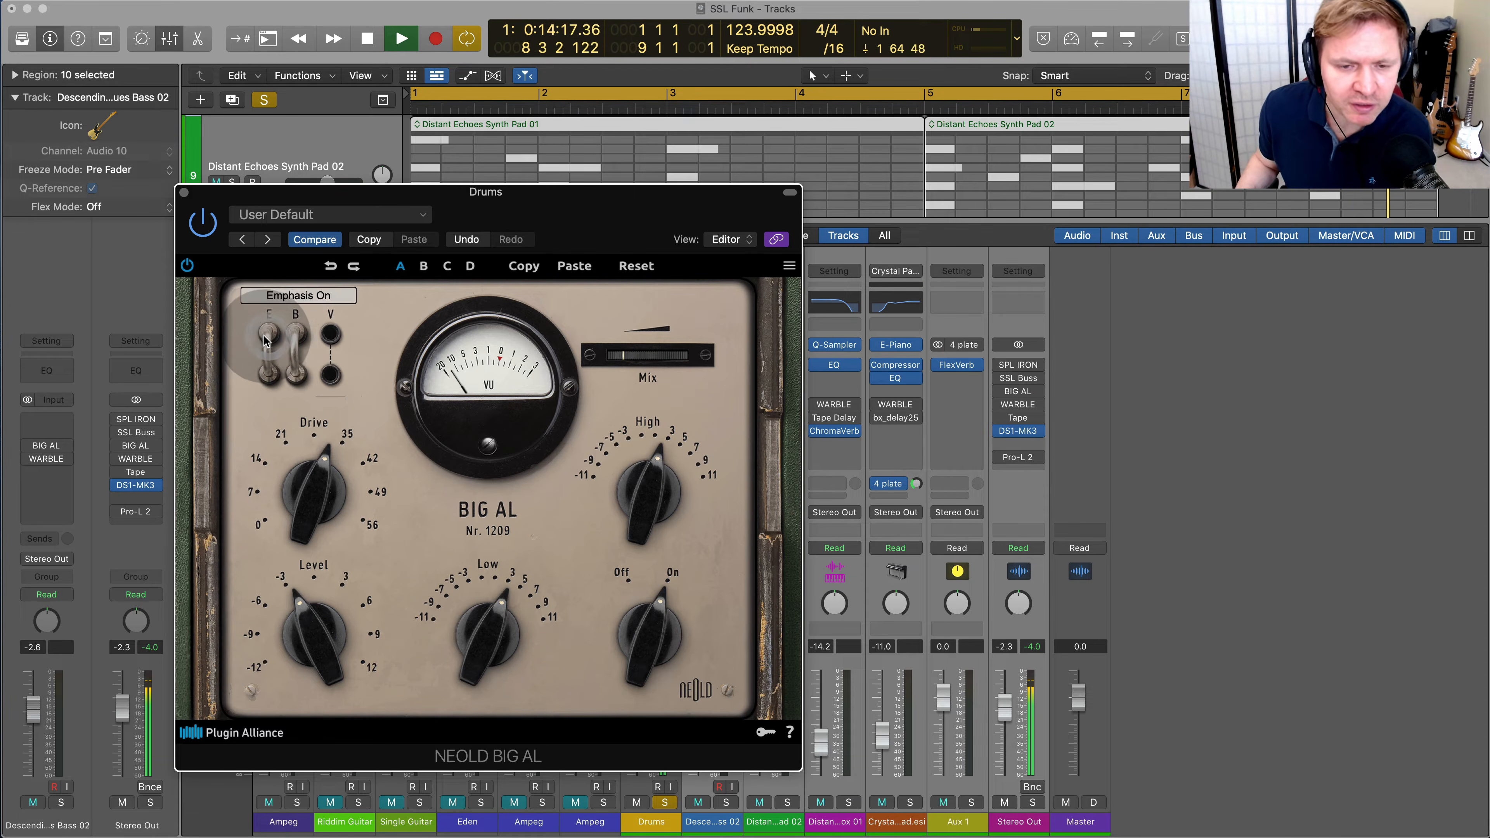
pyautogui.moveTo(225, 253); pyautogui.dragTo(218, 265)
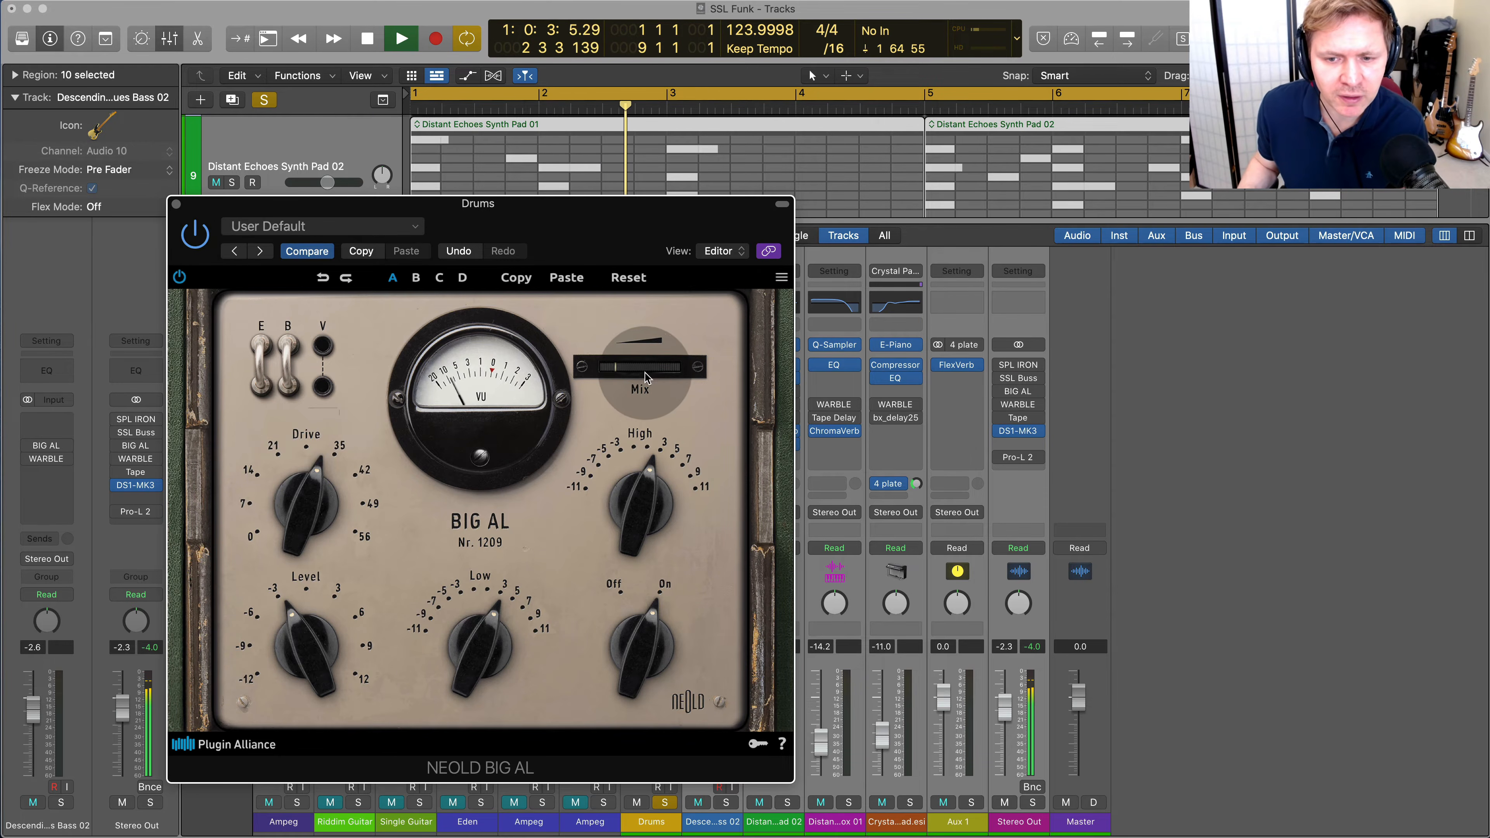
pyautogui.moveTo(646, 371); pyautogui.dragTo(836, 384)
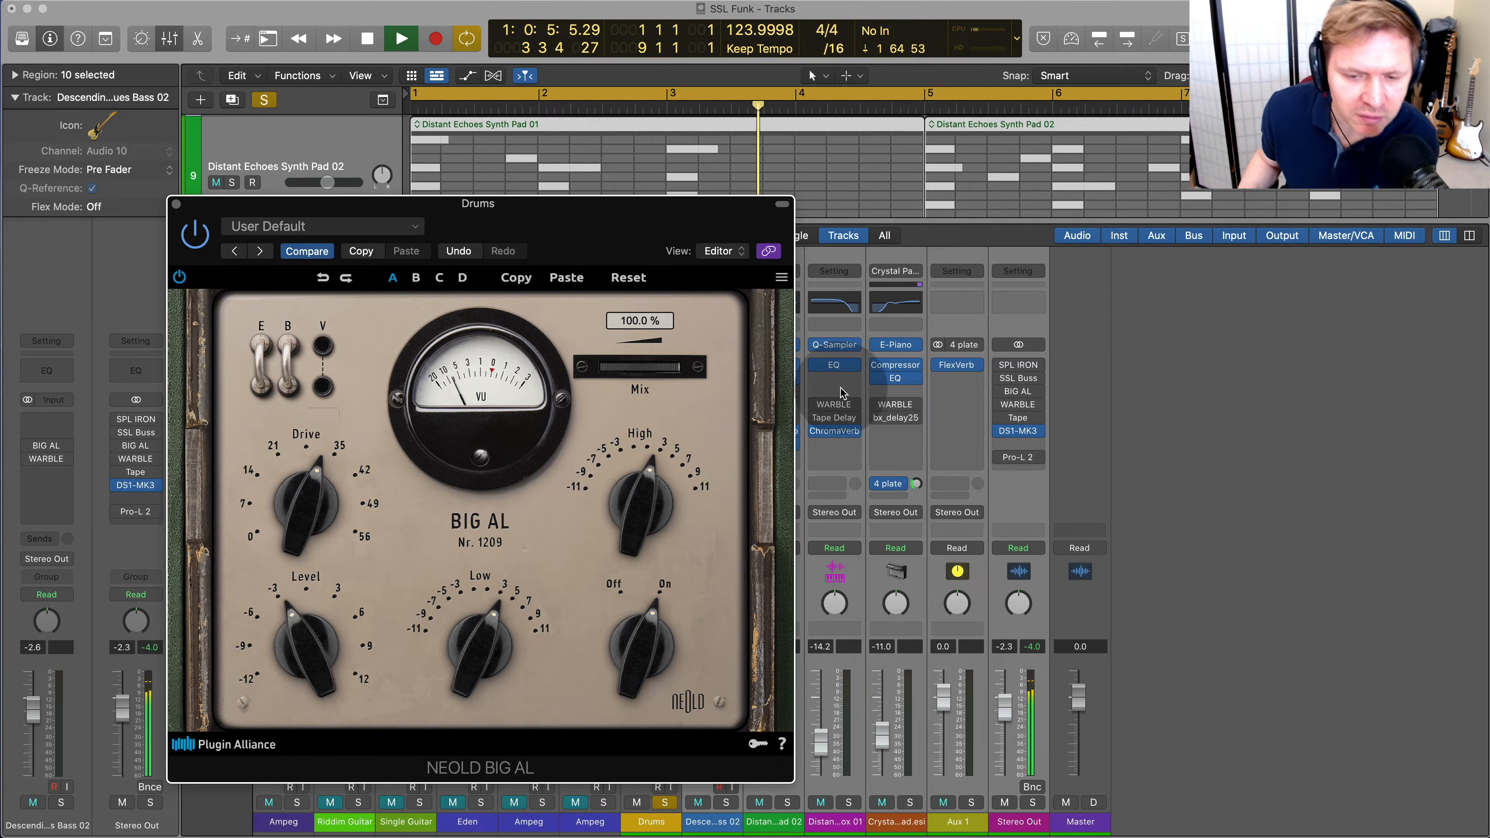
# Lower BIG AL's Drive and Low, switch B off and switch V on
pyautogui.moveTo(486, 666)
pyautogui.mouseDown()
pyautogui.moveTo(489, 636)
pyautogui.moveTo(477, 660)
pyautogui.mouseUp()
pyautogui.moveTo(330, 501); pyautogui.dragTo(332, 541)
pyautogui.click(290, 348)
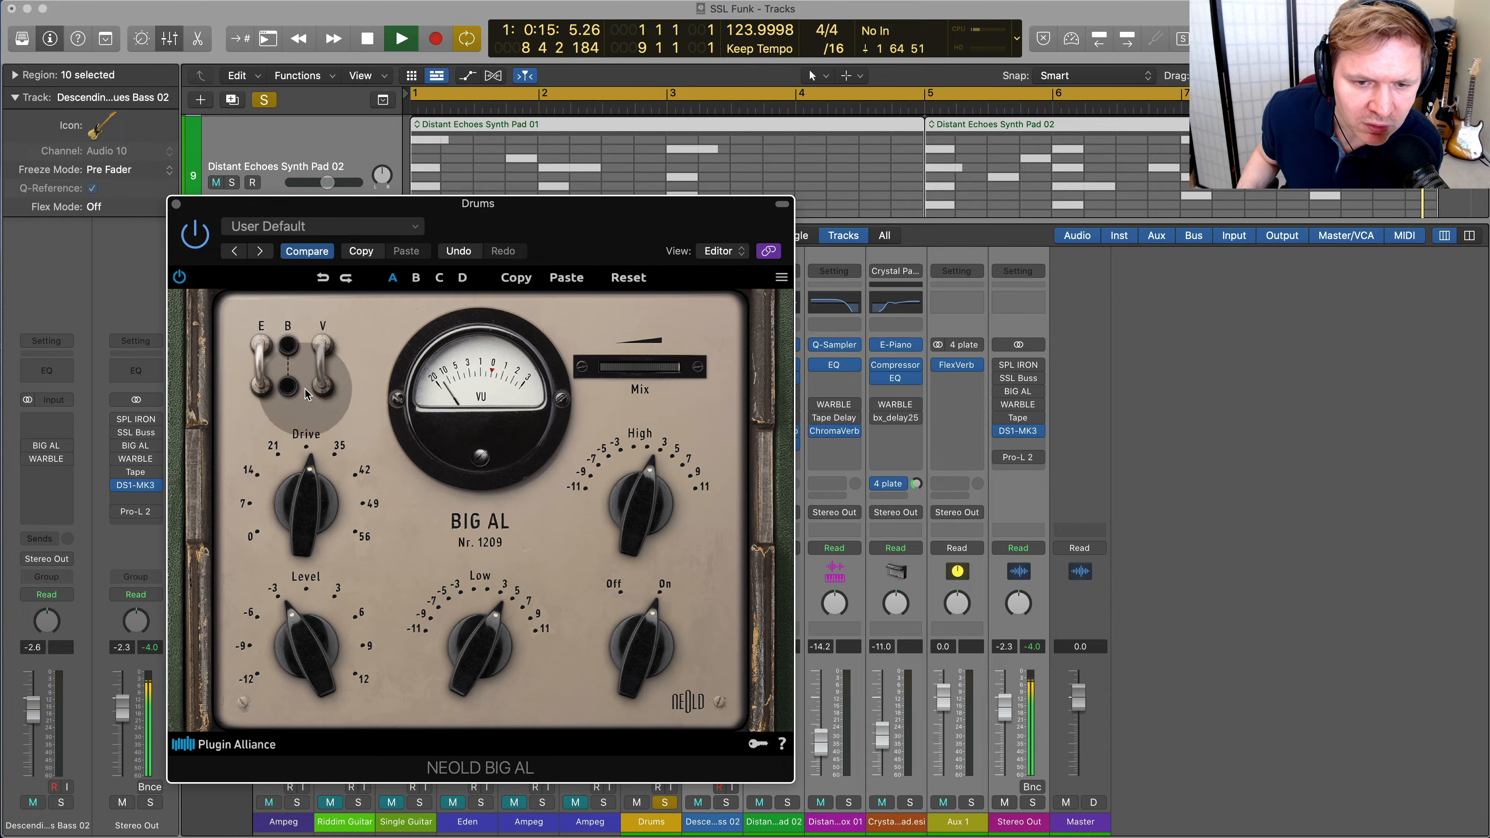
pyautogui.moveTo(514, 613); pyautogui.dragTo(486, 672)
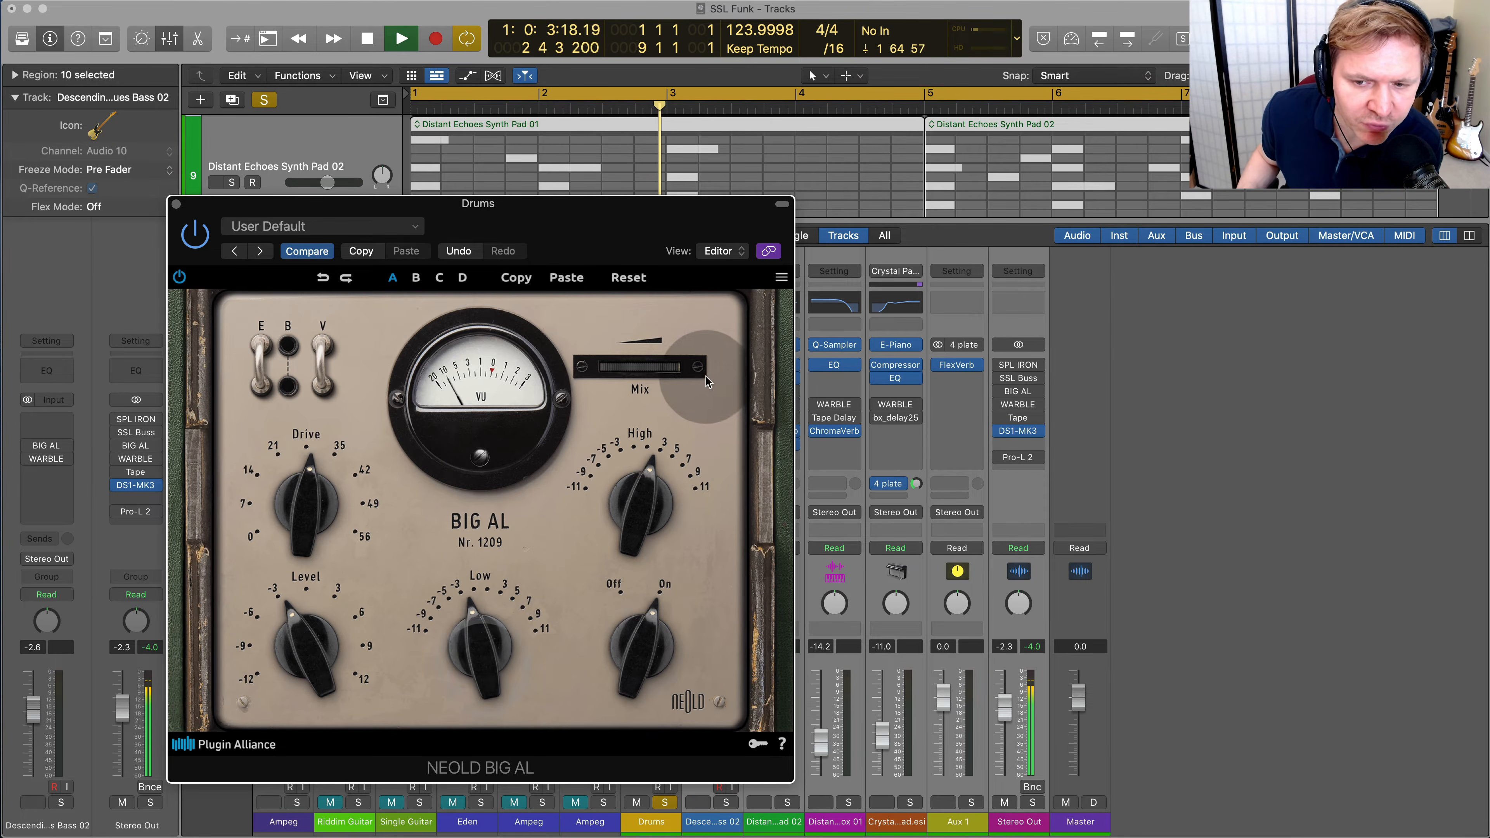
# Reduce BIG AL's Mix to a light blend and compare the Drums with the plug-in bypassed and active
pyautogui.moveTo(673, 369)
pyautogui.mouseDown()
pyautogui.moveTo(484, 367)
pyautogui.moveTo(542, 374)
pyautogui.mouseUp()
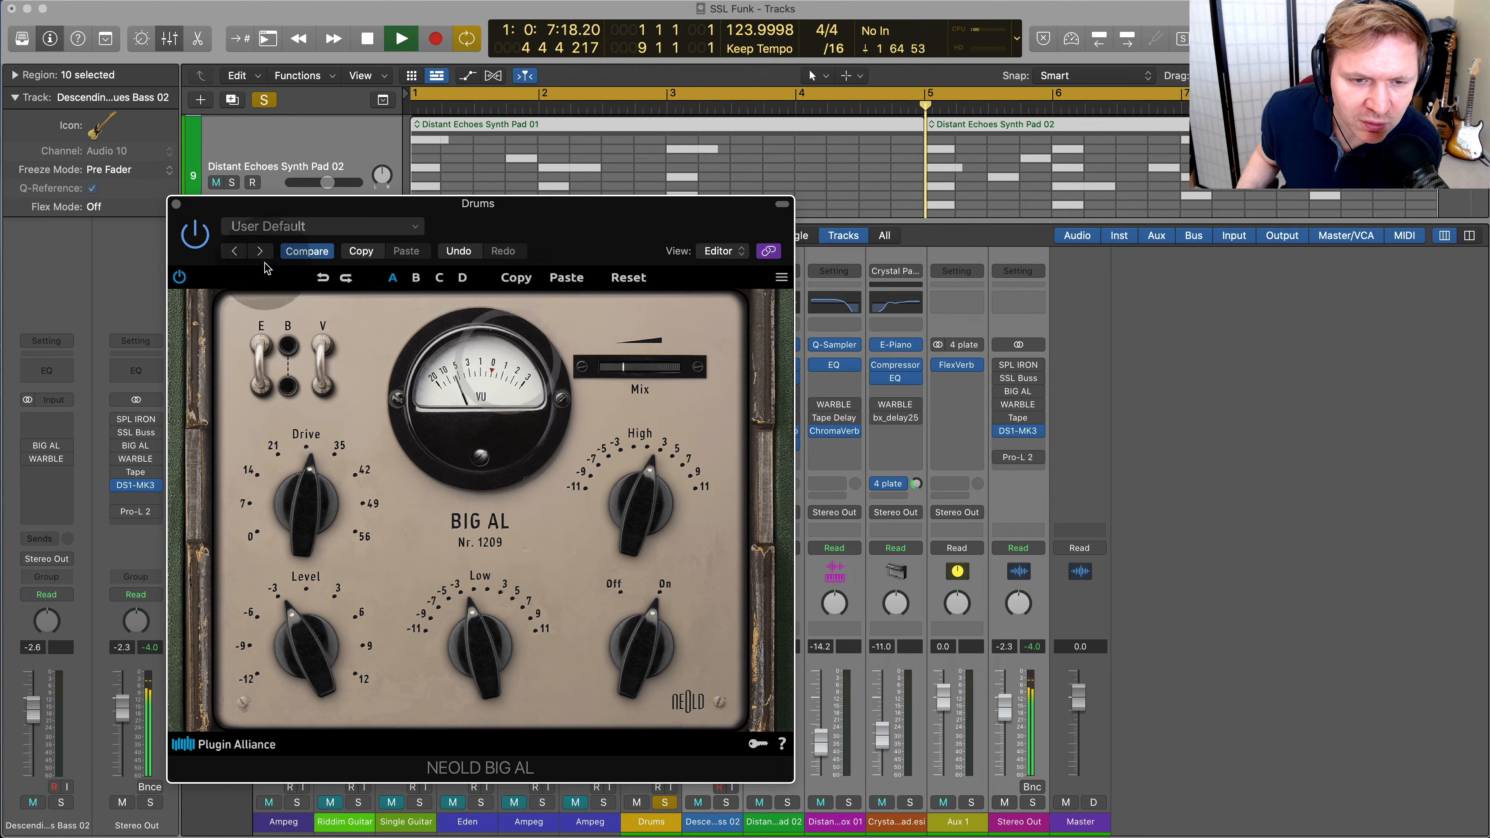
pyautogui.click(199, 239)
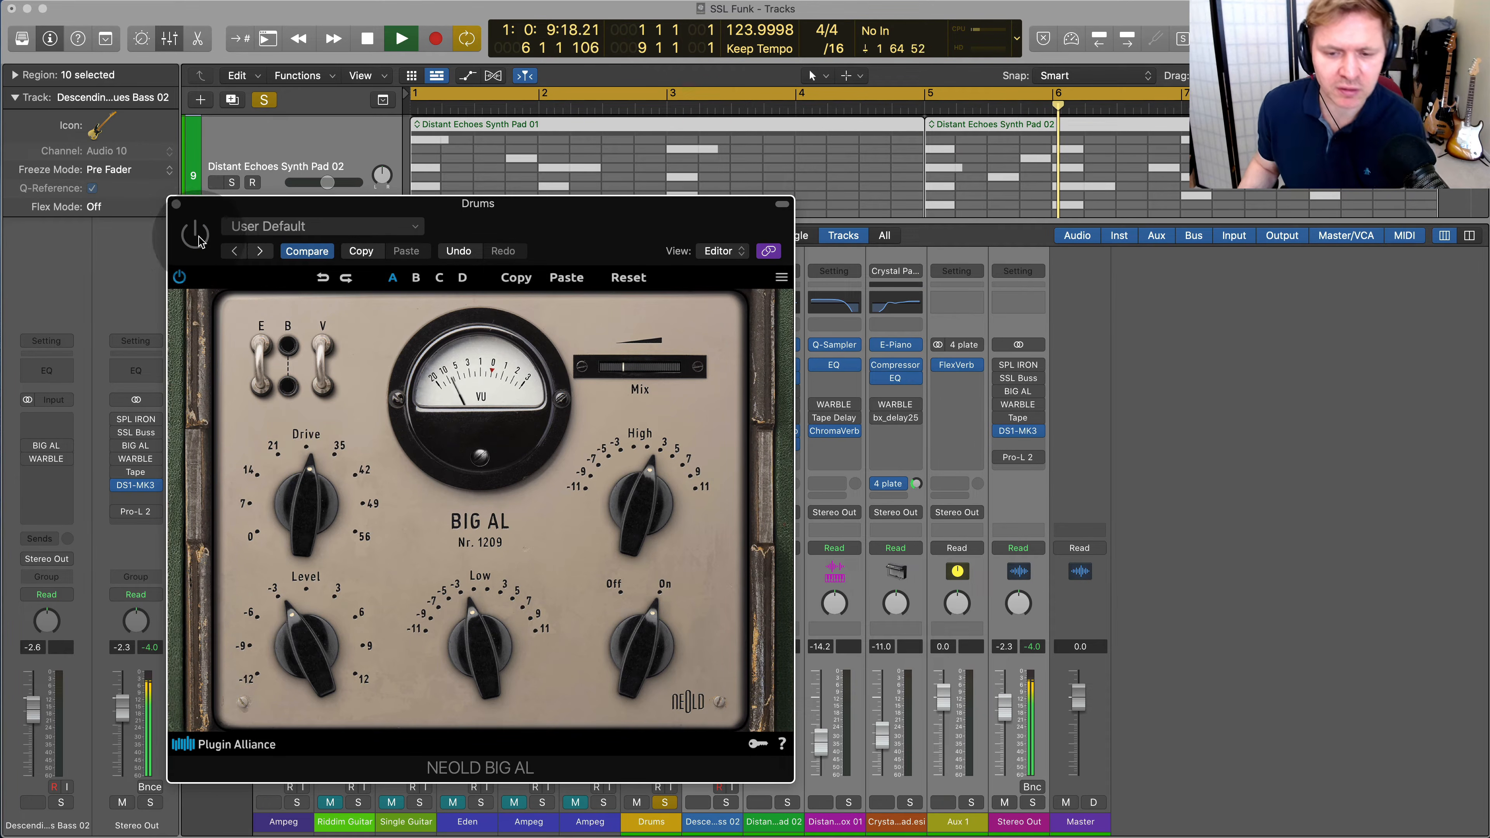
pyautogui.click(200, 239)
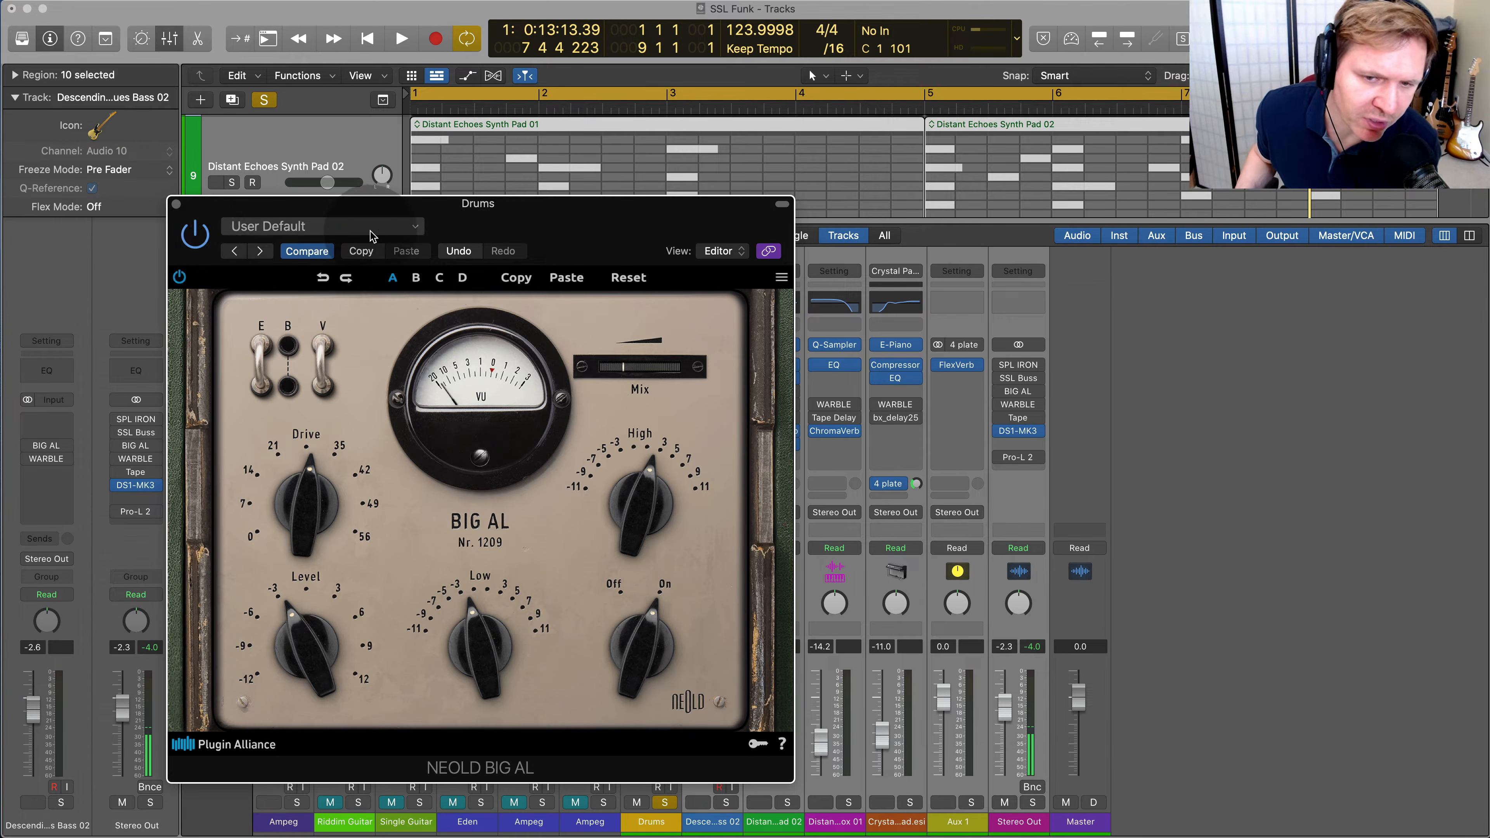
# Review WARBLE and BIG AL on the Drums channel with playback stopped, bypass BIG AL and enable Black Box
pyautogui.moveTo(524, 219); pyautogui.dragTo(648, 173)
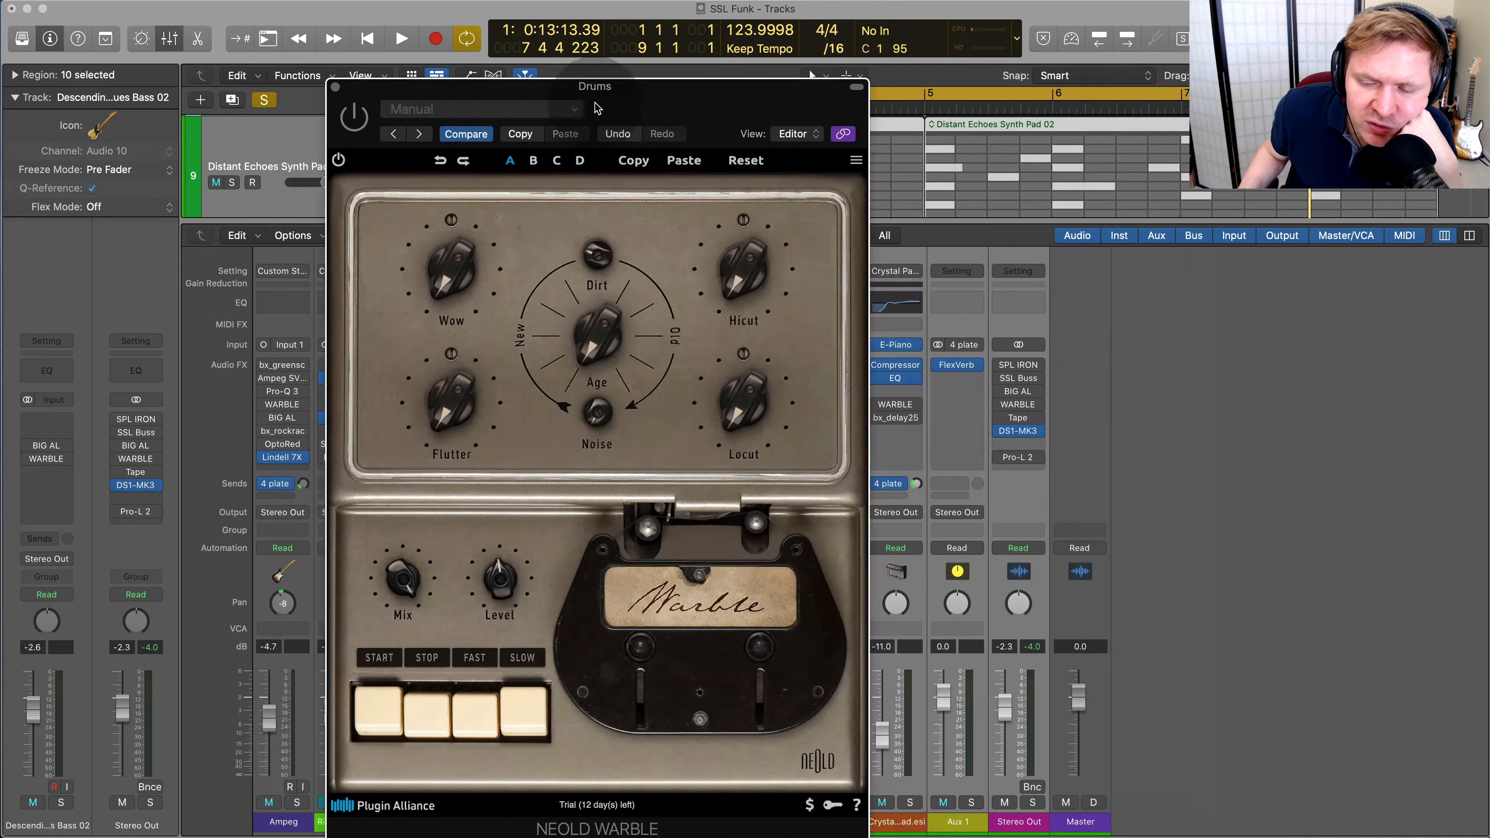
pyautogui.moveTo(714, 101); pyautogui.dragTo(1095, 51)
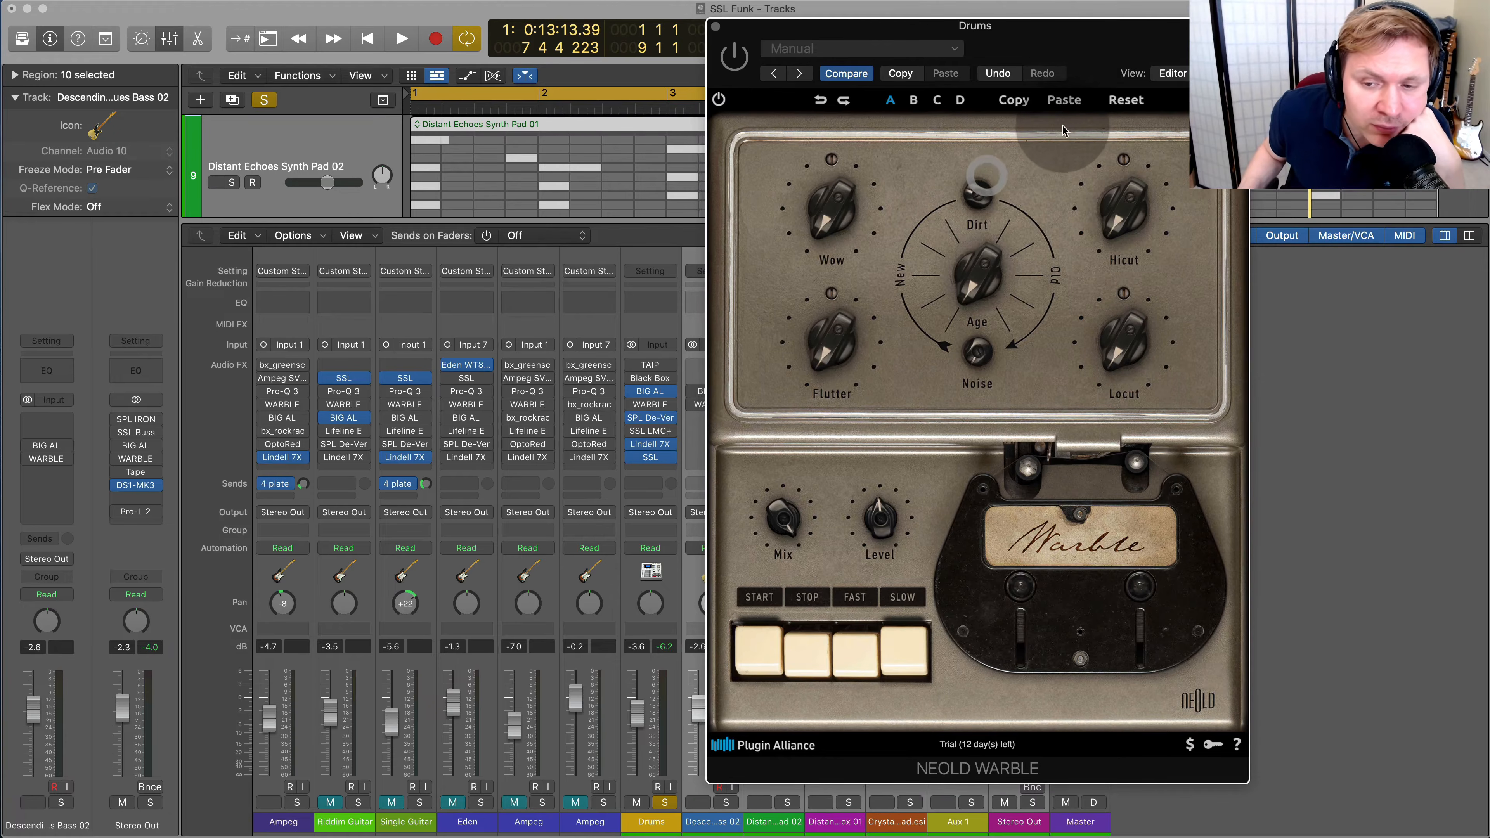
pyautogui.click(653, 405)
pyautogui.click(652, 392)
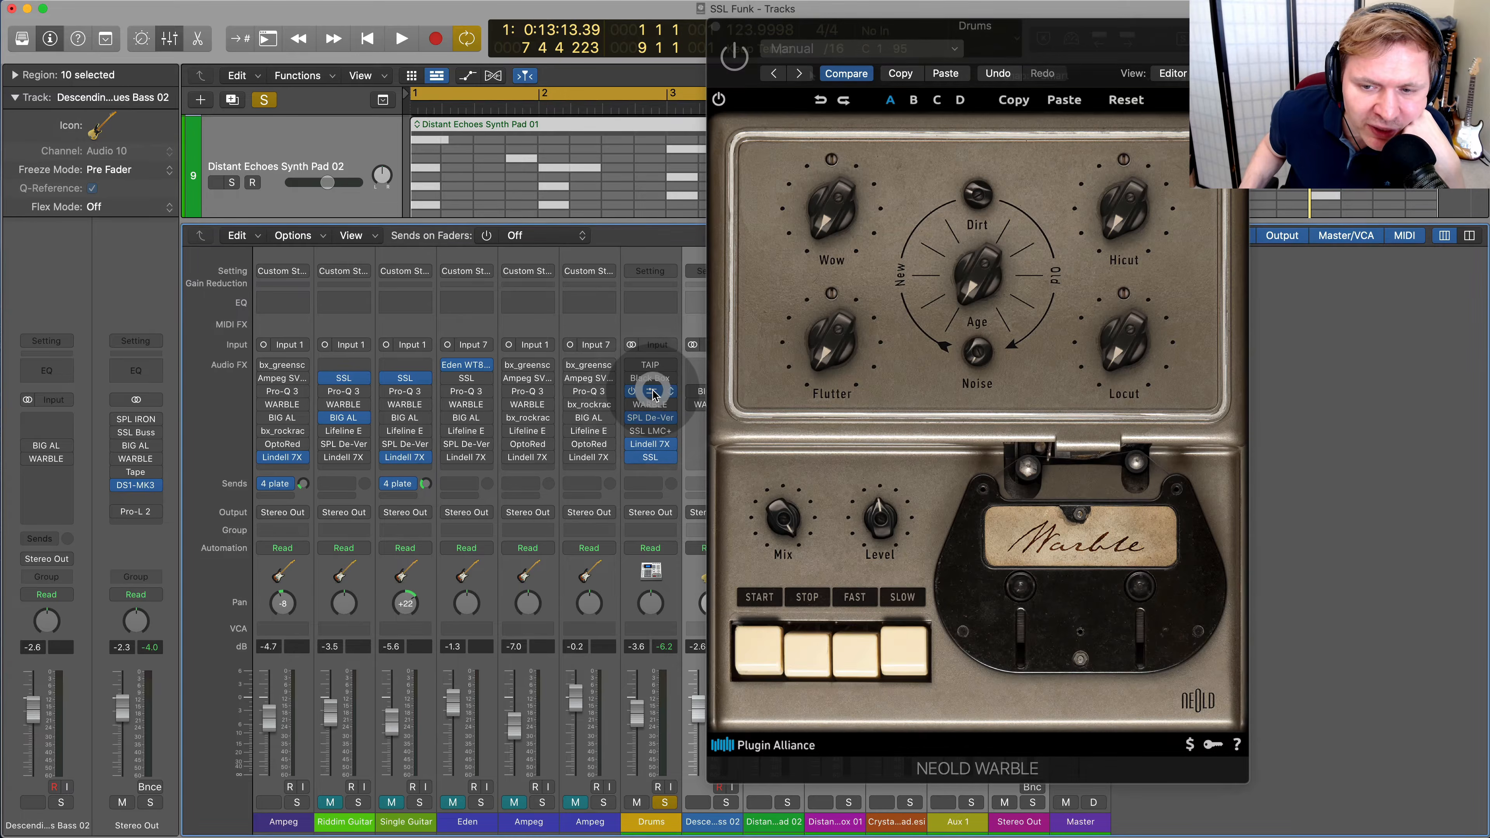
pyautogui.click(653, 390)
pyautogui.click(653, 391)
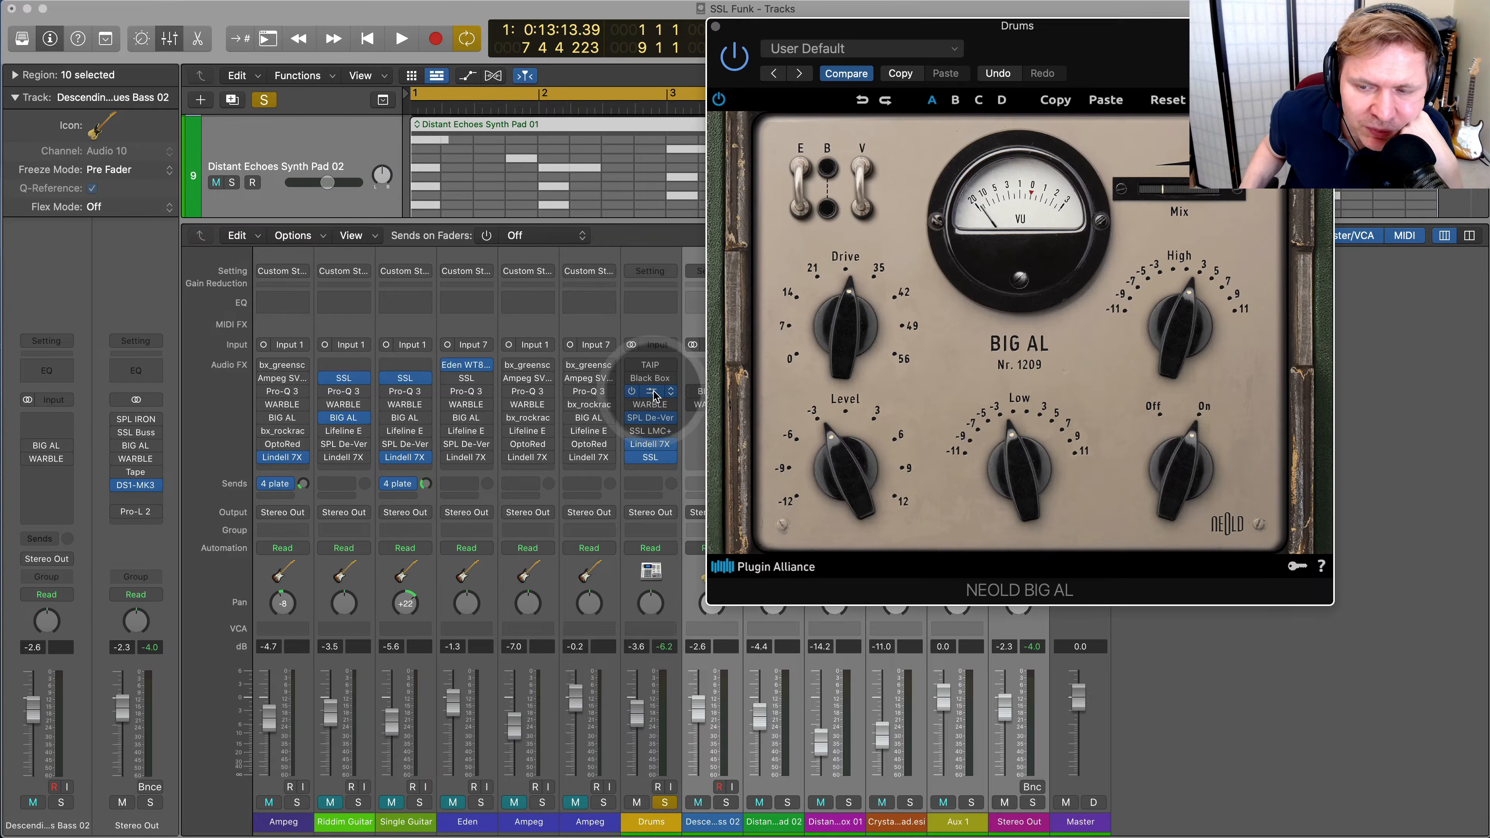
pyautogui.click(716, 26)
pyautogui.click(632, 390)
pyautogui.click(631, 378)
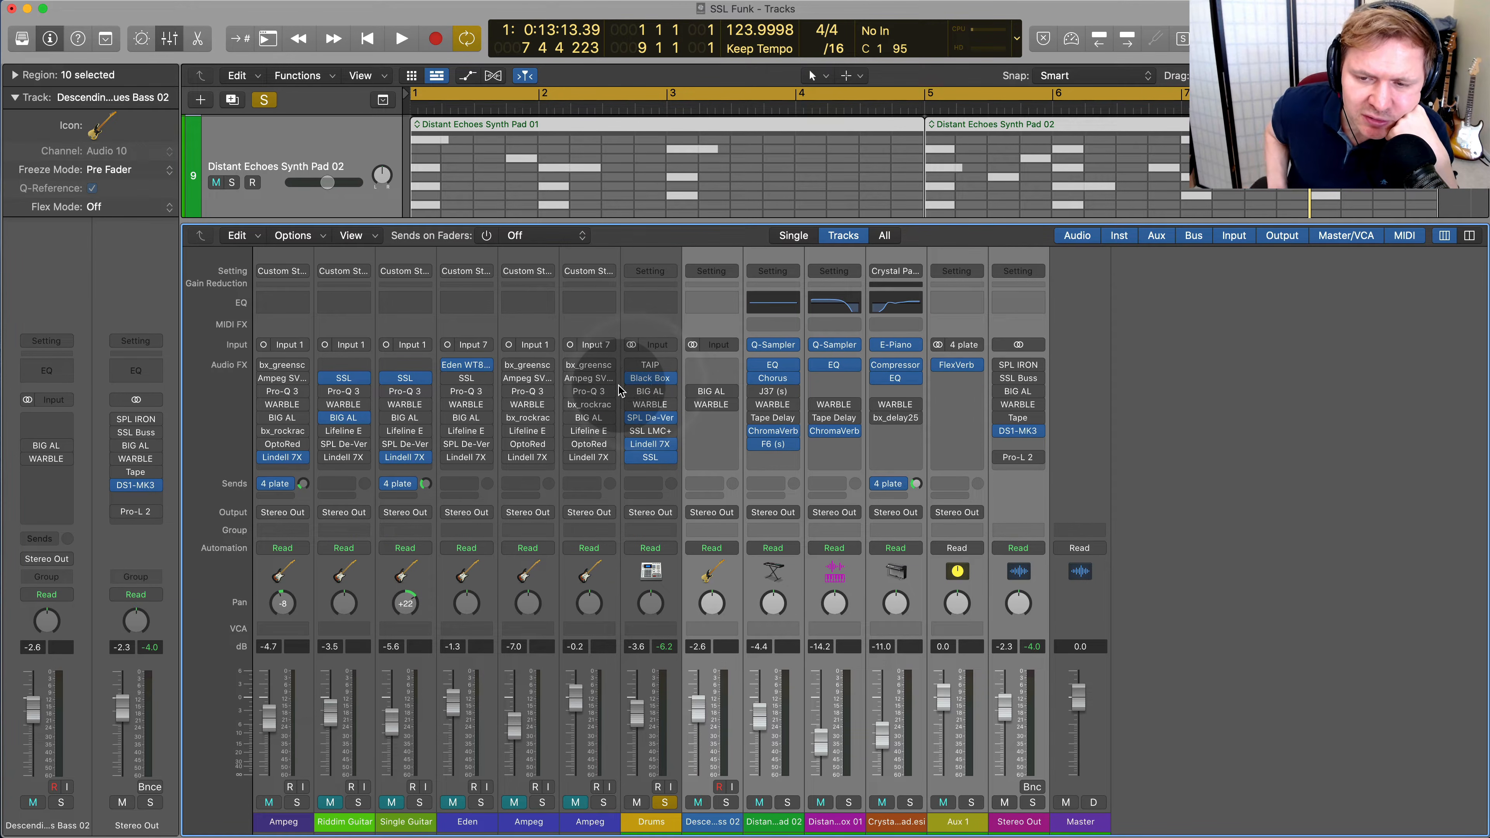
# Open the Black Box HG-2MS on the Drums during playback and try its mid Saturation at 100 %
pyautogui.press('space')
pyautogui.click(655, 381)
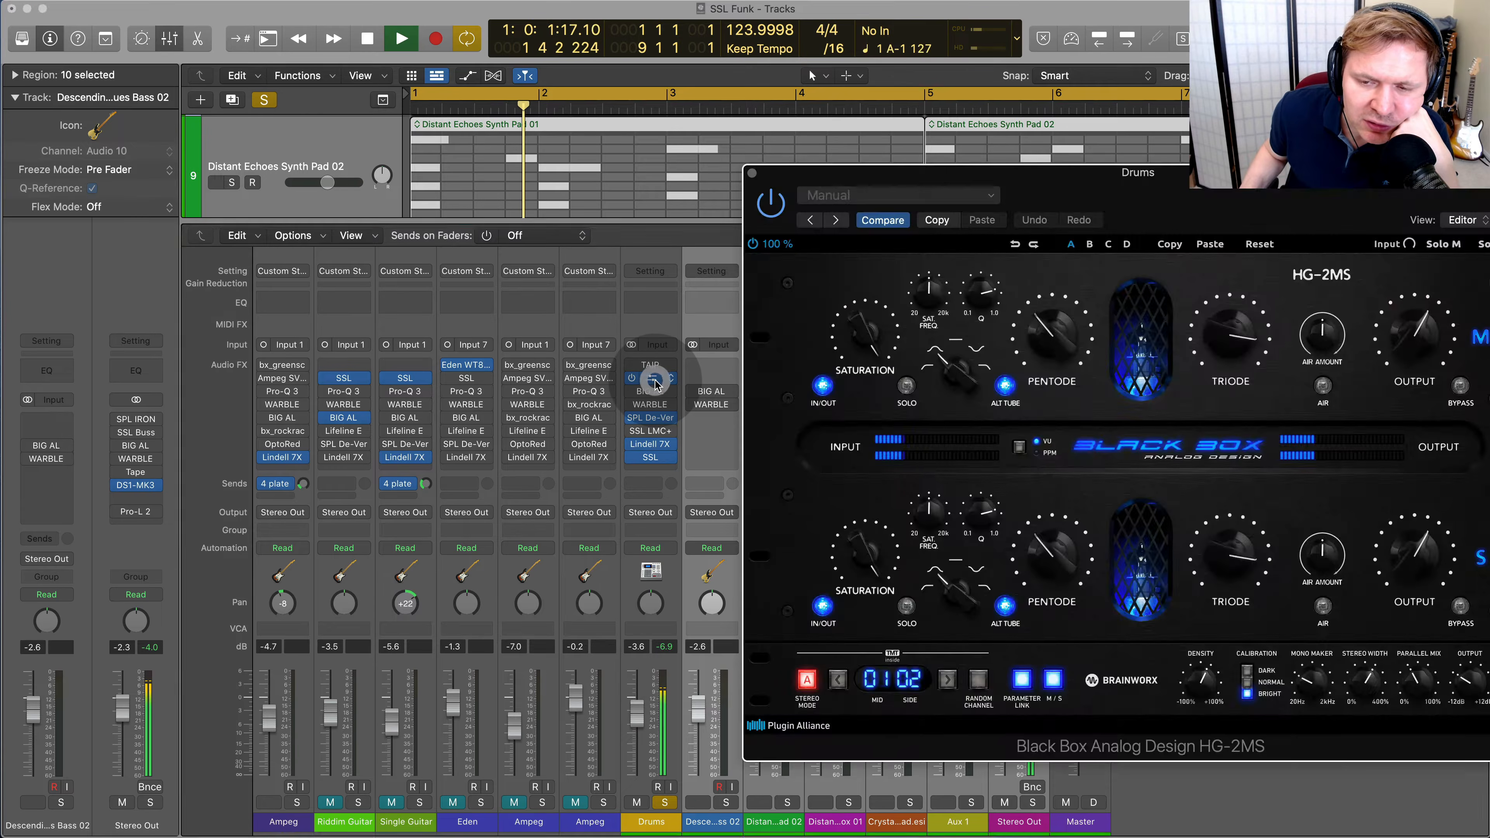
pyautogui.moveTo(1317, 217); pyautogui.dragTo(738, 157)
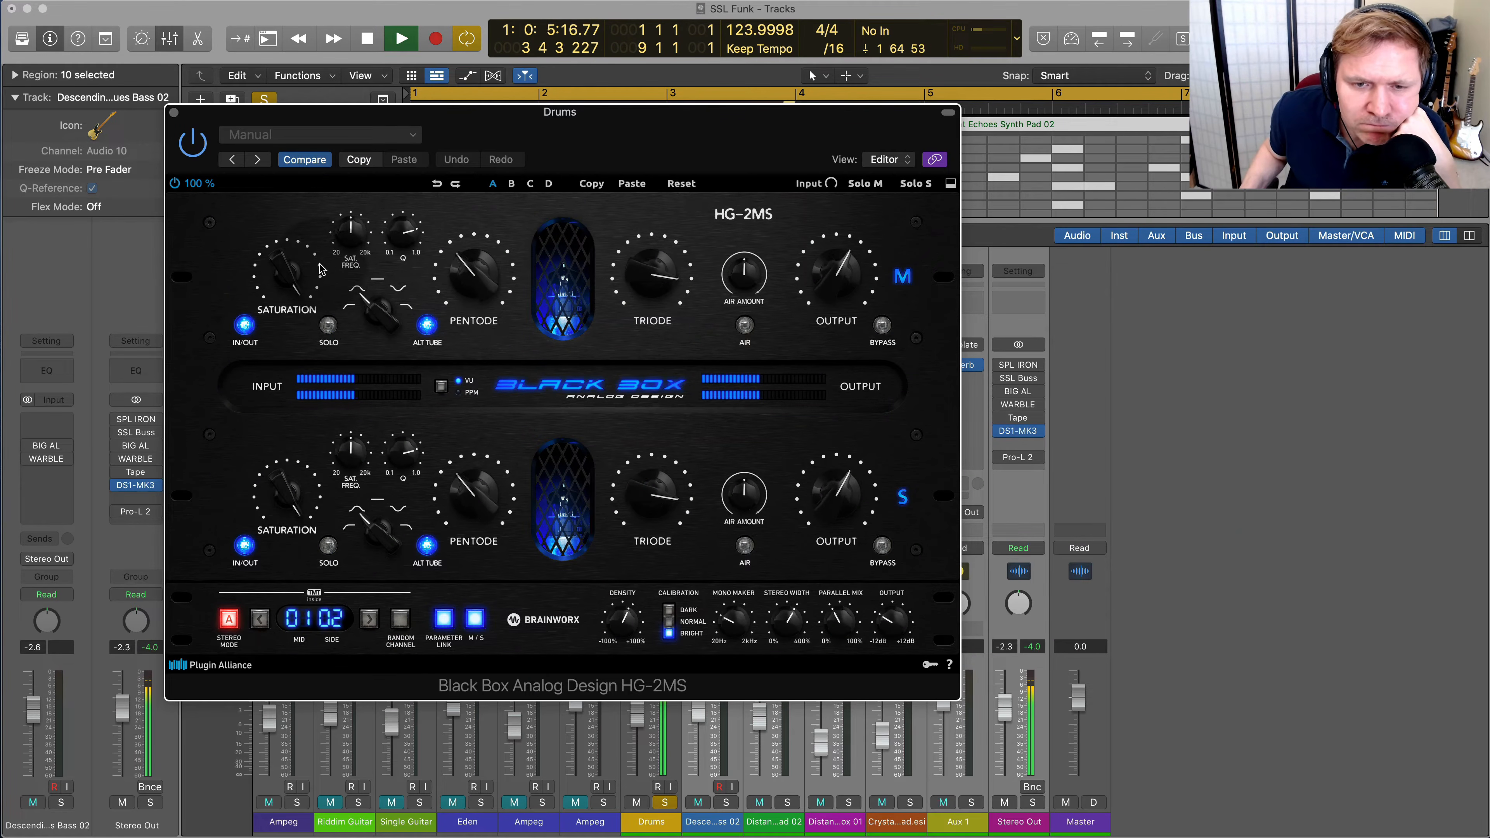
pyautogui.moveTo(291, 315); pyautogui.dragTo(290, 374)
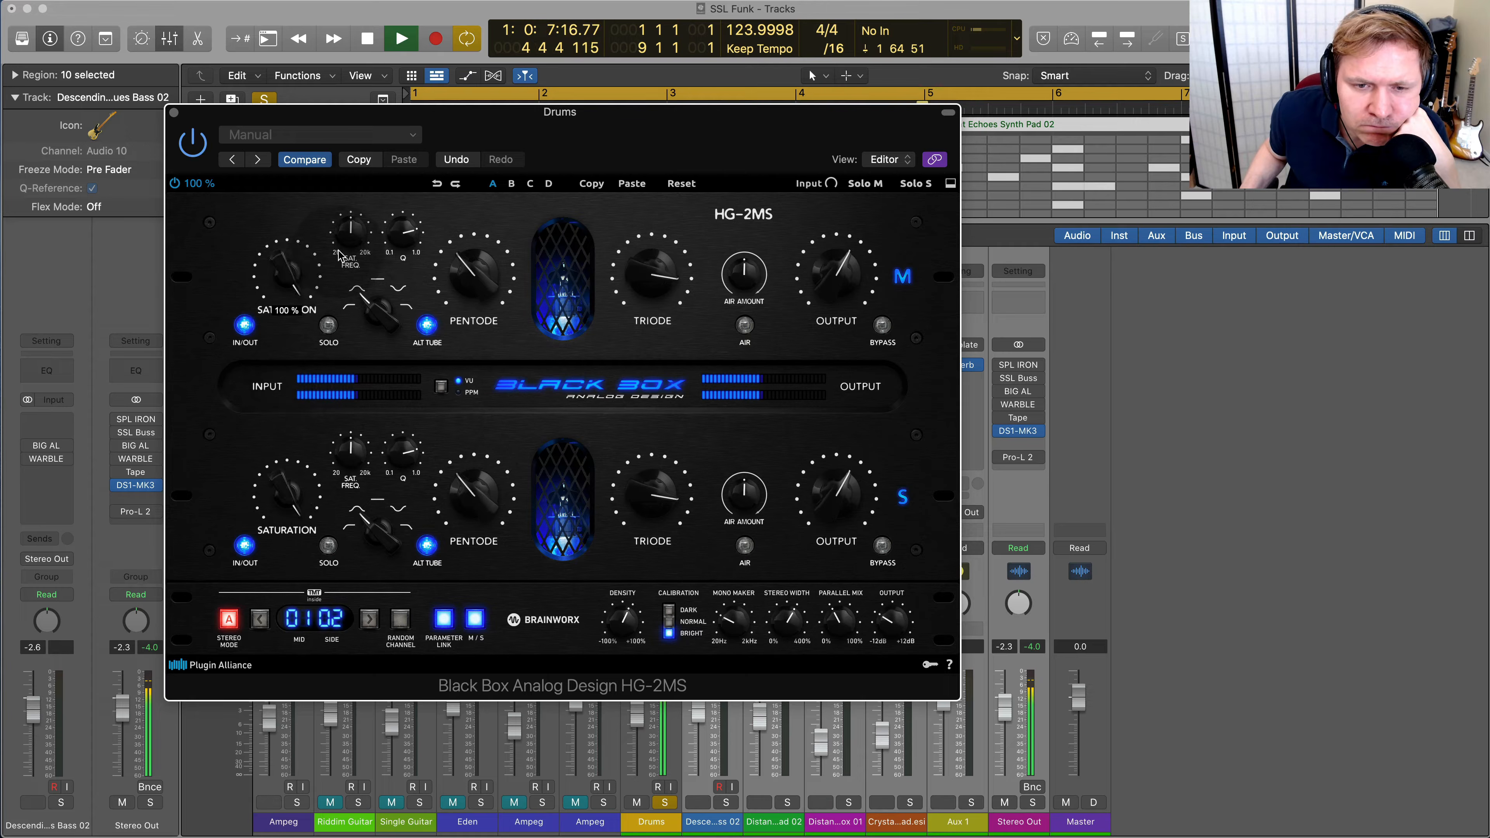
# Audition the HG-2MS saturation signal in solo, raise Pentode and change the saturation filter's shape
pyautogui.click(339, 253)
pyautogui.click(332, 326)
pyautogui.moveTo(285, 300)
pyautogui.mouseDown()
pyautogui.moveTo(280, 367)
pyautogui.moveTo(290, 297)
pyautogui.mouseUp()
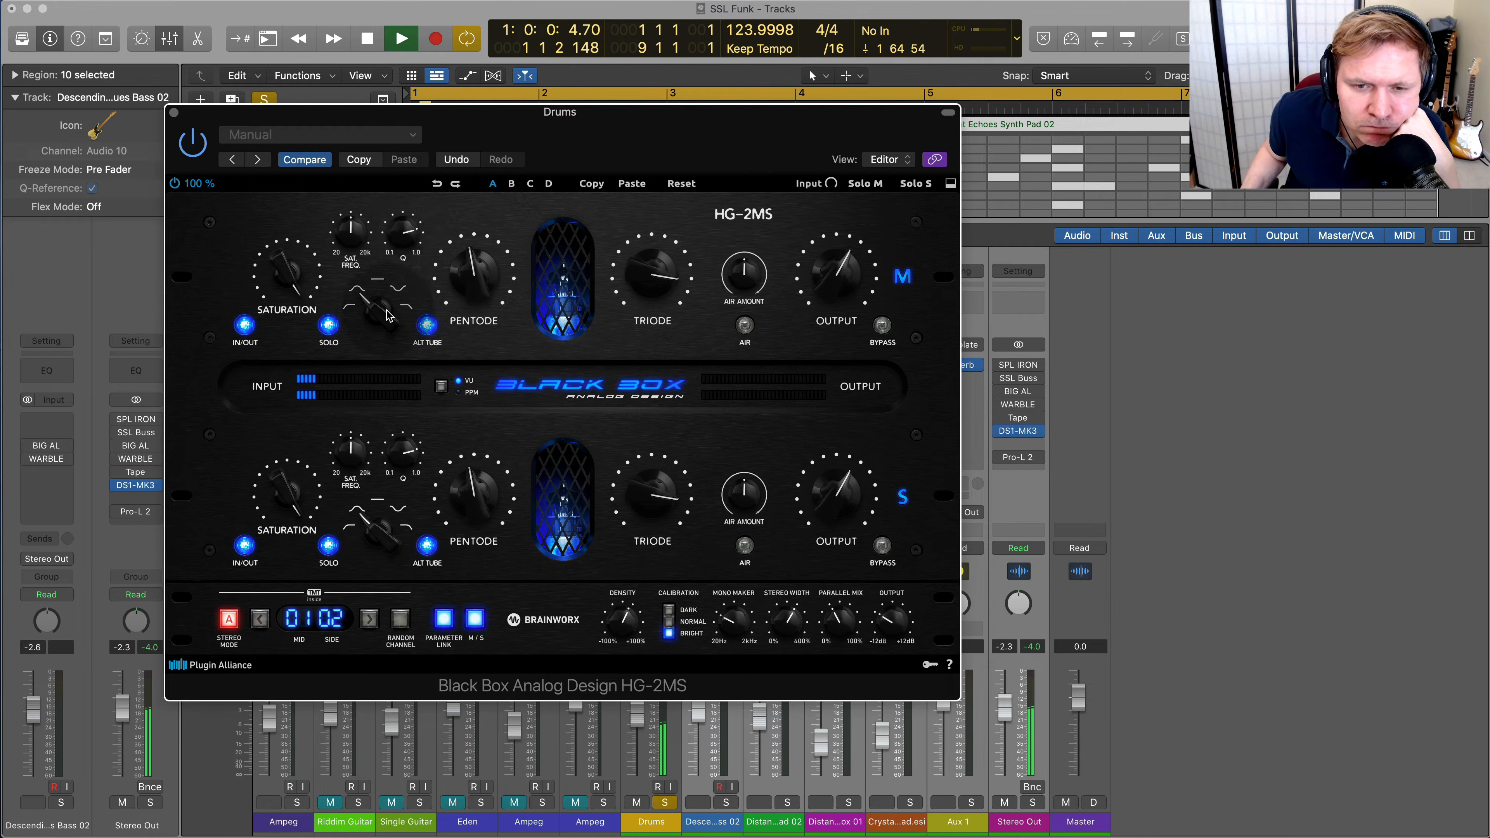
pyautogui.click(406, 282)
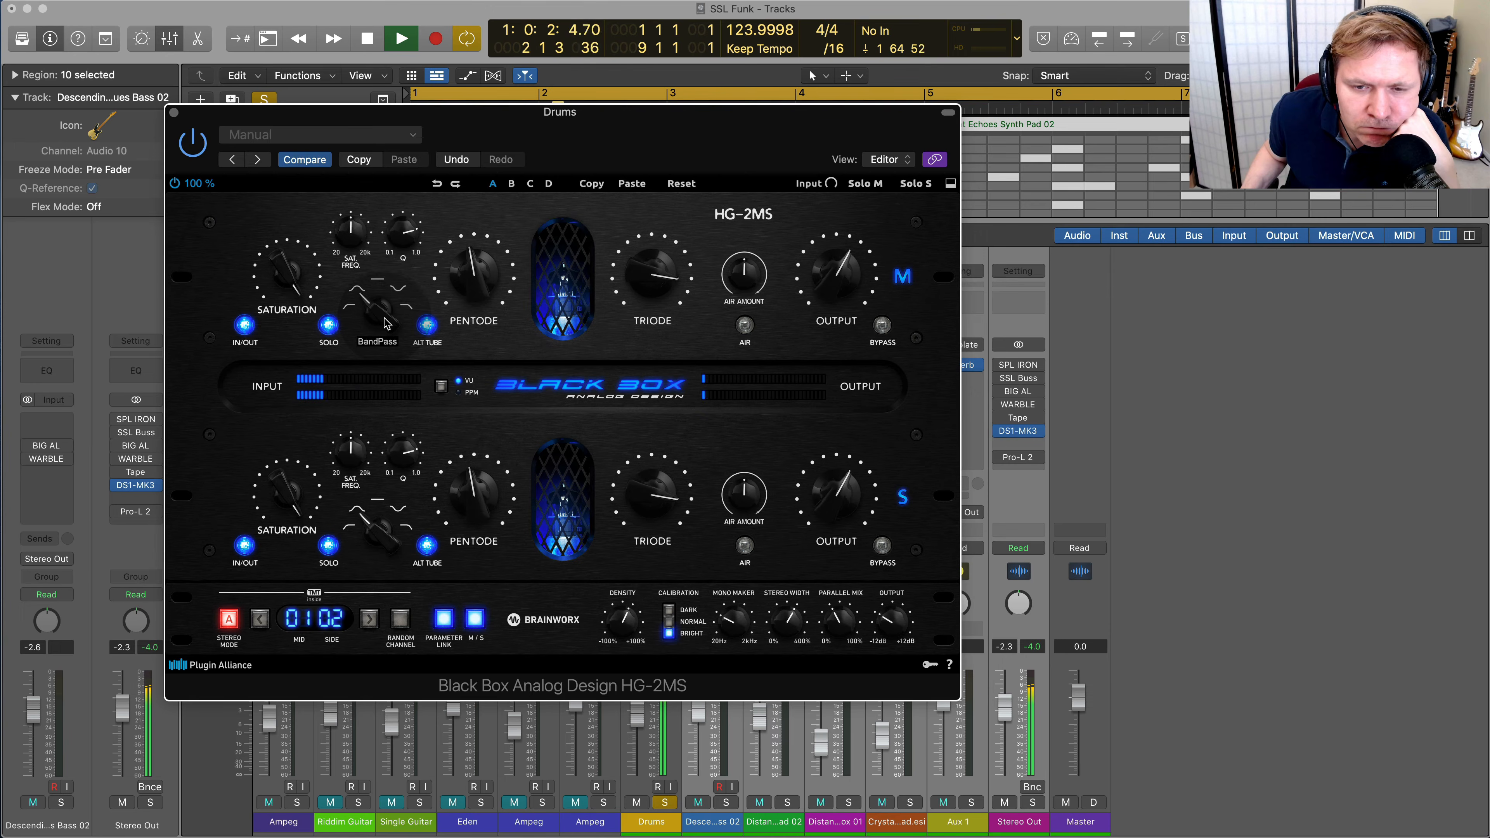
pyautogui.click(329, 324)
pyautogui.moveTo(368, 320); pyautogui.dragTo(354, 368)
pyautogui.moveTo(377, 308); pyautogui.dragTo(465, 122)
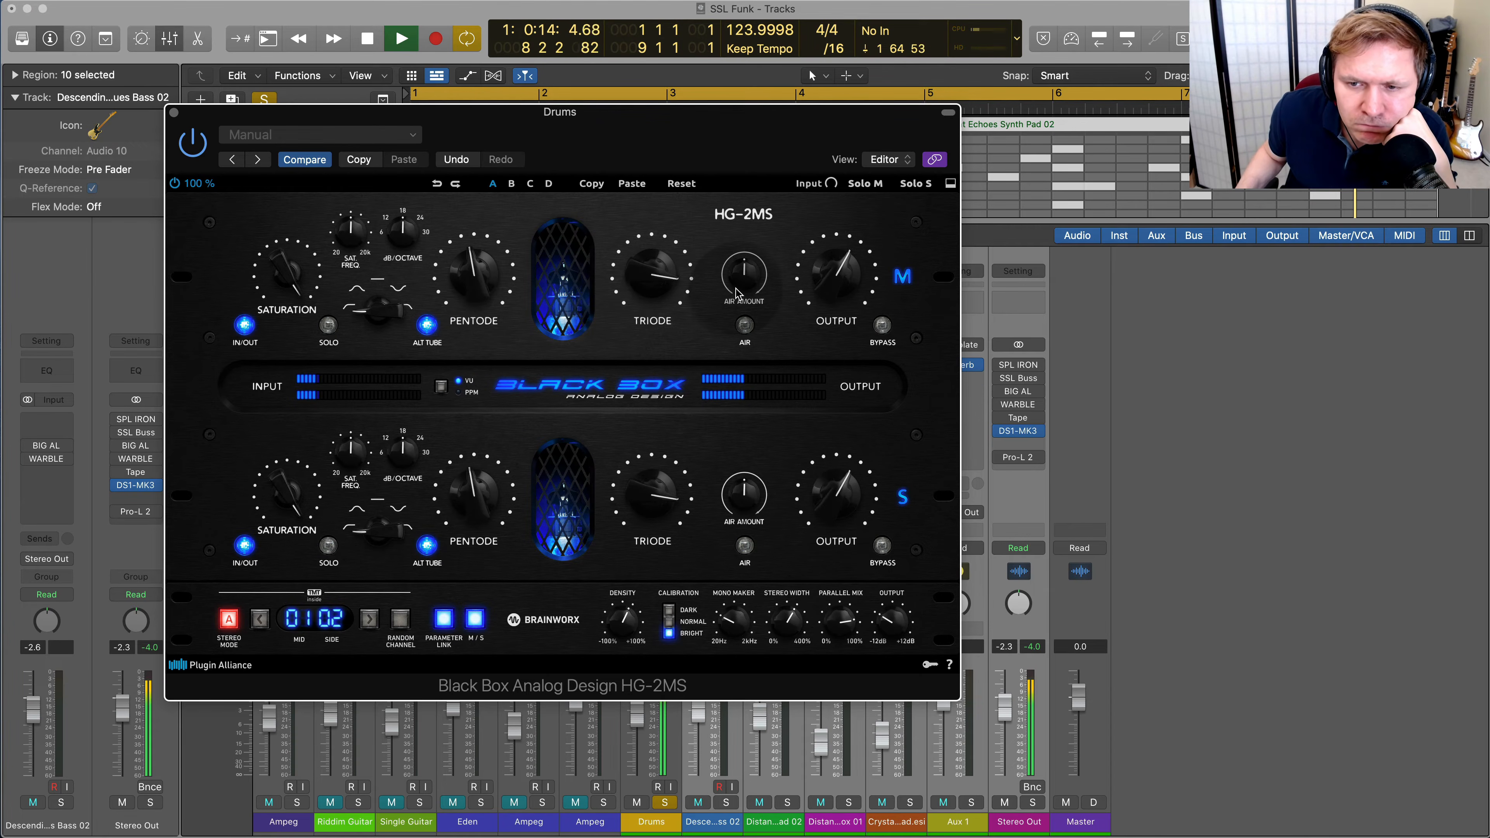
# Enable Air on the HG-2MS with a reduced amount, lower Triode and set the saturation filter to flat
pyautogui.moveTo(749, 286); pyautogui.dragTo(743, 307)
pyautogui.moveTo(652, 306); pyautogui.dragTo(650, 344)
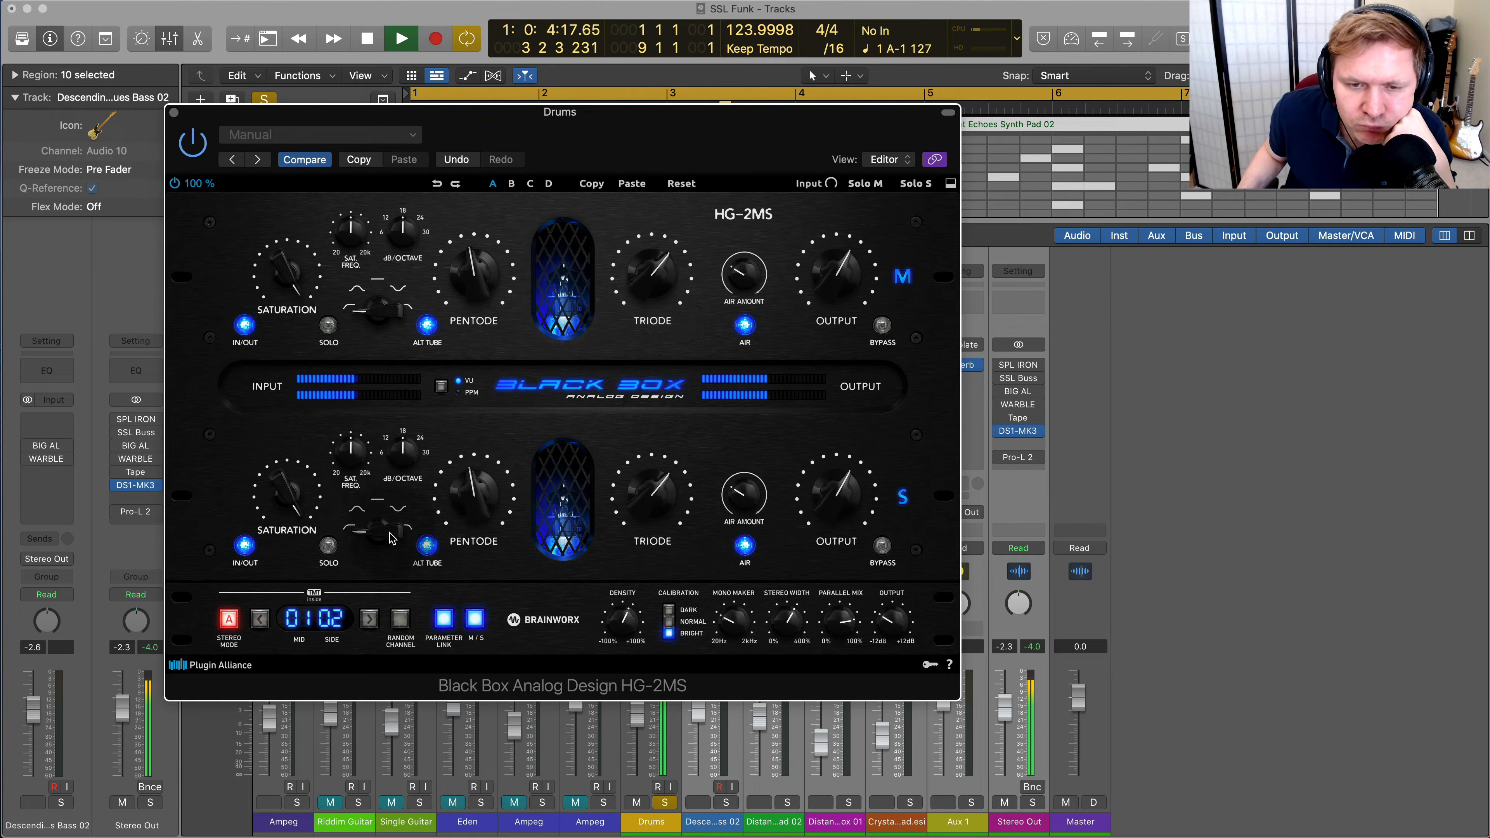
pyautogui.moveTo(384, 310); pyautogui.dragTo(399, 273)
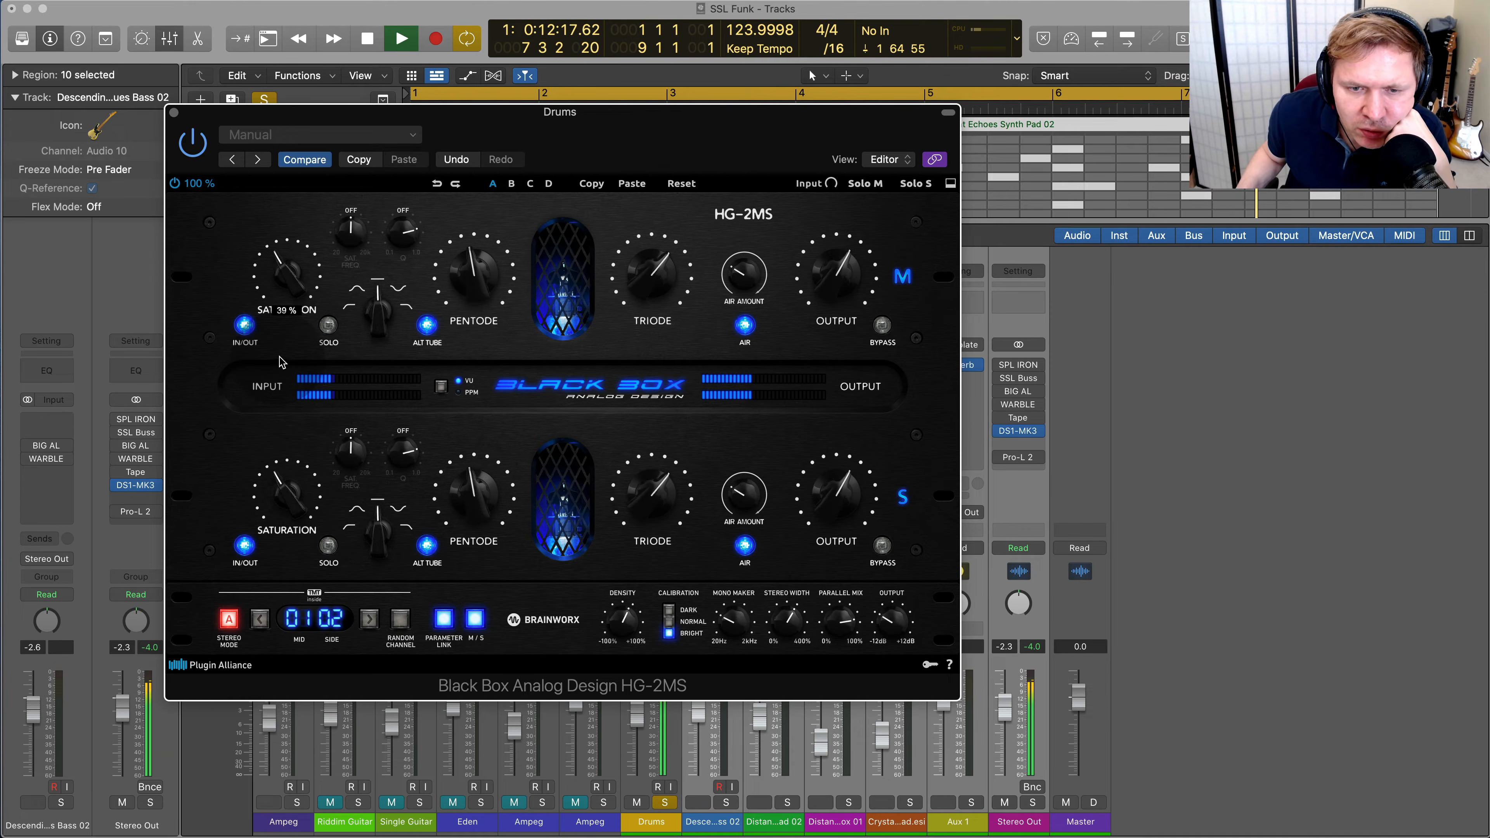
# Reduce the HG-2MS Saturation, turn off M/S mode and compare the Drums with the plug-in bypassed and active
pyautogui.moveTo(840, 619); pyautogui.dragTo(836, 673)
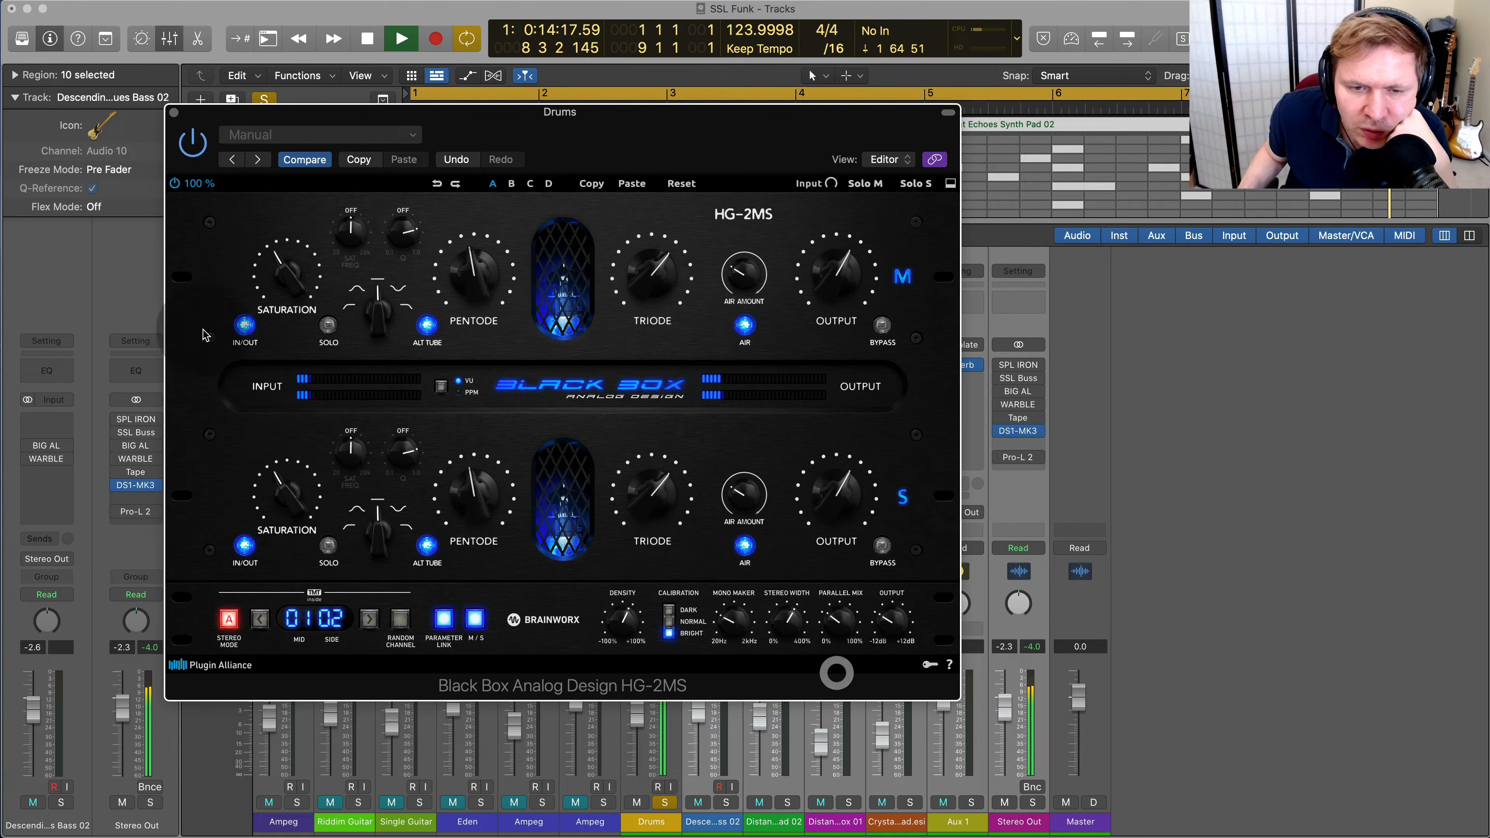
pyautogui.moveTo(279, 273); pyautogui.dragTo(274, 195)
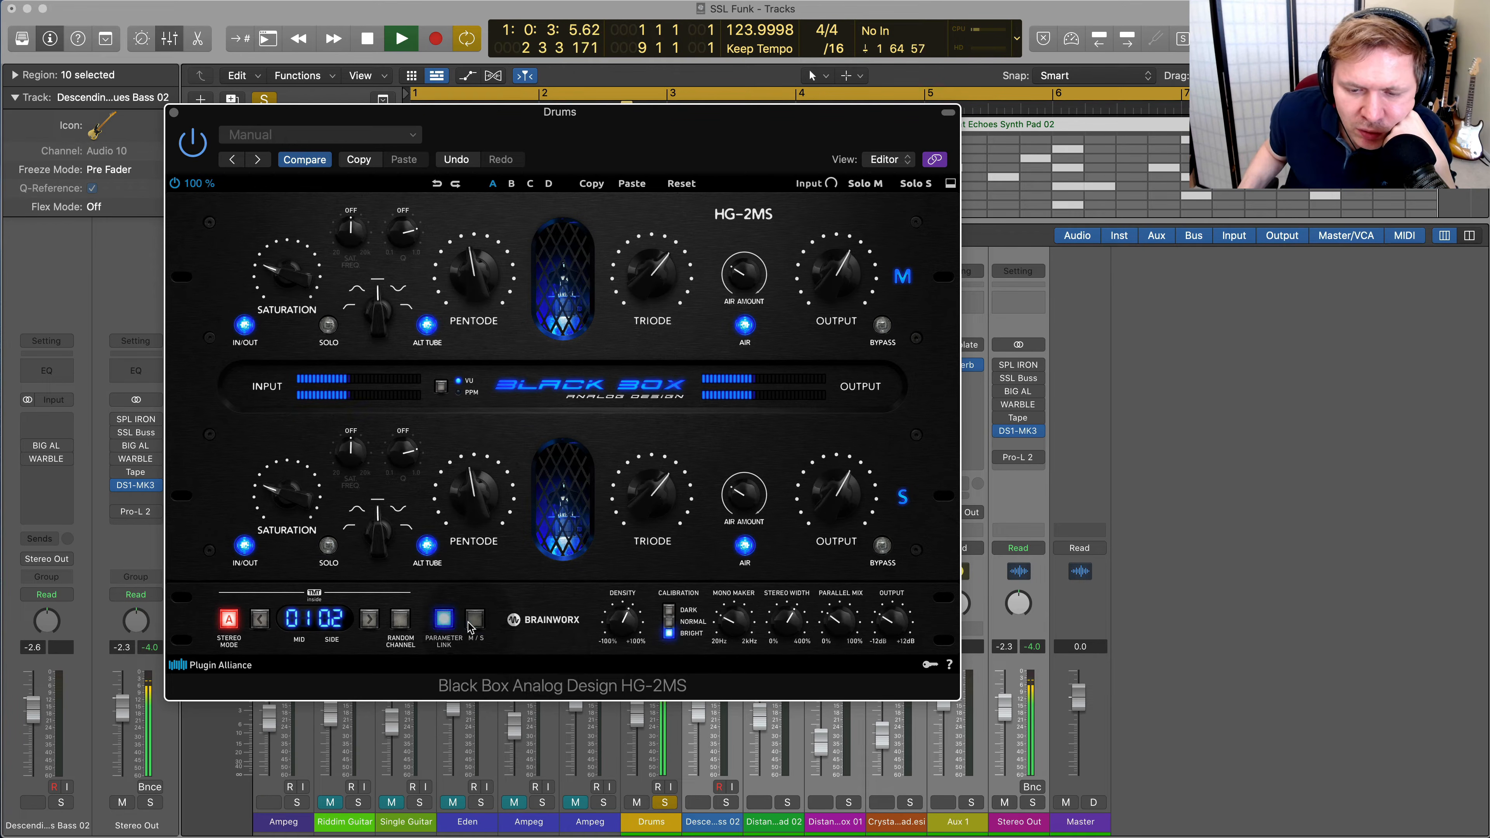
pyautogui.click(187, 151)
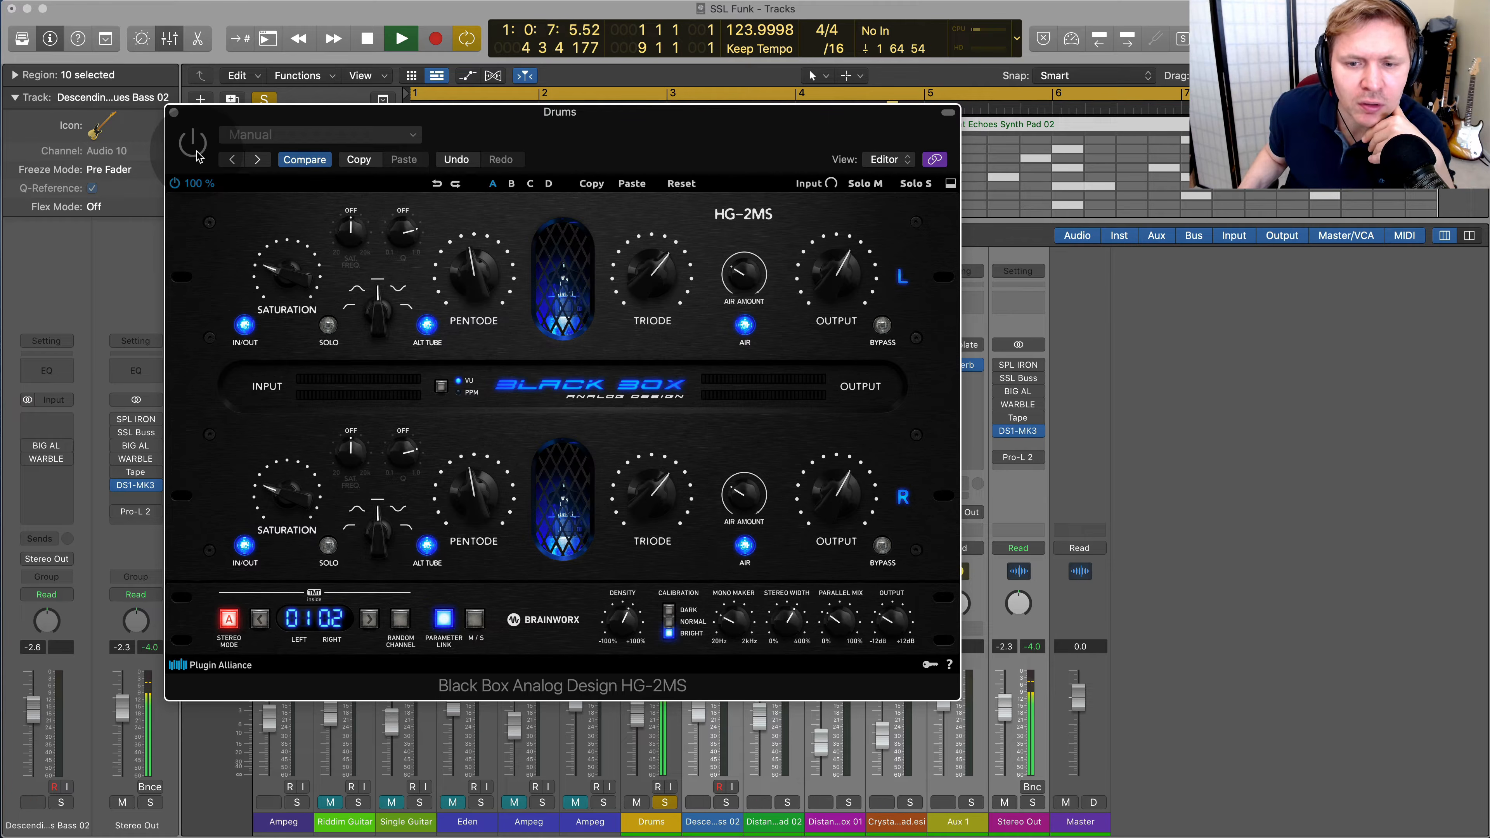
pyautogui.click(194, 145)
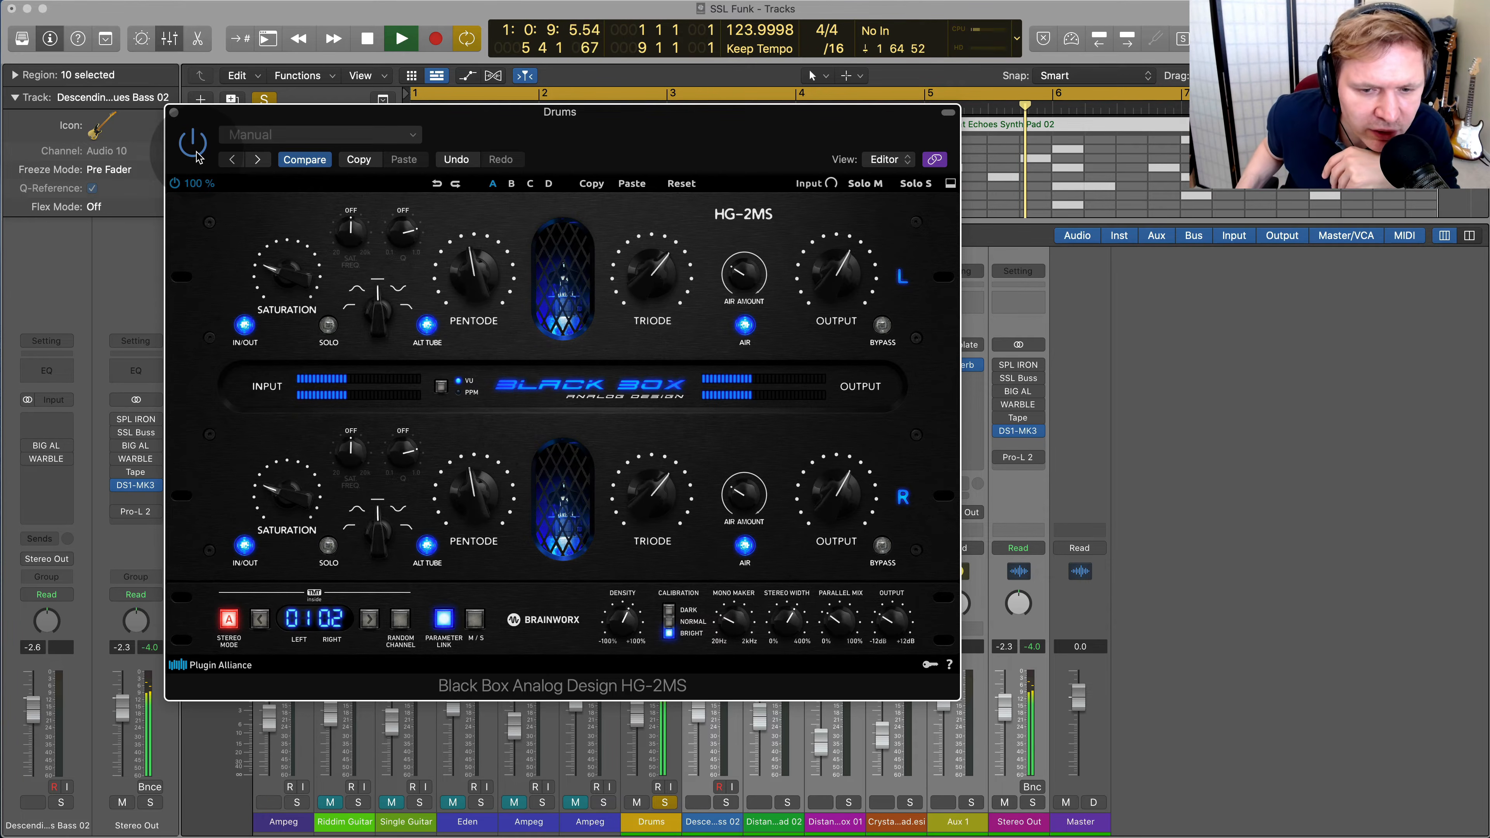
# Move the HG-2MS window aside, bypass Black Box on the Drums and enable and open BIG AL instead
pyautogui.moveTo(446, 132); pyautogui.dragTo(627, 135)
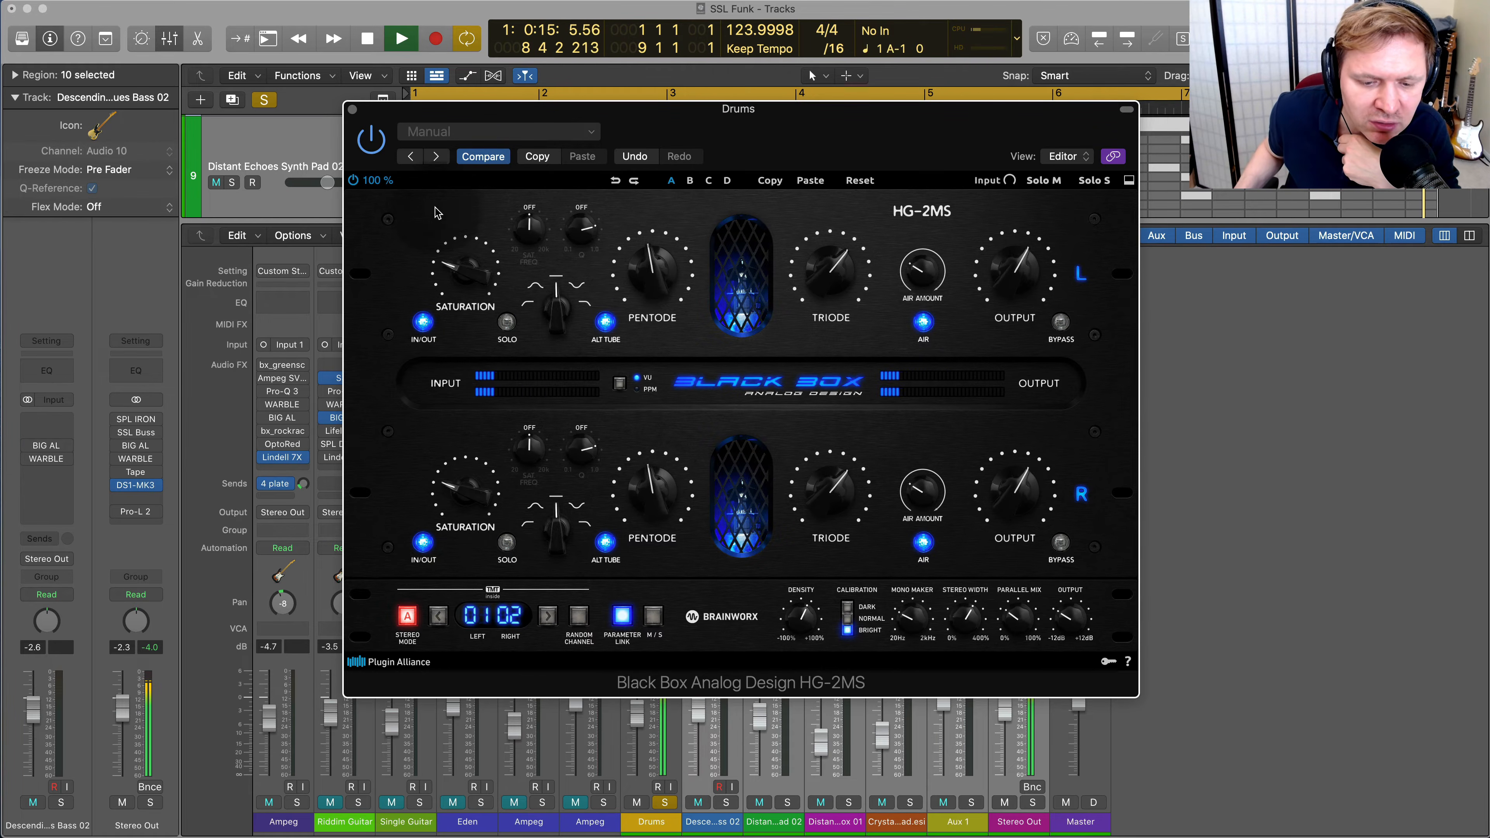
pyautogui.moveTo(535, 117); pyautogui.dragTo(1048, 93)
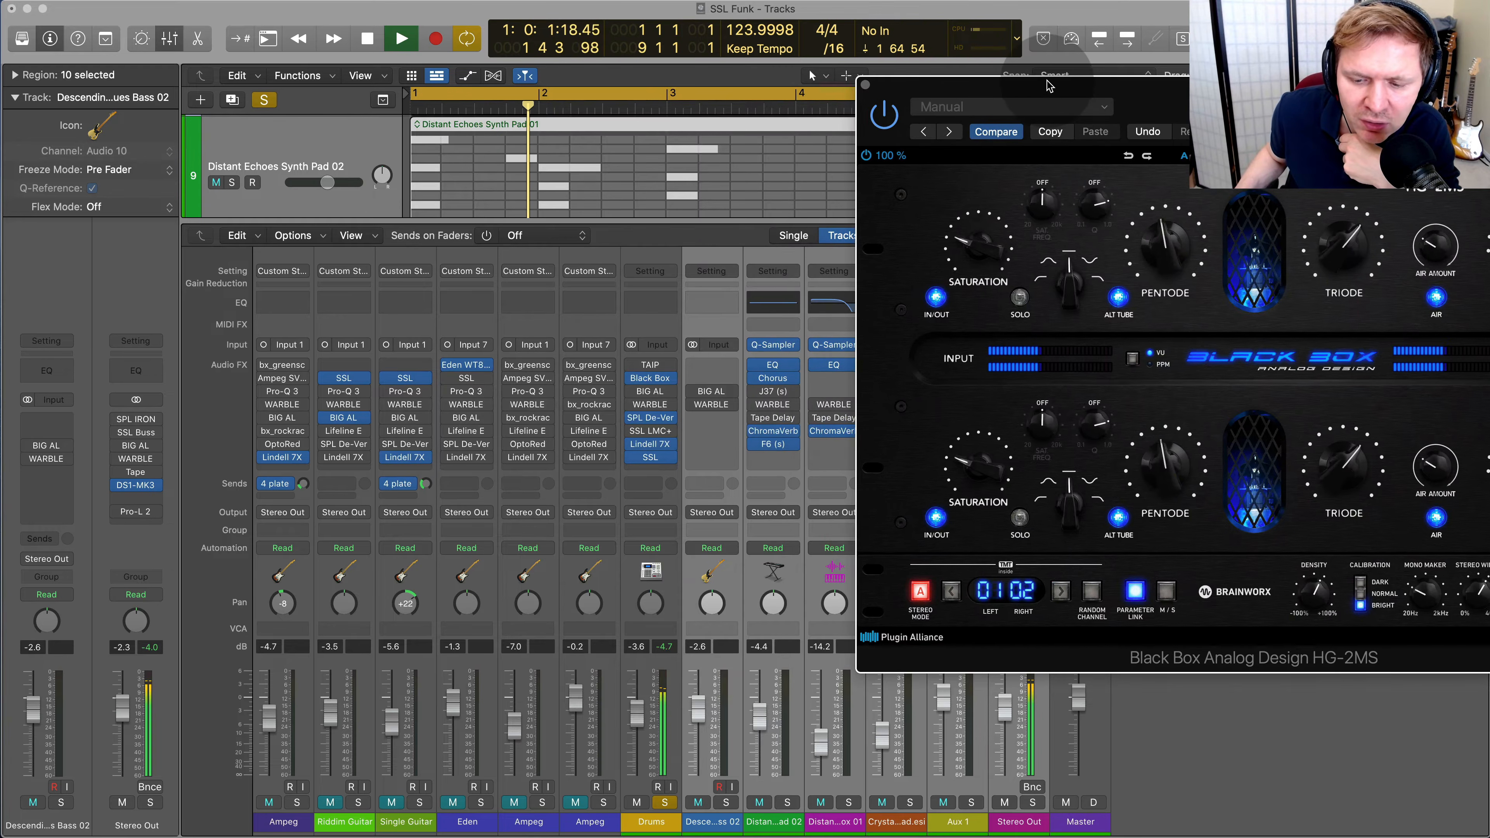
pyautogui.click(632, 379)
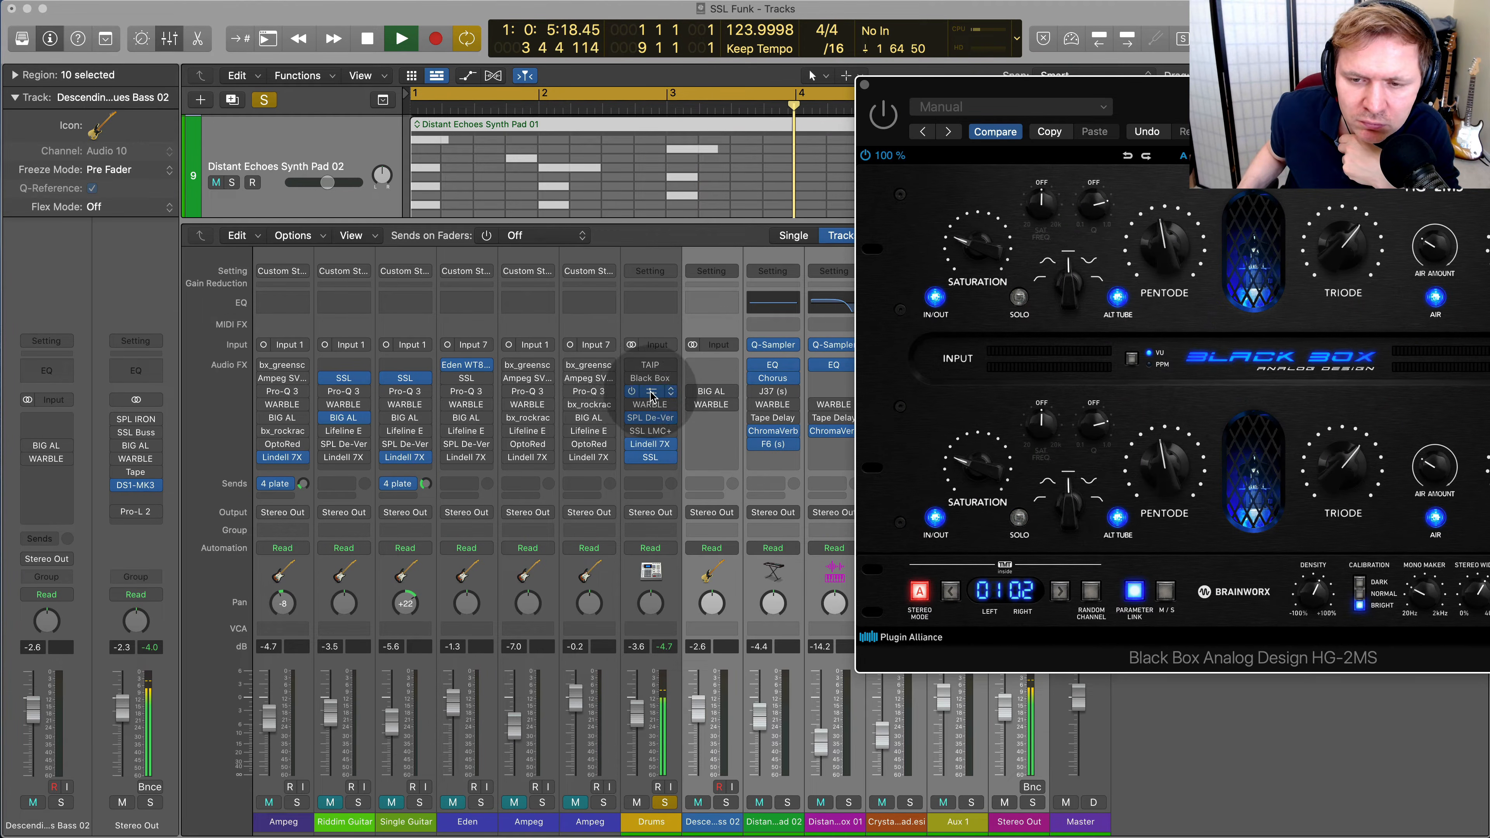
pyautogui.click(645, 391)
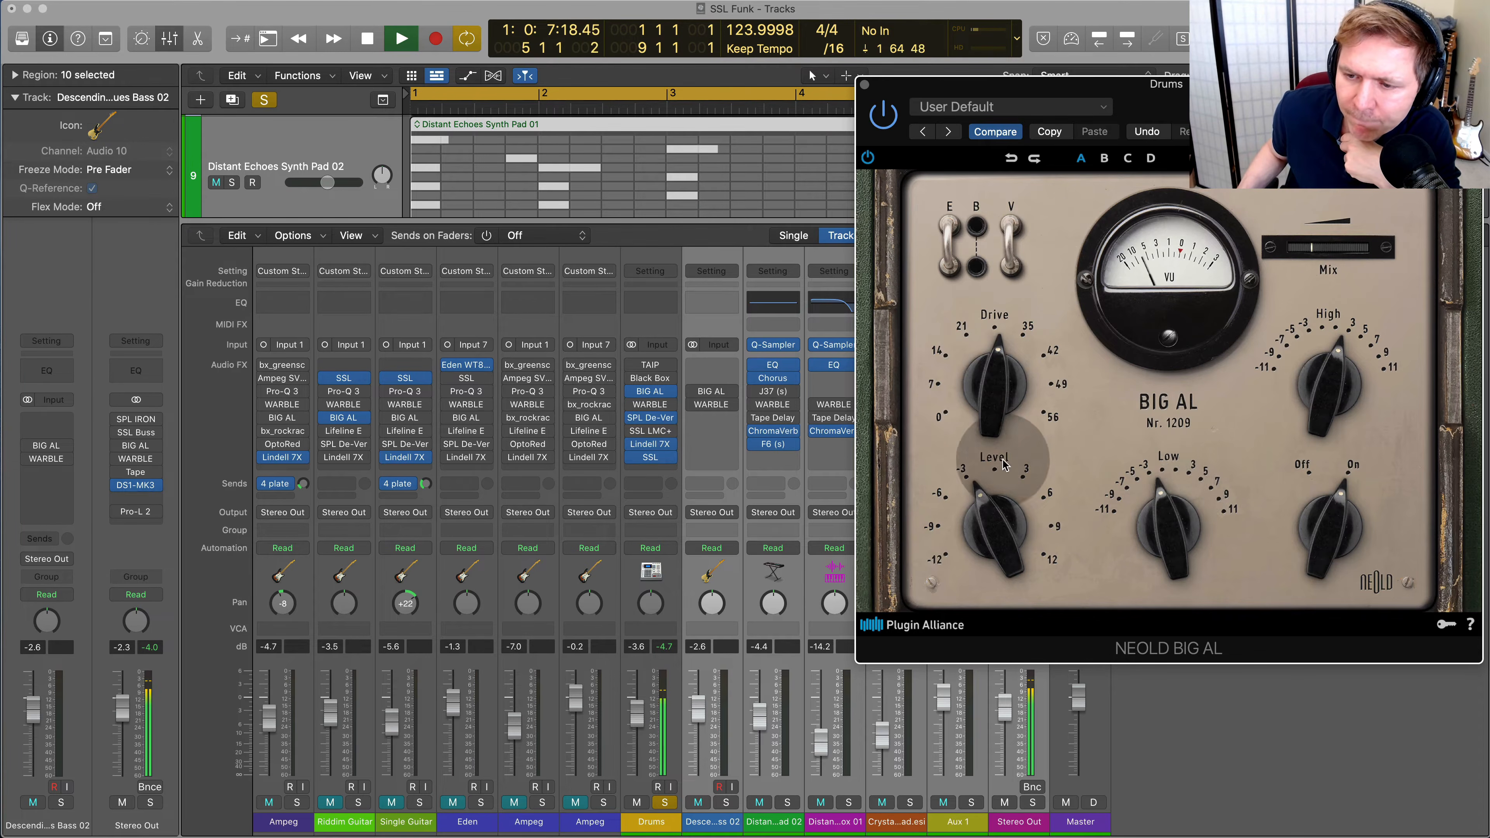
# On the Drums' BIG AL, set Level to 1.9 dB, Low to 2.0 dB and Drive to 23.4 dB, reduce High slightly and disengage V
pyautogui.moveTo(986, 510); pyautogui.dragTo(984, 492)
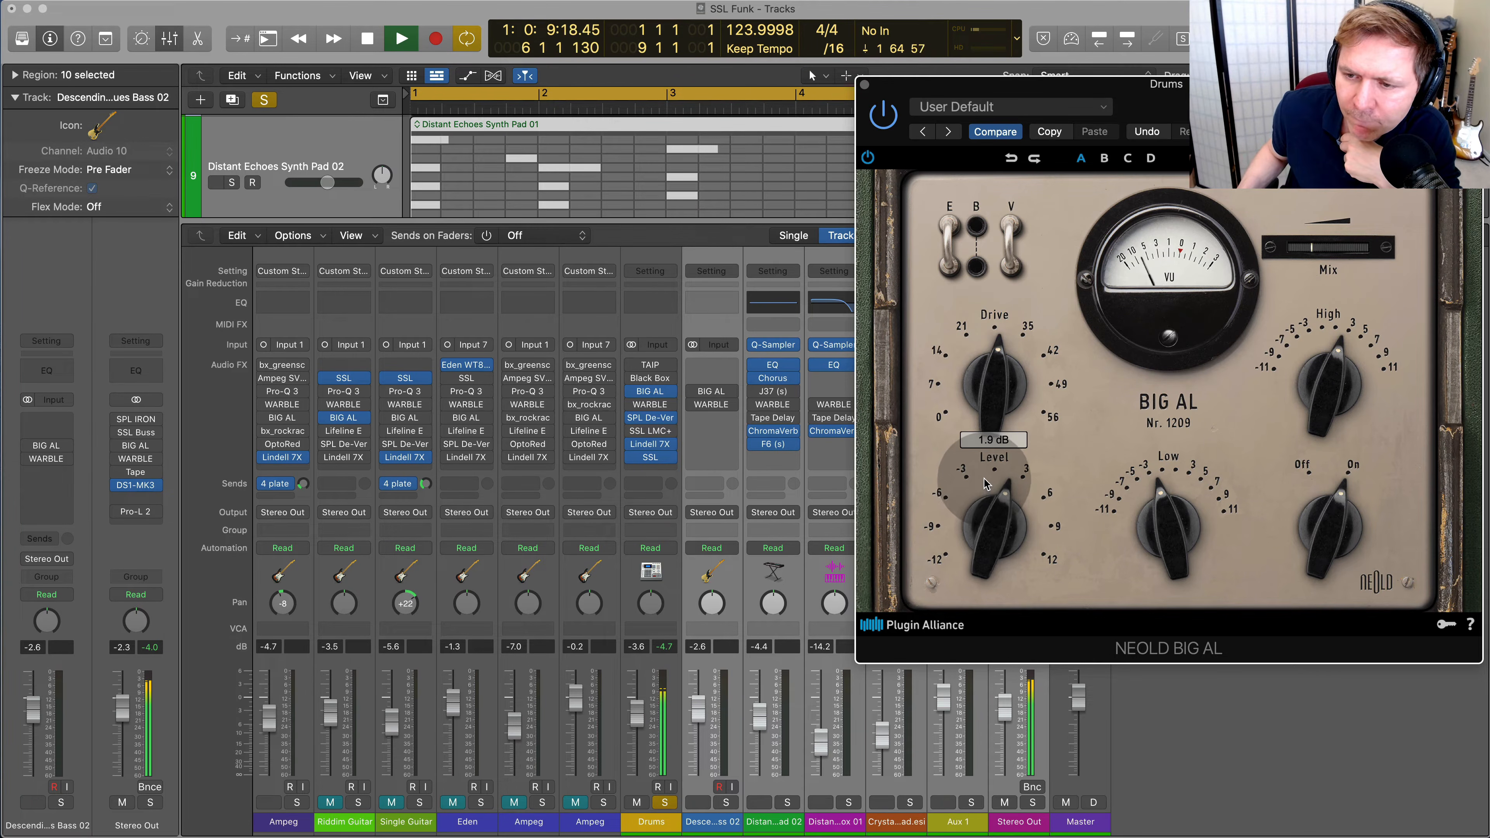
pyautogui.moveTo(1023, 391); pyautogui.dragTo(1003, 367)
pyautogui.moveTo(1147, 497); pyautogui.dragTo(1159, 481)
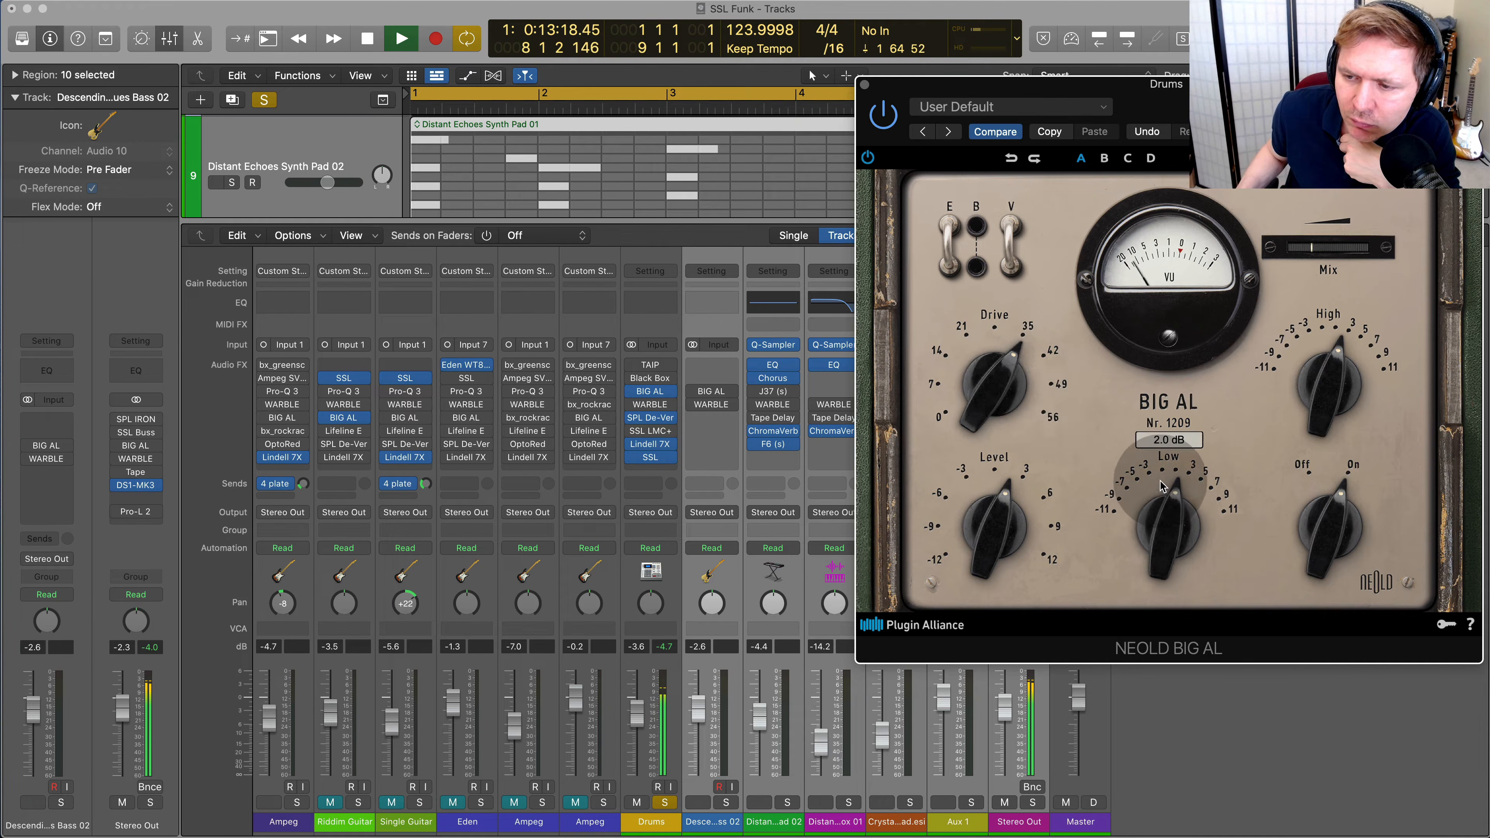
pyautogui.moveTo(1004, 375); pyautogui.dragTo(992, 411)
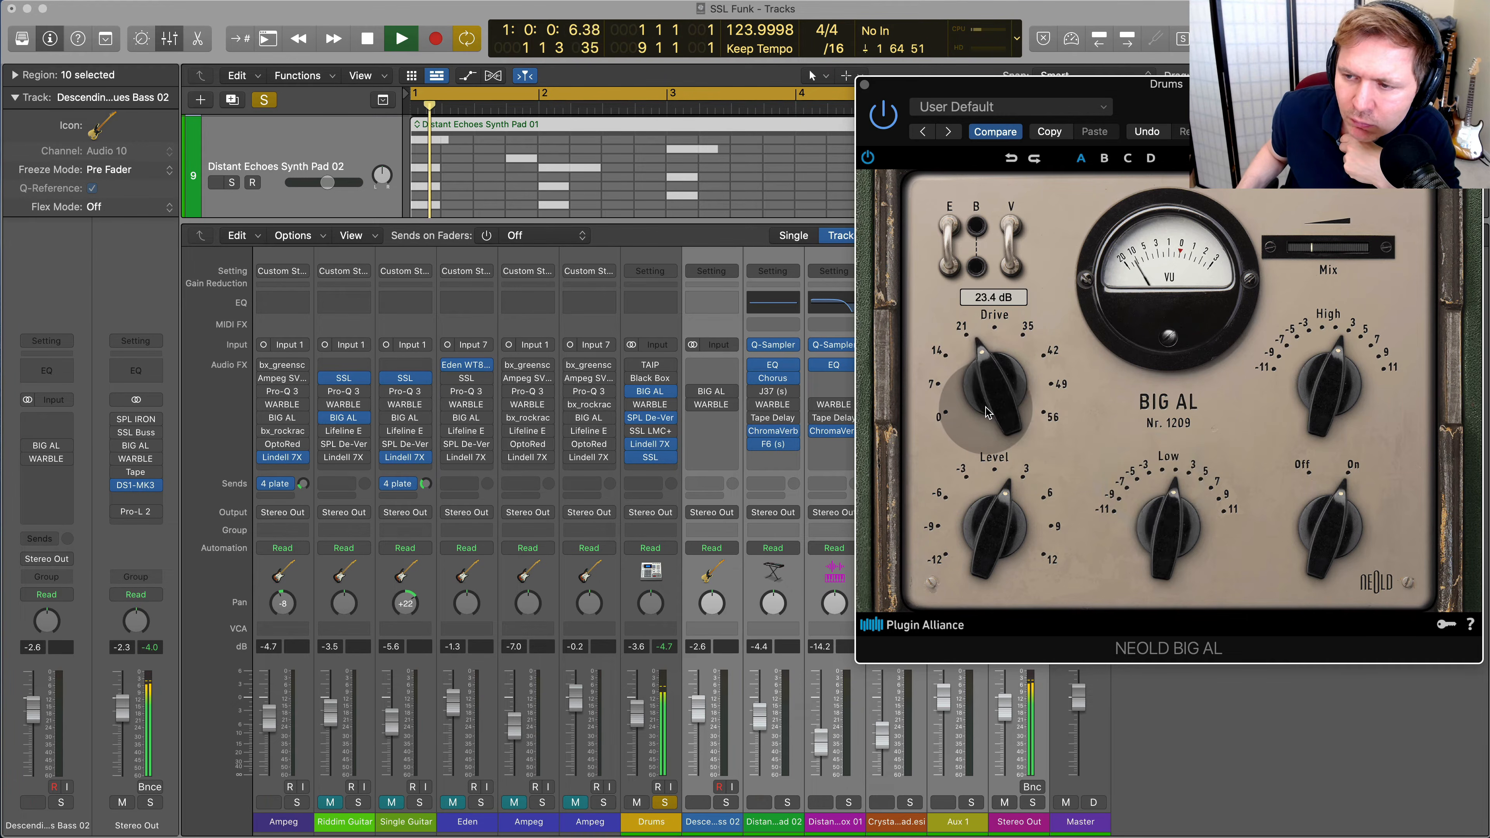
pyautogui.moveTo(1362, 379); pyautogui.dragTo(1333, 404)
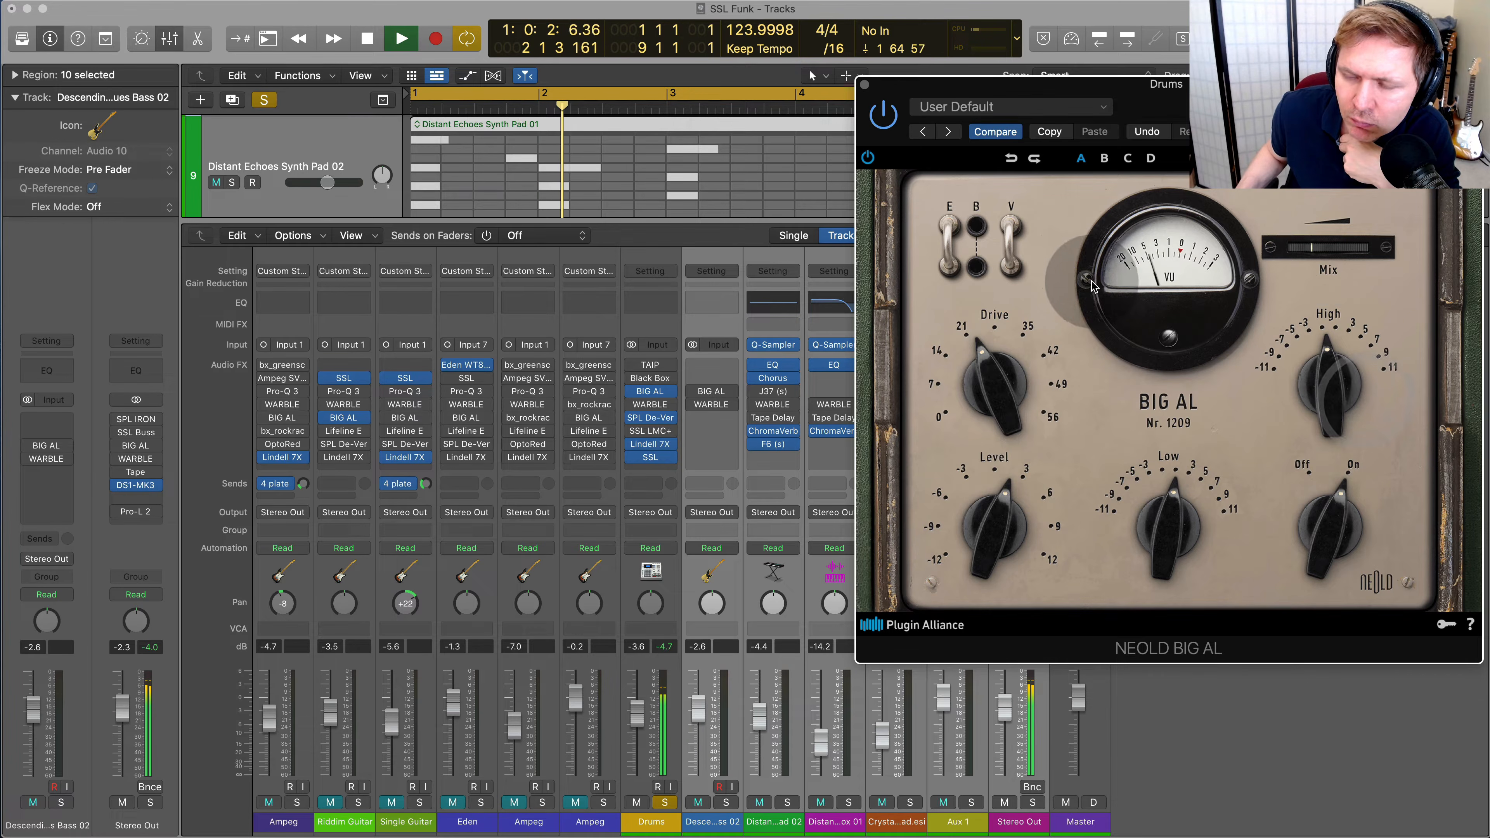
pyautogui.click(1024, 260)
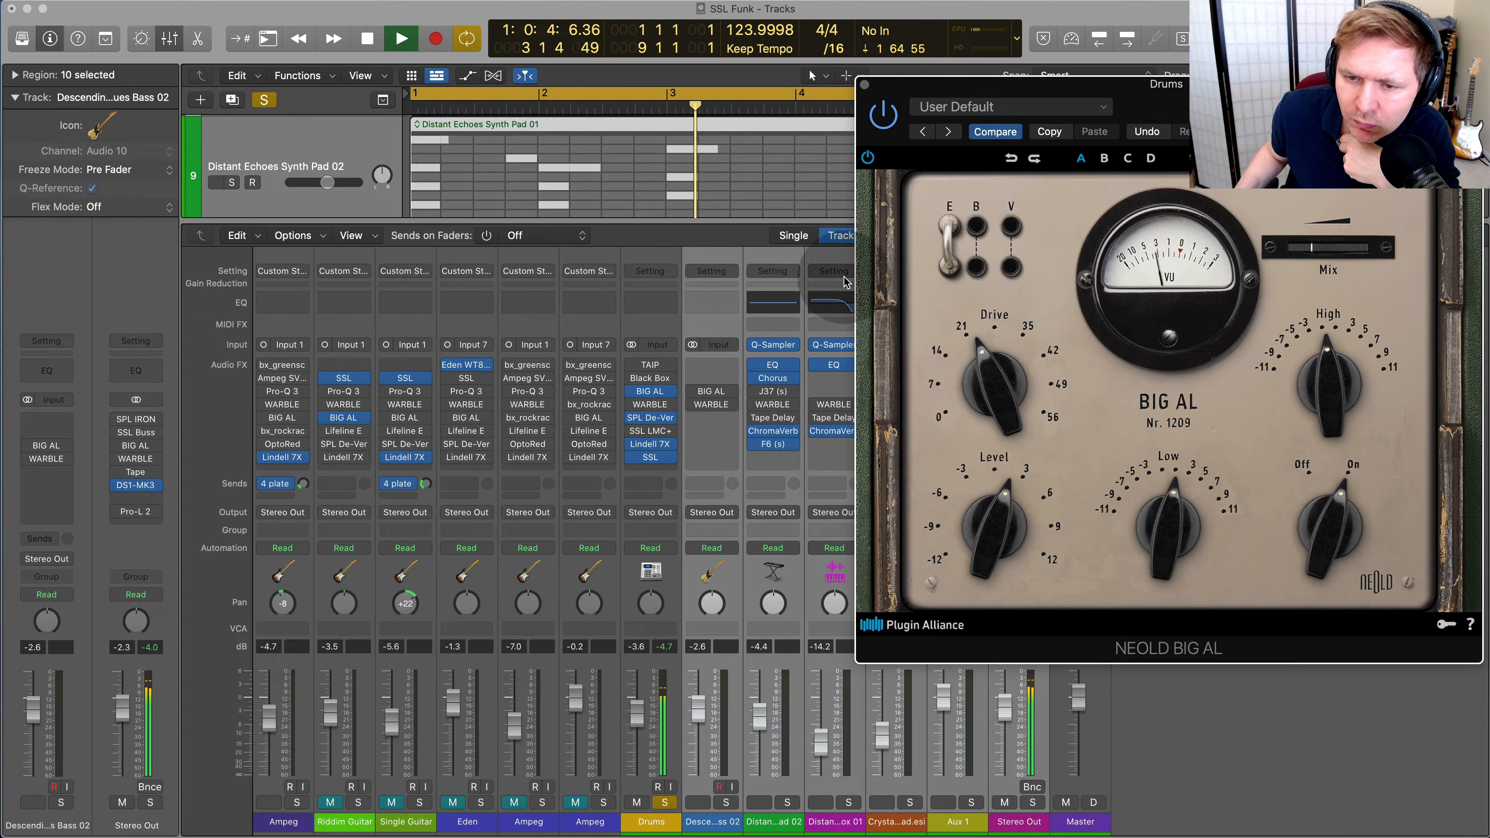
# Bypass BIG AL on the Drums and audition Black Box in its place before bypassing it as well
pyautogui.click(635, 391)
pyautogui.click(634, 379)
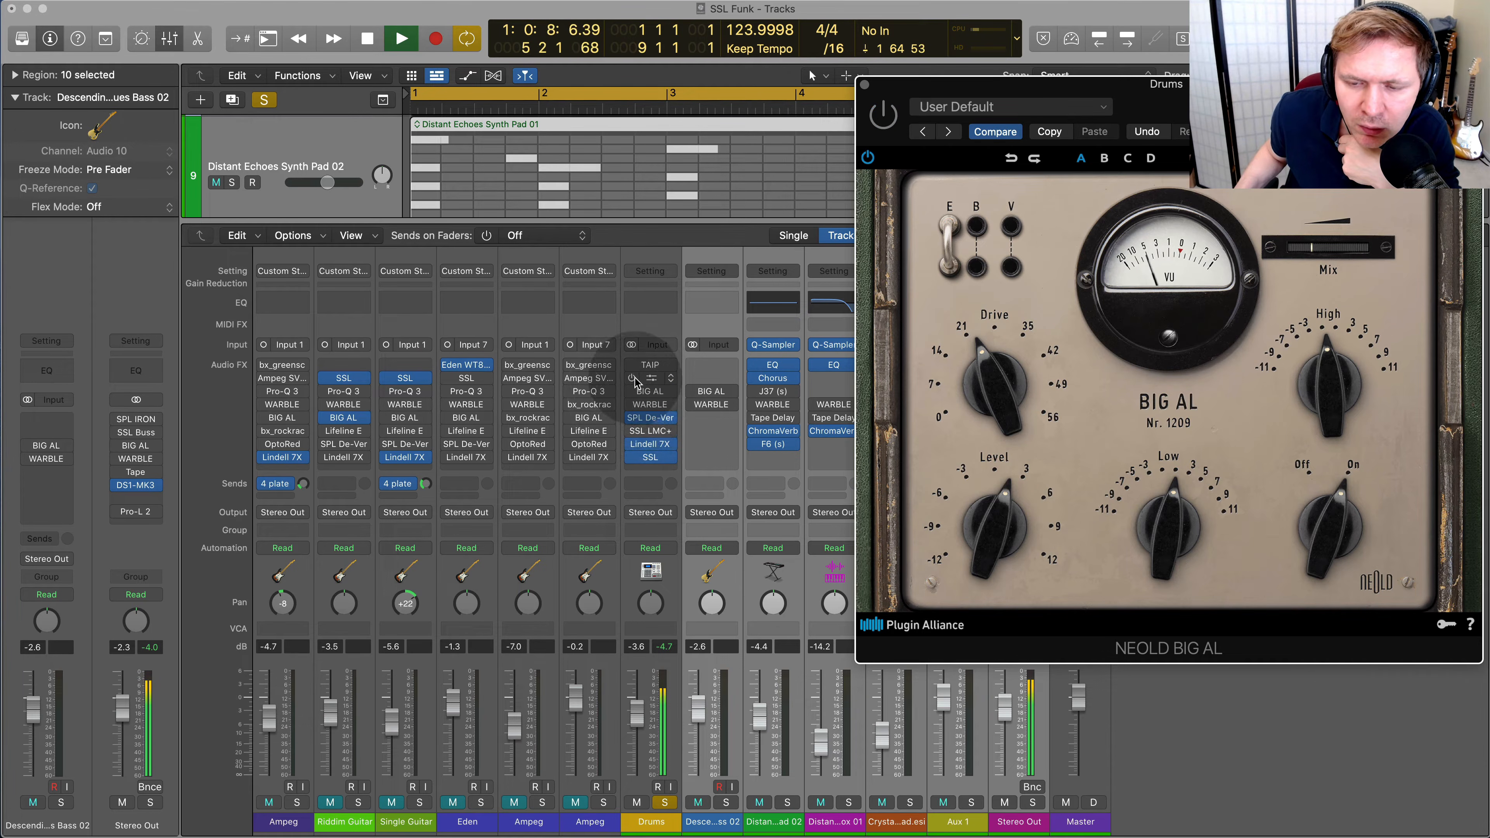
pyautogui.click(631, 379)
# Enable WARBLE on the Drums, open its window and try different Mix, Age and Wow settings during playback
pyautogui.click(631, 404)
pyautogui.click(651, 405)
pyautogui.moveTo(932, 593); pyautogui.dragTo(931, 706)
pyautogui.moveTo(1126, 334); pyautogui.dragTo(1135, 223)
pyautogui.moveTo(994, 280); pyautogui.dragTo(1015, 330)
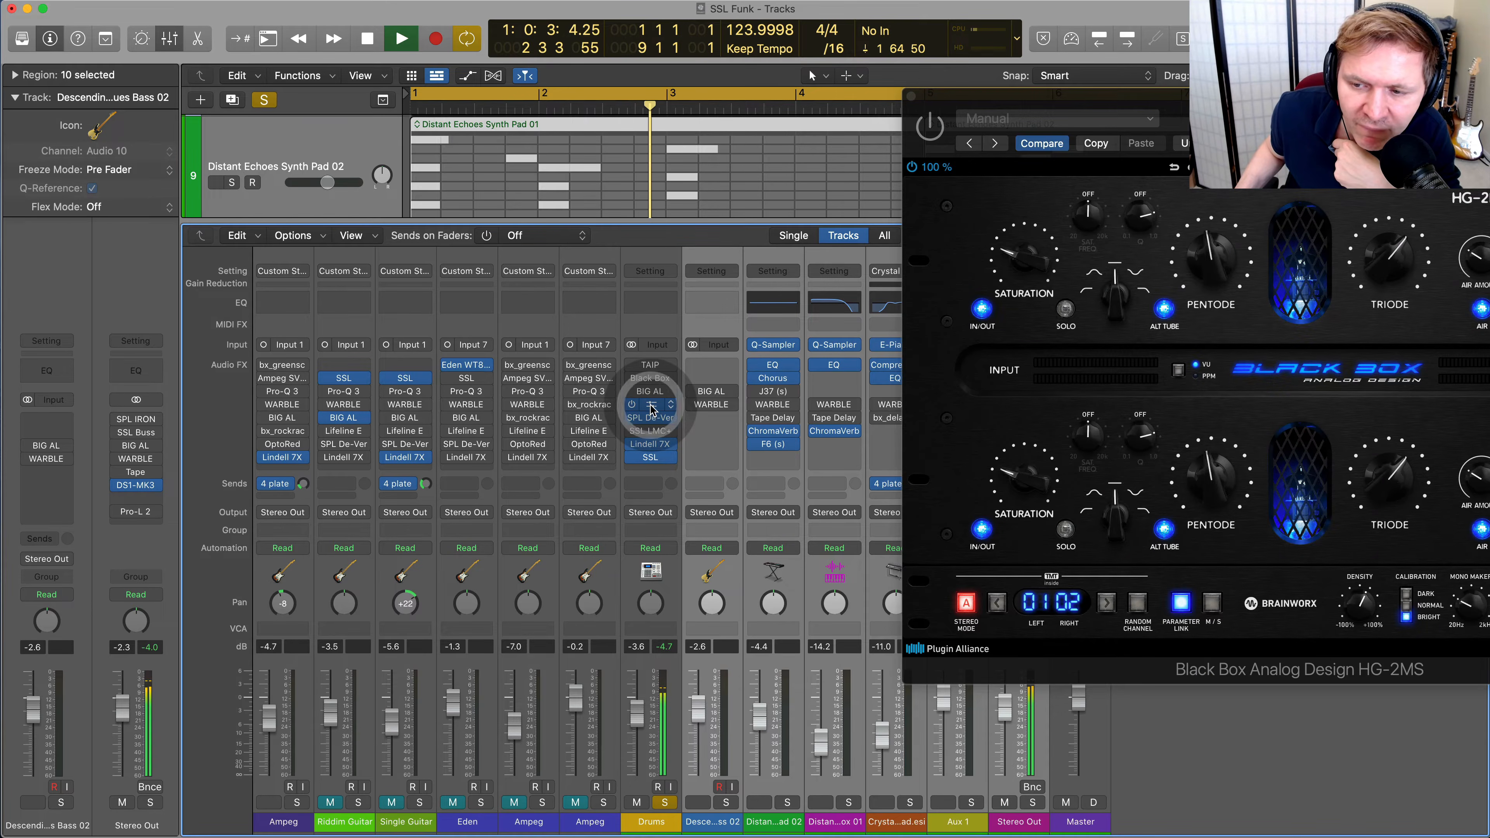
pyautogui.click(650, 404)
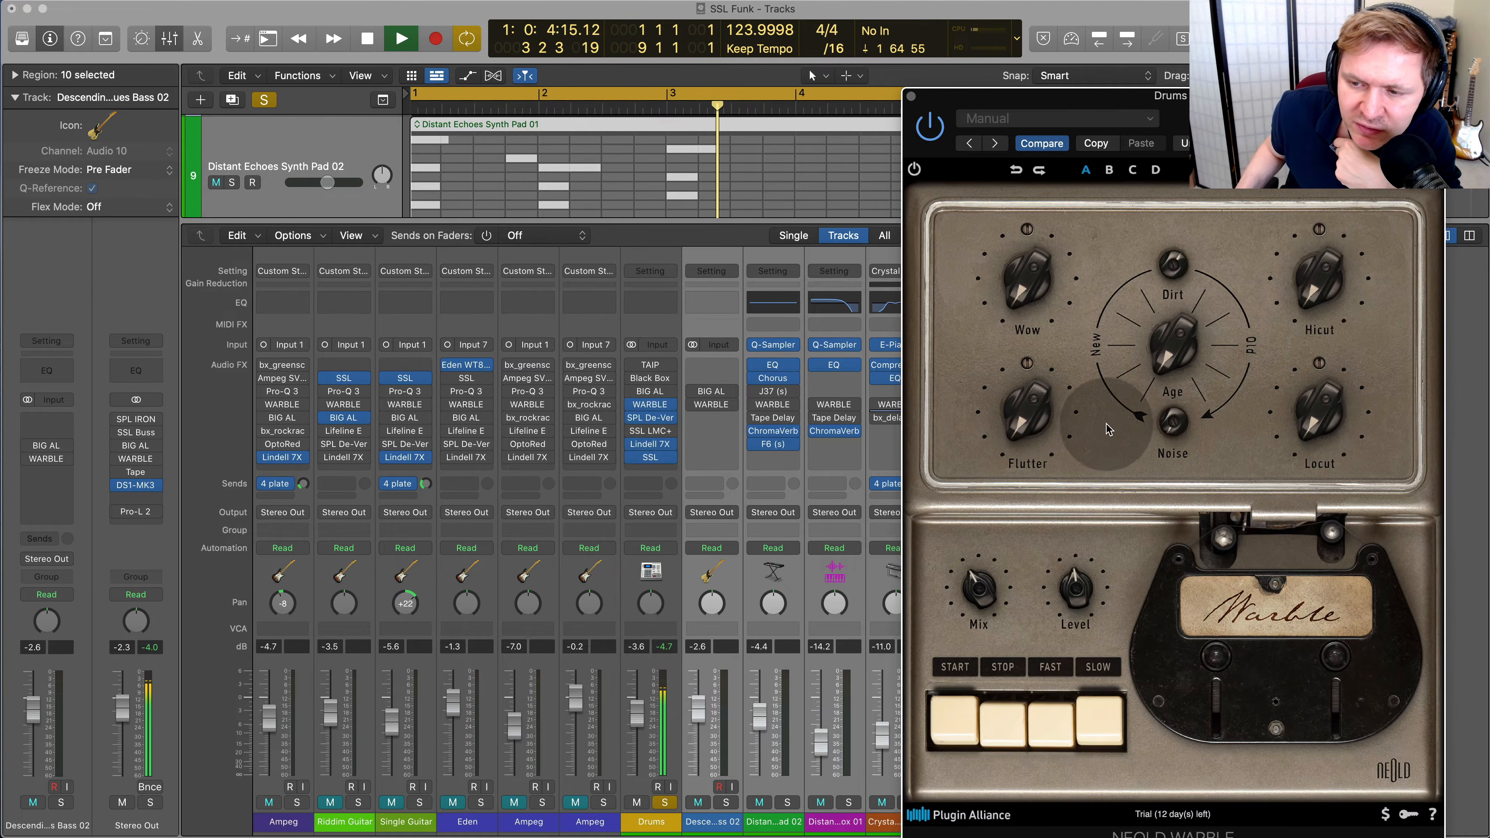
# Set WARBLE's Age to its middle position on the Drums and readjust Mix and Level
pyautogui.moveTo(986, 590); pyautogui.dragTo(1019, 605)
pyautogui.moveTo(1180, 349); pyautogui.dragTo(1184, 300)
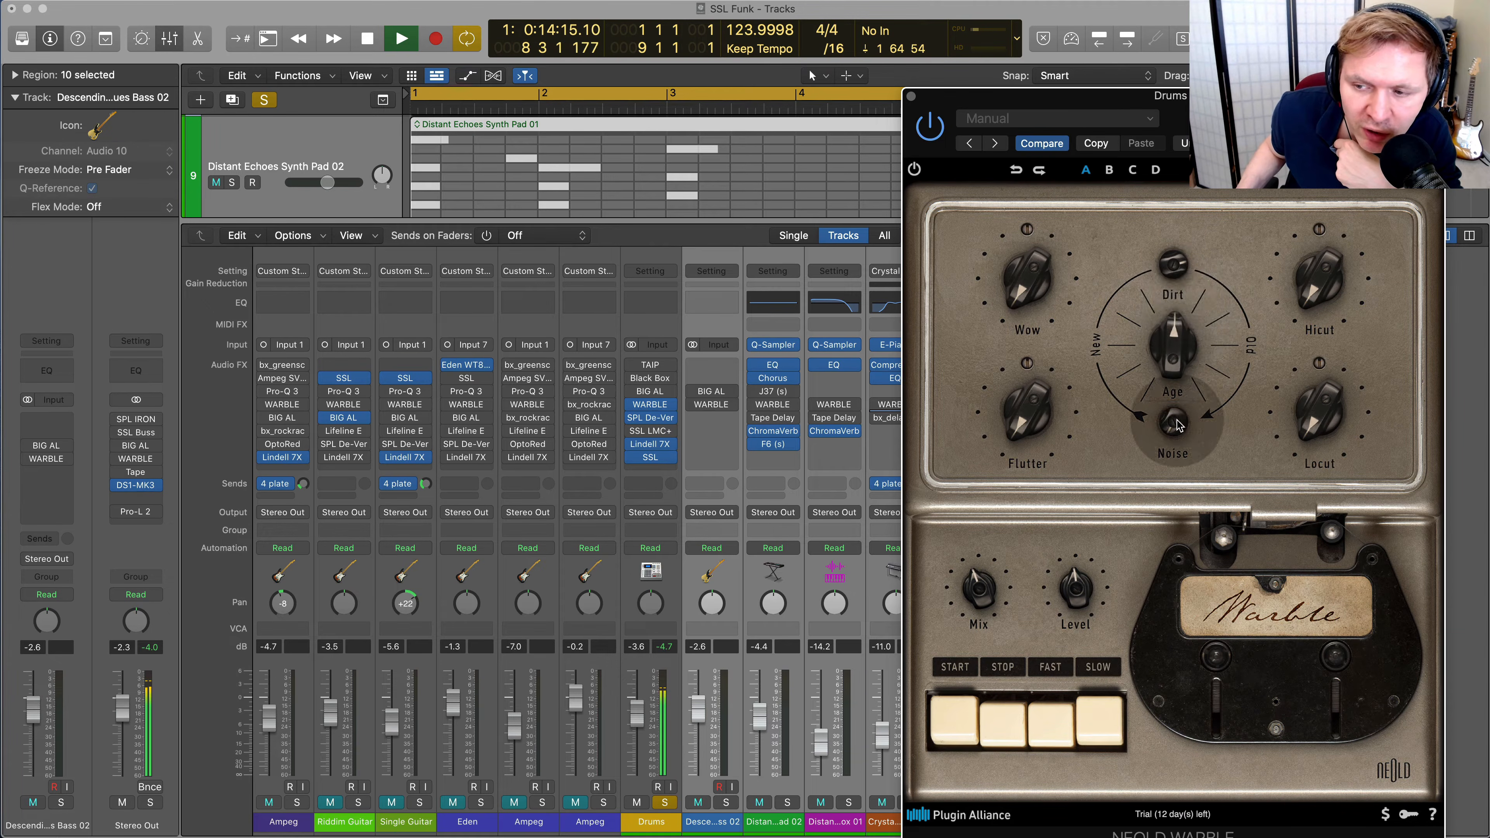
pyautogui.moveTo(983, 600)
pyautogui.mouseDown()
pyautogui.moveTo(980, 646)
pyautogui.moveTo(990, 588)
pyautogui.mouseUp()
pyautogui.moveTo(1087, 576)
pyautogui.mouseDown()
pyautogui.moveTo(1095, 566)
pyautogui.moveTo(1089, 578)
pyautogui.mouseUp()
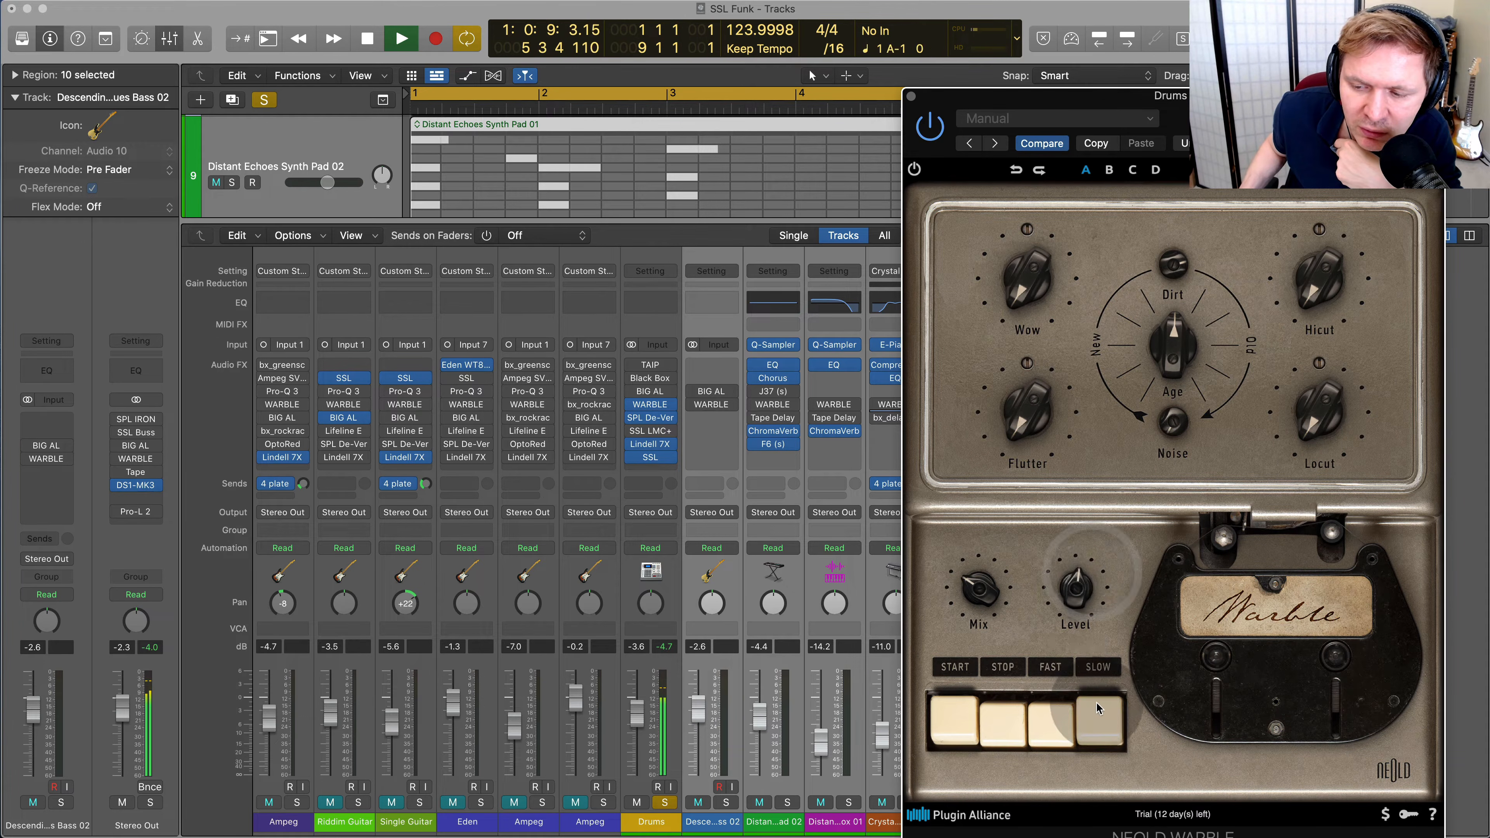
# Audition WARBLE's Slow, Stop and Start tape controls on the playing Drums
pyautogui.click(1096, 726)
pyautogui.click(1014, 727)
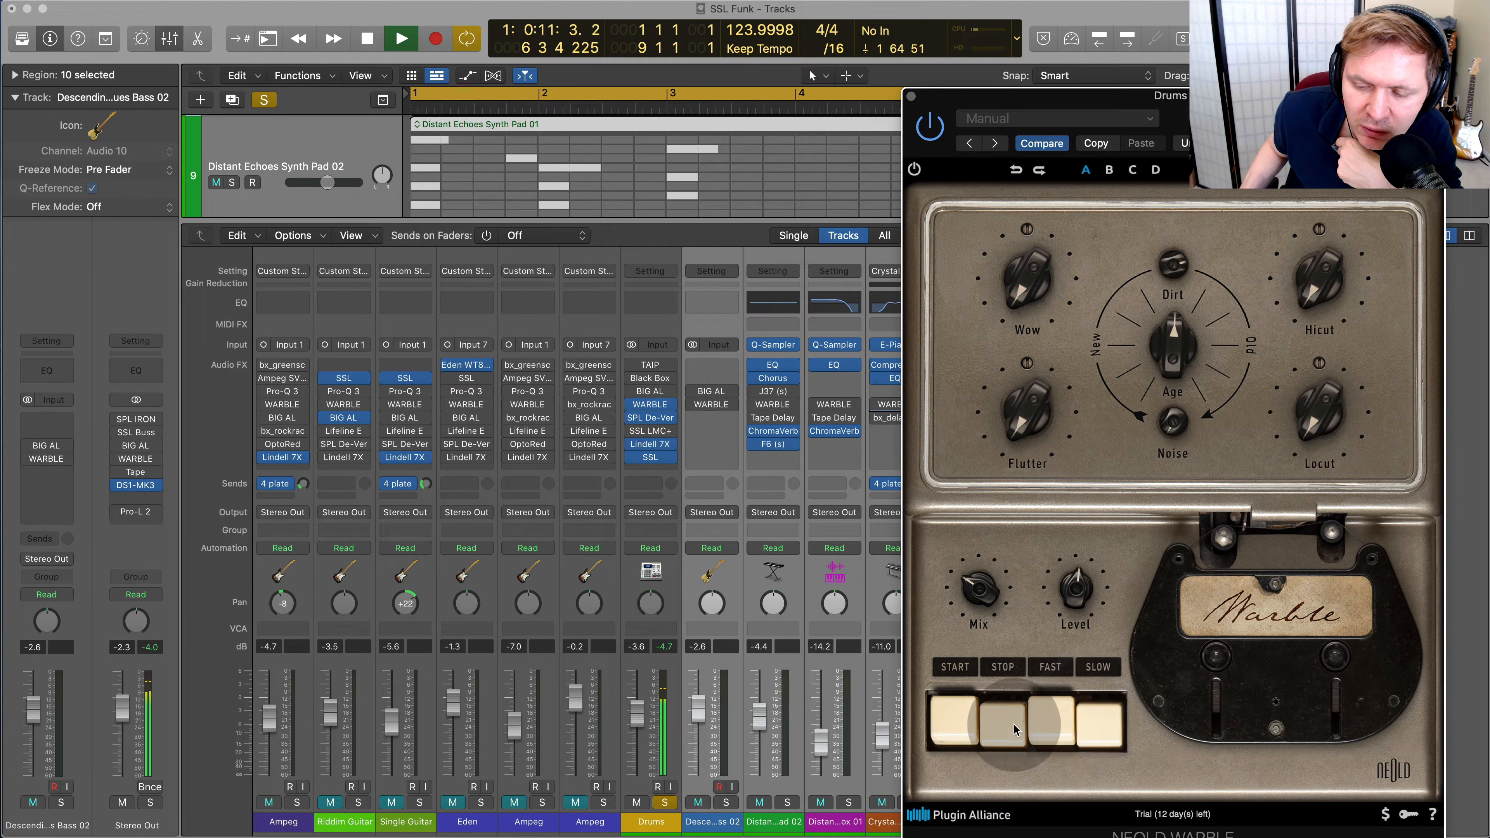
pyautogui.click(953, 725)
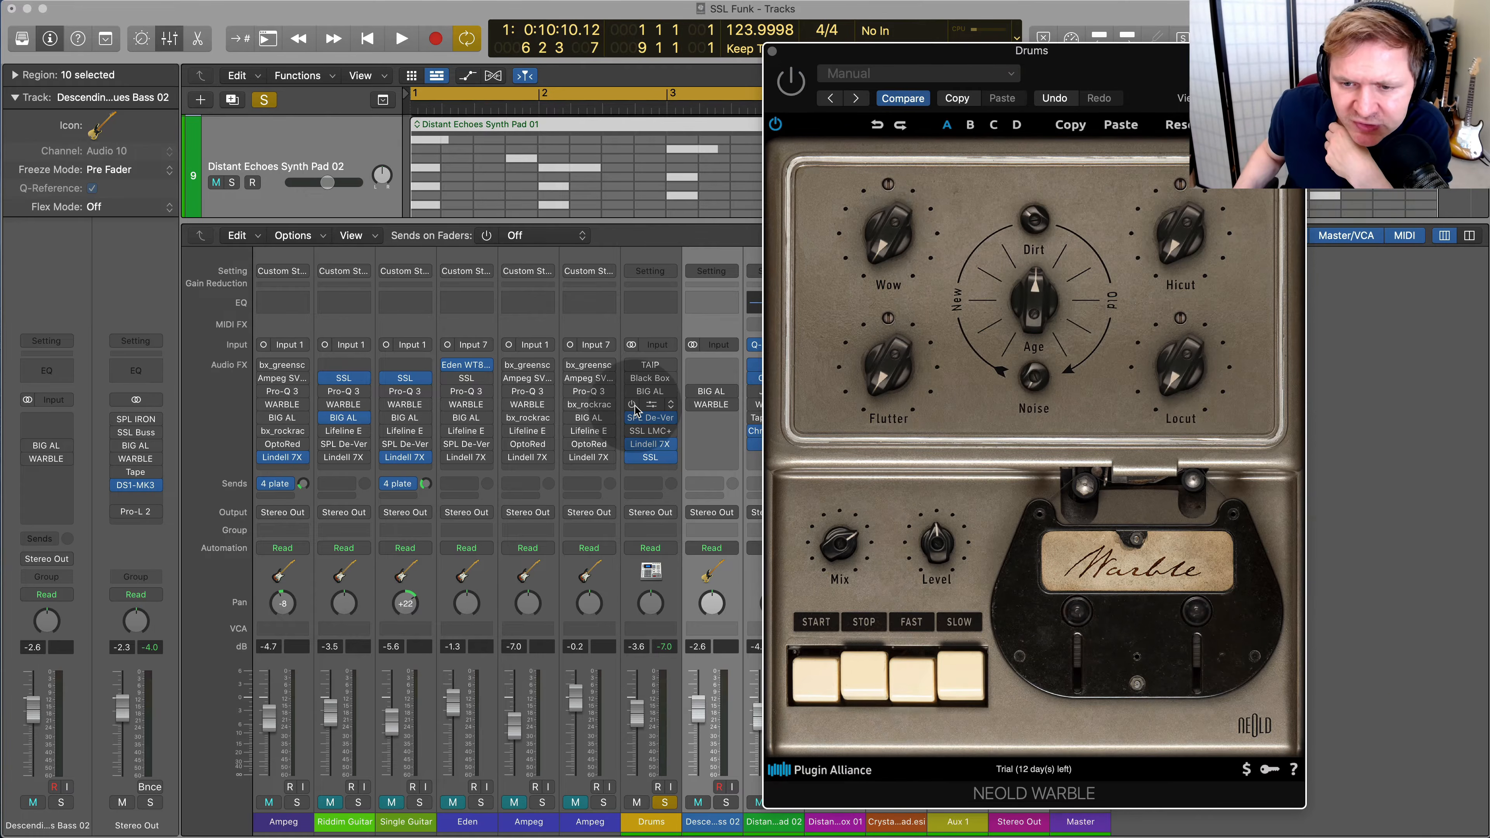
# Enable and open TAIP on the Drums, start playback and move its window to reveal all the controls
pyautogui.click(649, 365)
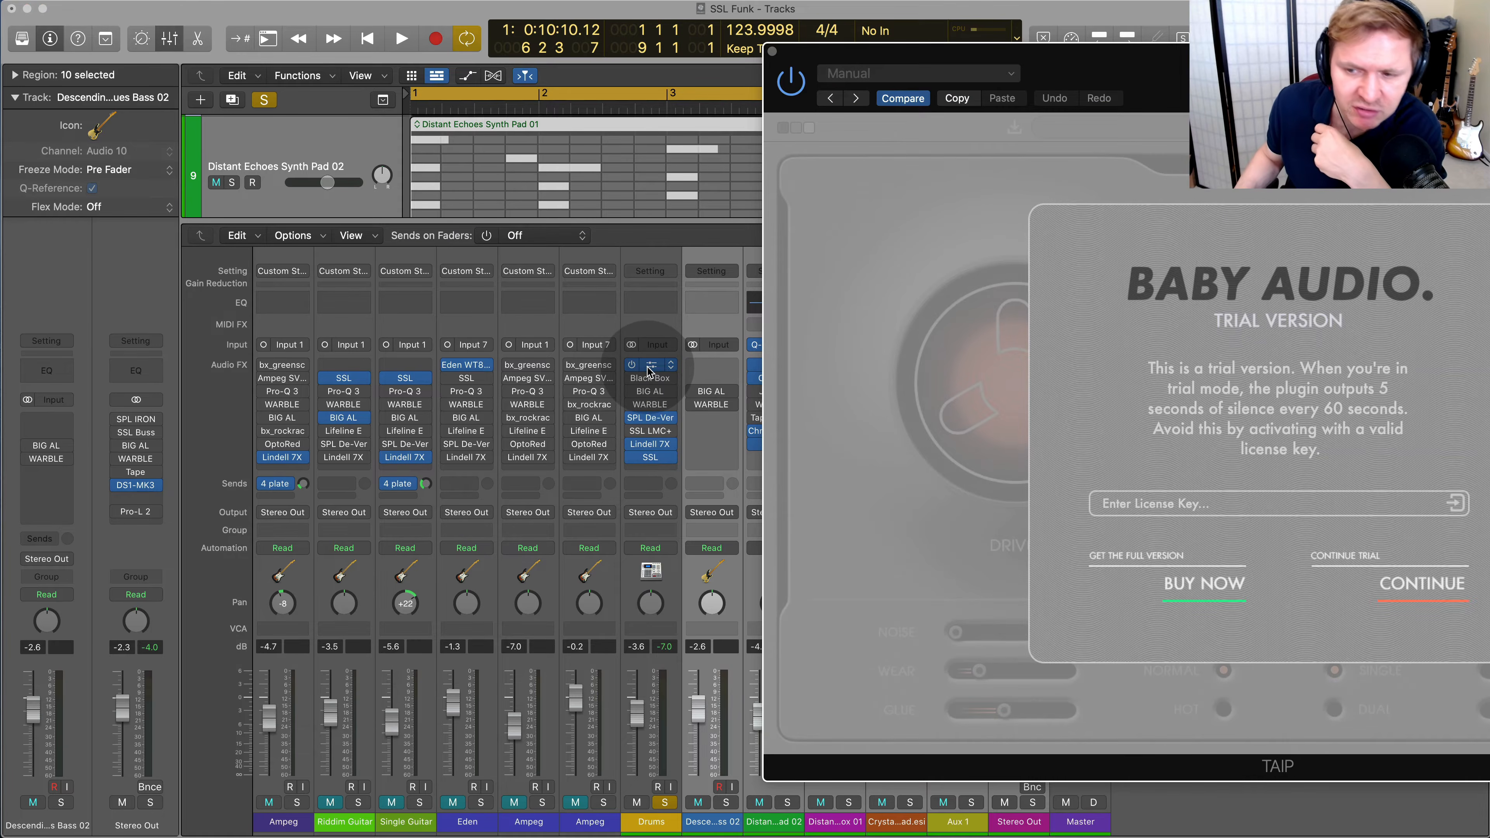
pyautogui.click(1422, 583)
pyautogui.press('space')
pyautogui.moveTo(1302, 80); pyautogui.dragTo(804, 65)
# In TAIP, set Drive to 7.1 dB and Lo-Shape to 43, raise Hi-Shape, reduce Glue and keep Mix at maximum
pyautogui.moveTo(496, 392); pyautogui.dragTo(534, 455)
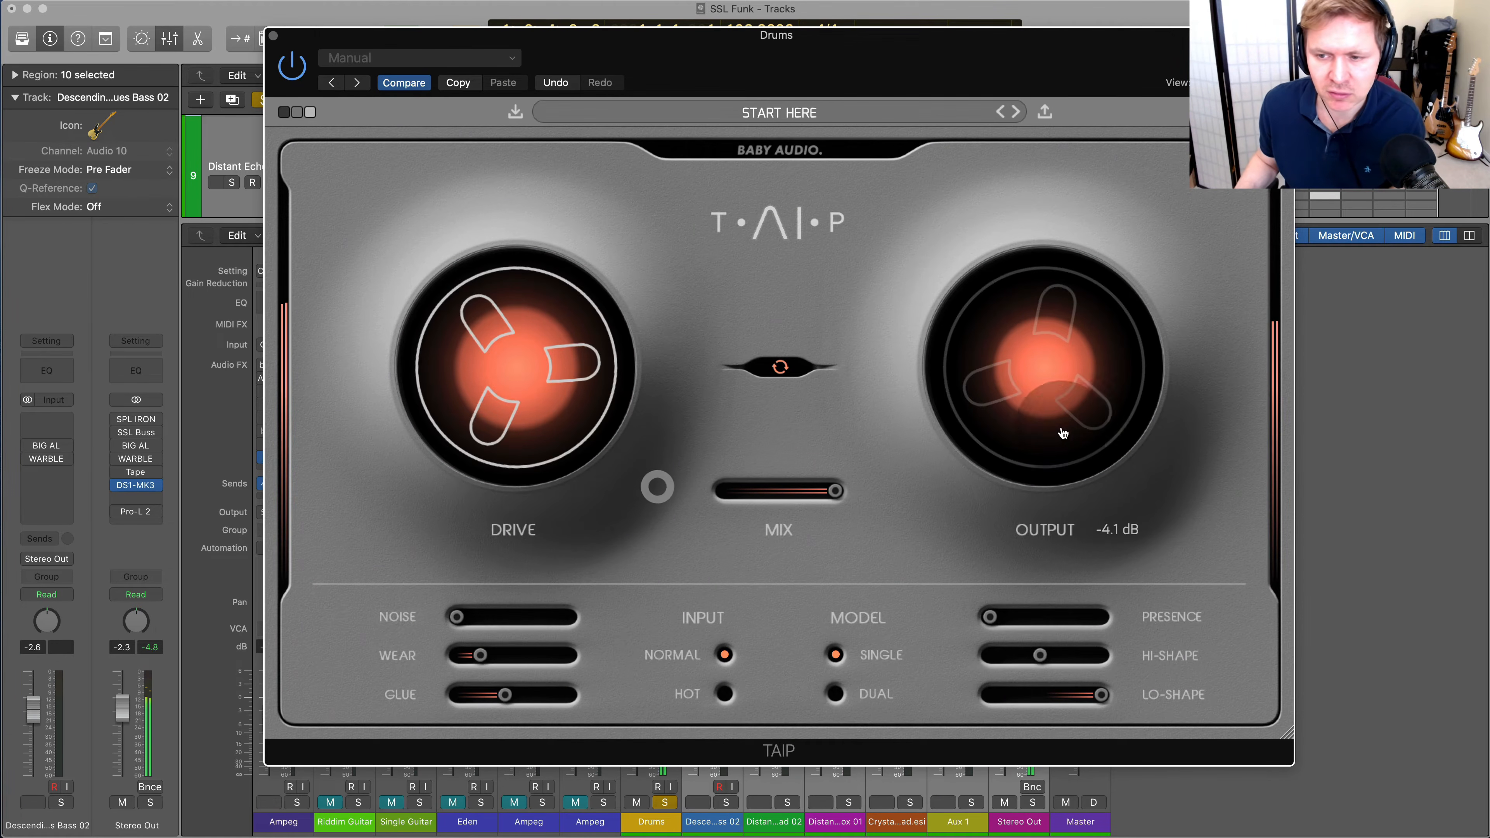
pyautogui.moveTo(1040, 654); pyautogui.dragTo(1154, 658)
pyautogui.moveTo(504, 695); pyautogui.dragTo(470, 662)
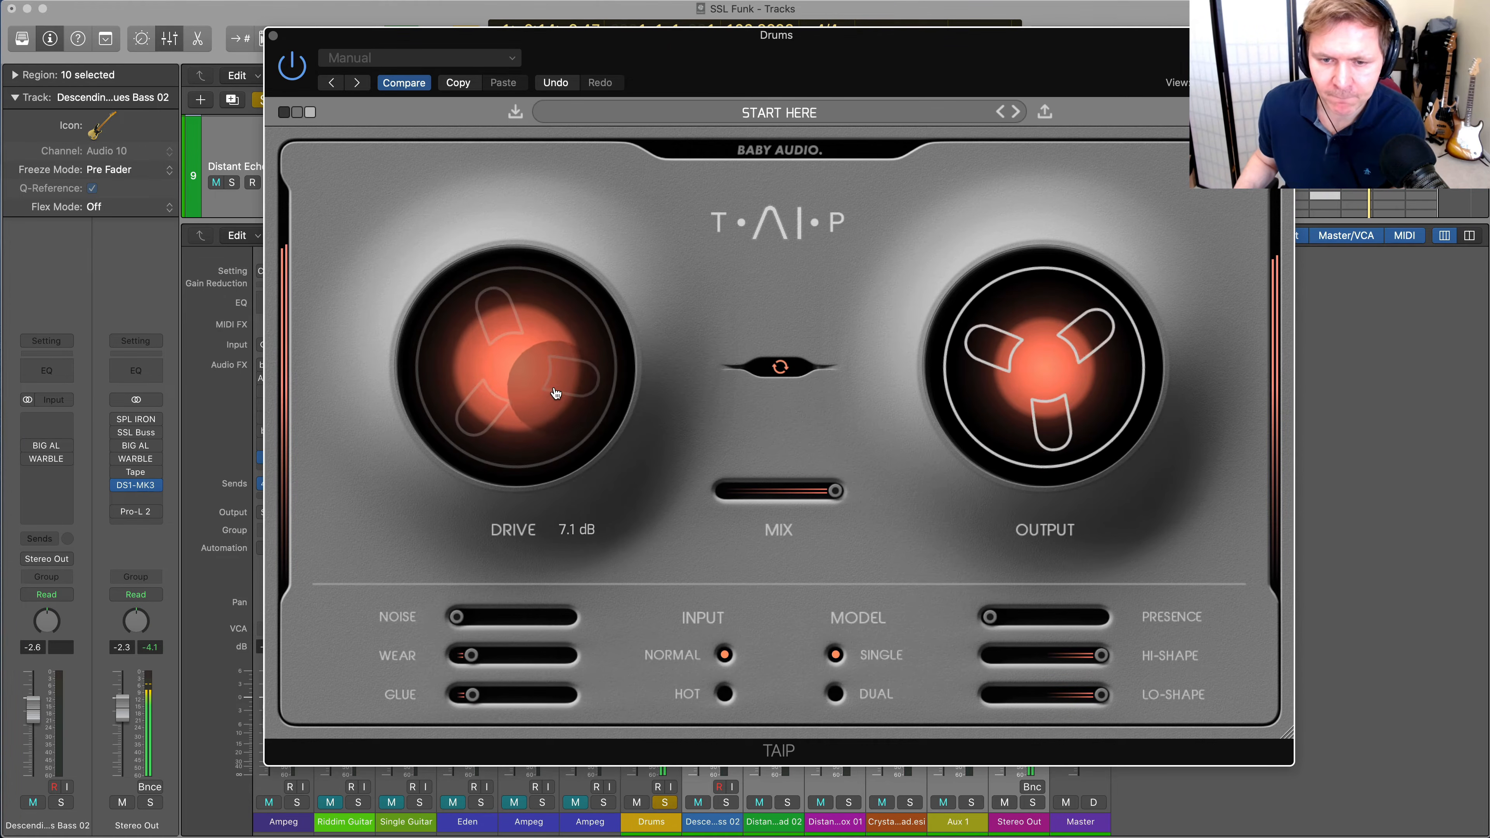
pyautogui.moveTo(1101, 694)
pyautogui.mouseDown()
pyautogui.moveTo(1018, 695)
pyautogui.moveTo(1105, 694)
pyautogui.moveTo(1053, 656)
pyautogui.moveTo(1084, 699)
pyautogui.mouseUp()
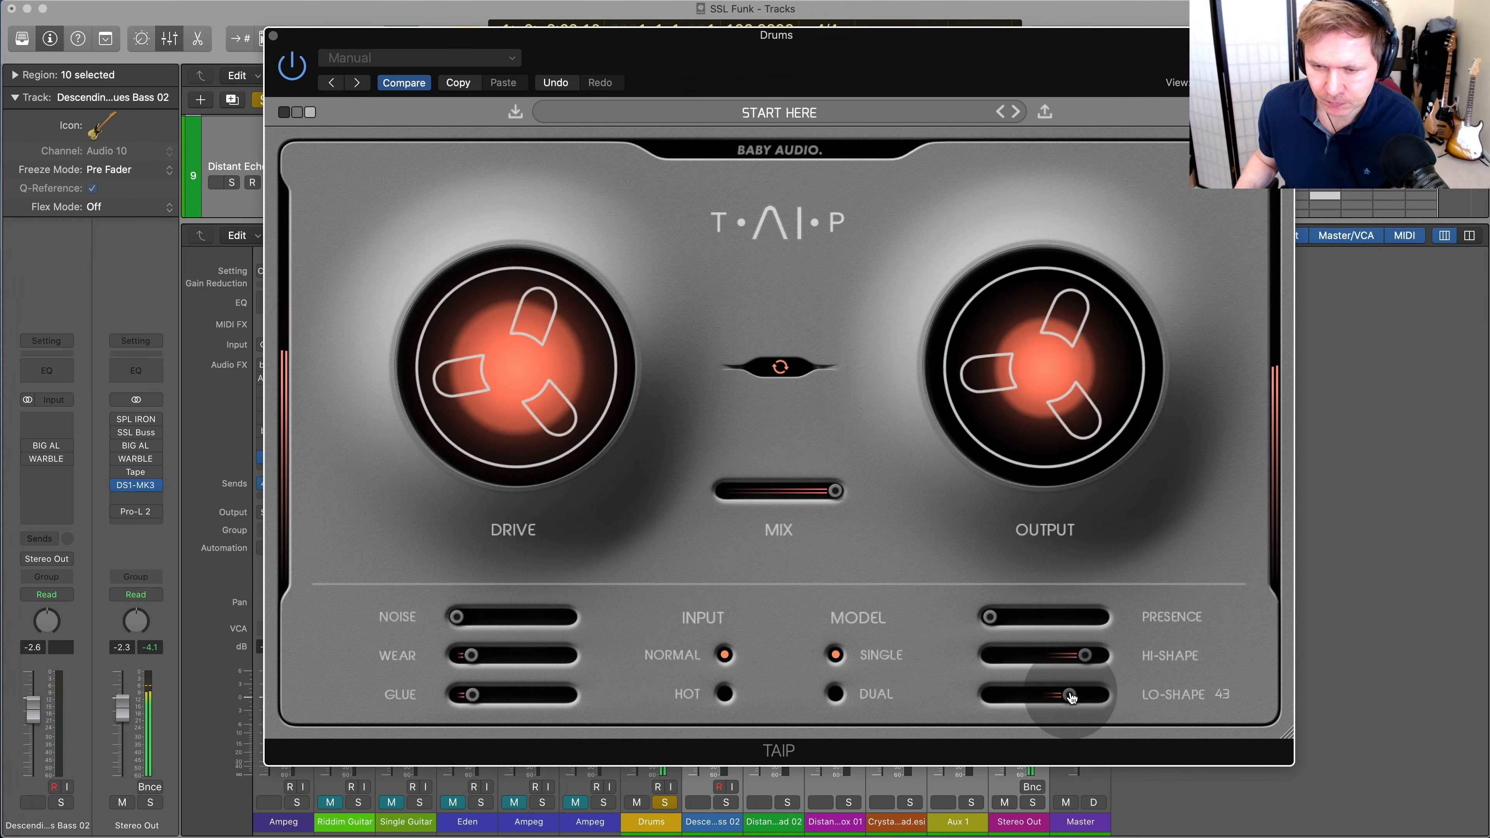
pyautogui.moveTo(835, 490); pyautogui.dragTo(934, 493)
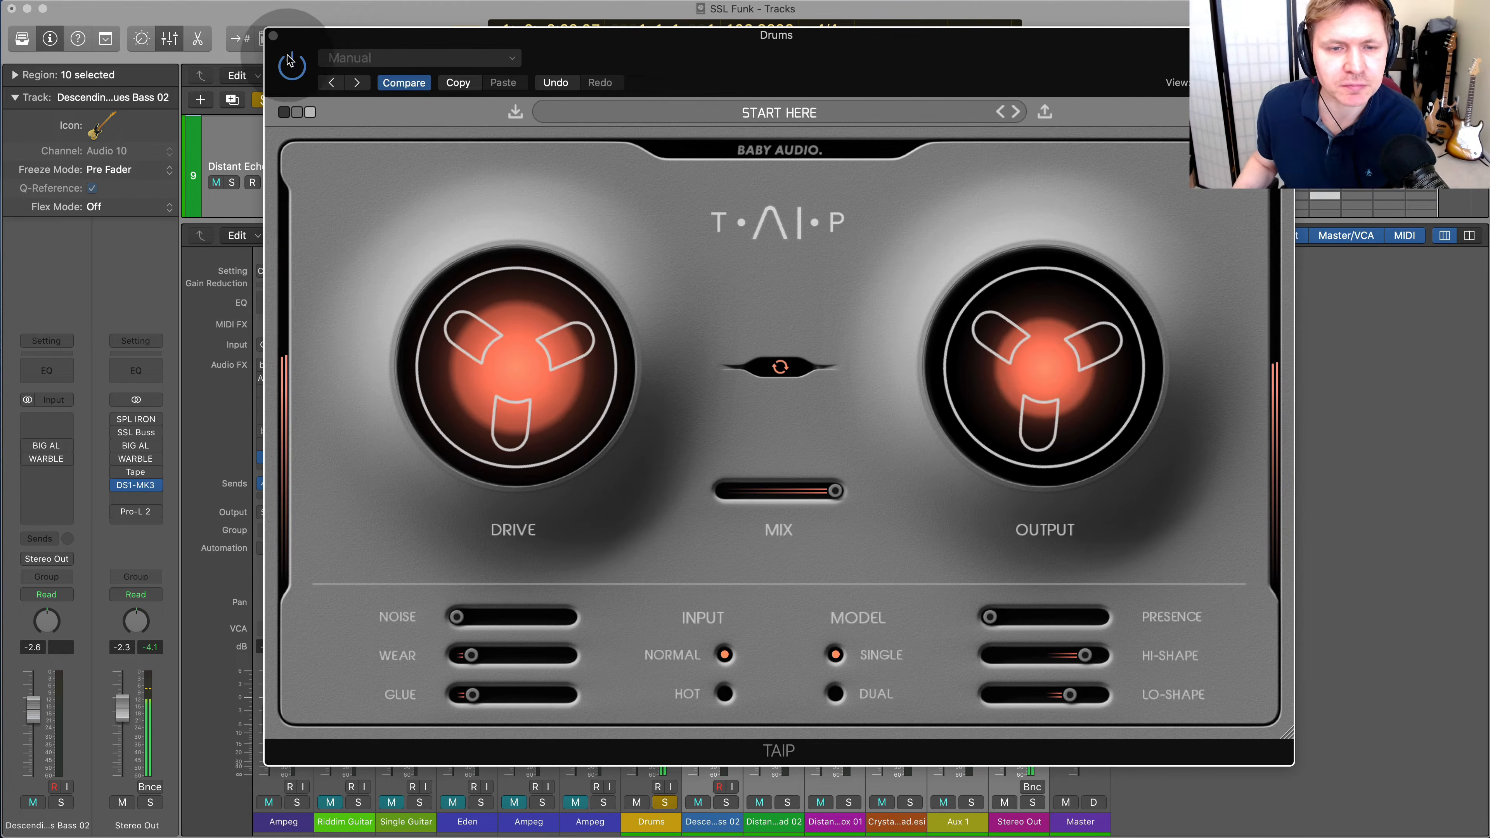
# Move TAIP aside, compare the Drums through TAIP and the other saturation plug-ins, bypass TAIP and close its window
pyautogui.moveTo(313, 48); pyautogui.dragTo(938, 141)
pyautogui.press('Return')
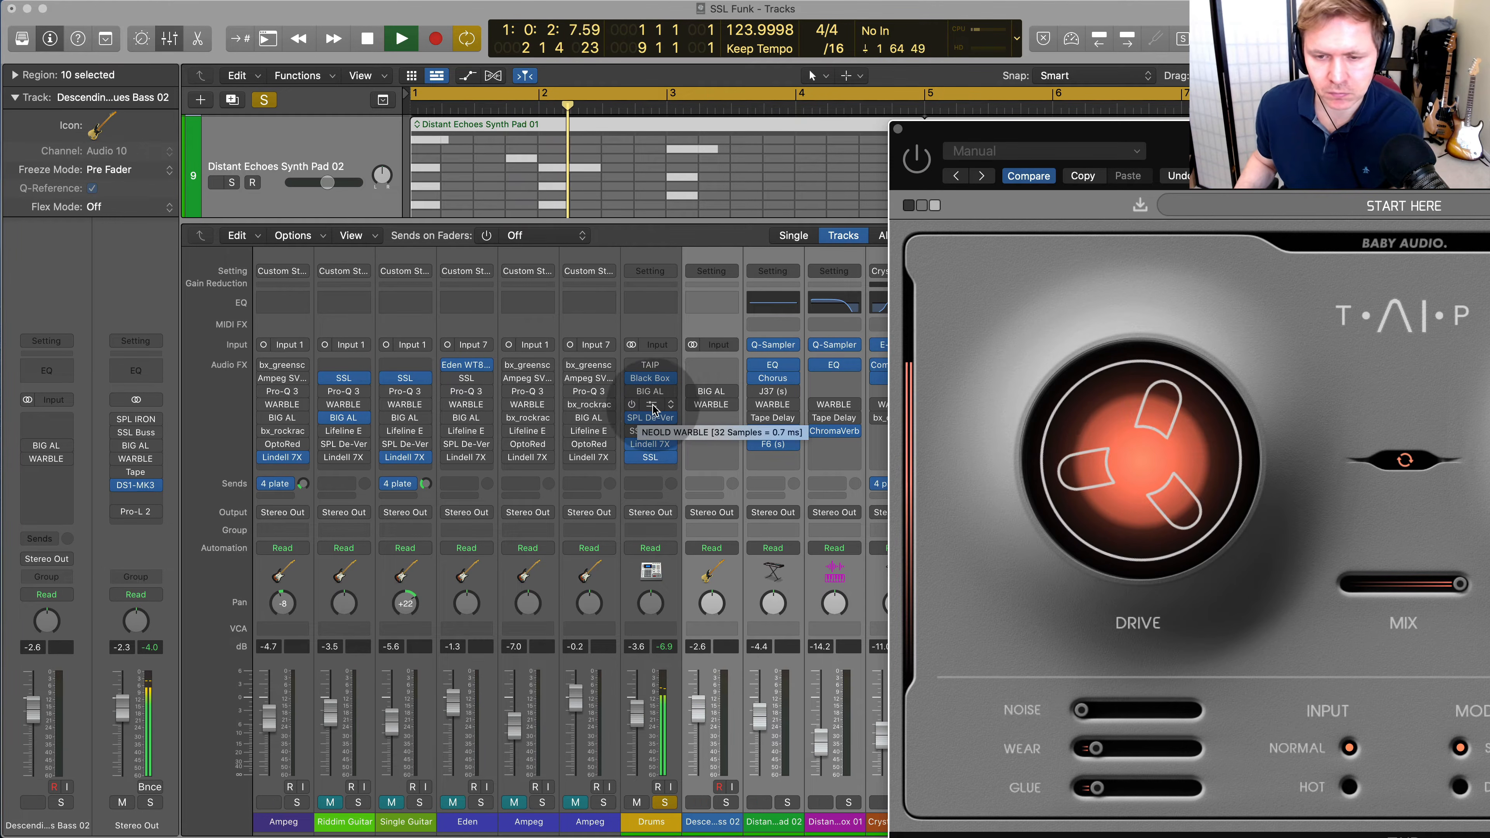
pyautogui.click(631, 405)
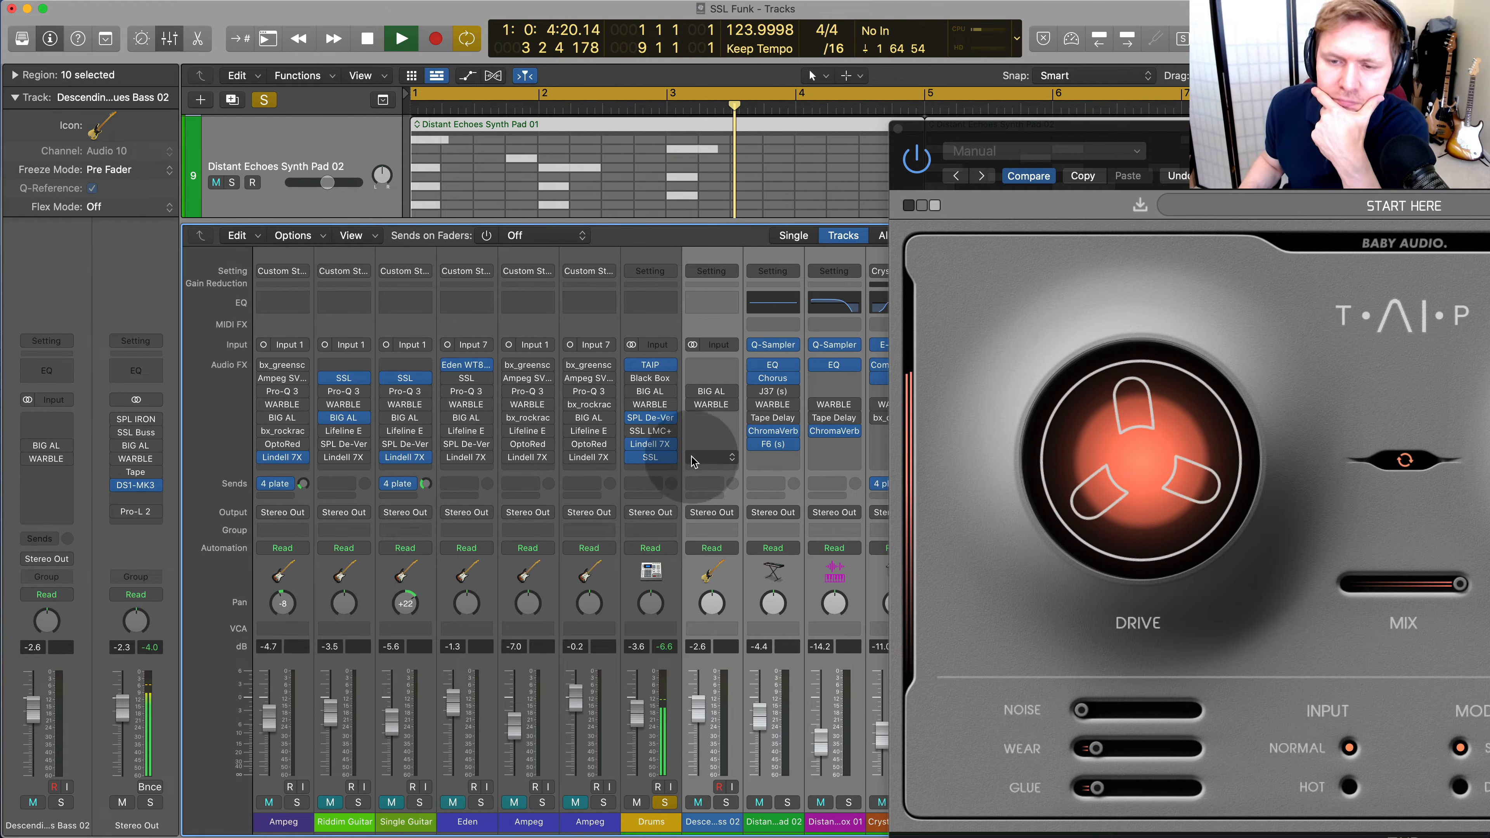
pyautogui.click(632, 365)
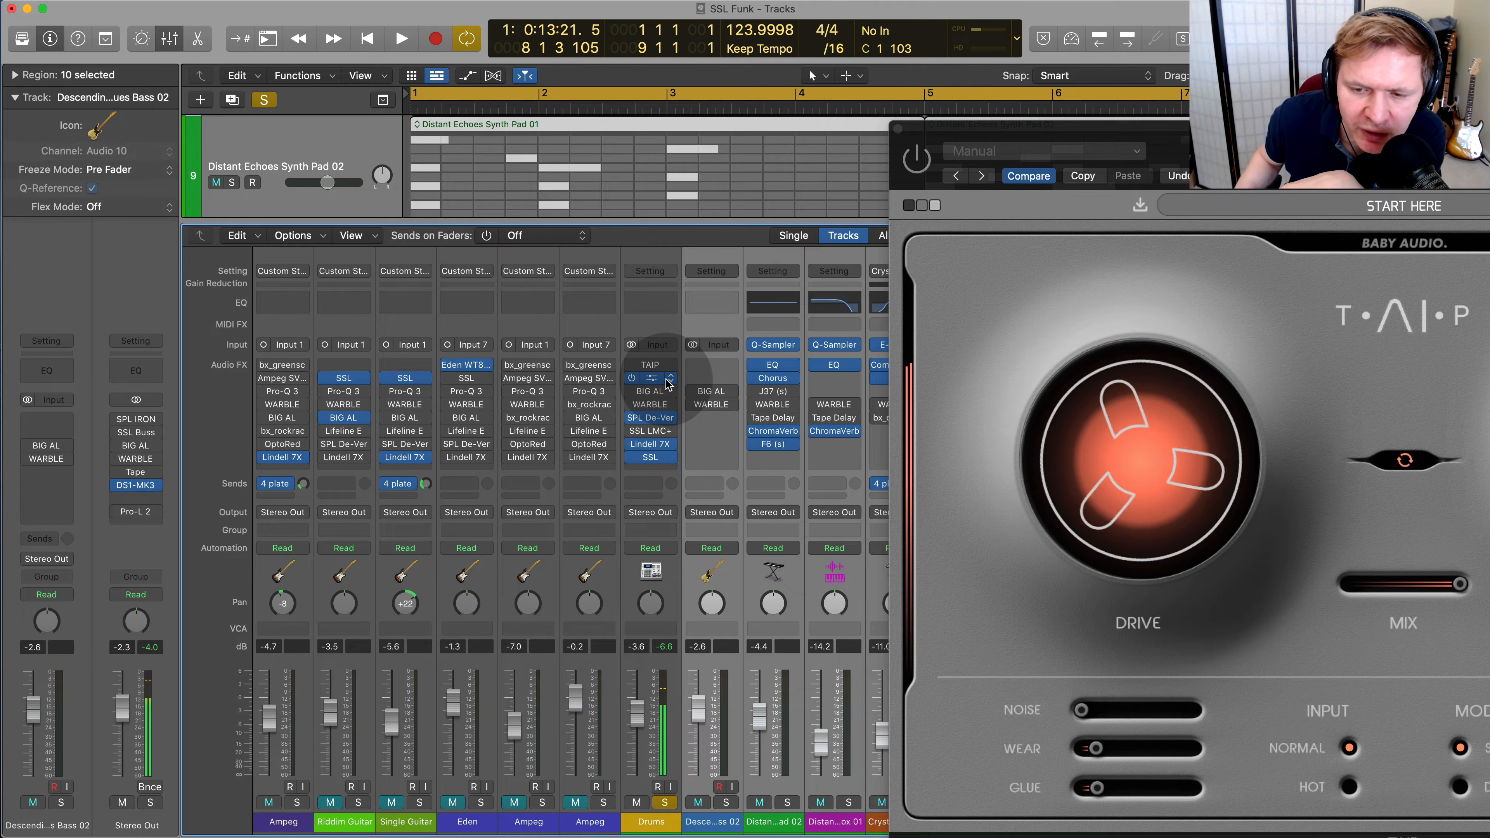
pyautogui.click(898, 128)
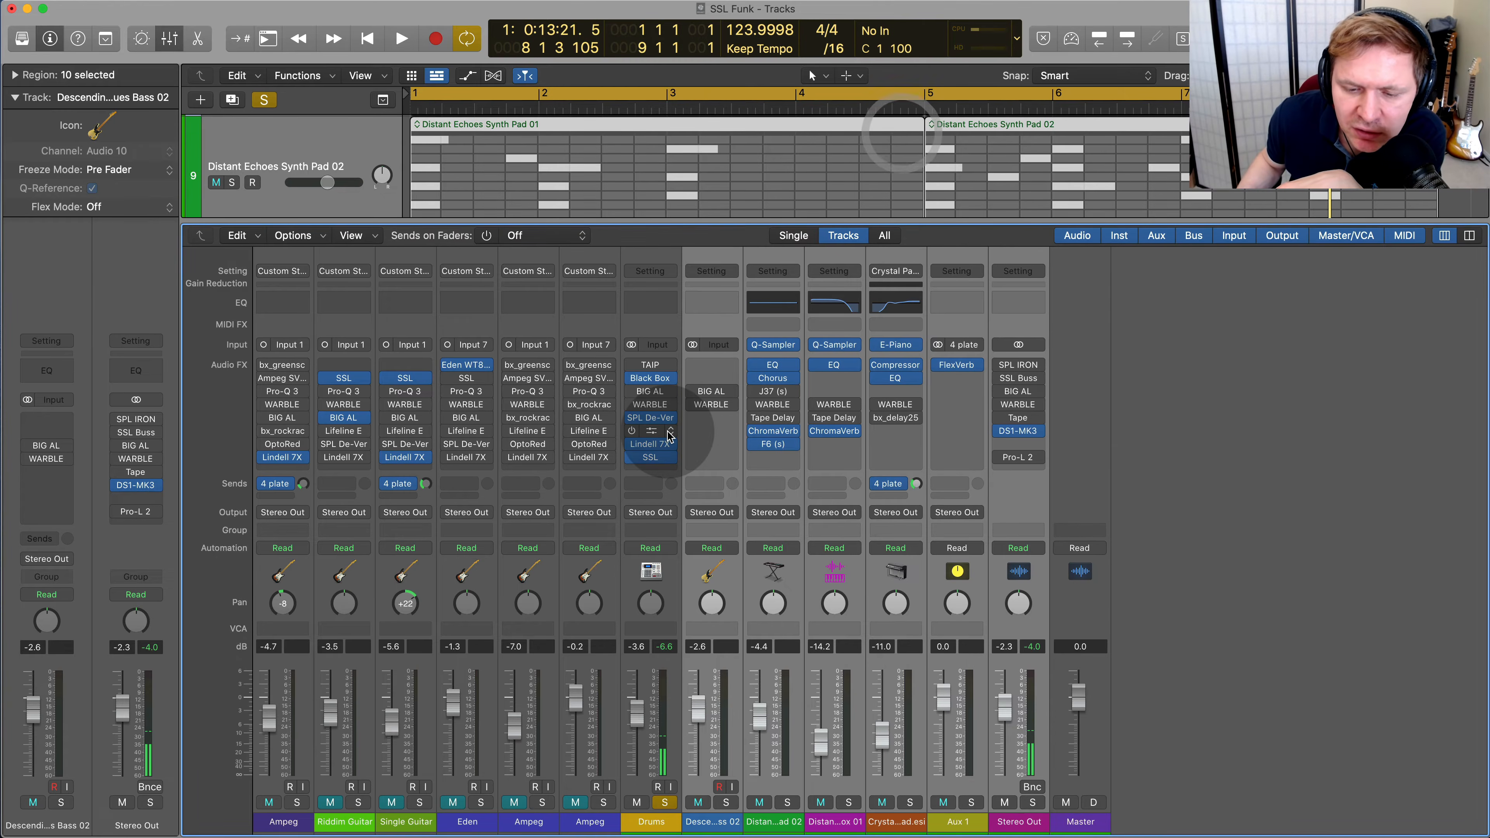
# Enable WARBLE on the selected channels and play with Single Guitar, Riddim Guitar, the first Ampeg and Drums soloed
pyautogui.click(693, 404)
pyautogui.click(419, 803)
pyautogui.press('space')
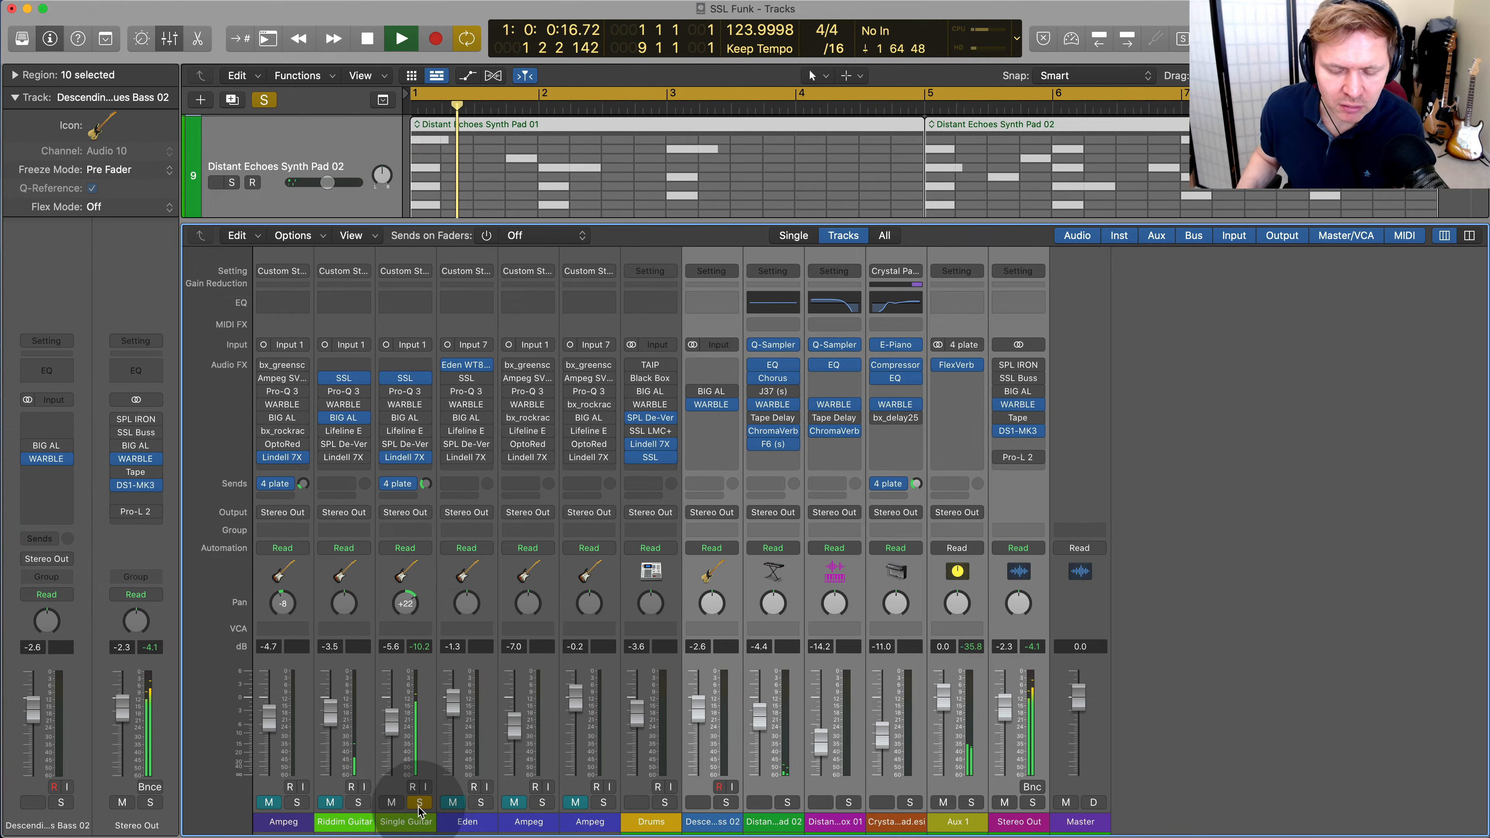
pyautogui.click(358, 803)
pyautogui.click(297, 803)
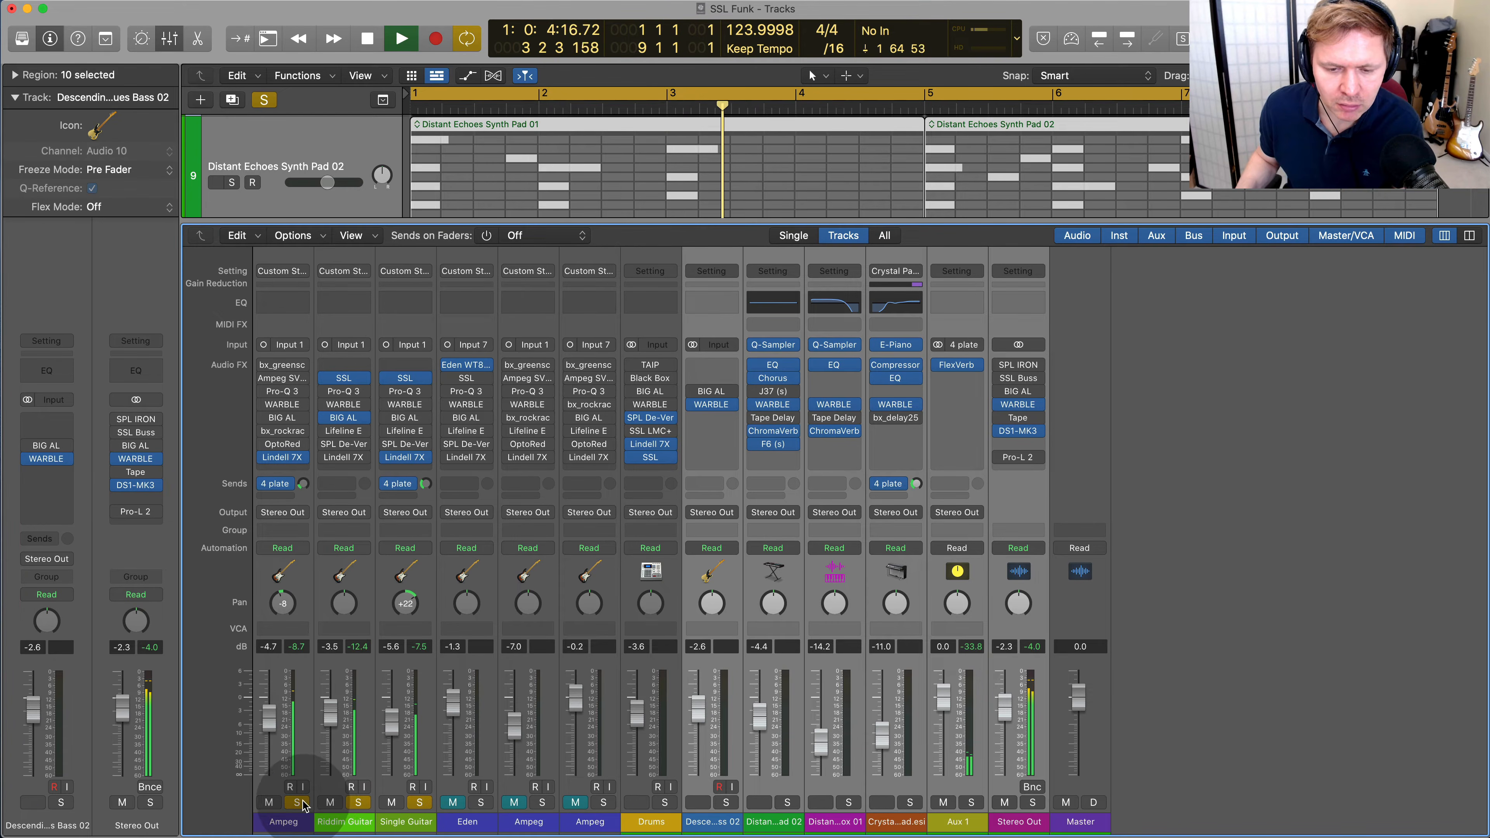
pyautogui.click(665, 803)
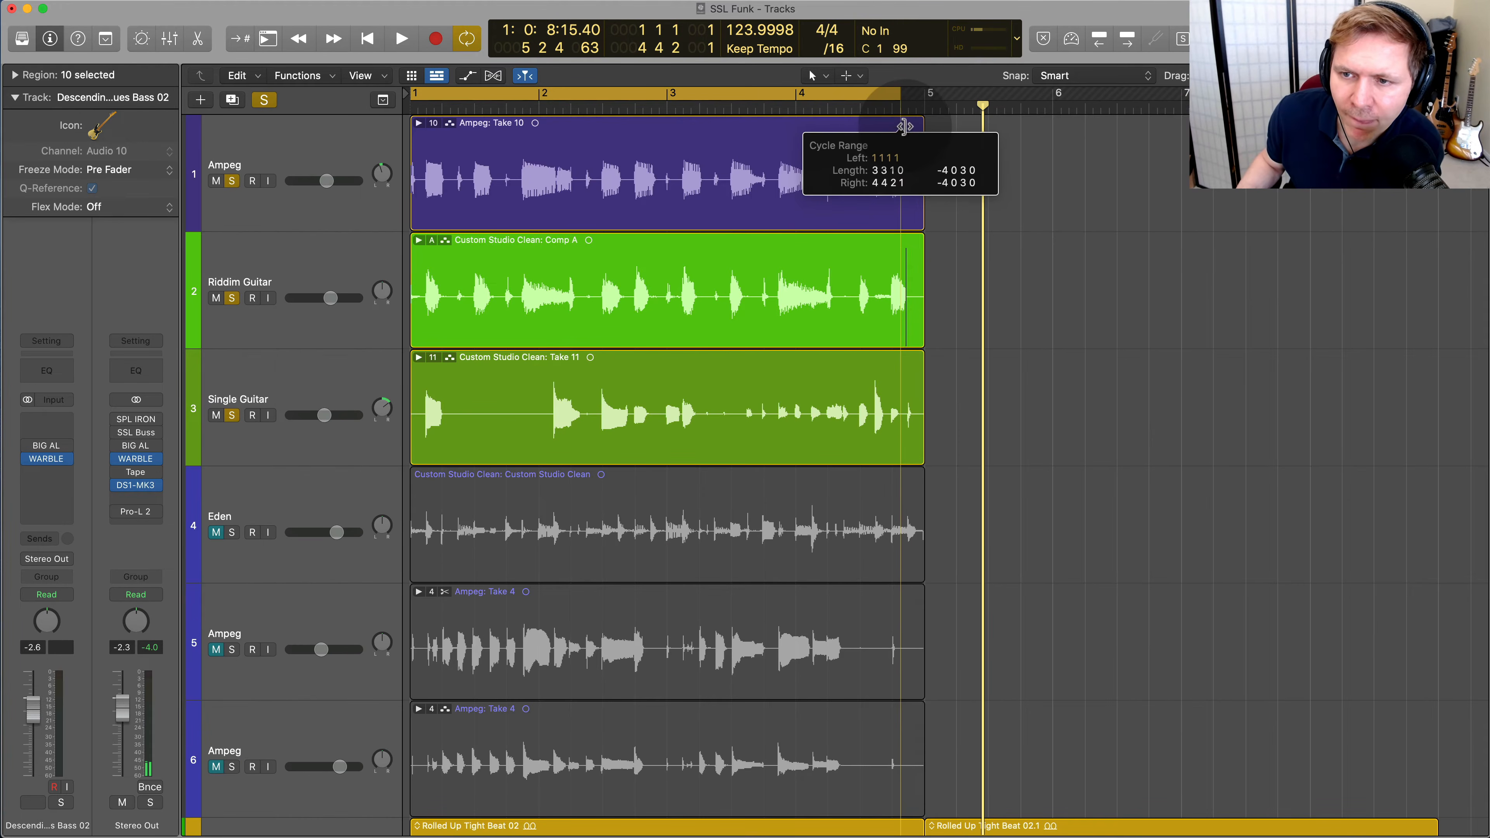
# Shorten the cycle range to end at bar 5 with the mixer hidden and play the soloed tracks
pyautogui.moveTo(906, 125); pyautogui.dragTo(925, 127)
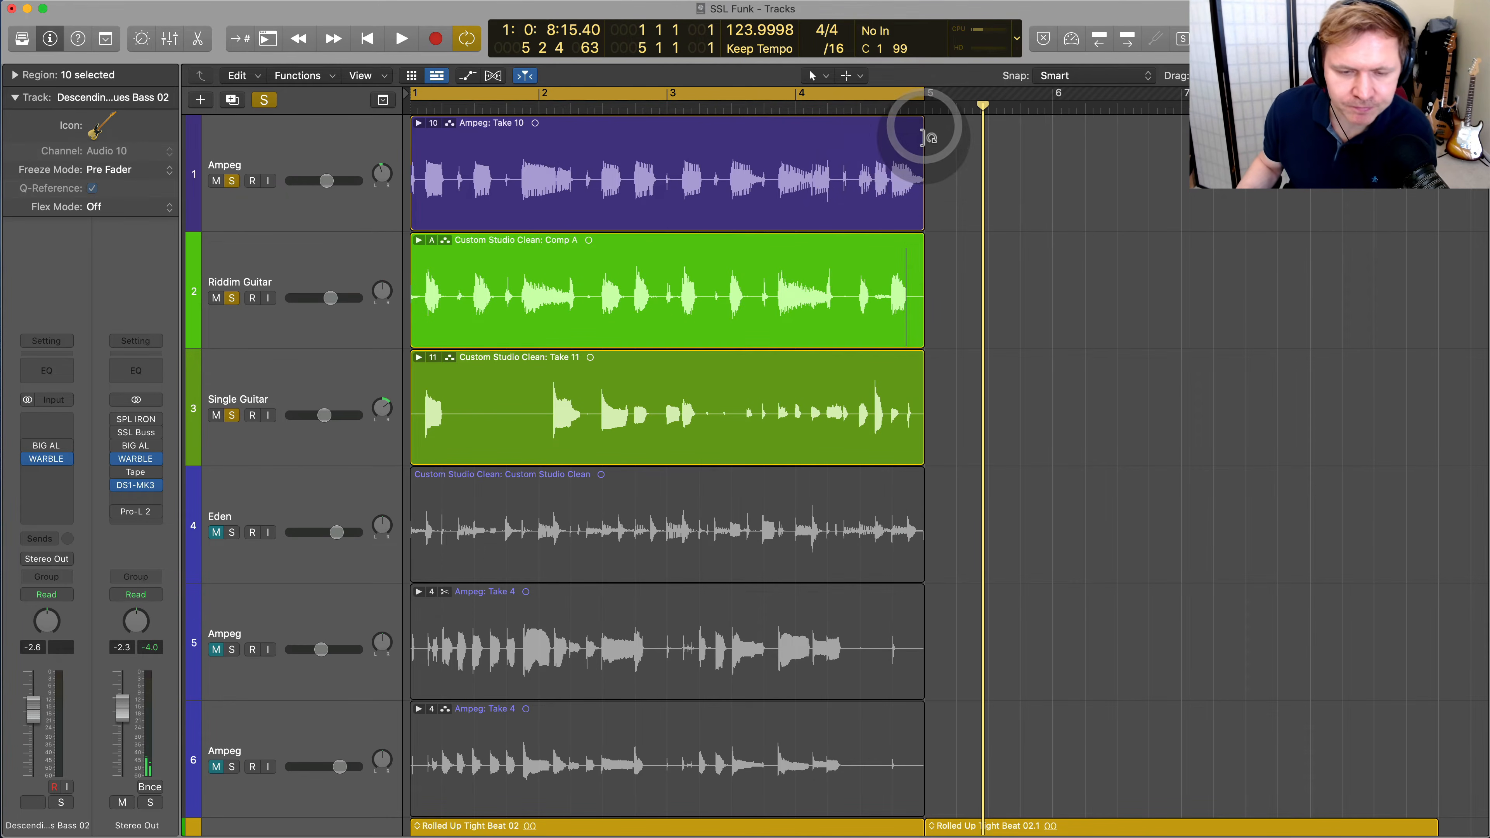
pyautogui.press('space')
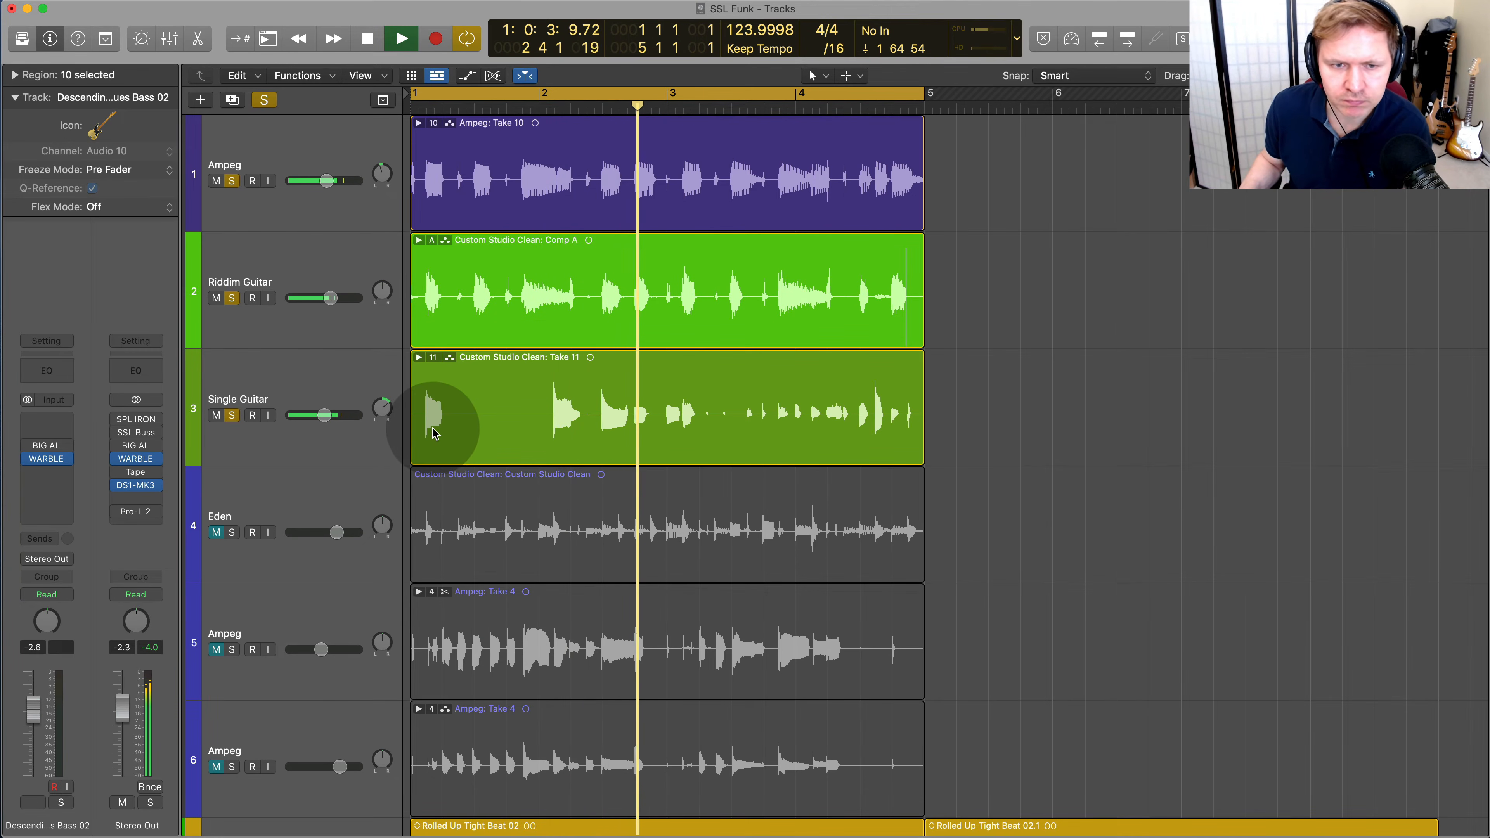
pyautogui.scroll(-5, 469, 481)
pyautogui.scroll(-5, 359, 515)
pyautogui.scroll(2, 359, 516)
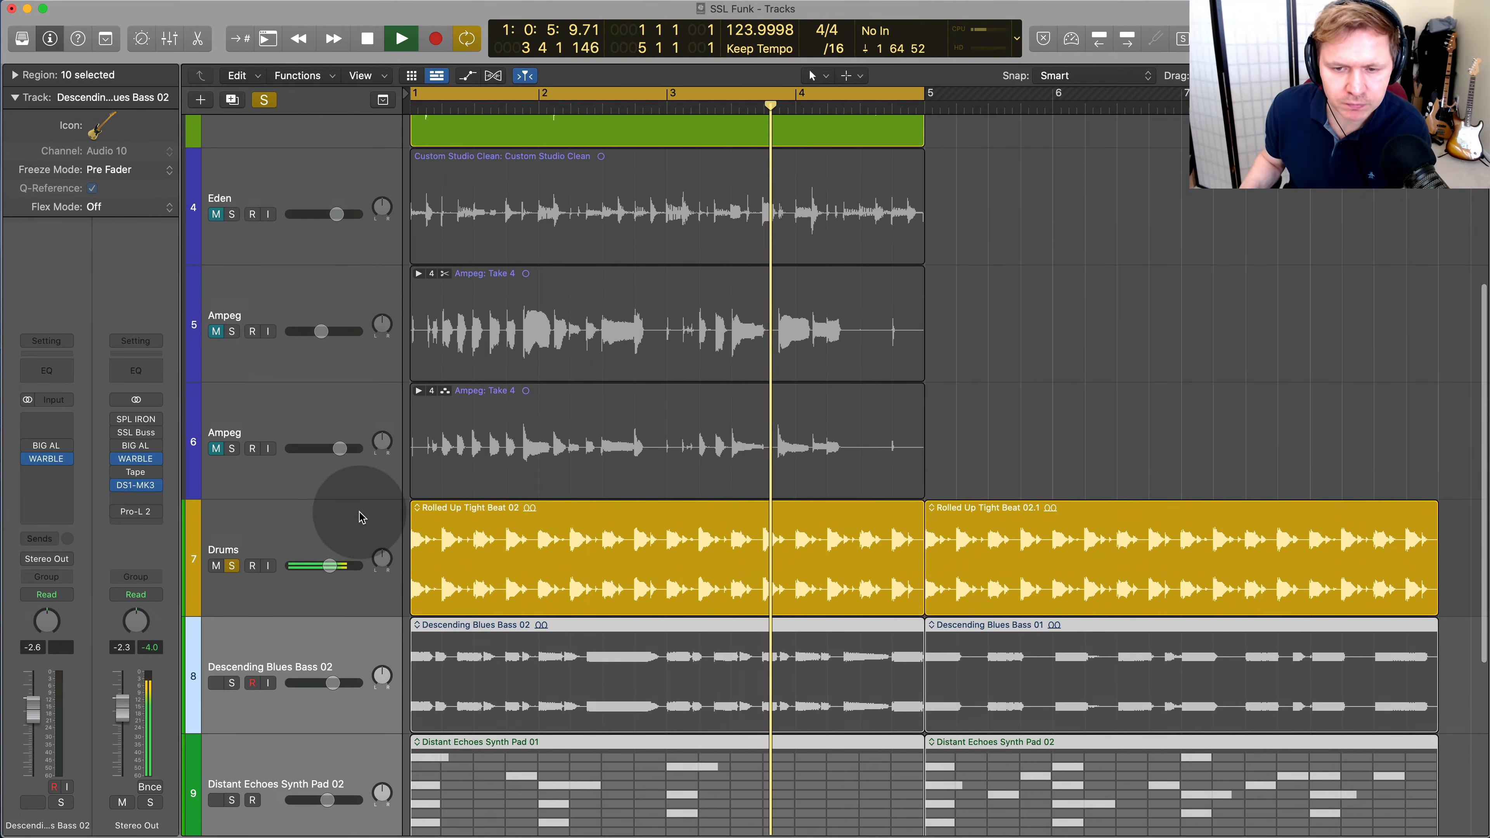
pyautogui.scroll(5, 362, 516)
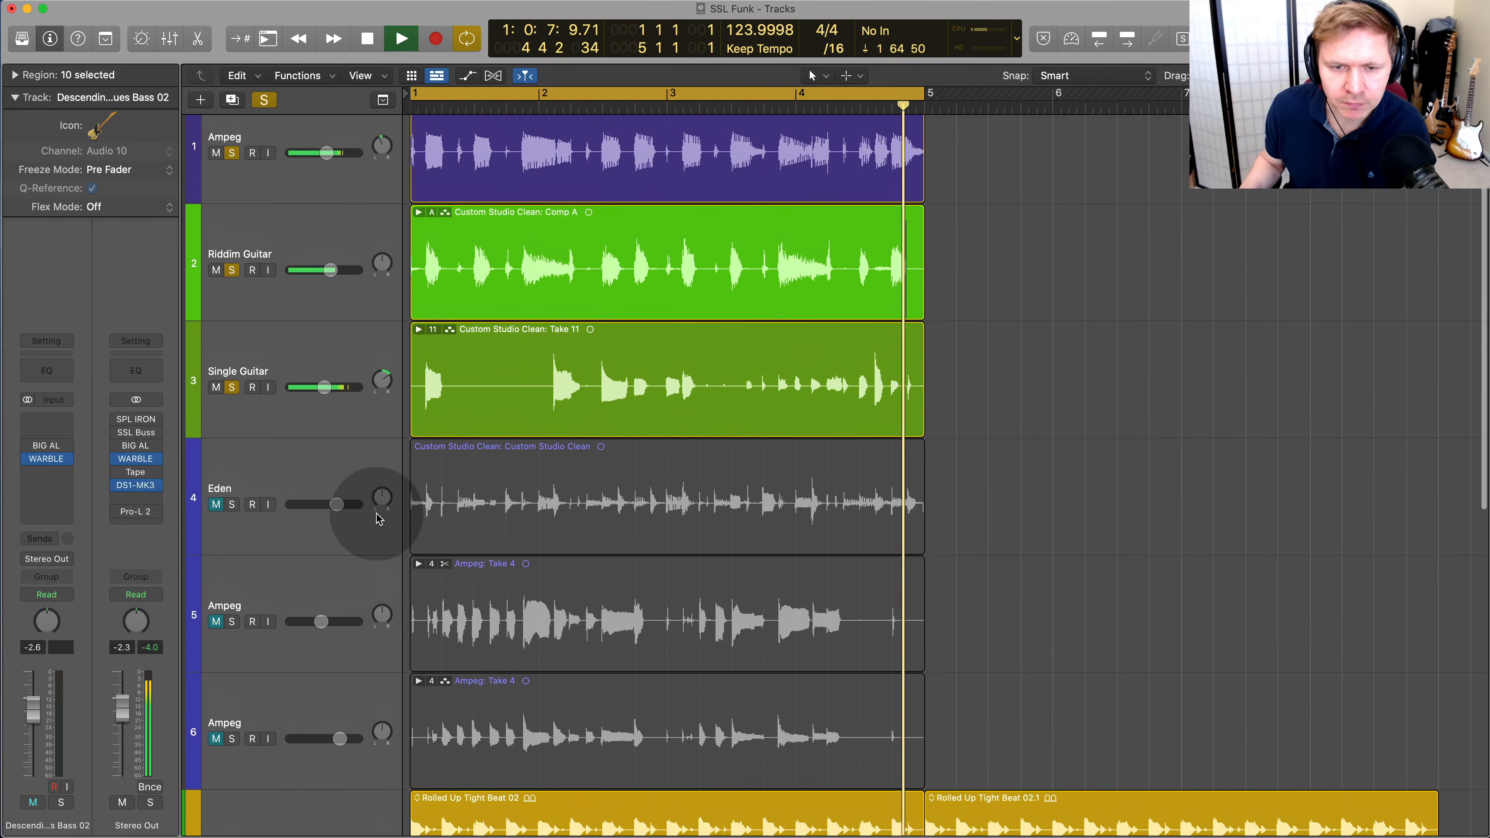
# Solo only the Single Guitar track, open its WARBLE plug-in and play the loop
pyautogui.press('space')
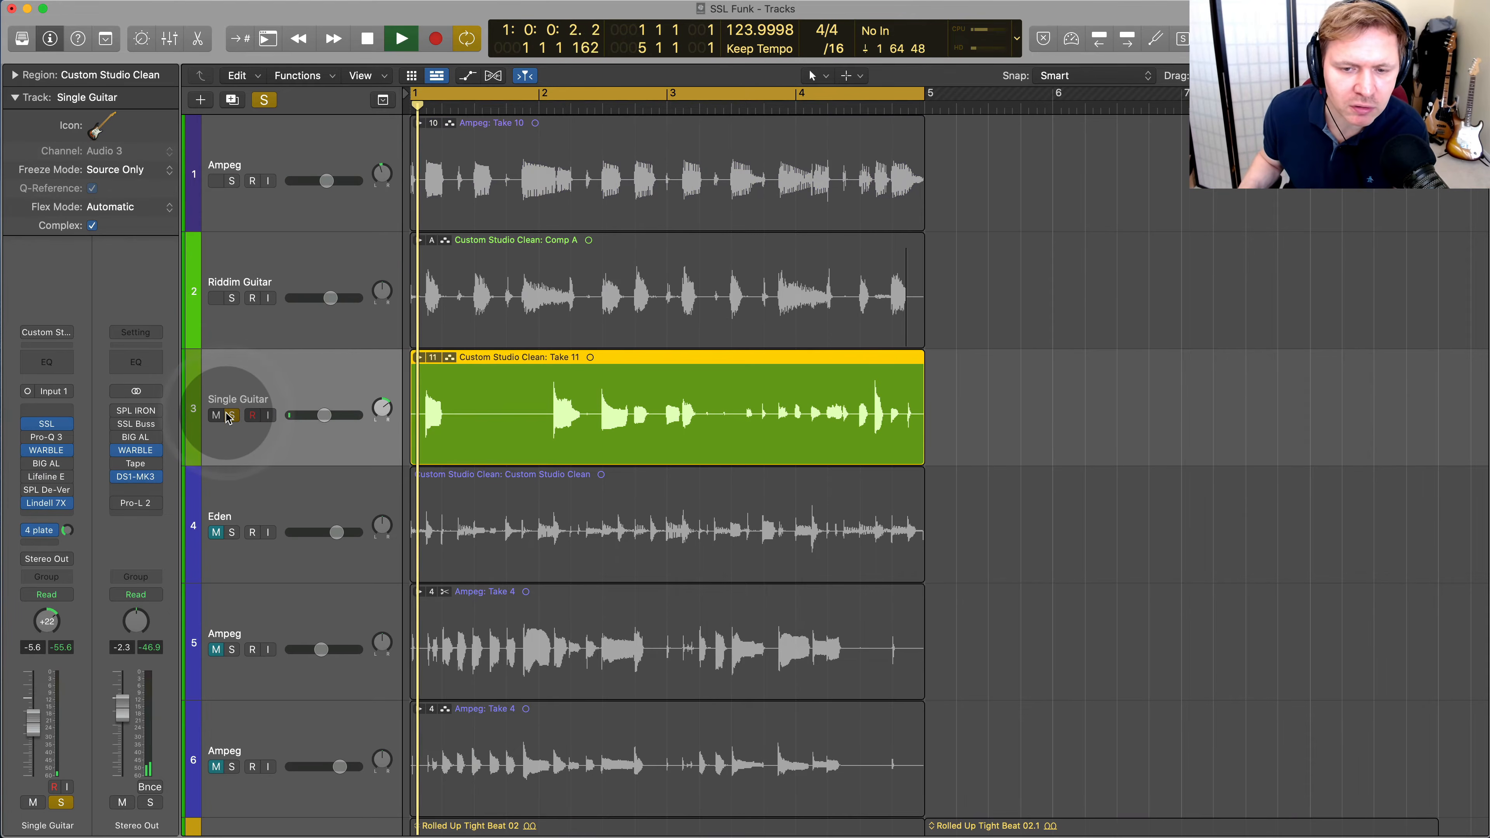
pyautogui.press('space')
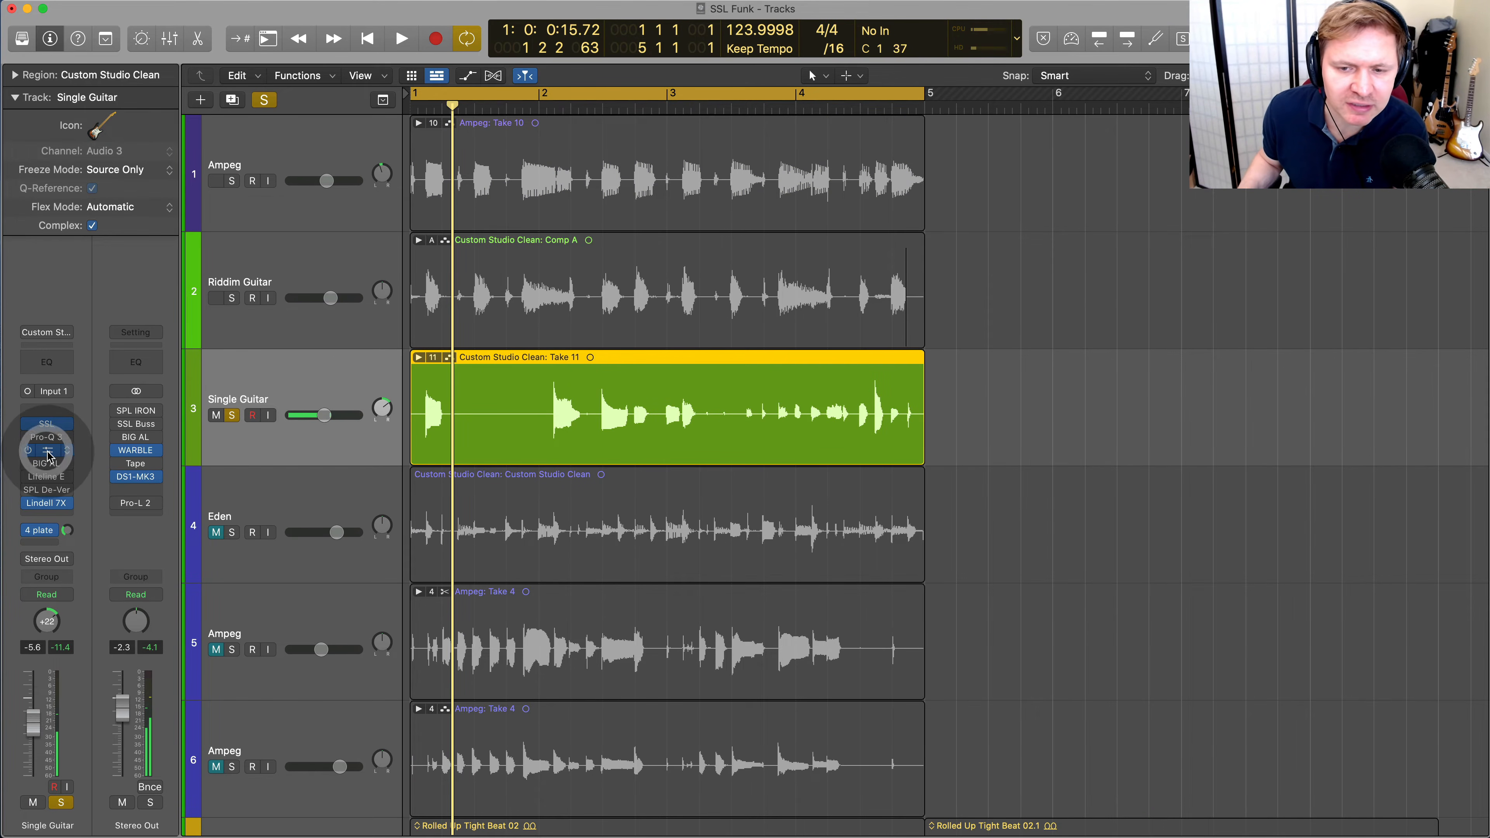
pyautogui.click(48, 453)
pyautogui.press('space')
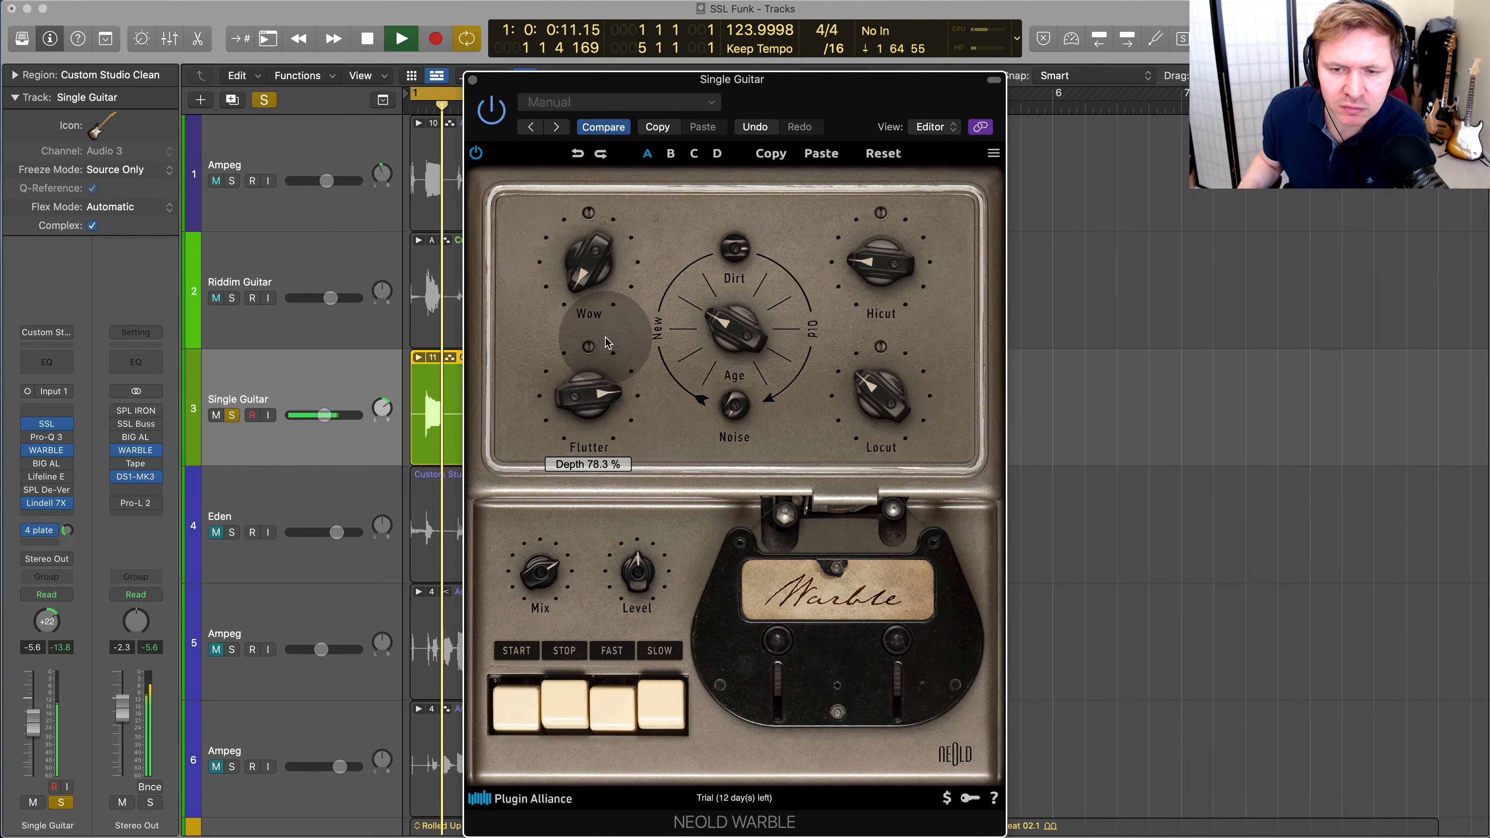
# Adjust the Wow and set the Flutter depth to 28.0 % in Single Guitar's WARBLE
pyautogui.moveTo(591, 275); pyautogui.dragTo(609, 306)
pyautogui.moveTo(593, 392); pyautogui.dragTo(599, 382)
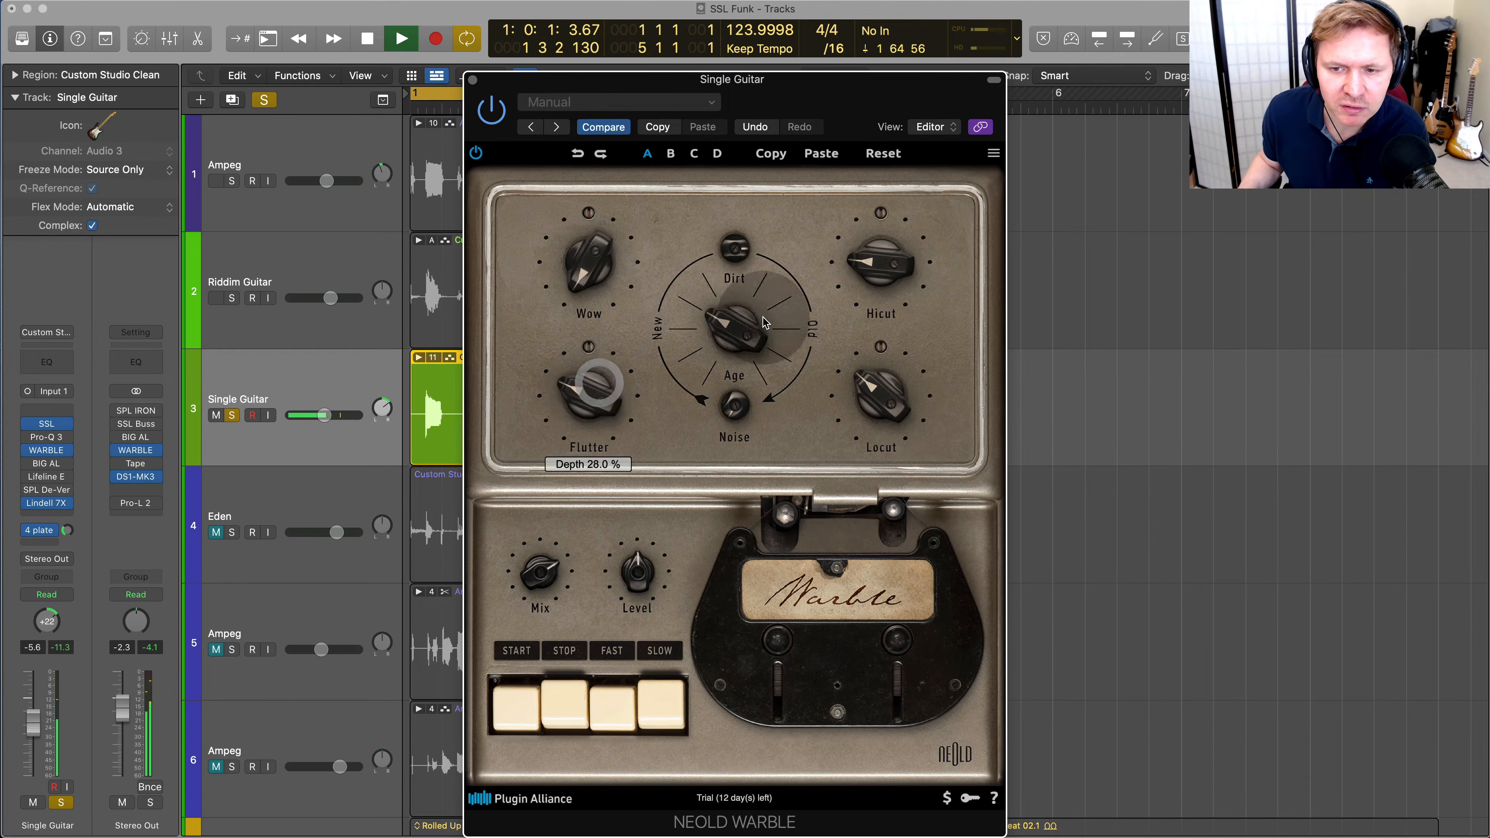
# Solo only Riddim Guitar, open its WARBLE plug-in, raise Wow, lower Age and play the loop
pyautogui.click(338, 274)
pyautogui.click(47, 459)
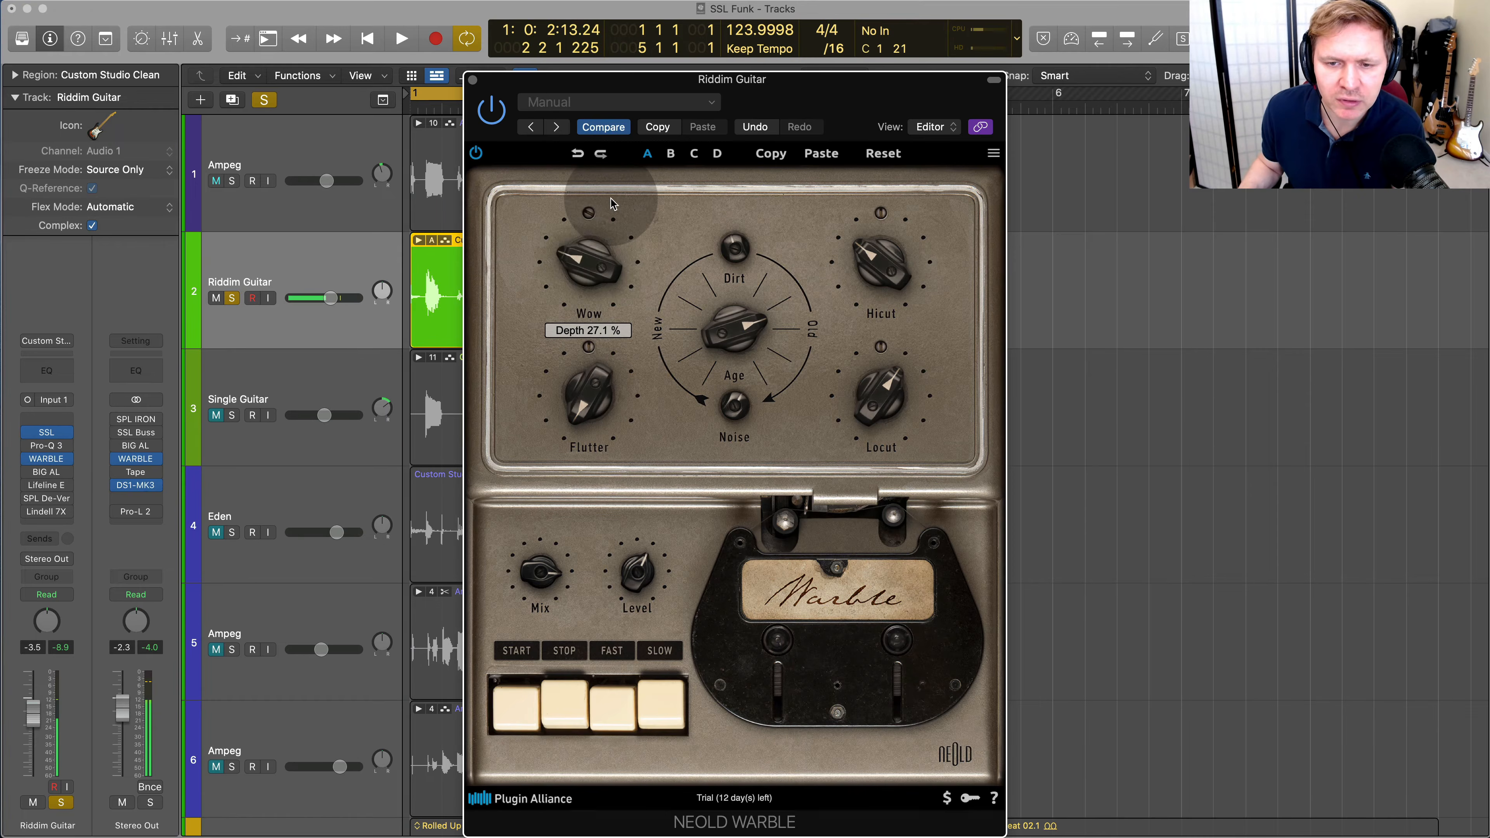
pyautogui.moveTo(611, 210); pyautogui.dragTo(612, 173)
pyautogui.moveTo(713, 314); pyautogui.dragTo(717, 418)
pyautogui.press('space')
# Raise Flutter, Locut and Age in Riddim Guitar's WARBLE, set Mix and Dirt to 100 % and stop playback
pyautogui.moveTo(593, 409); pyautogui.dragTo(592, 355)
pyautogui.moveTo(880, 395); pyautogui.dragTo(875, 305)
pyautogui.moveTo(557, 569); pyautogui.dragTo(584, 497)
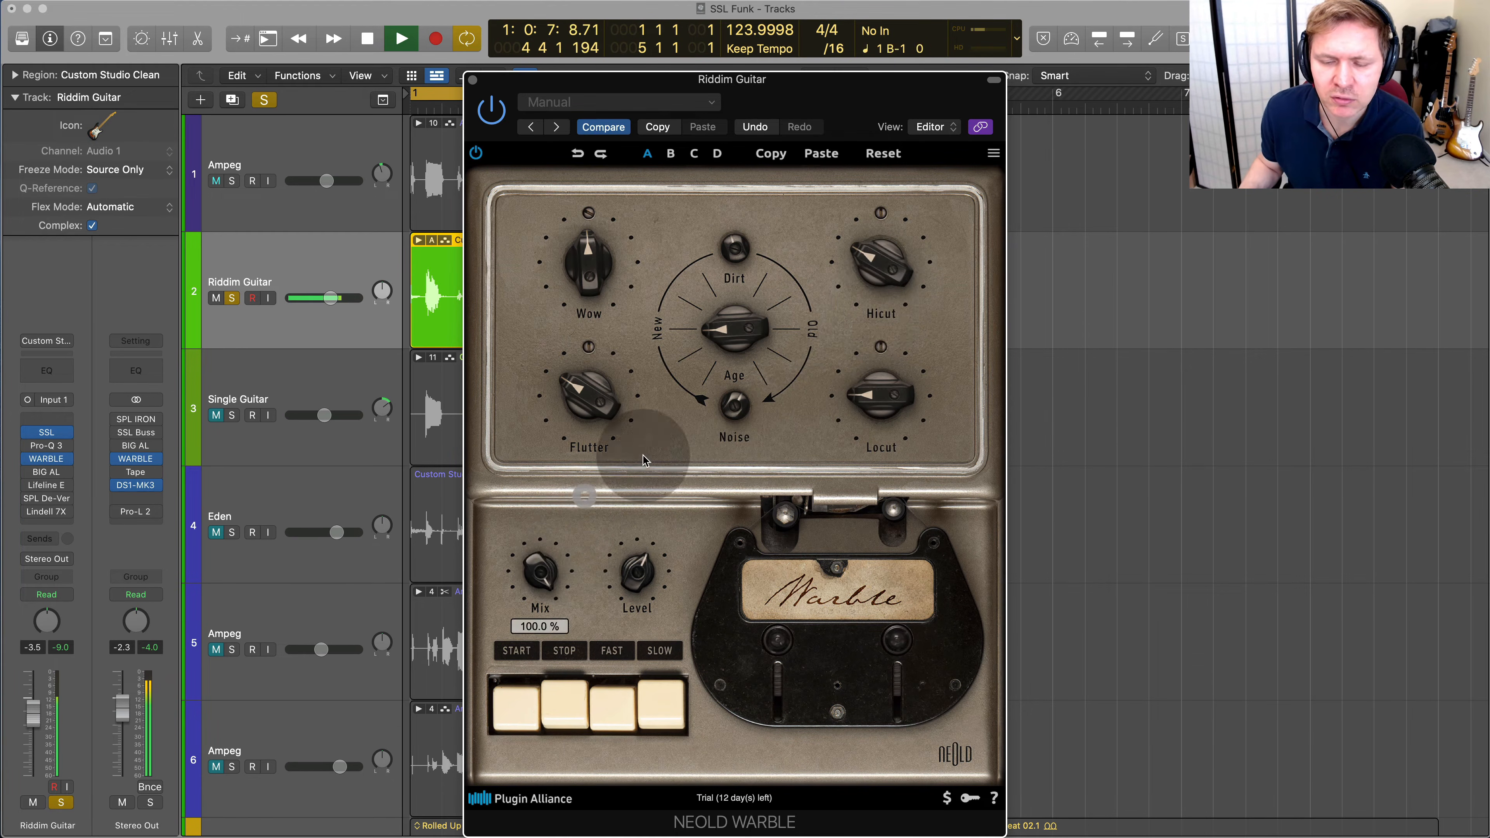
pyautogui.moveTo(738, 254); pyautogui.dragTo(792, 137)
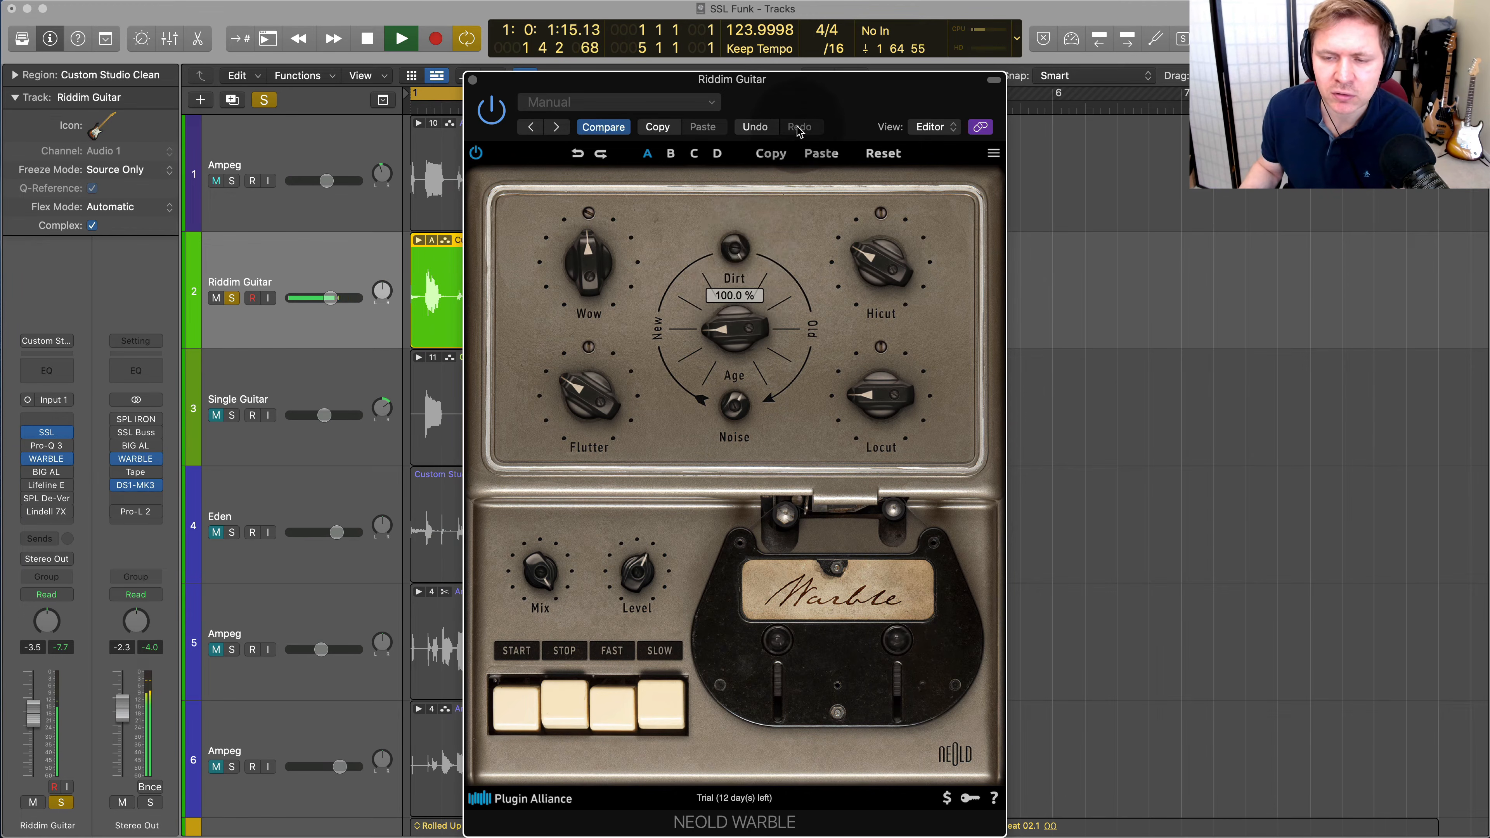
pyautogui.moveTo(746, 309); pyautogui.dragTo(757, 243)
pyautogui.press('space')
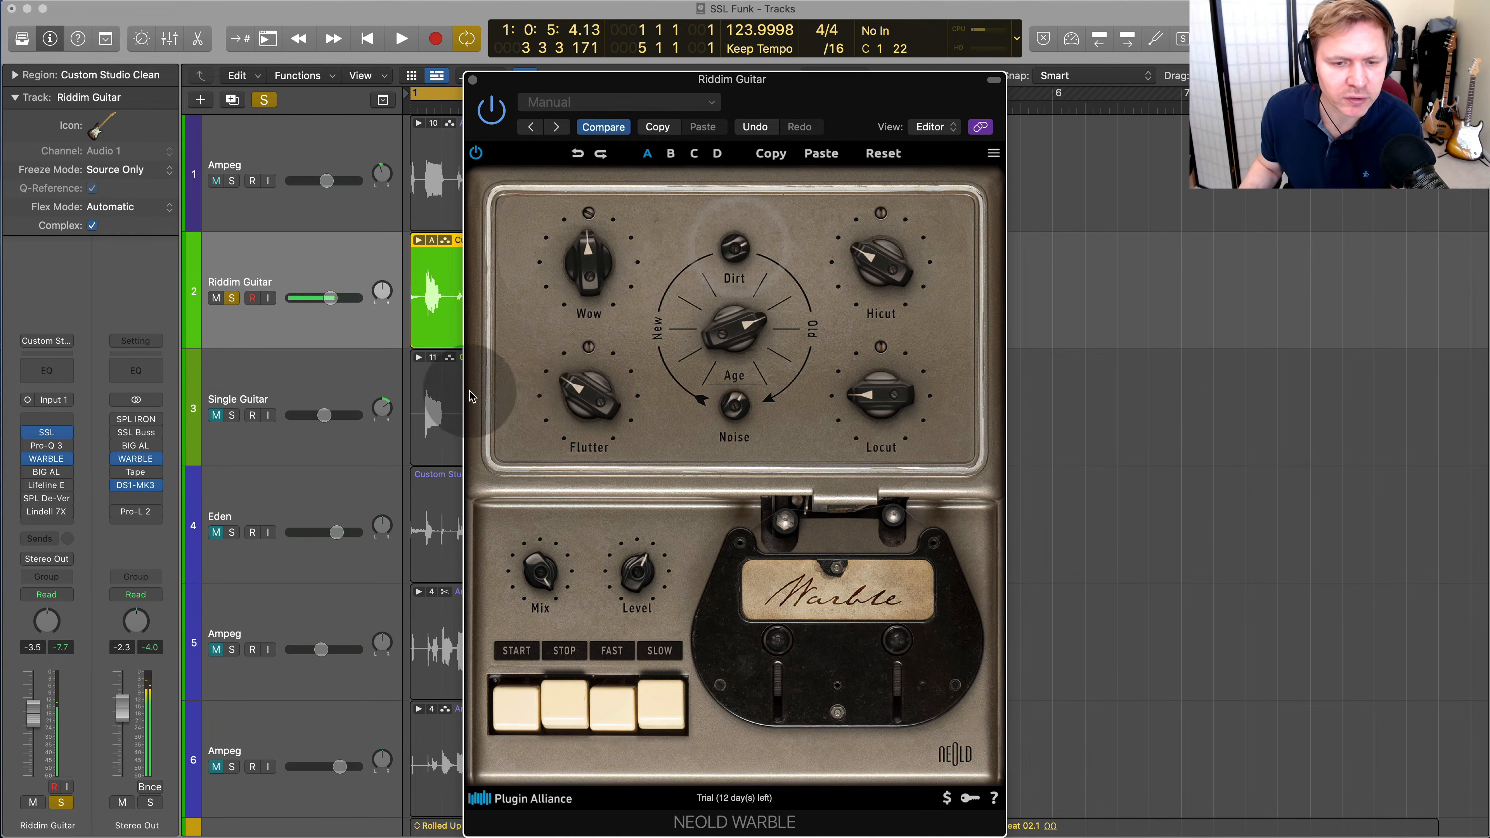
# Add Single Guitar and the first Ampeg track to the soloed Riddim Guitar and play the loop
pyautogui.click(233, 416)
pyautogui.press('space')
pyautogui.click(248, 190)
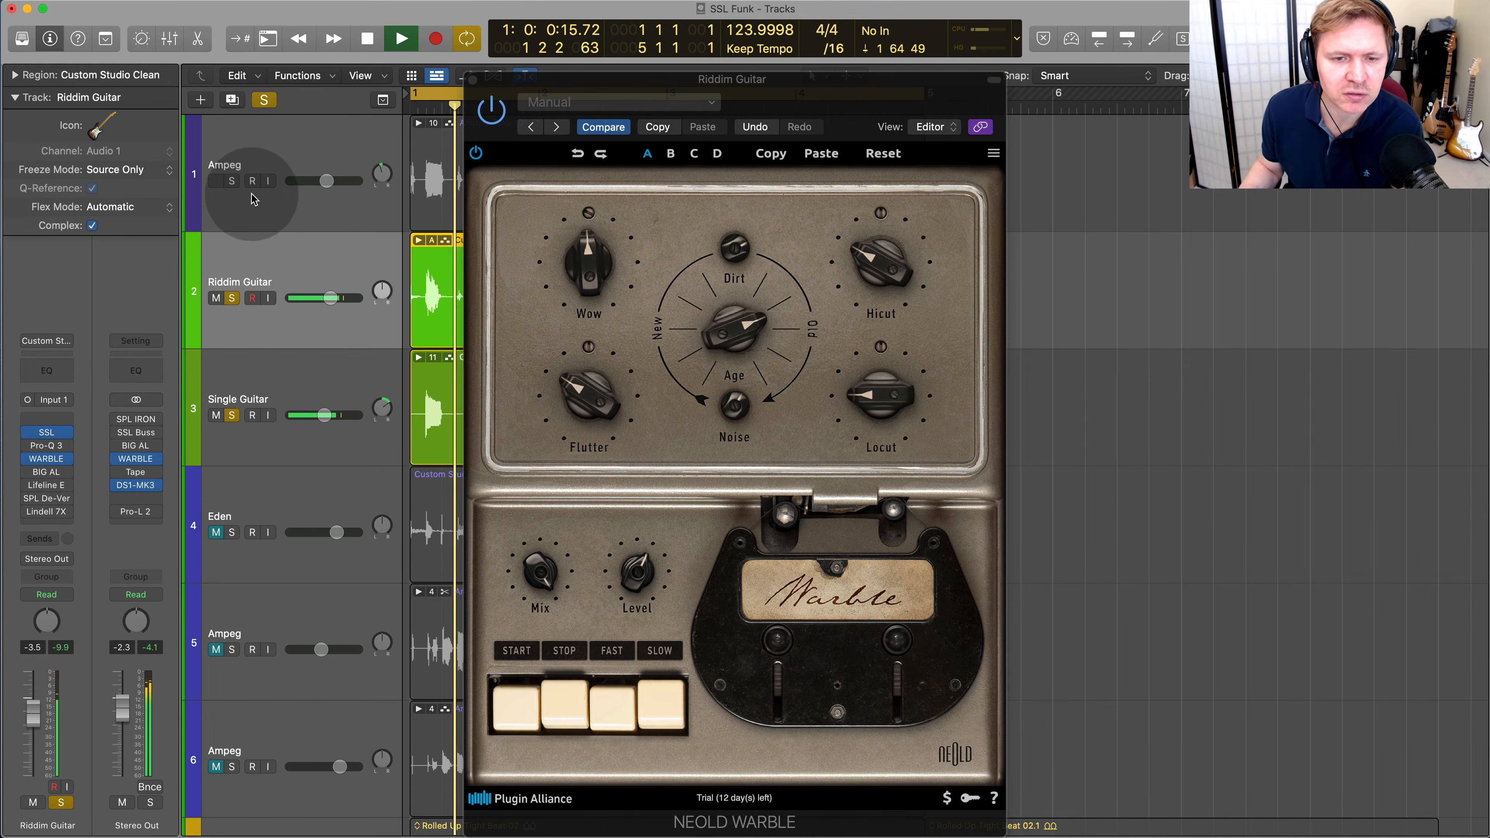
pyautogui.click(231, 181)
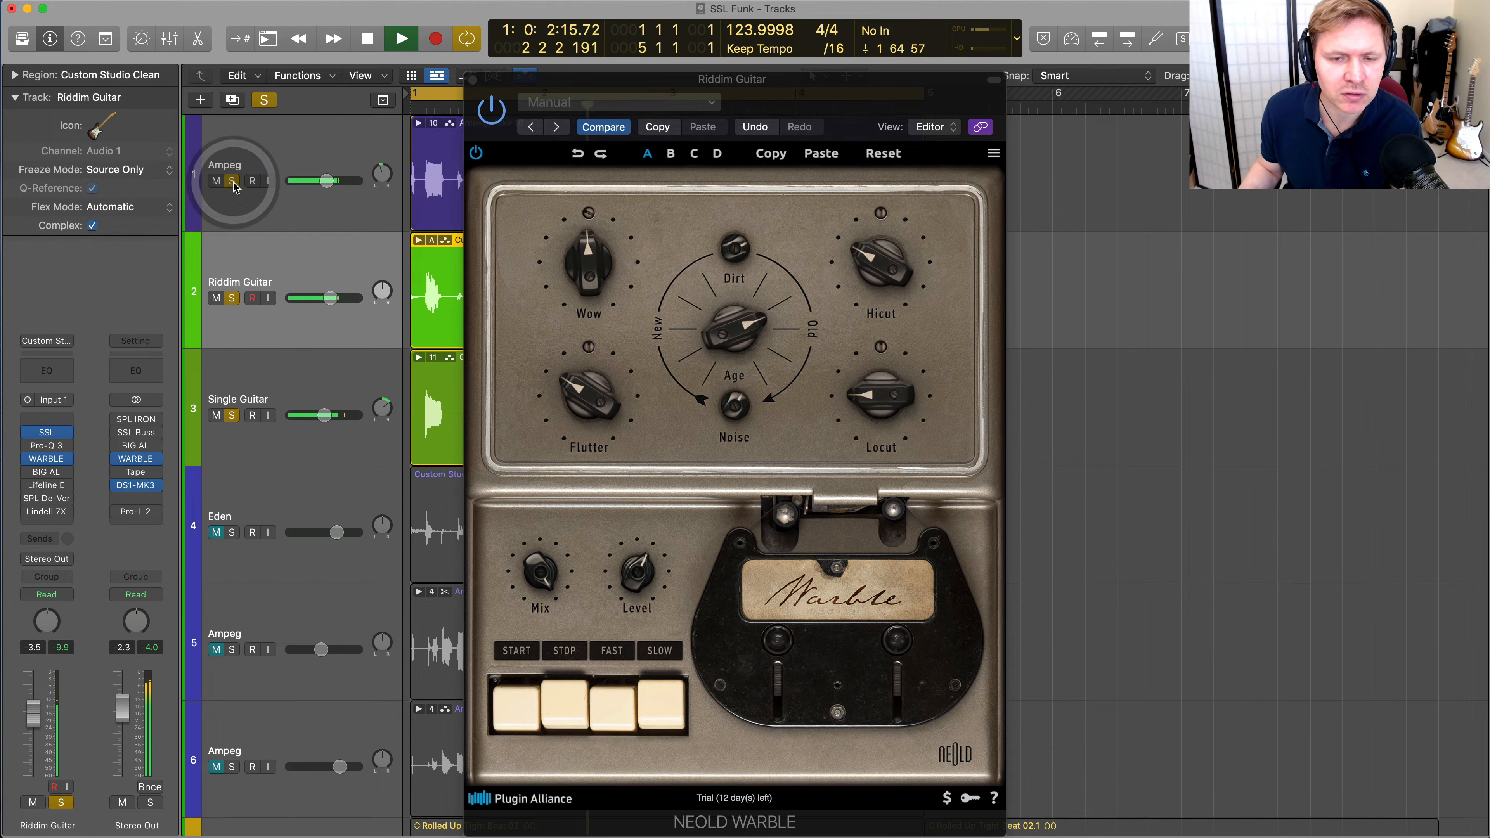
# Move the WARBLE window aside, select the first Ampeg track and enable its WARBLE
pyautogui.moveTo(586, 116); pyautogui.dragTo(987, 181)
pyautogui.click(286, 153)
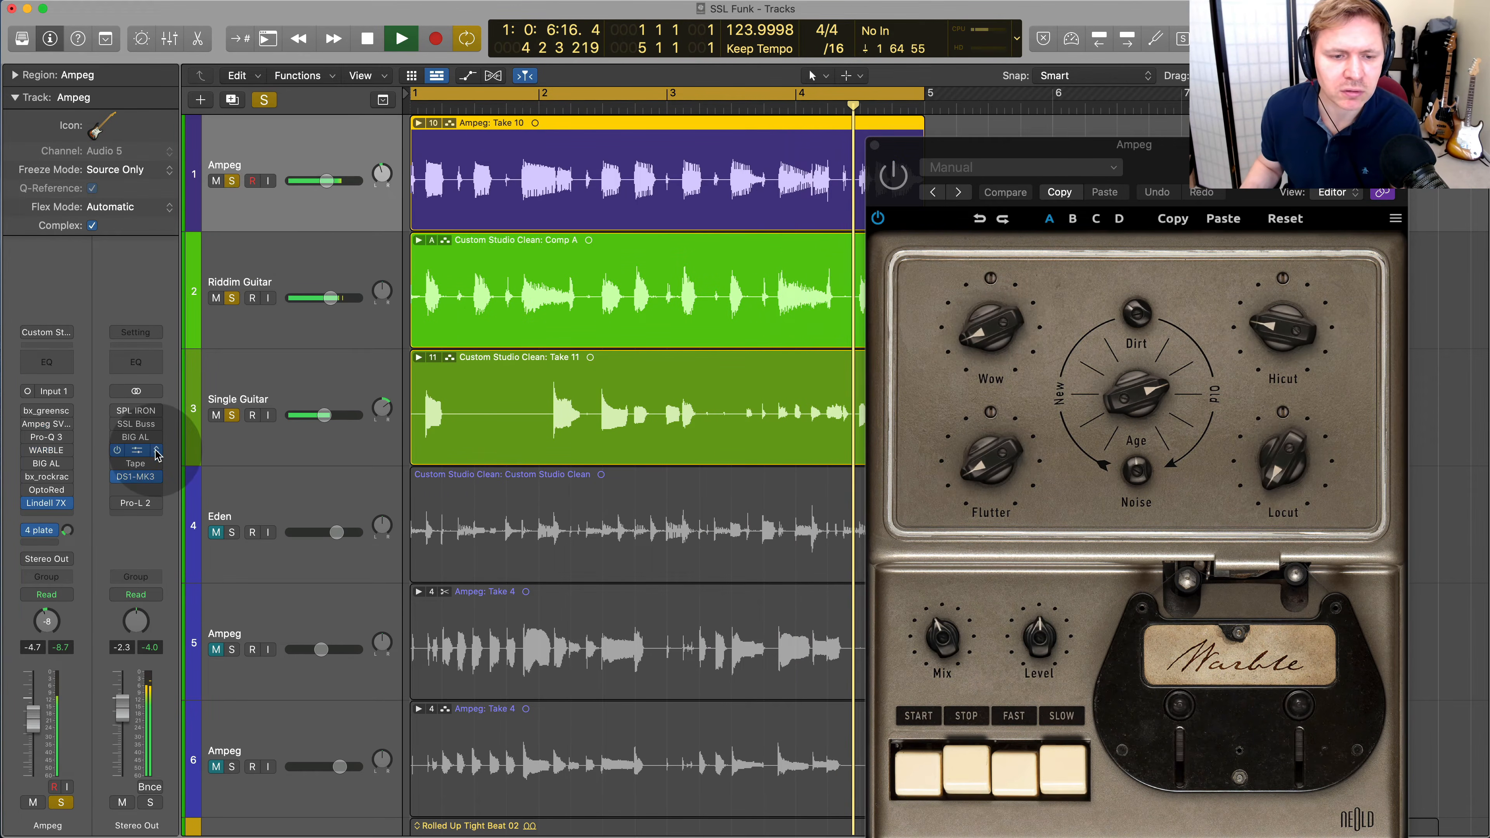
pyautogui.click(22, 464)
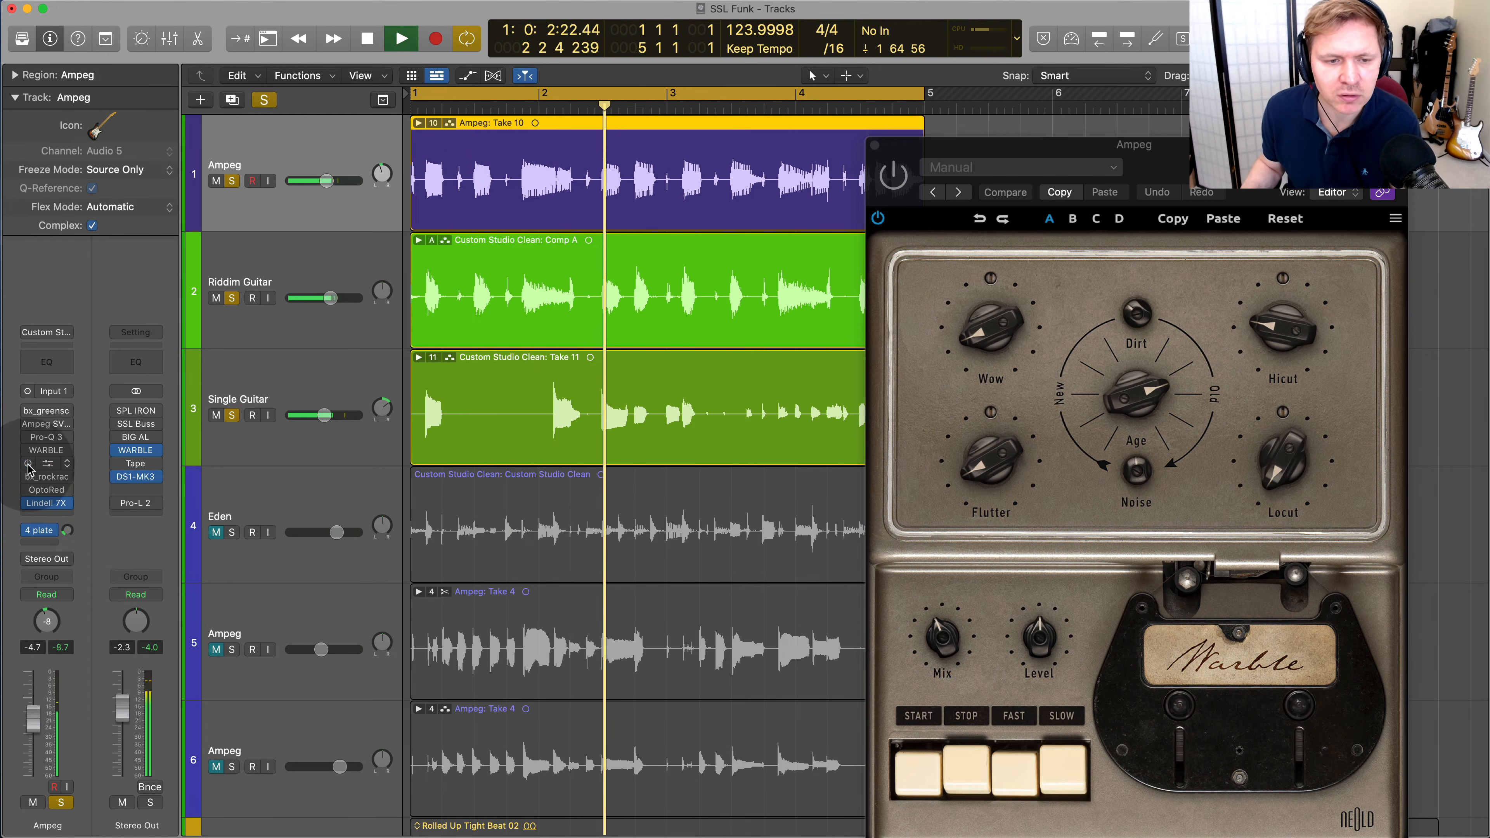
pyautogui.scroll(1, 313, 311)
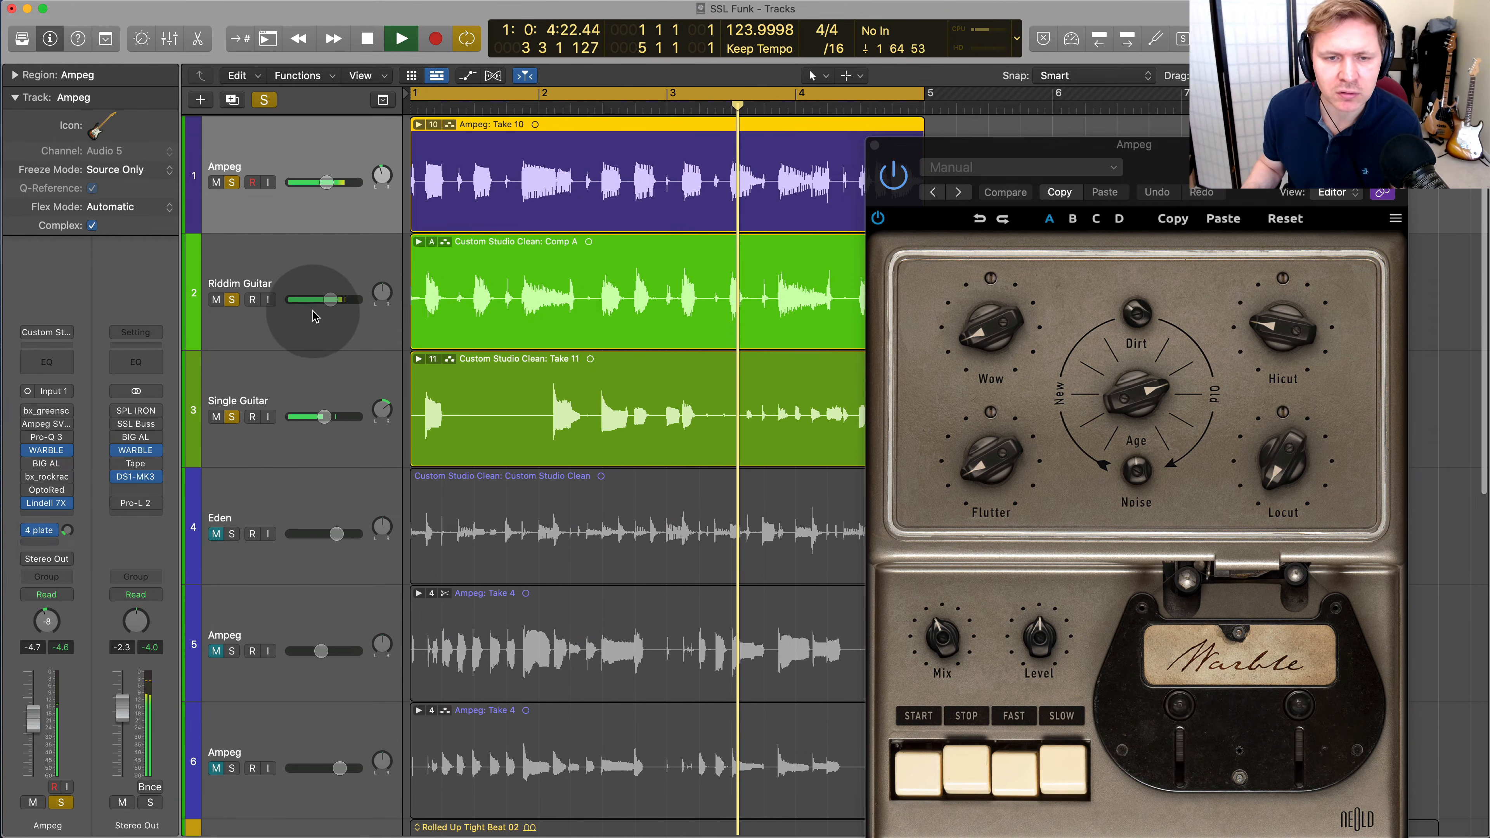
# Audition Crystal Pad.esi with the soloed tracks, then keep only Drums added to the guitar and Ampeg solos
pyautogui.scroll(-10, 313, 317)
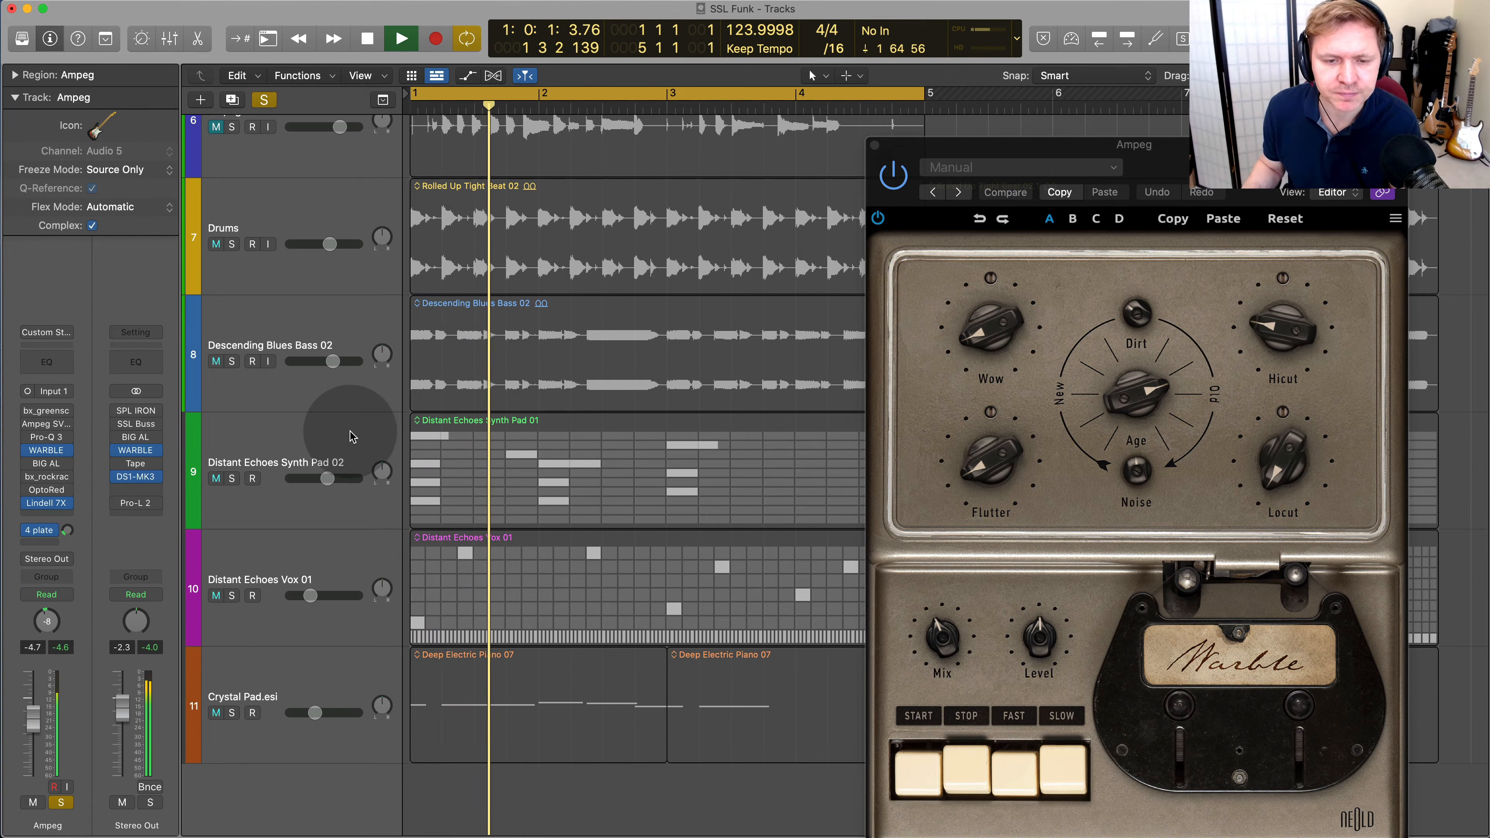
pyautogui.click(232, 713)
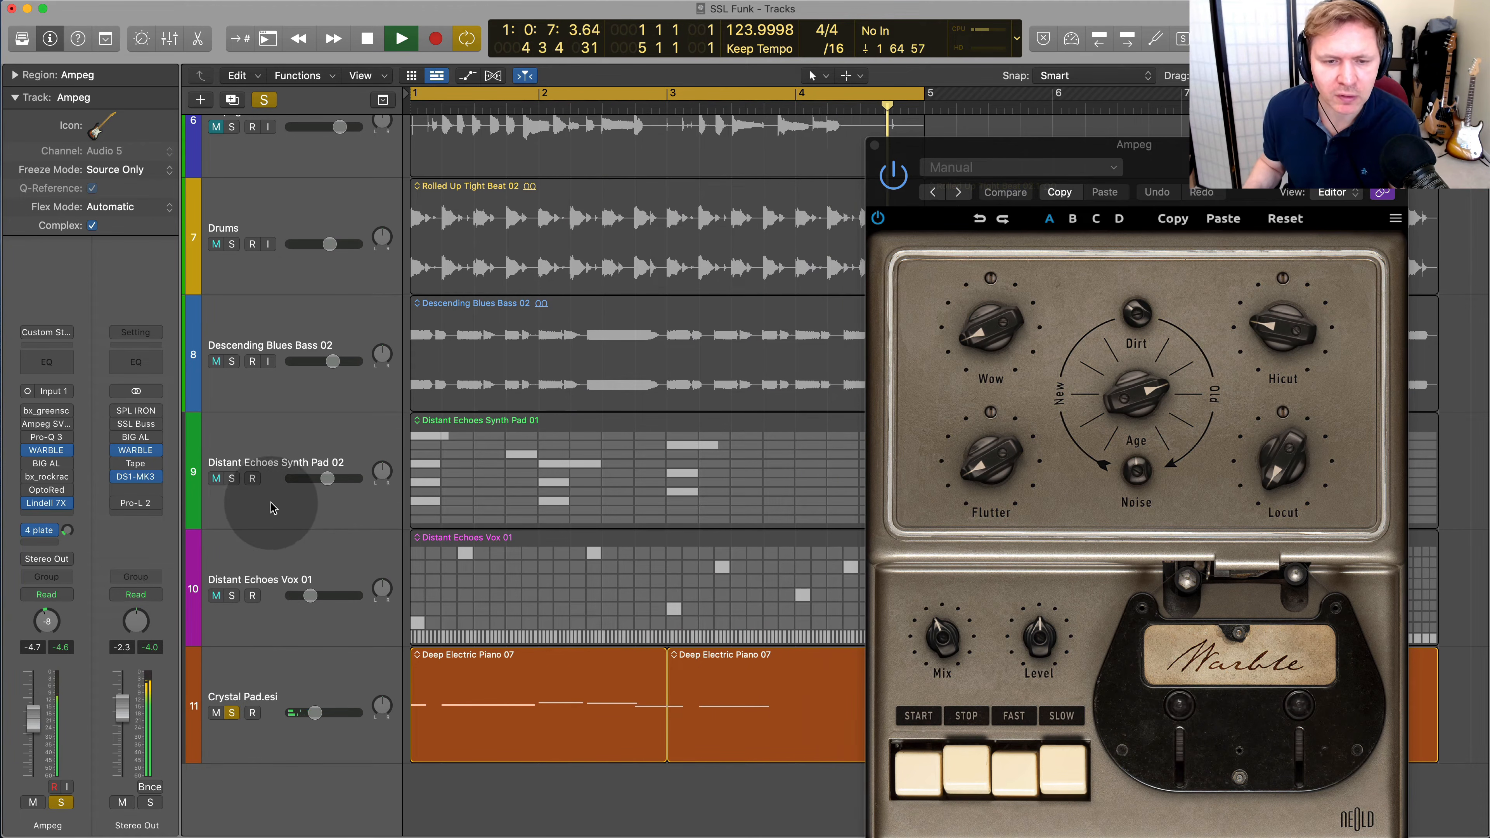
pyautogui.click(231, 244)
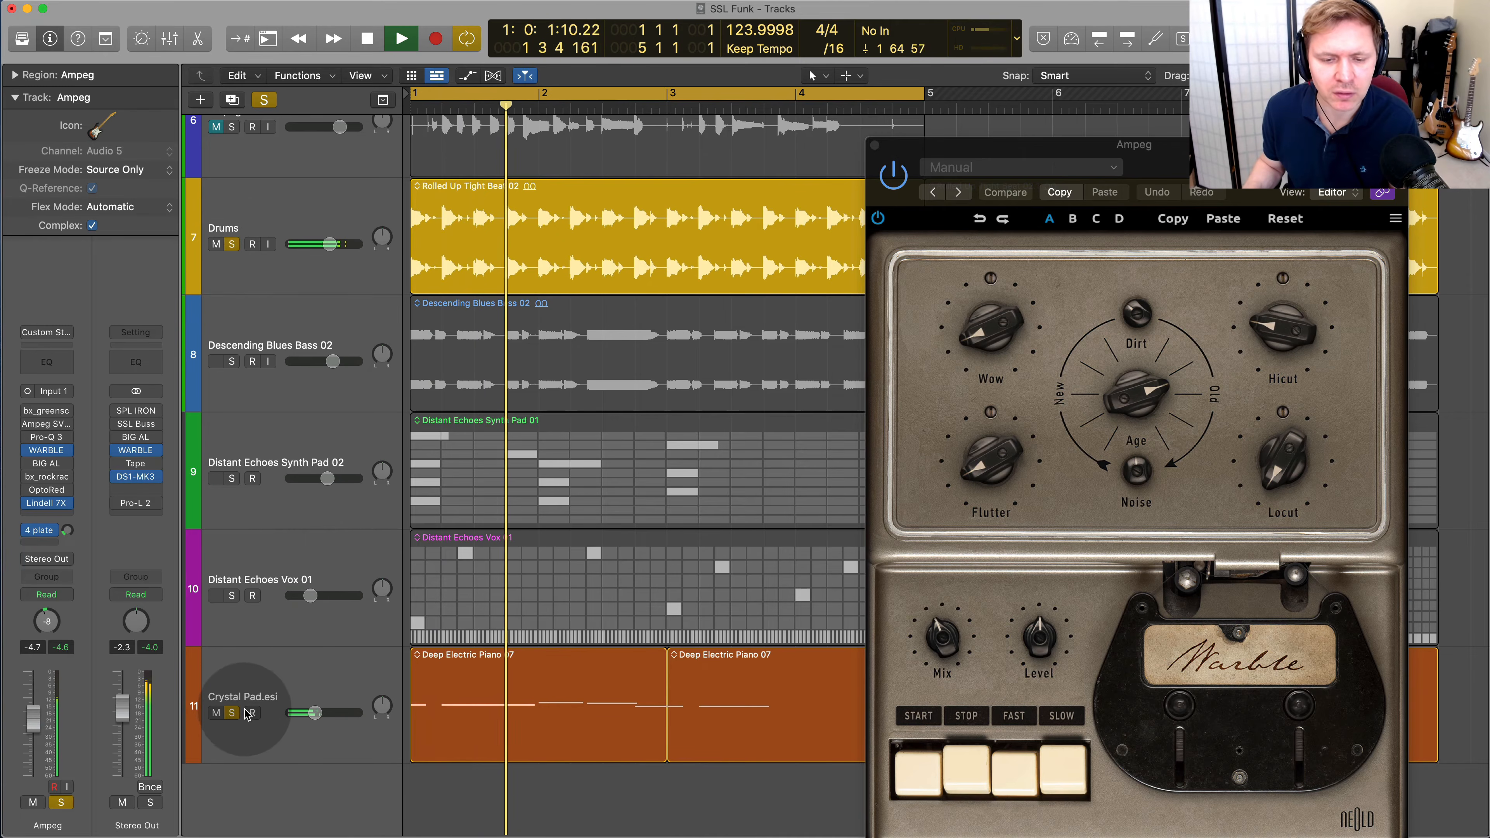
pyautogui.click(232, 712)
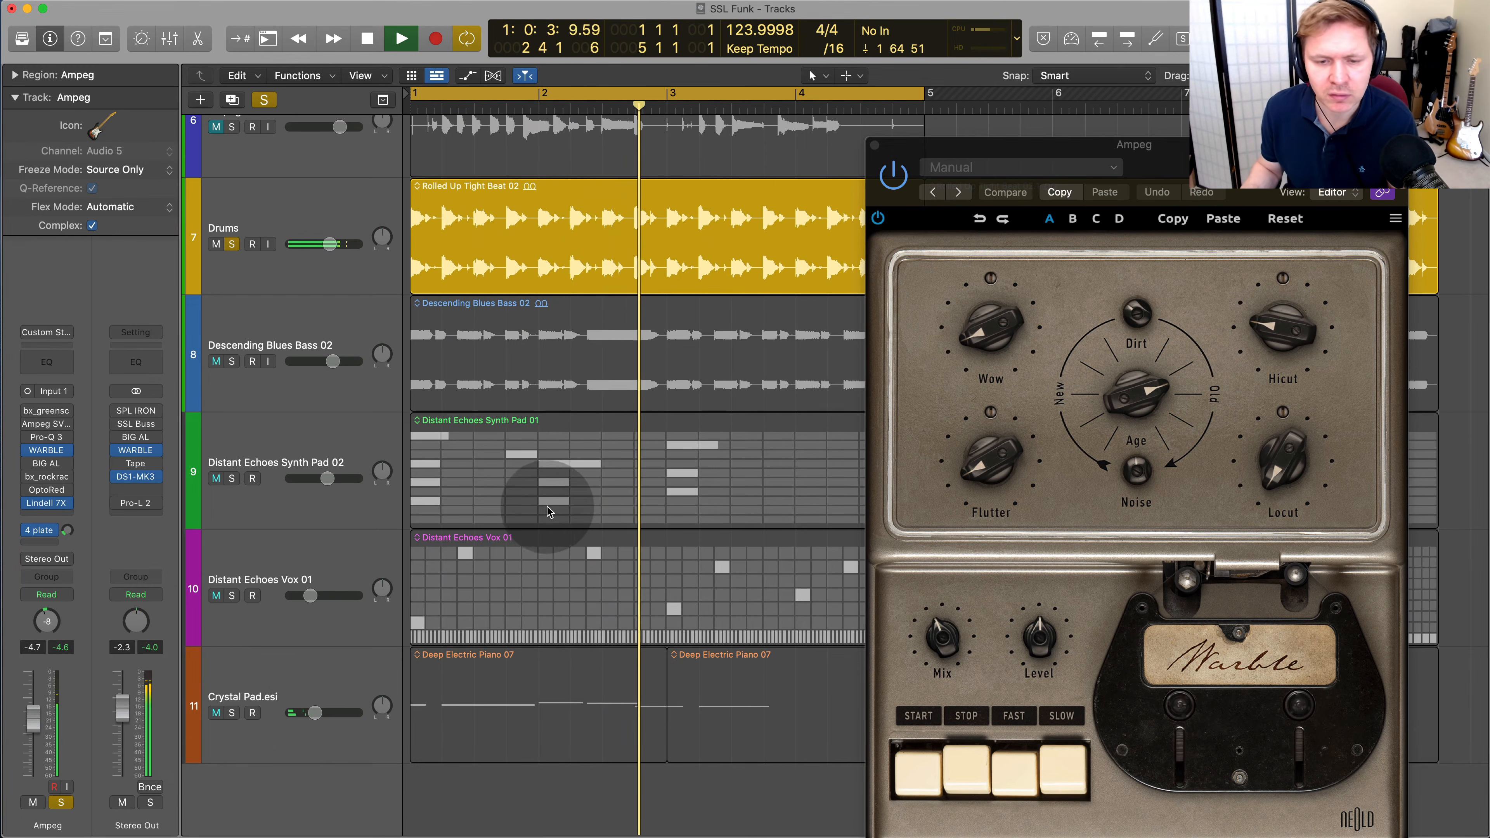
pyautogui.scroll(5, 549, 503)
pyautogui.scroll(6, 549, 504)
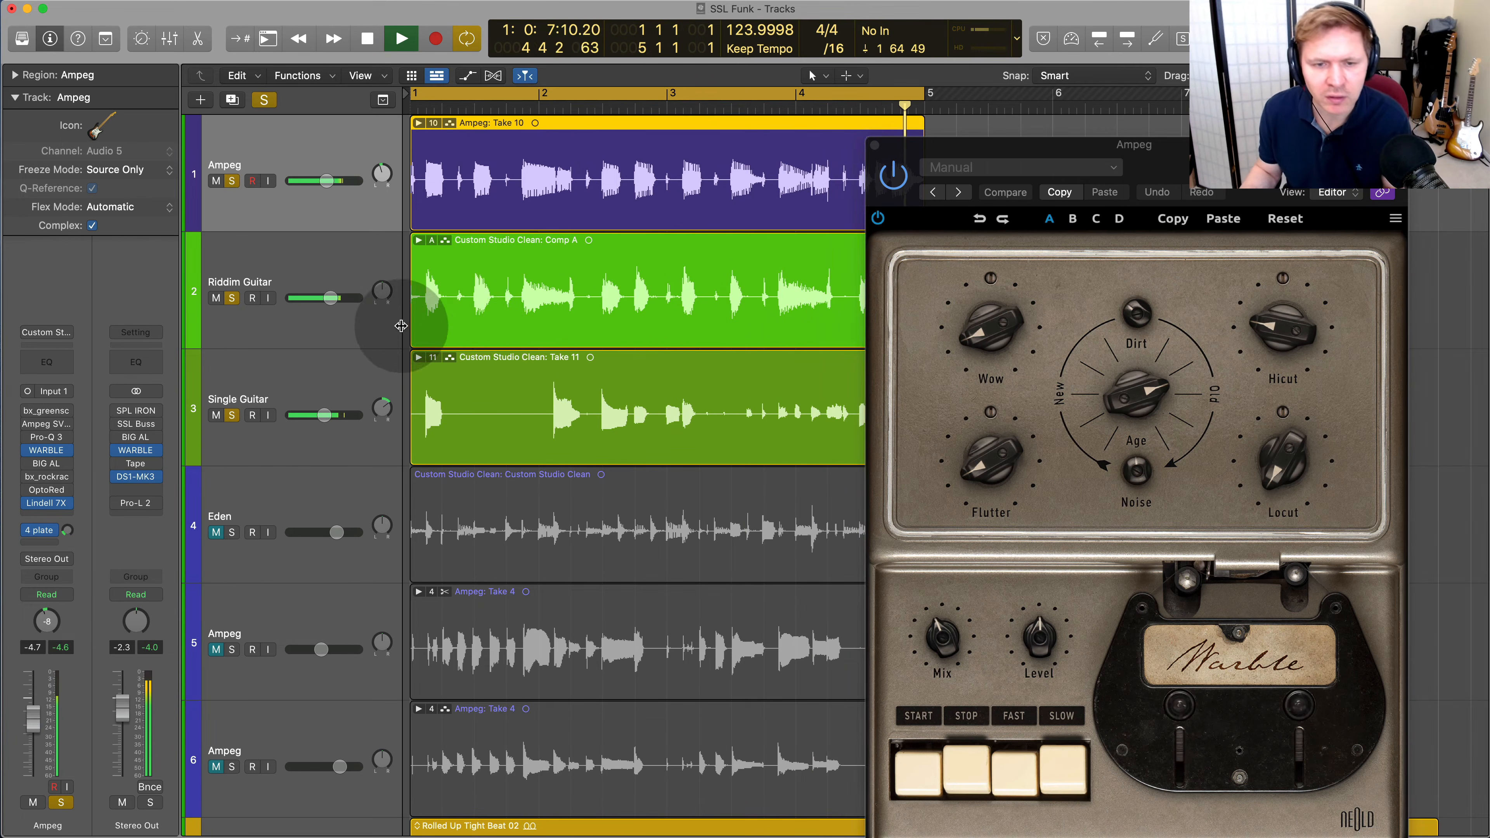
# Lower Riddim Guitar to -11.6 dB and the first Ampeg to -5.3 dB, and turn Single Guitar down slightly
pyautogui.moveTo(341, 300); pyautogui.dragTo(283, 311)
pyautogui.moveTo(323, 416); pyautogui.dragTo(316, 413)
pyautogui.moveTo(334, 179); pyautogui.dragTo(311, 185)
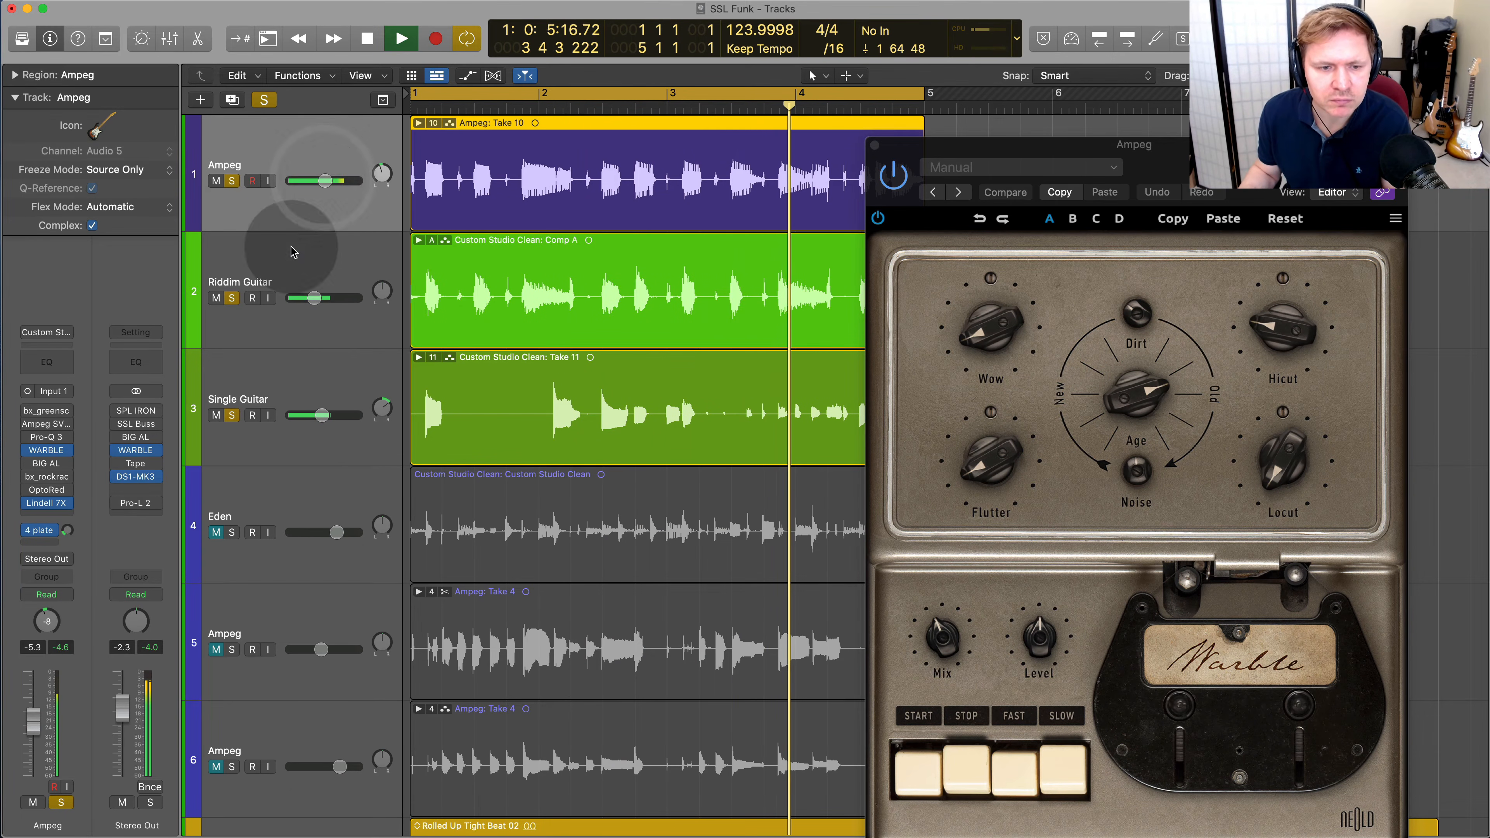
# Switch the first Ampeg from WARBLE to BIG AL, bypass WARBLE on Stereo Out and move the plug-in window aside
pyautogui.click(27, 450)
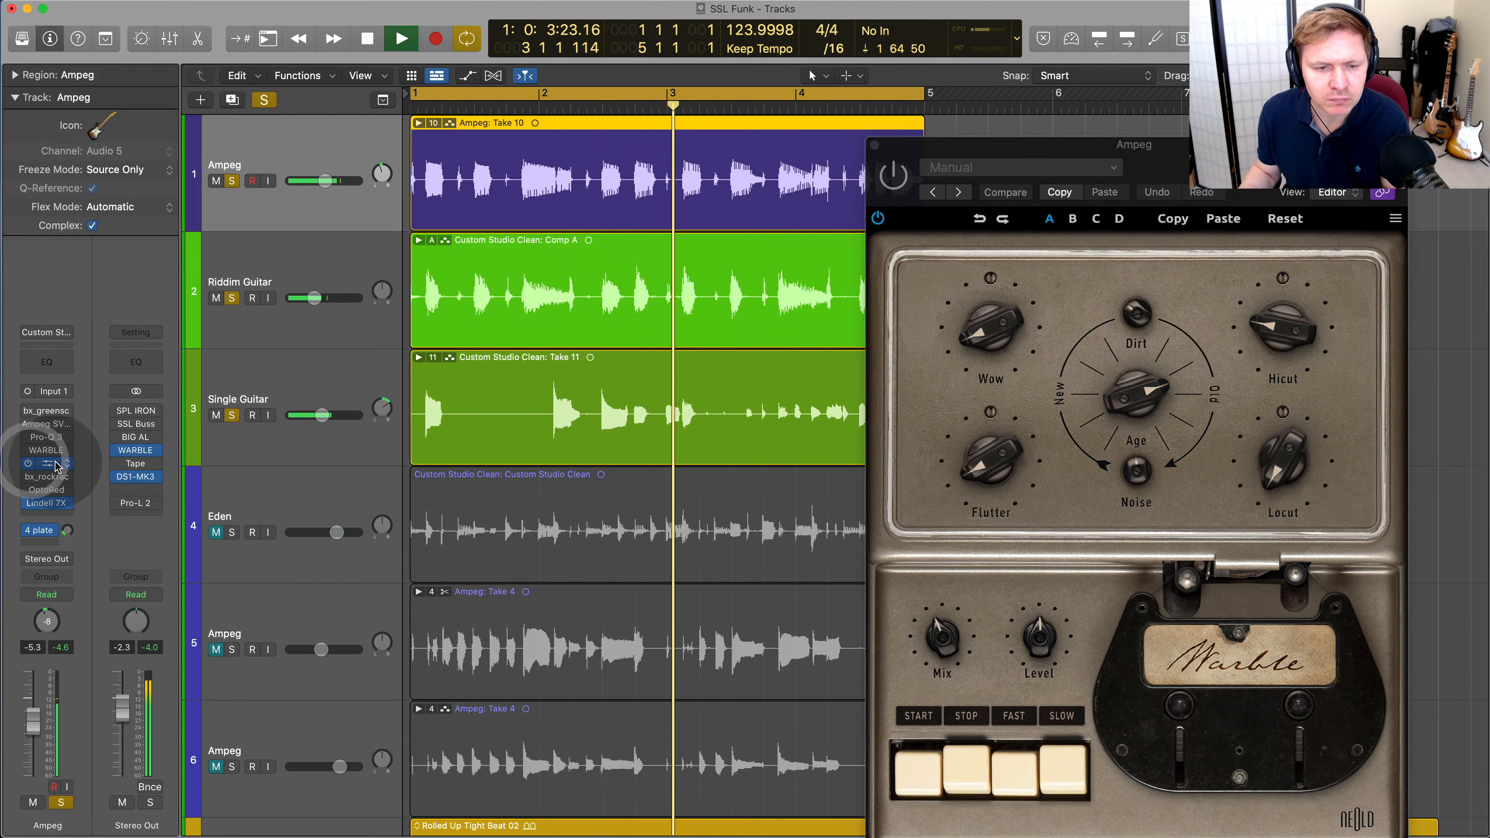
pyautogui.click(28, 463)
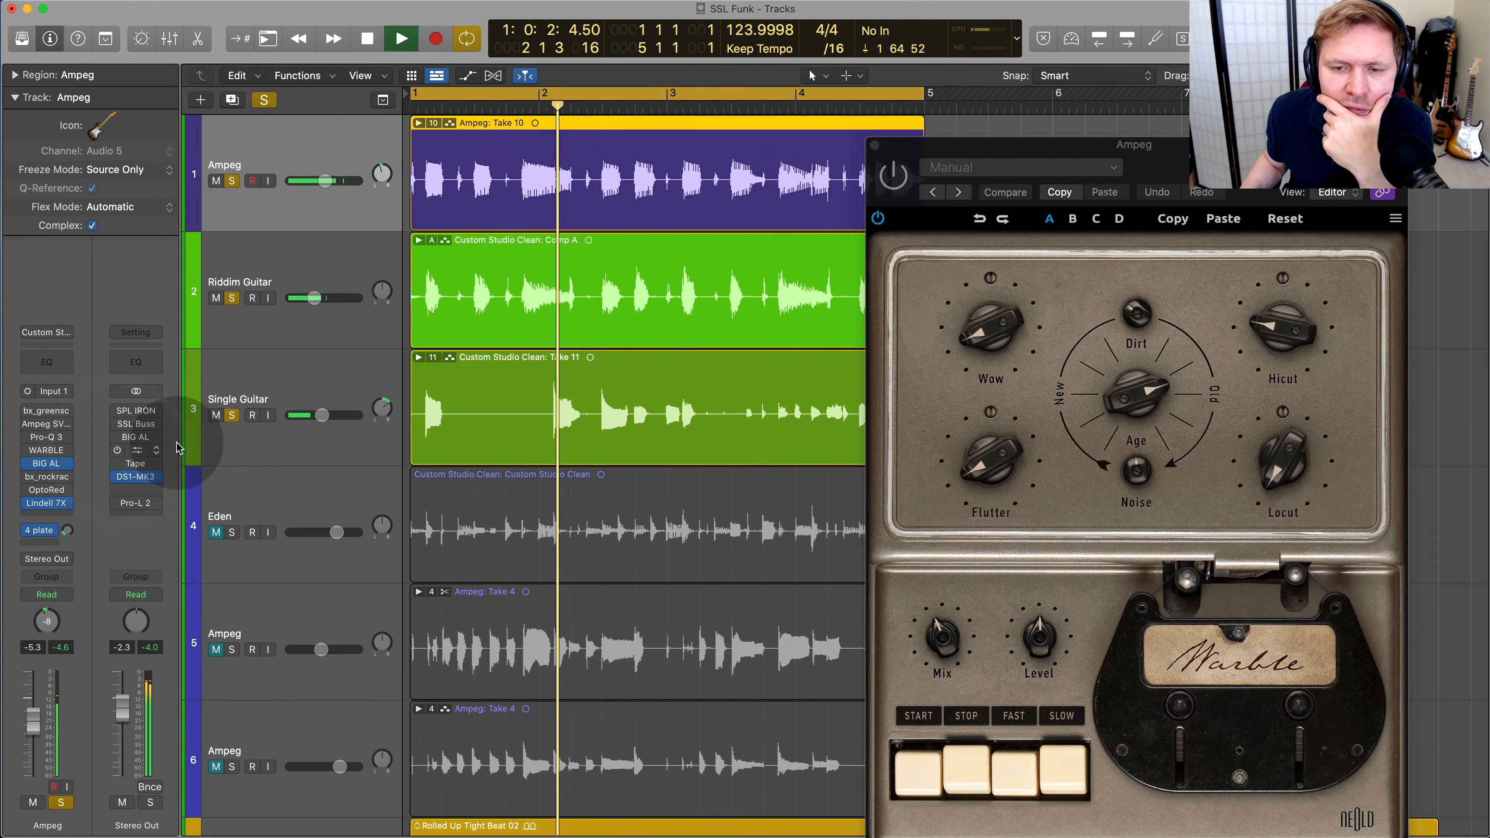
pyautogui.moveTo(1091, 181); pyautogui.dragTo(1248, 165)
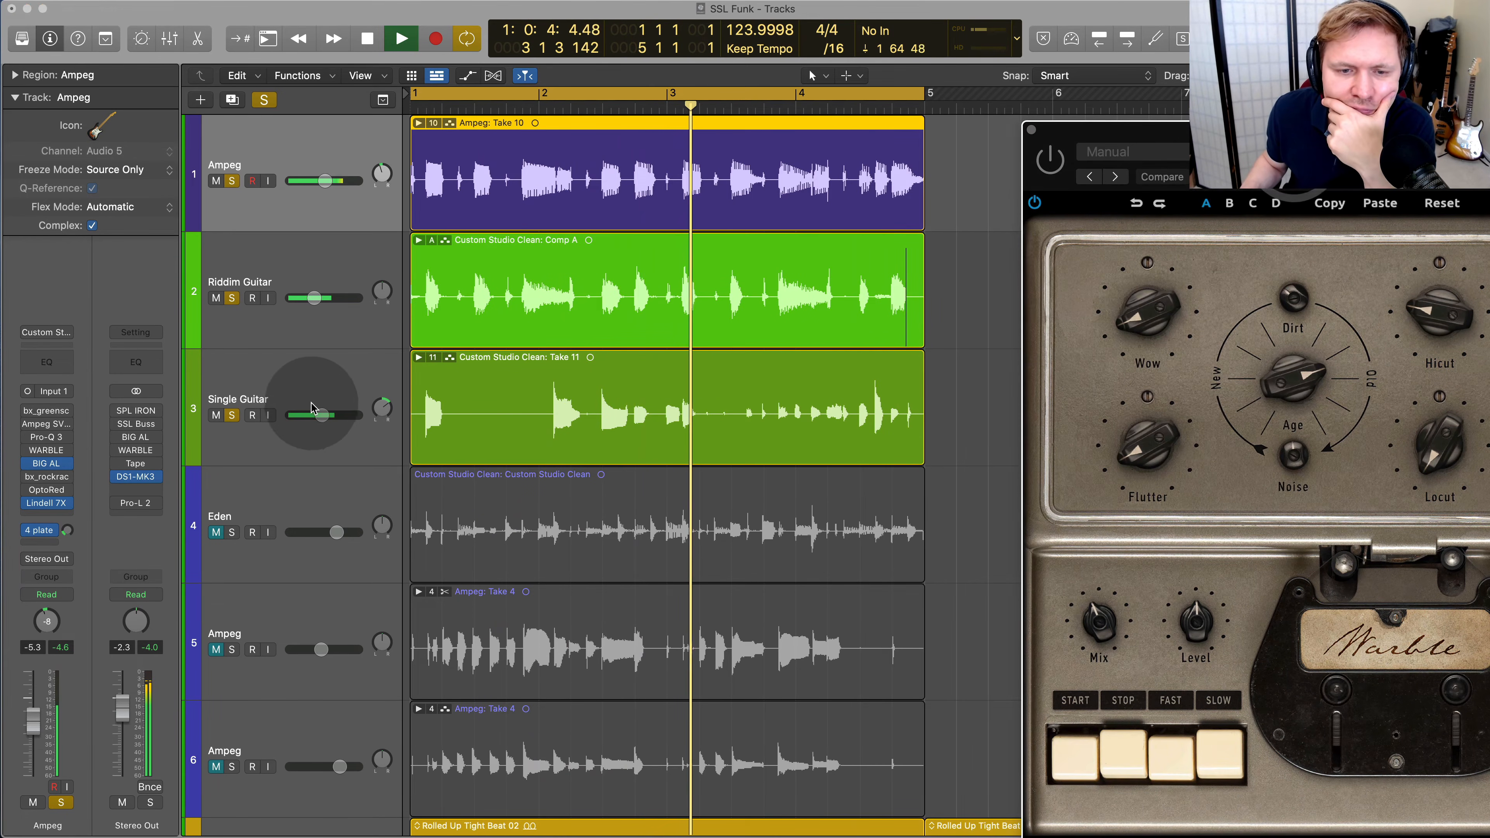
# Lower Single Guitar's volume to about -11 dB and set its 4 plate send to about -6.7
pyautogui.moveTo(321, 416); pyautogui.dragTo(298, 417)
pyautogui.moveTo(69, 530); pyautogui.dragTo(82, 510)
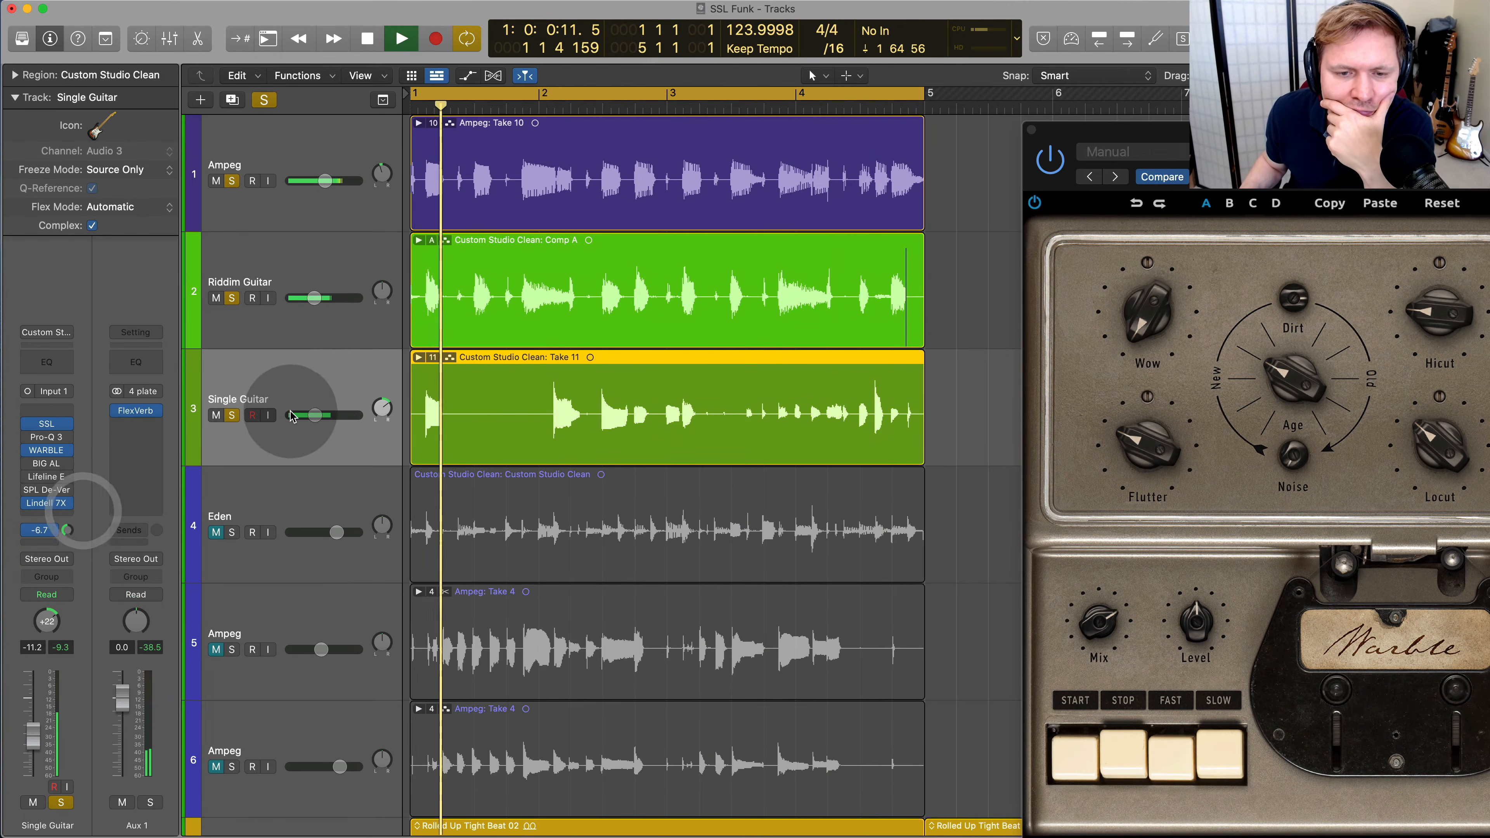
pyautogui.moveTo(315, 415); pyautogui.dragTo(317, 415)
# Select Riddim Guitar, close its WARBLE window and stop playback after listening to the soloed tracks
pyautogui.click(324, 274)
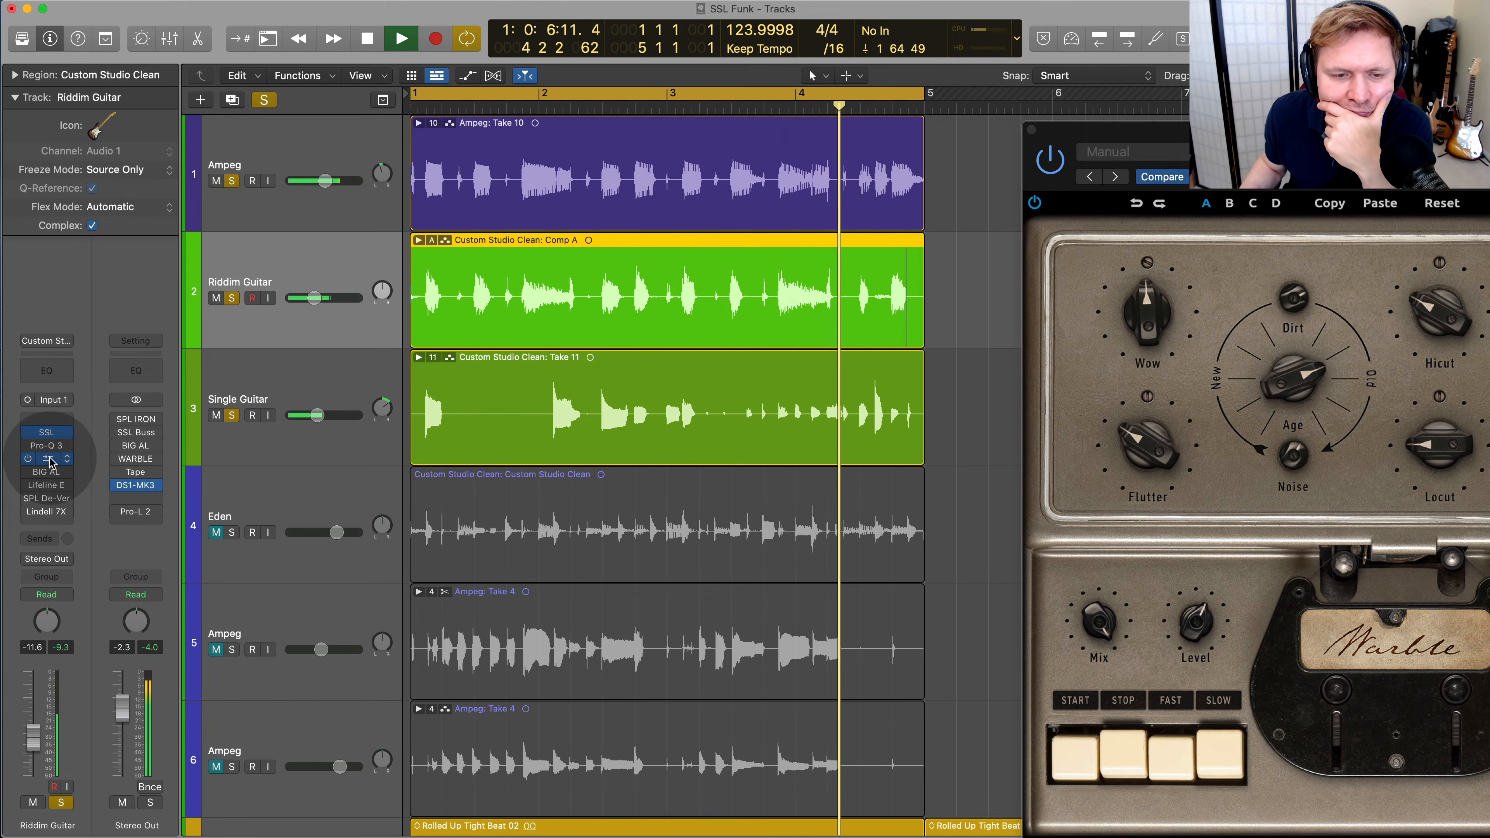
pyautogui.click(50, 459)
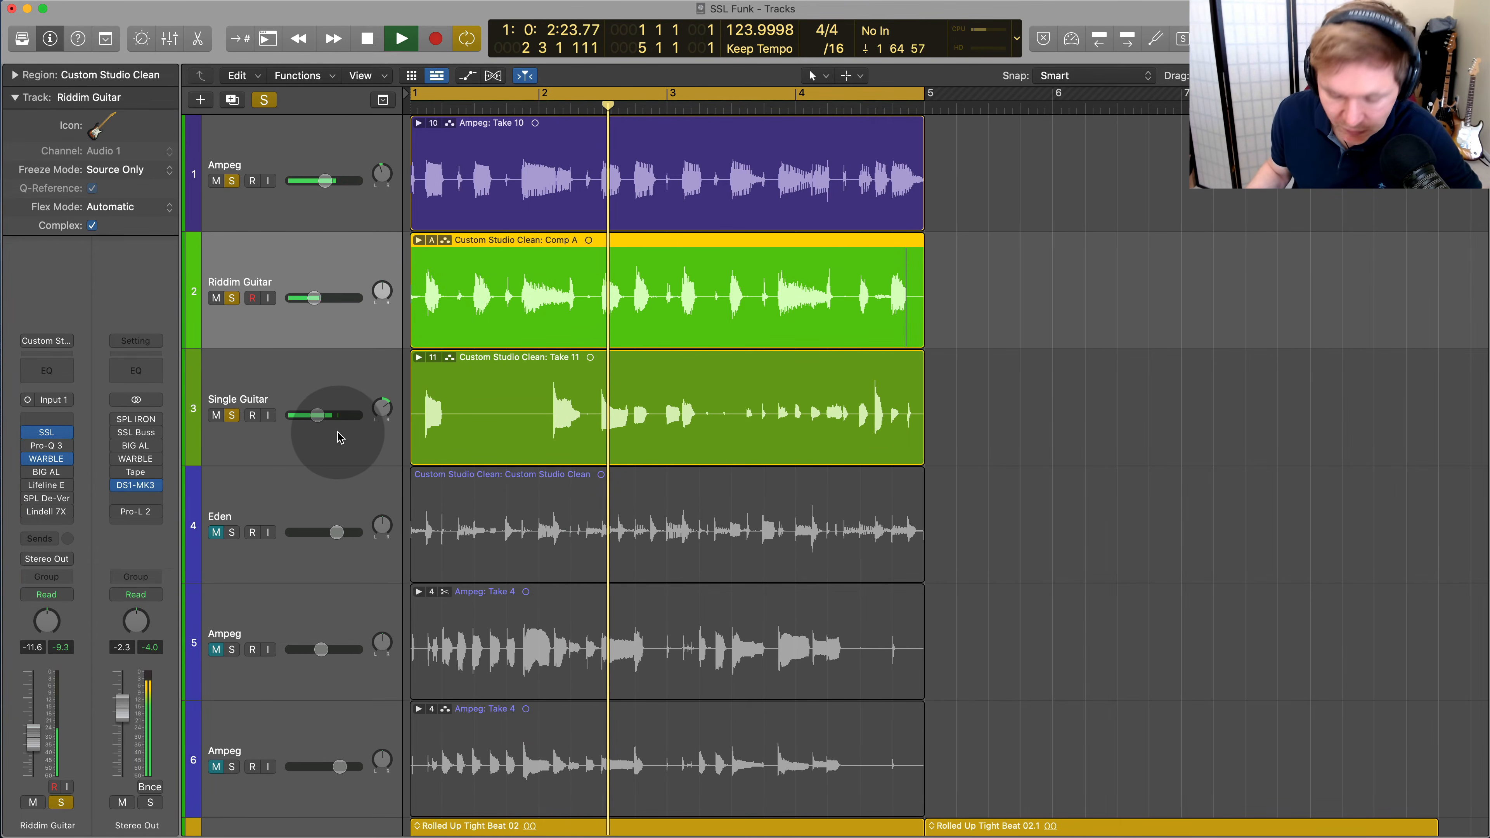
pyautogui.press('space')
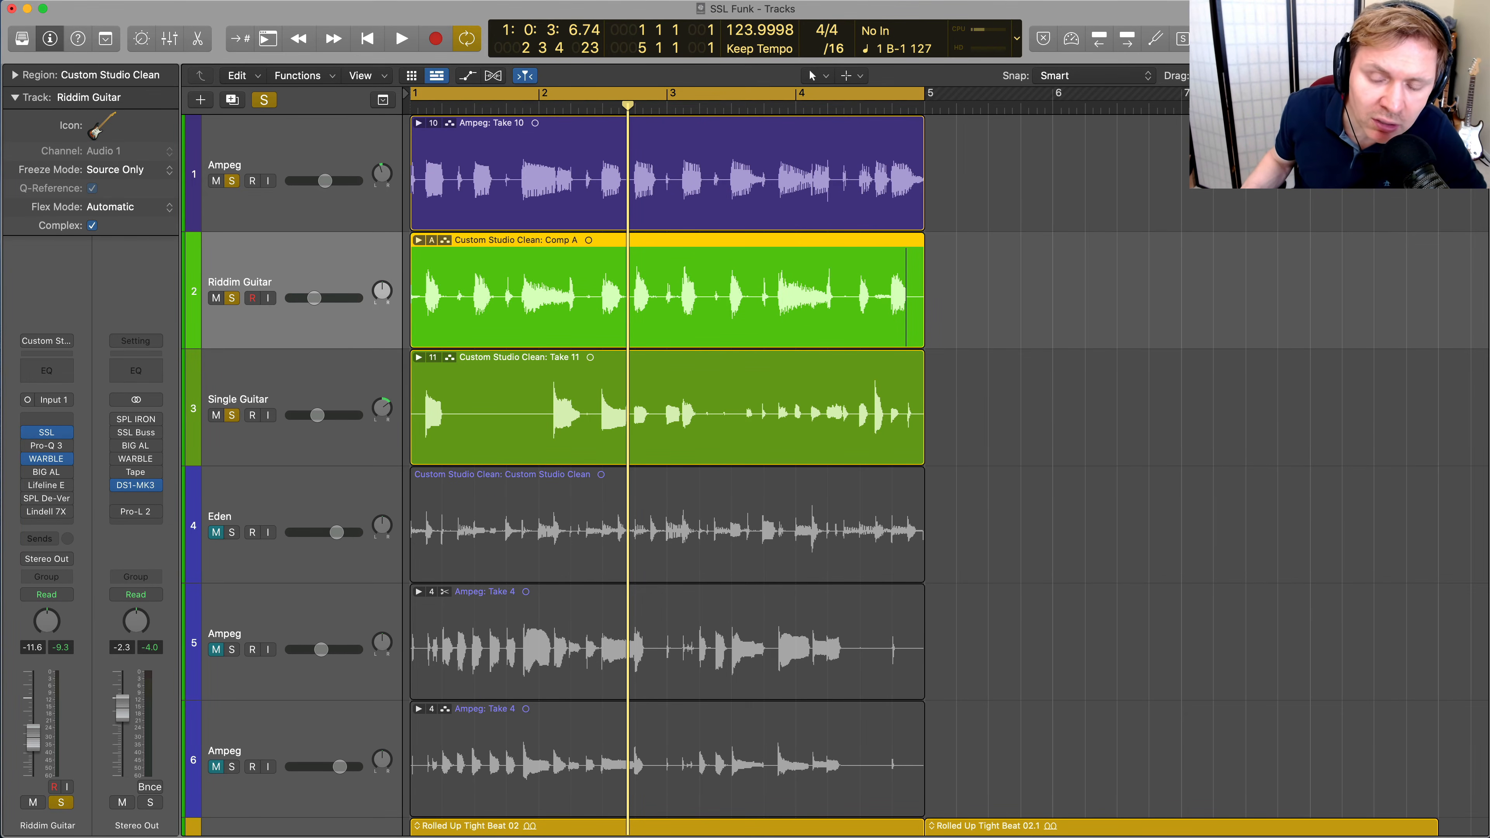
pyautogui.scroll(-5, 1302, 400)
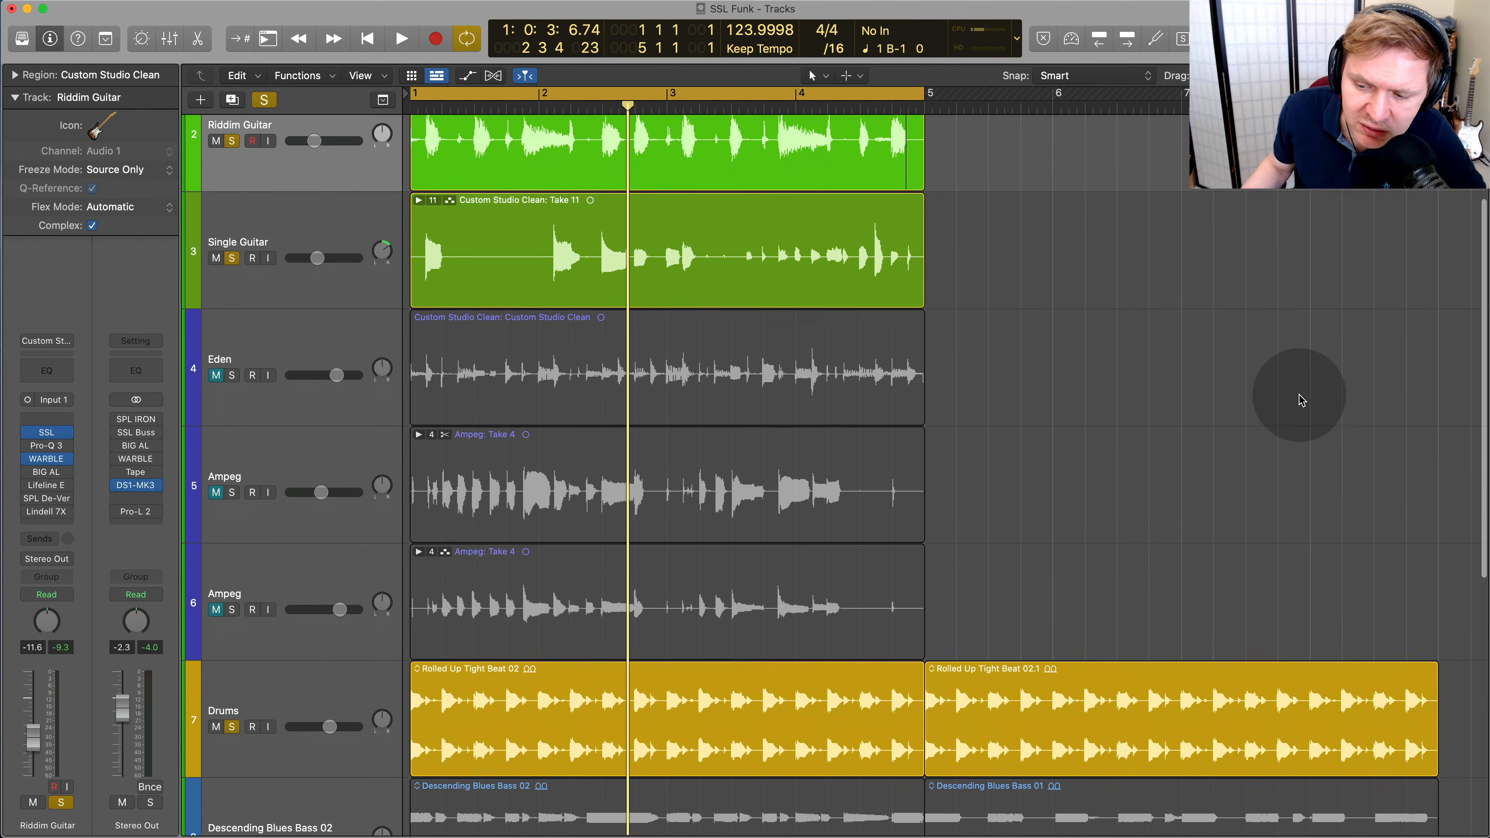
pyautogui.scroll(5, 1301, 399)
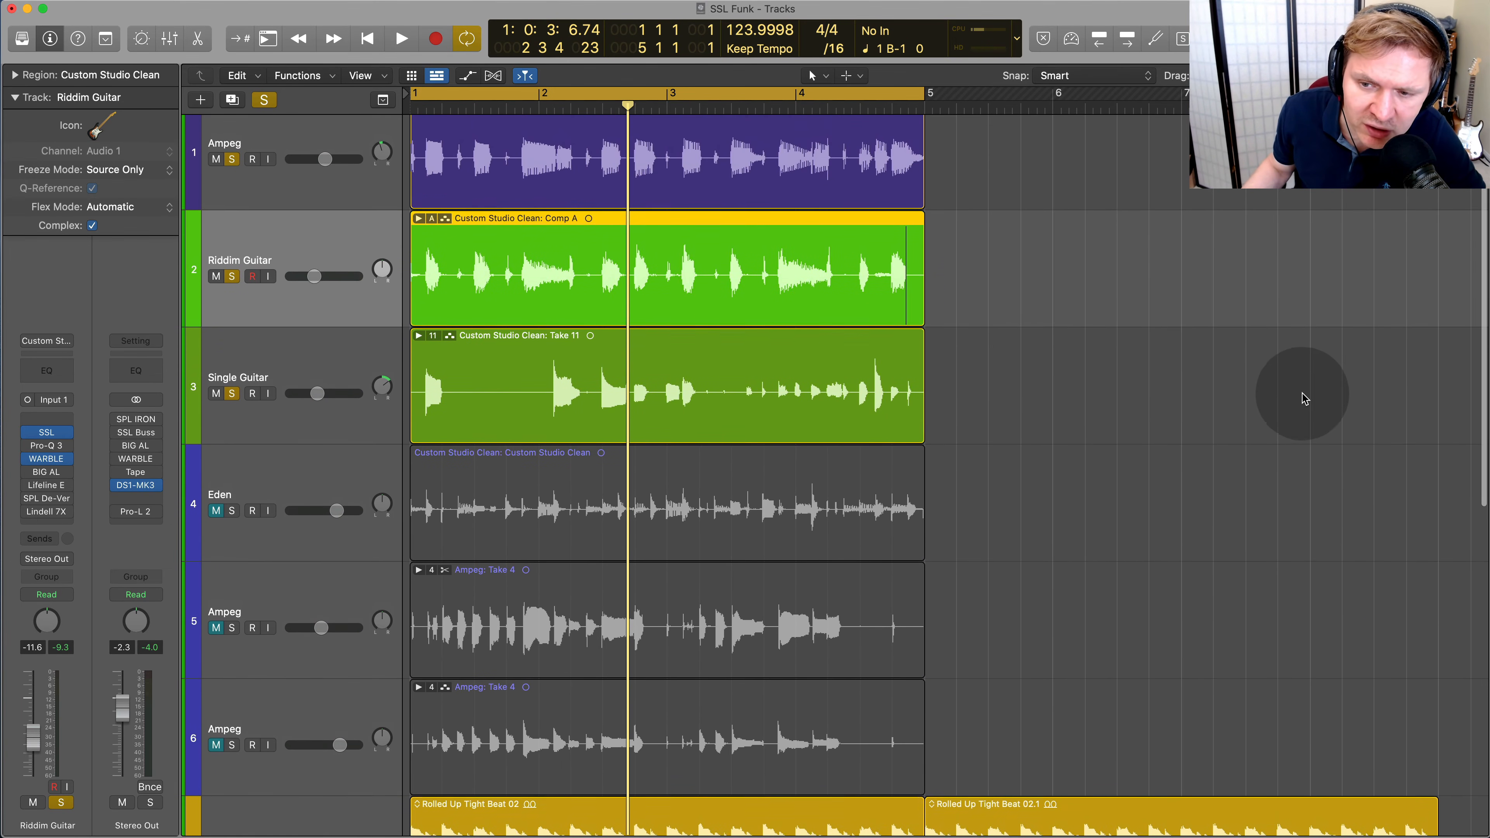
pyautogui.scroll(-2, 1303, 397)
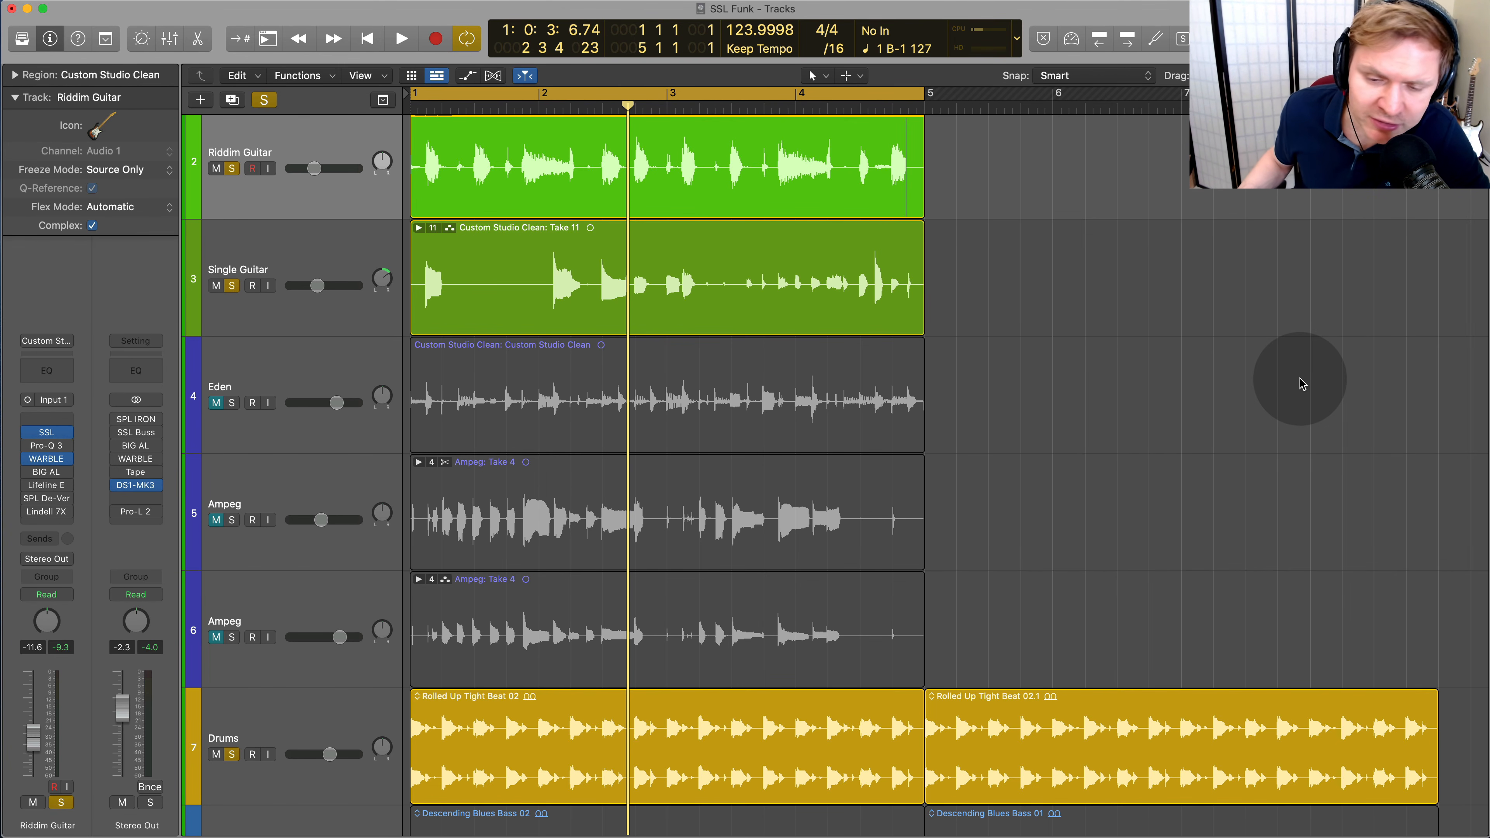
pyautogui.scroll(-5, 1204, 529)
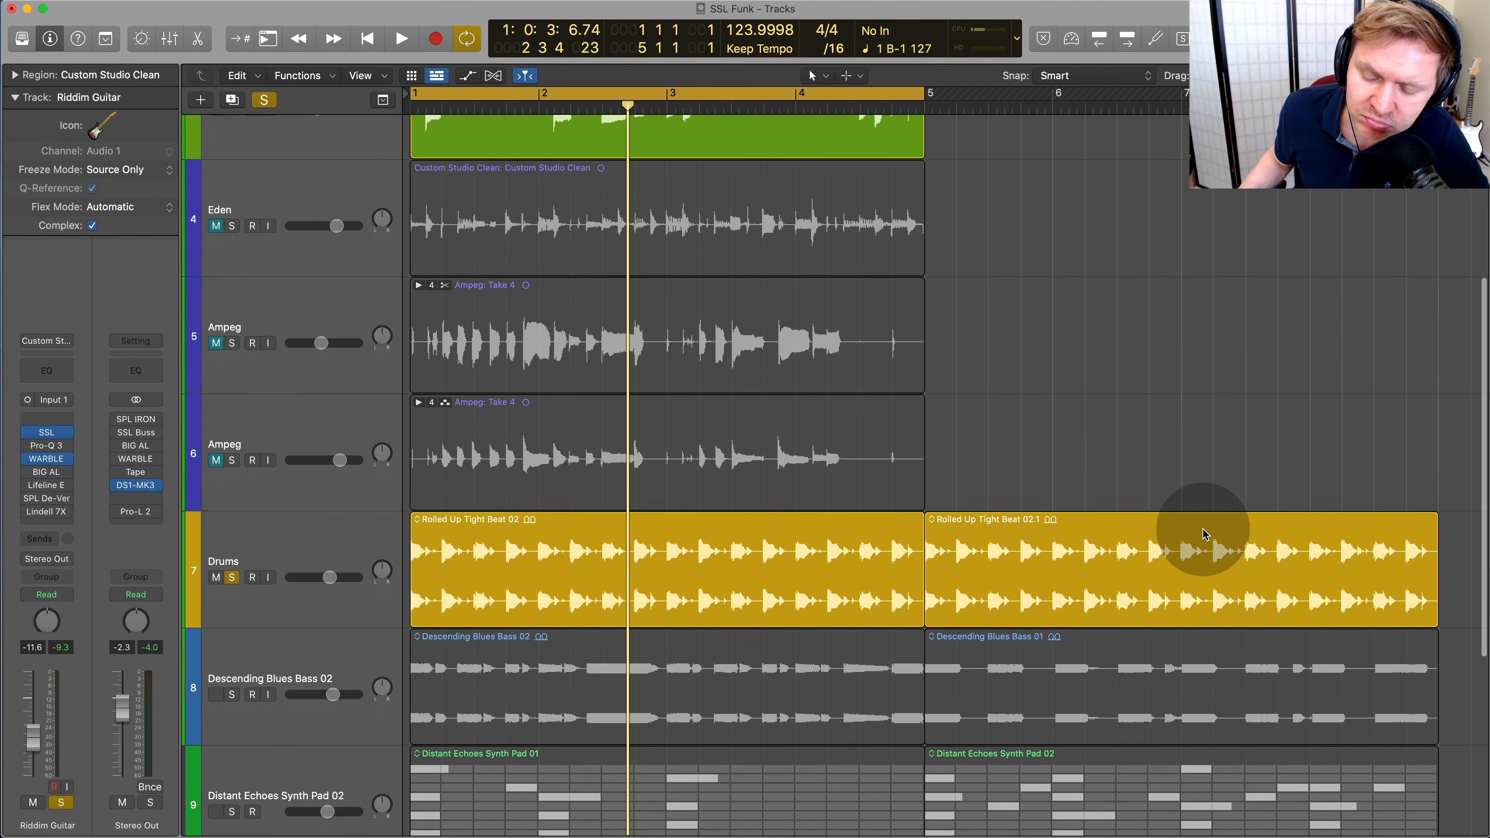
pyautogui.scroll(4, 1202, 526)
pyautogui.scroll(3, 1207, 521)
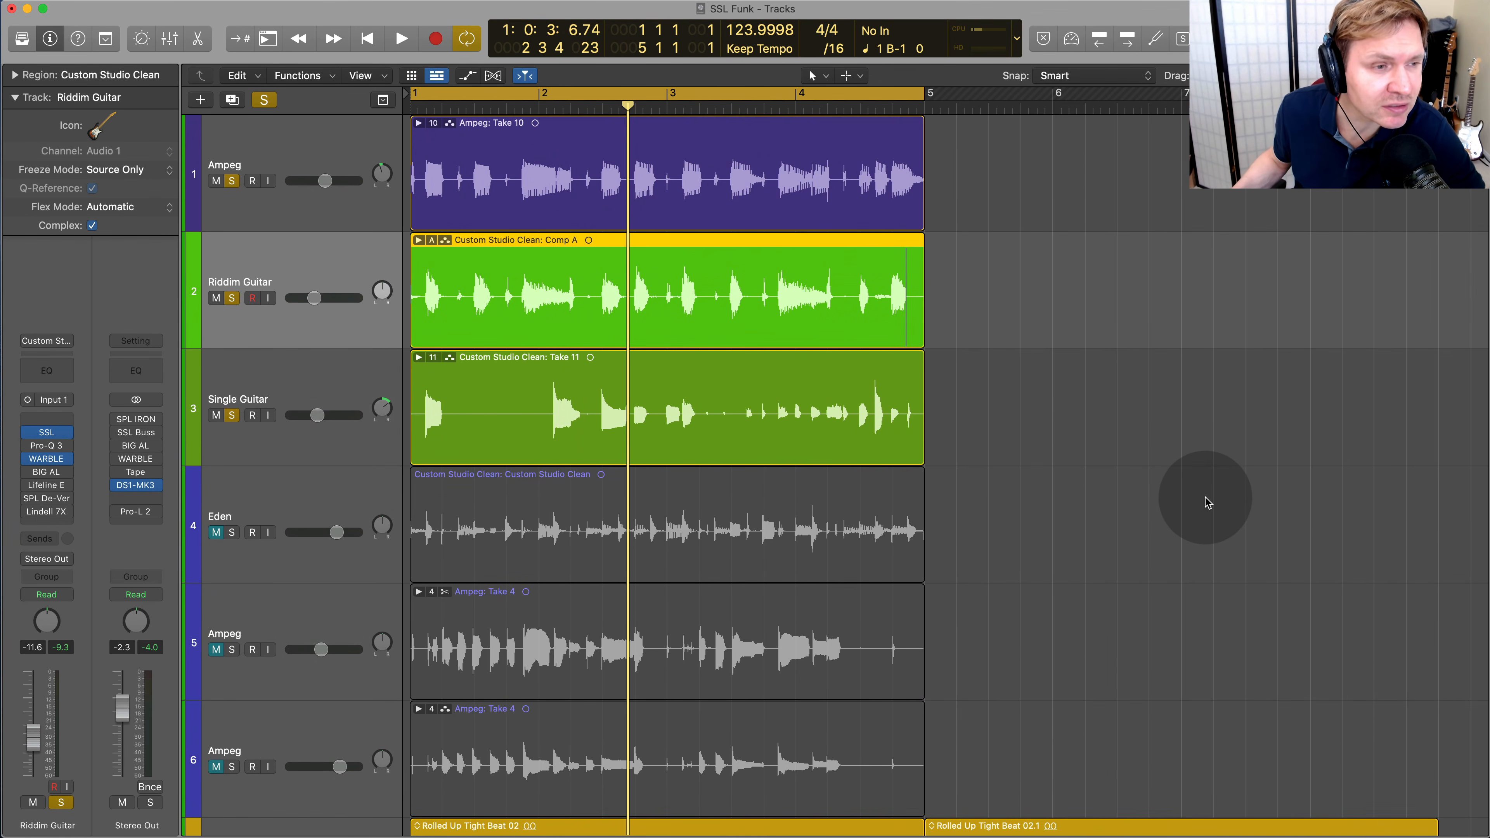